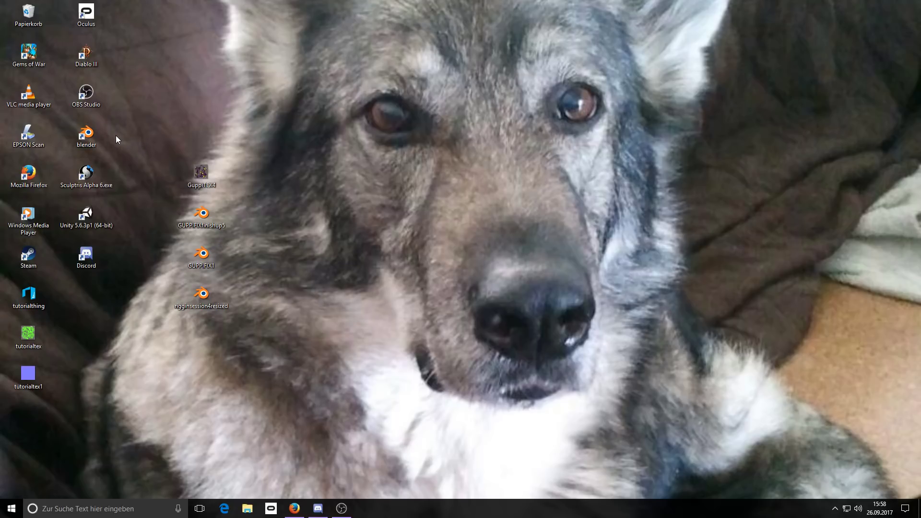
# Start Blender, dismiss the splash screen, and move the default cube about 3.96 units along the Y axis.
pyautogui.doubleClick(96, 140)
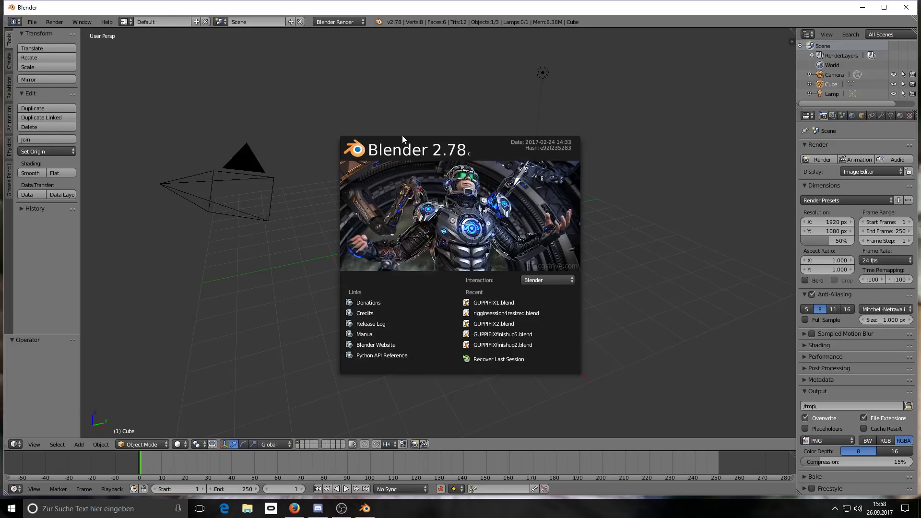
pyautogui.click(494, 157)
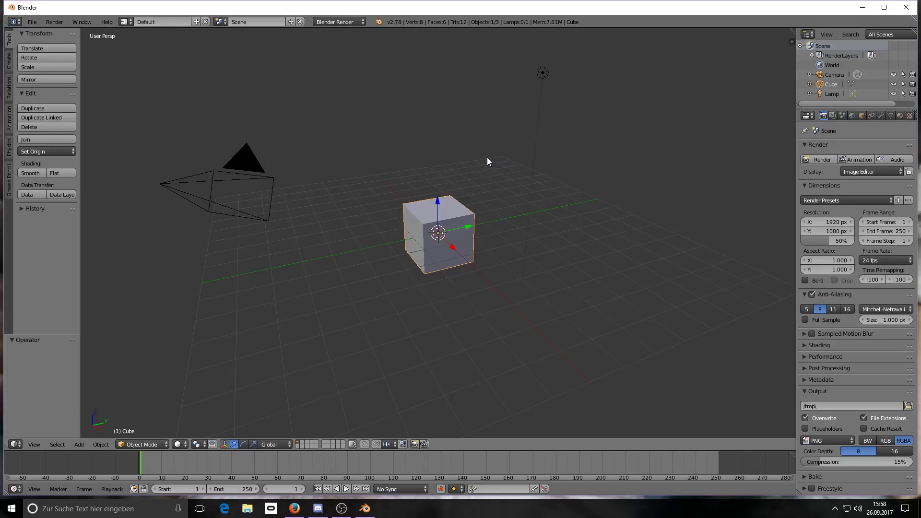
pyautogui.moveTo(469, 227); pyautogui.dragTo(558, 209)
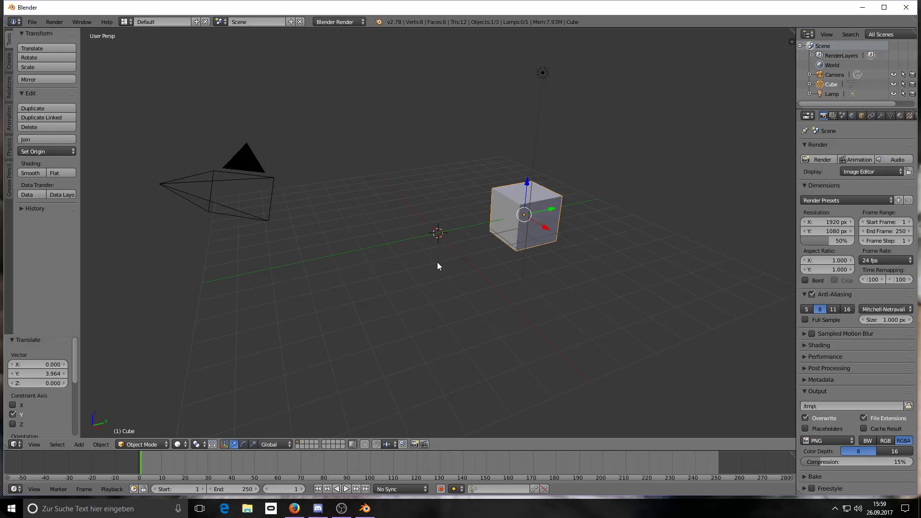
pyautogui.moveTo(340, 272); pyautogui.dragTo(419, 274, button='middle')
# View the interface settings in the user preferences and close the preferences window.
pyautogui.click(32, 22)
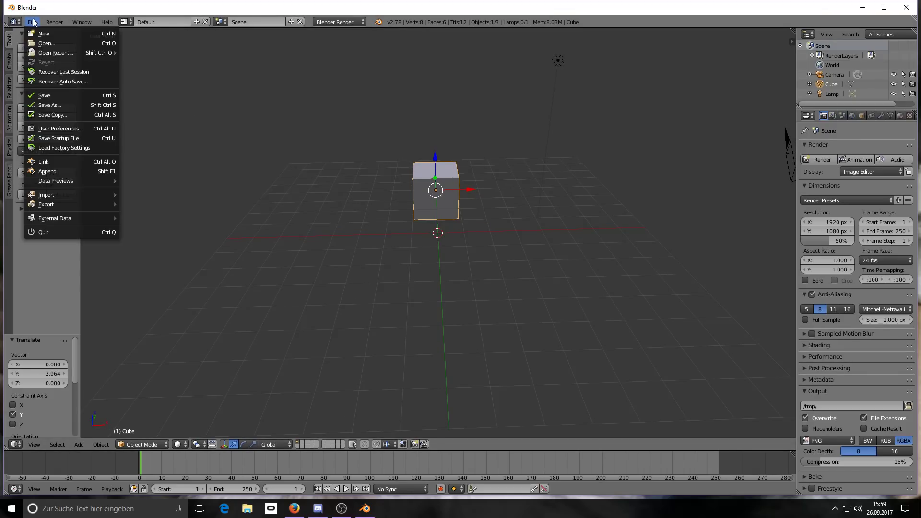
pyautogui.click(68, 128)
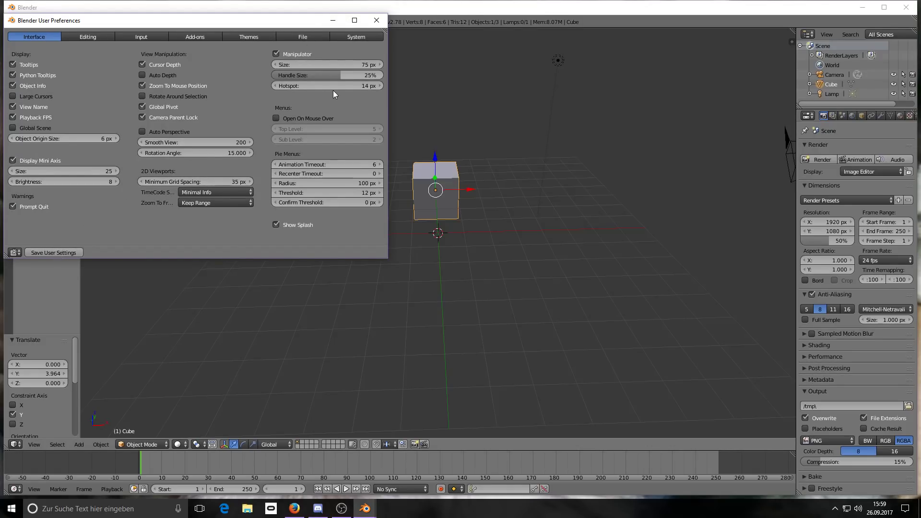
pyautogui.click(376, 19)
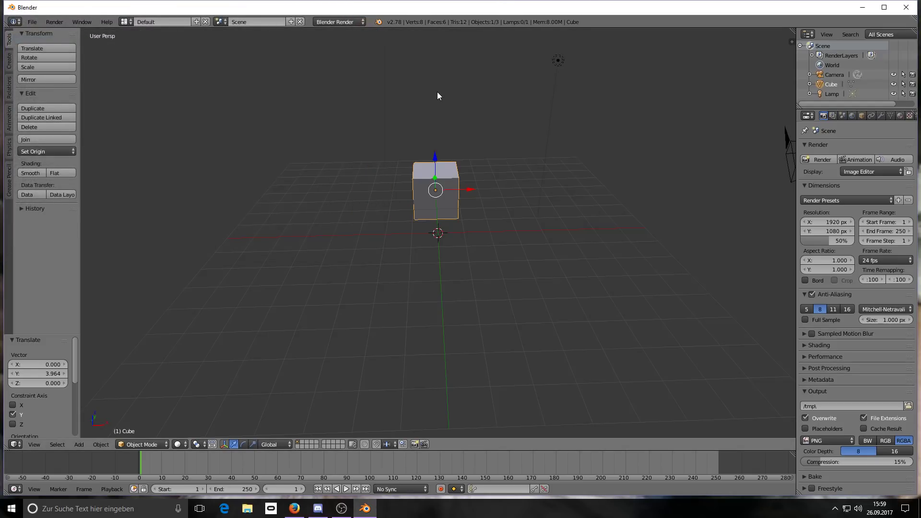
# Examine the cube and grid in the 3D view at closer and farther zoom levels.
pyautogui.scroll(3, 605, 293)
pyautogui.scroll(-3, 610, 284)
pyautogui.scroll(3, 307, 266)
pyautogui.scroll(-2, 312, 263)
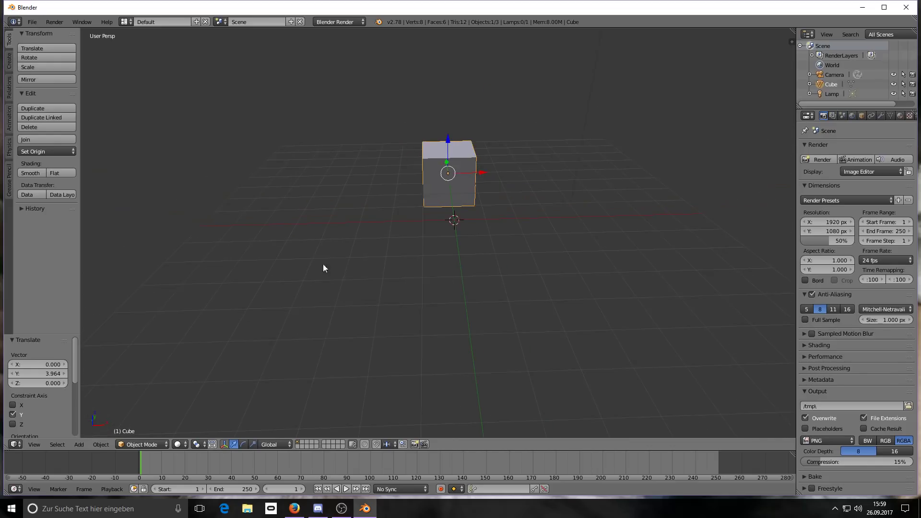
pyautogui.scroll(2, 470, 203)
pyautogui.scroll(-2, 415, 242)
pyautogui.scroll(2, 306, 238)
pyautogui.scroll(-3, 578, 257)
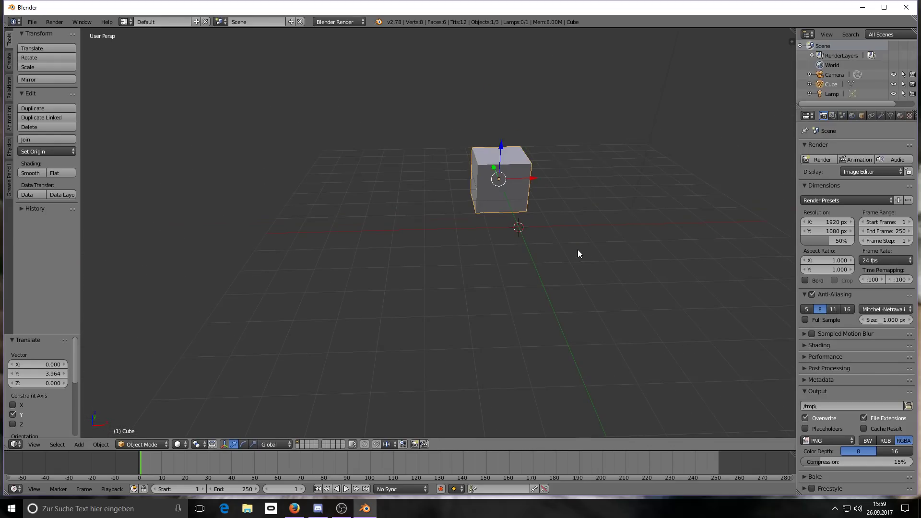
pyautogui.scroll(3, 611, 216)
pyautogui.scroll(-3, 381, 278)
pyautogui.scroll(1, 476, 275)
pyautogui.scroll(-2, 426, 265)
pyautogui.scroll(2, 538, 270)
pyautogui.scroll(1, 600, 270)
pyautogui.scroll(-1, 596, 267)
pyautogui.scroll(-2, 590, 278)
pyautogui.scroll(2, 576, 280)
pyautogui.scroll(-1, 590, 283)
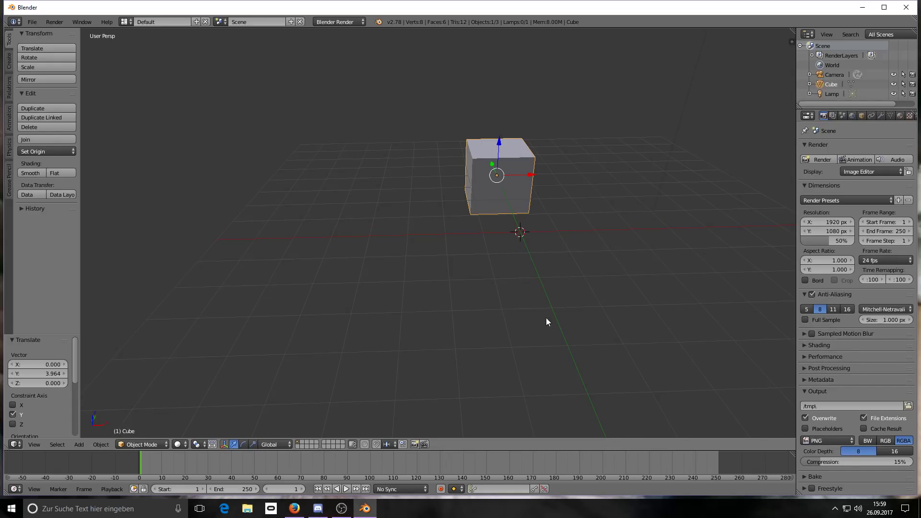
pyautogui.moveTo(609, 326); pyautogui.dragTo(604, 321, button='middle')
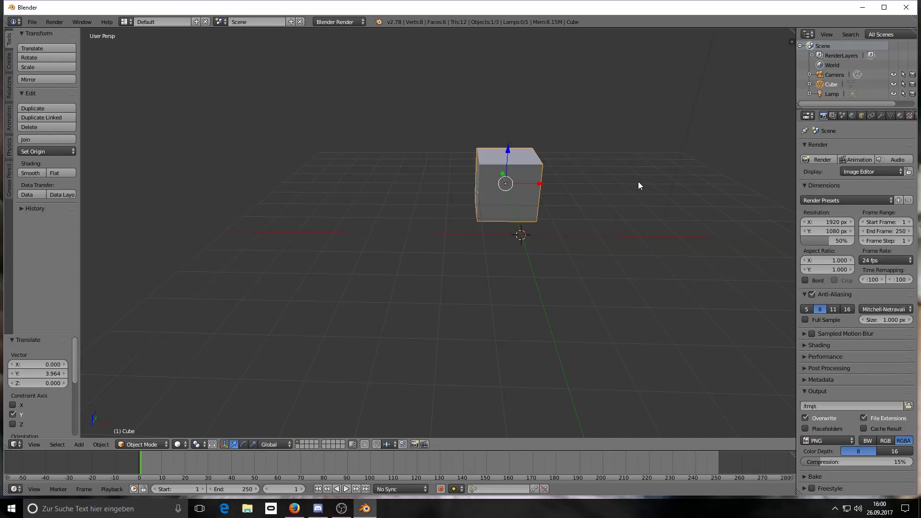
# Try lasso selection on the empty area beside the cube, and use box select to add the lamp to the selection.
pyautogui.moveTo(647, 230)
pyautogui.keyDown('ctrl'); pyautogui.mouseDown()
pyautogui.moveTo(699, 210)
pyautogui.moveTo(695, 174)
pyautogui.moveTo(650, 161)
pyautogui.moveTo(630, 175)
pyautogui.mouseUp(); pyautogui.keyUp('ctrl')
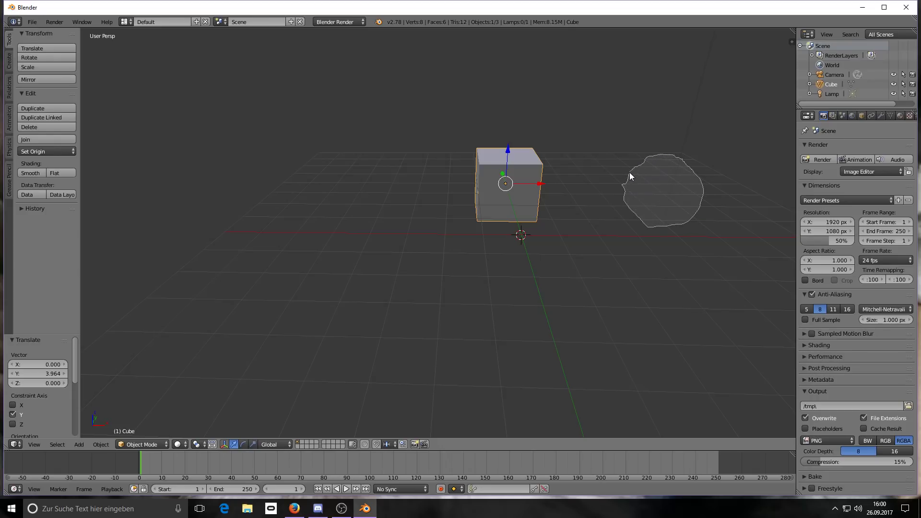
pyautogui.keyDown('ctrl'); pyautogui.moveTo(627, 180); pyautogui.dragTo(626, 180); pyautogui.keyUp('ctrl')
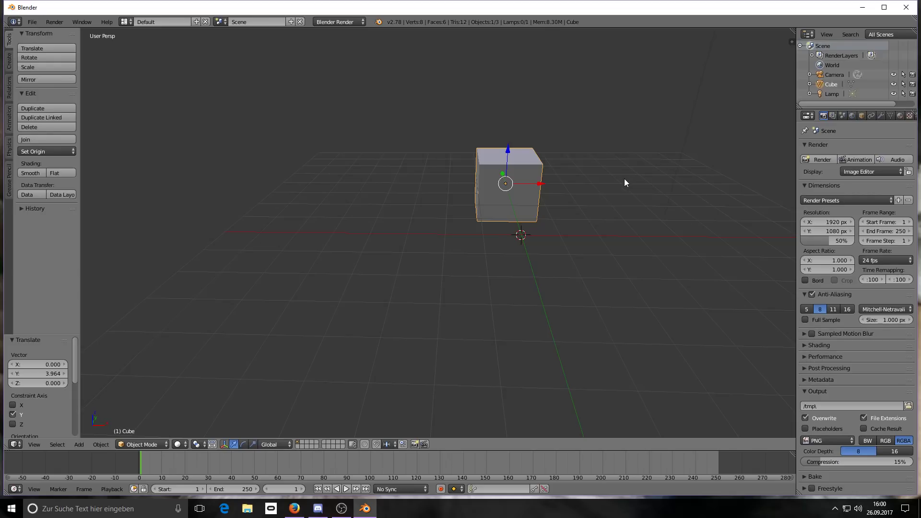
pyautogui.press('b')
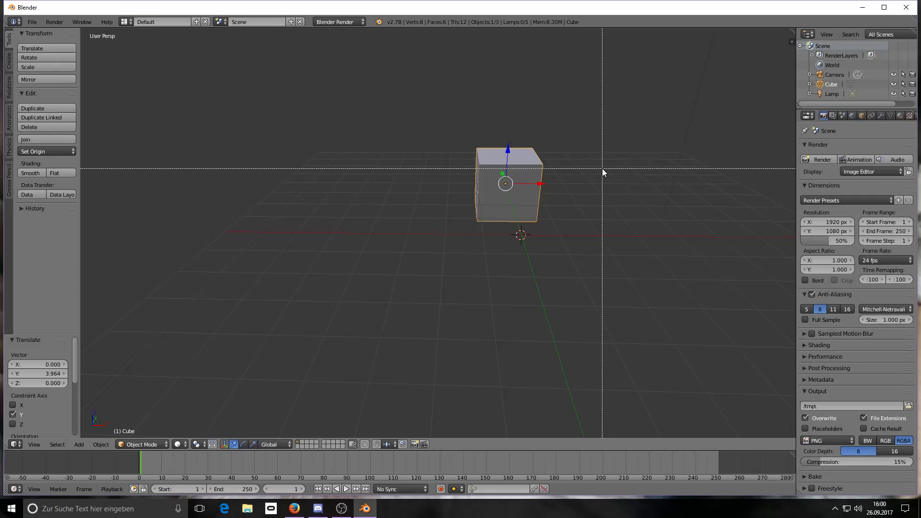
pyautogui.moveTo(588, 158); pyautogui.dragTo(738, 314)
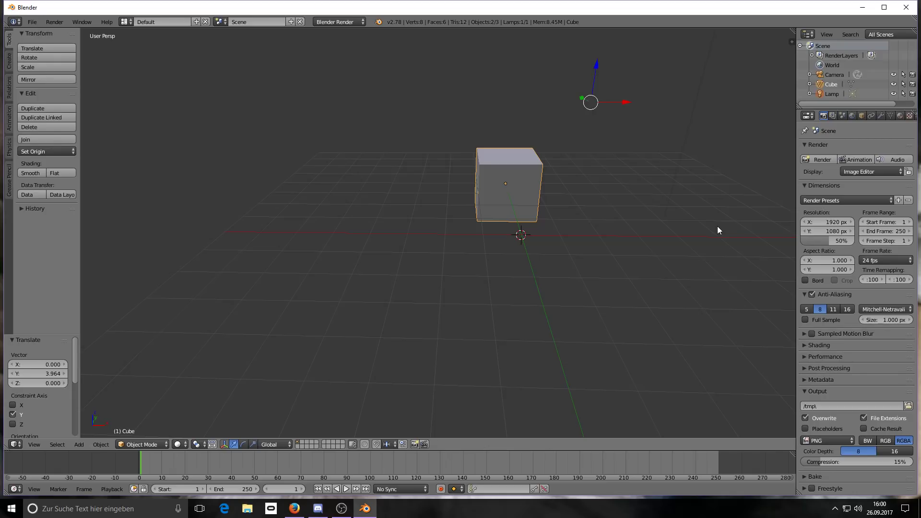
# Examine the cube by rotating the 3D view in fixed increments horizontally and vertically.
pyautogui.press('KP_4')
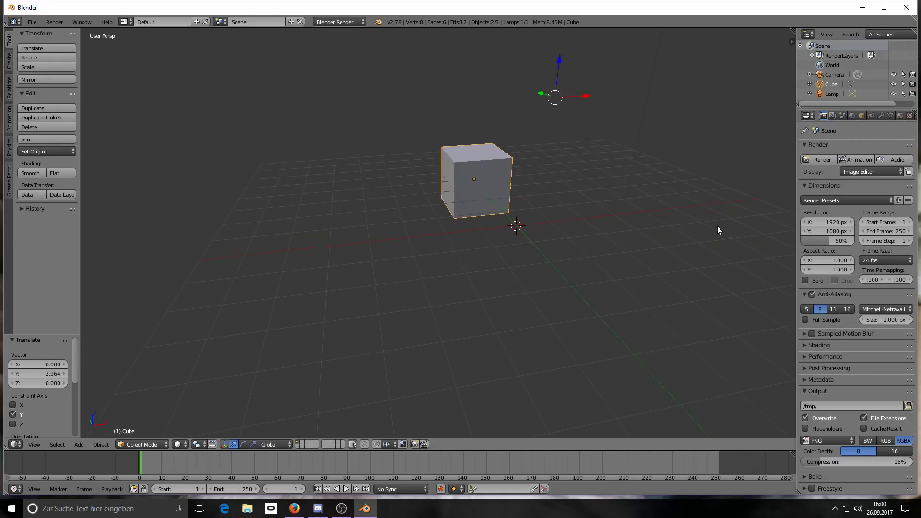
pyautogui.press('KP_4')
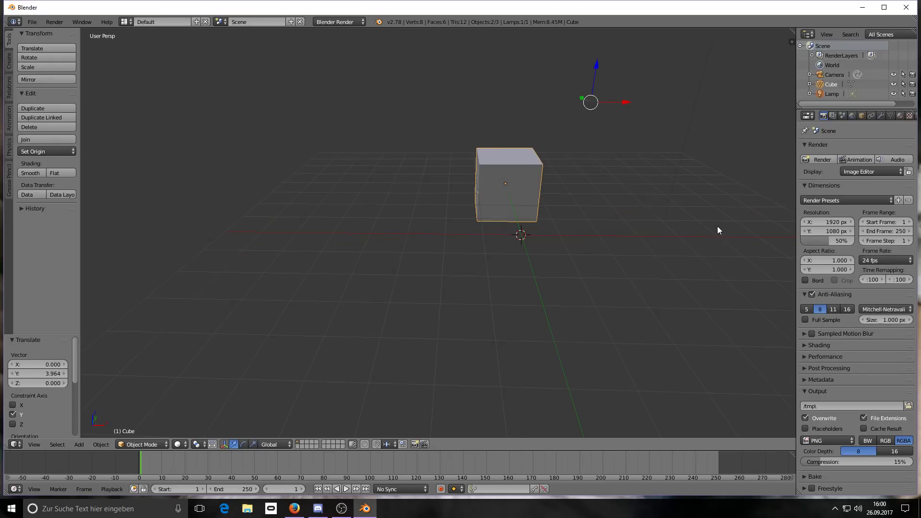
pyautogui.press('KP_4')
pyautogui.press('KP_6')
pyautogui.press('KP_8')
pyautogui.press('KP_2')
pyautogui.press('KP_4')
pyautogui.press('KP_6')
pyautogui.press('KP_8')
pyautogui.press('KP_2')
# Inspect the scene from the top, bottom and front views, and return to a free perspective angle.
pyautogui.press('KP_7')
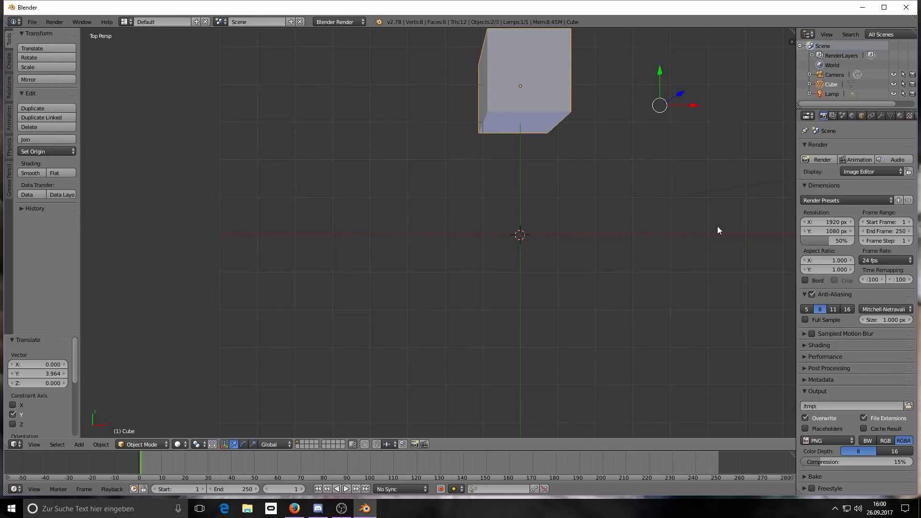
pyautogui.press('ctrl+KP_7')
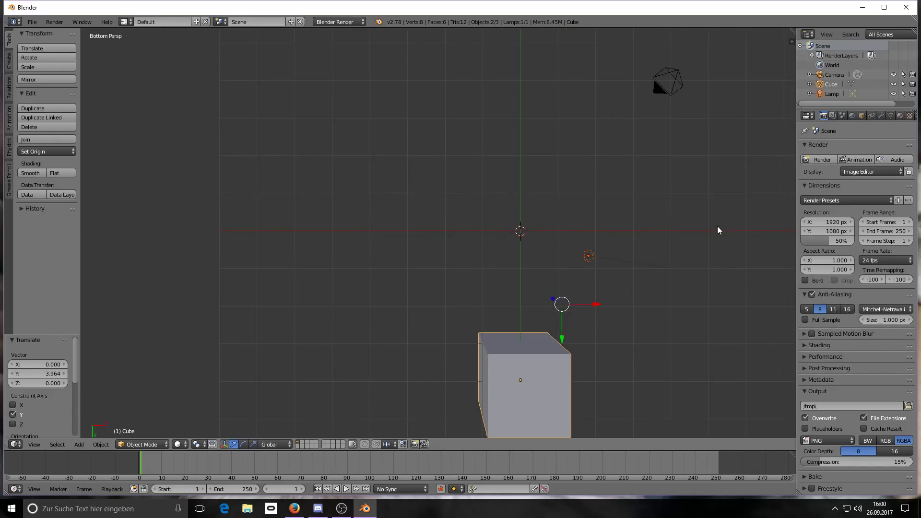
pyautogui.press('KP_7')
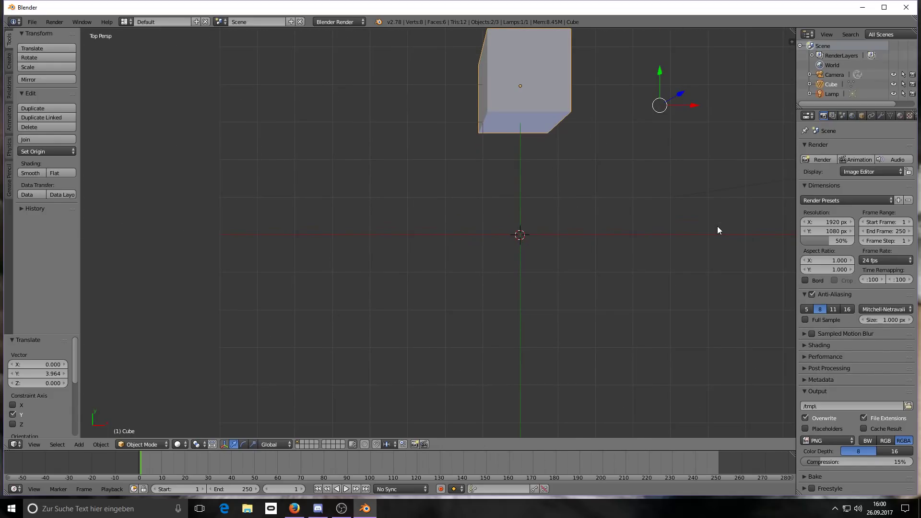
pyautogui.press('KP_1')
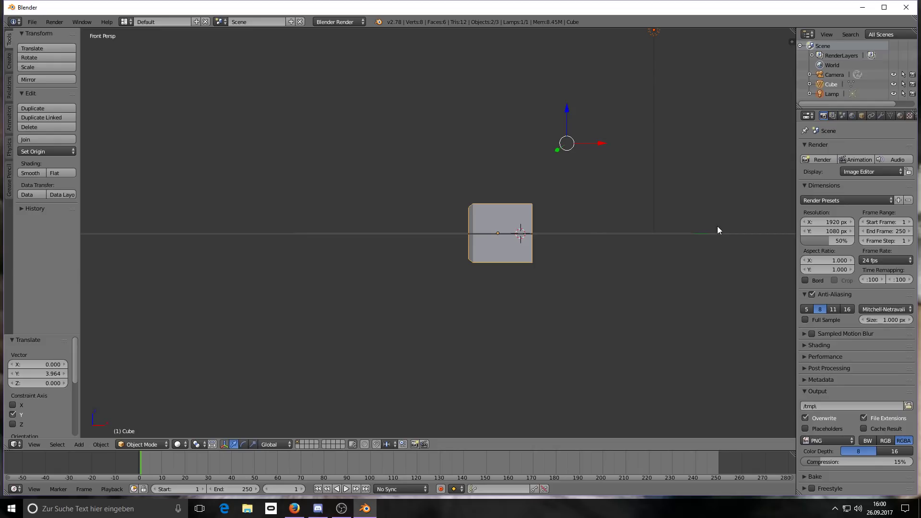
pyautogui.moveTo(608, 199); pyautogui.dragTo(594, 243, button='middle')
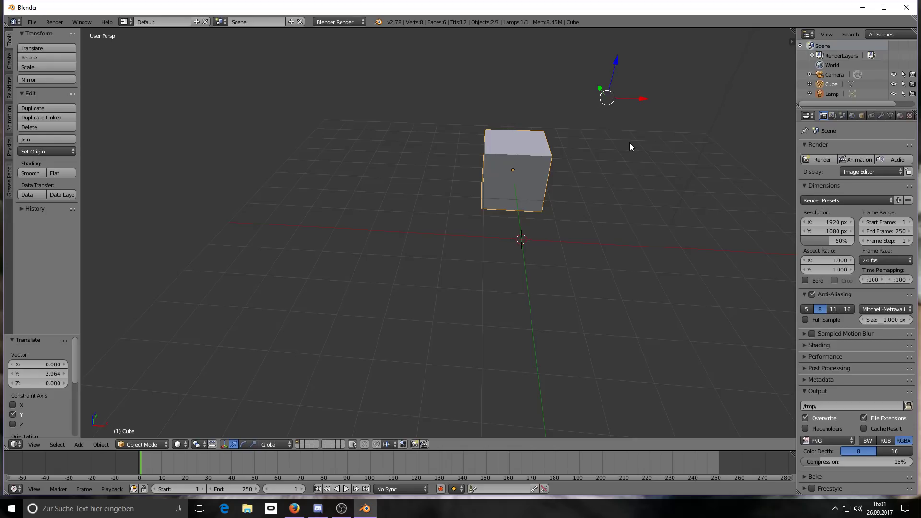
# Split the 3D view vertically into two viewports, and divide the narrower one horizontally into two stacked viewports.
pyautogui.moveTo(791, 35); pyautogui.dragTo(764, 32)
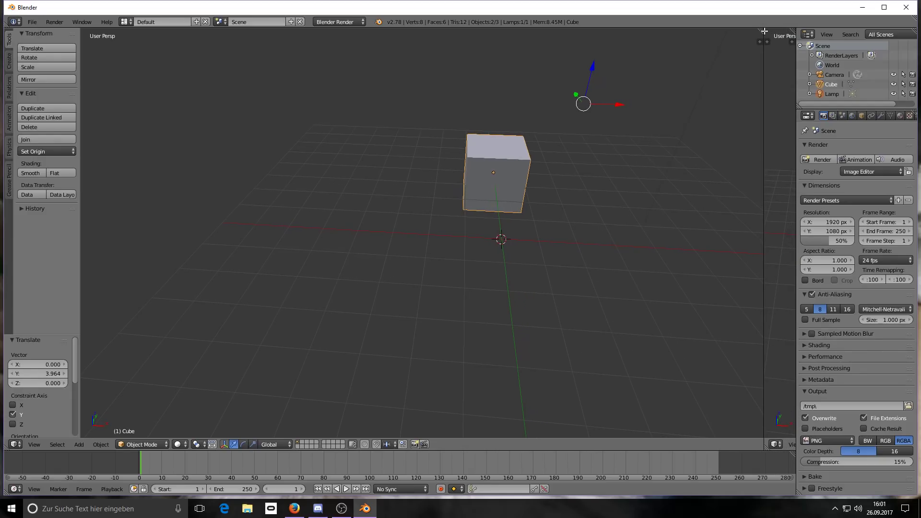
pyautogui.moveTo(764, 32); pyautogui.dragTo(519, 50)
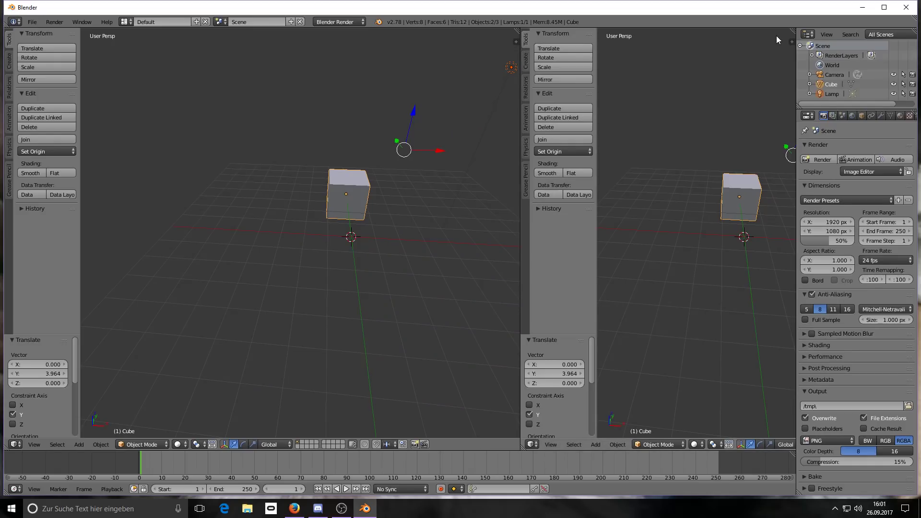
pyautogui.moveTo(791, 30); pyautogui.dragTo(799, 245)
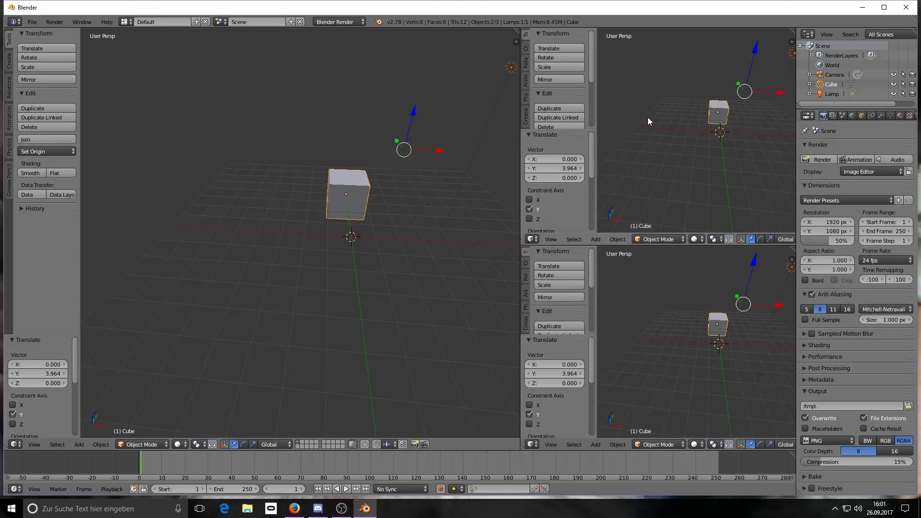
# Set the upper stacked viewport to the top view with Wireframe shading.
pyautogui.press('KP_7')
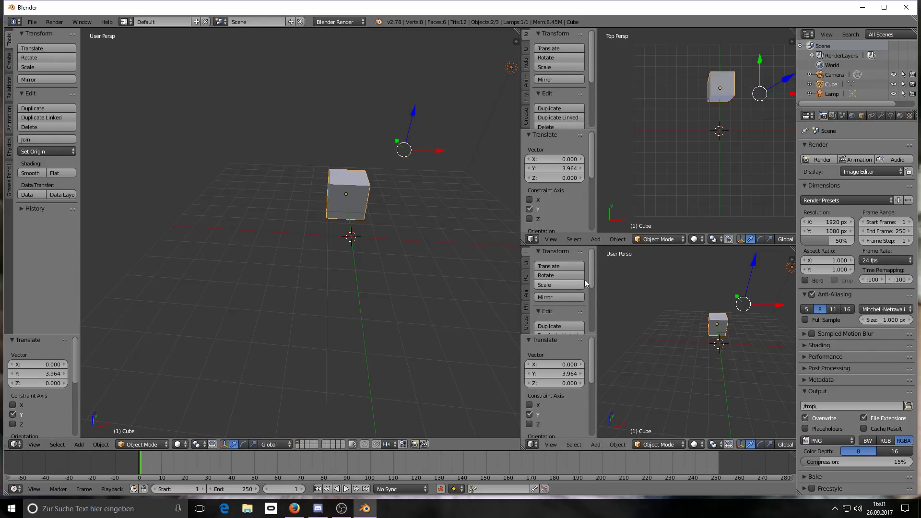
pyautogui.click(698, 240)
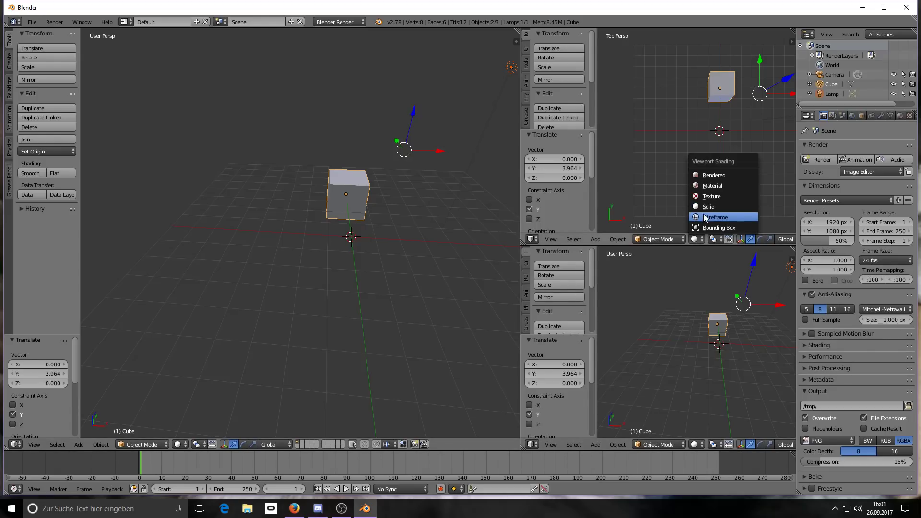
pyautogui.click(703, 217)
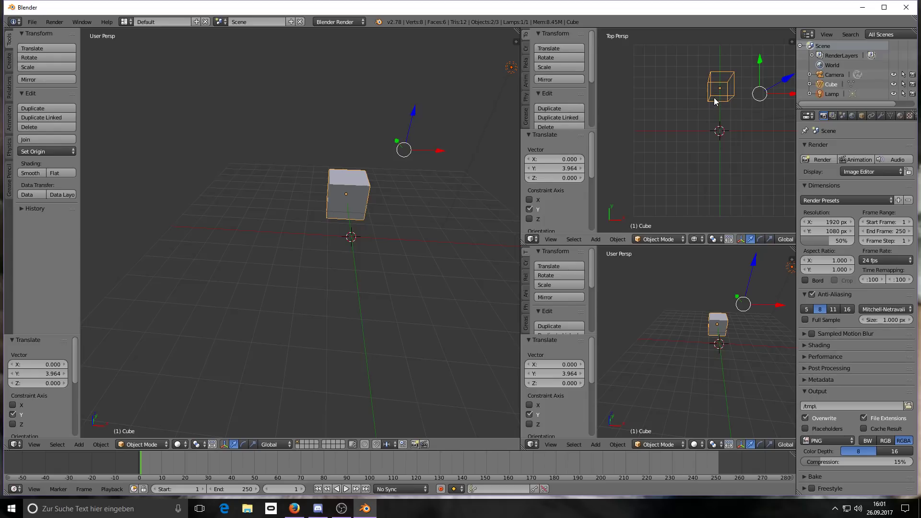
pyautogui.click(696, 240)
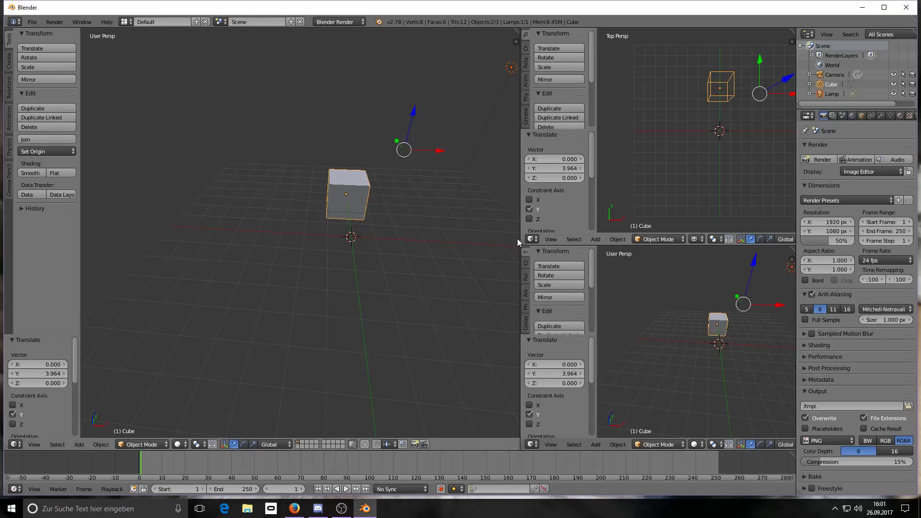
# Widen the main perspective viewport by narrowing the two stacked viewports, and adjust its viewing angle on the cube.
pyautogui.moveTo(520, 232); pyautogui.dragTo(679, 222)
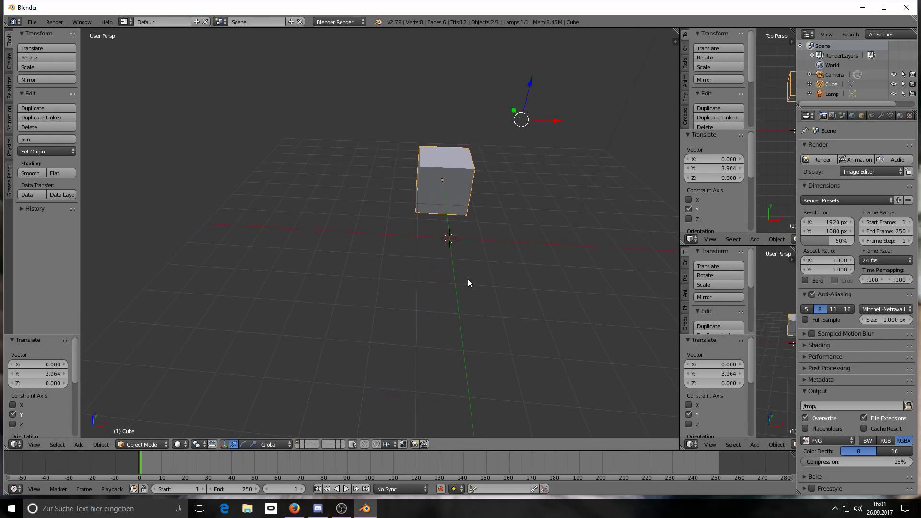
pyautogui.moveTo(524, 282); pyautogui.dragTo(522, 260, button='middle')
pyautogui.moveTo(521, 257); pyautogui.dragTo(524, 259, button='middle')
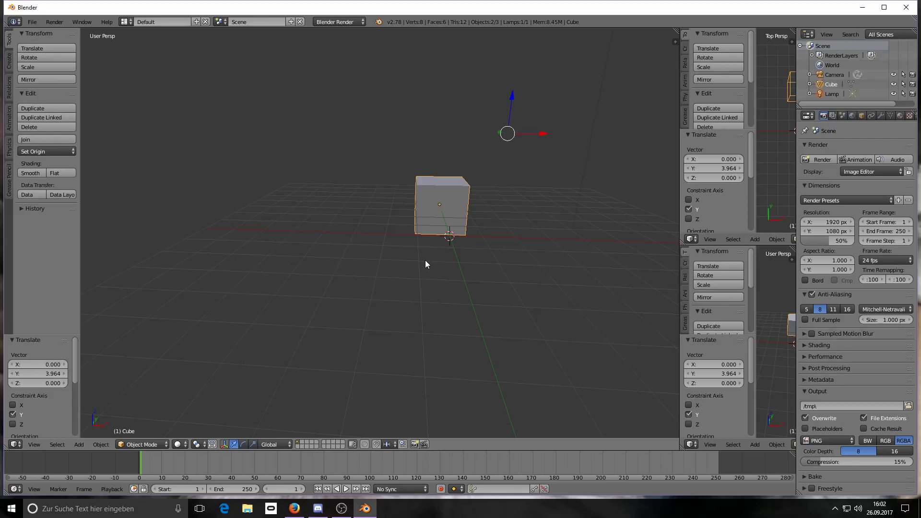
pyautogui.moveTo(466, 239); pyautogui.dragTo(466, 252, button='middle')
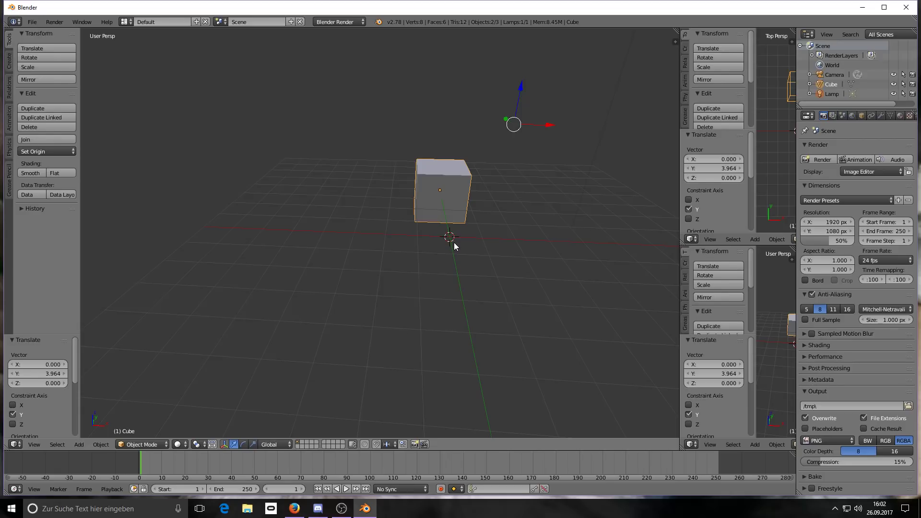
# Snap the 3D cursor to the center of the scene, and widen the two stacked viewports again.
pyautogui.hotkey('shift', 's')
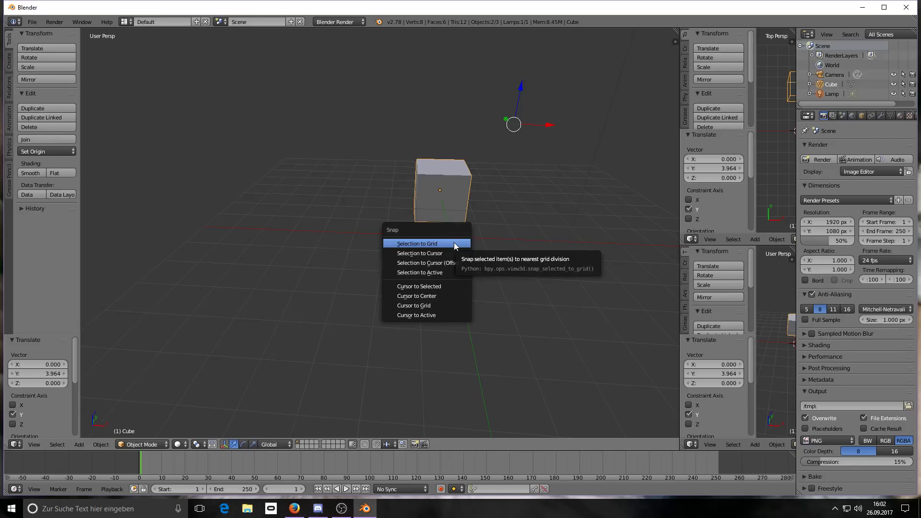
pyautogui.click(427, 297)
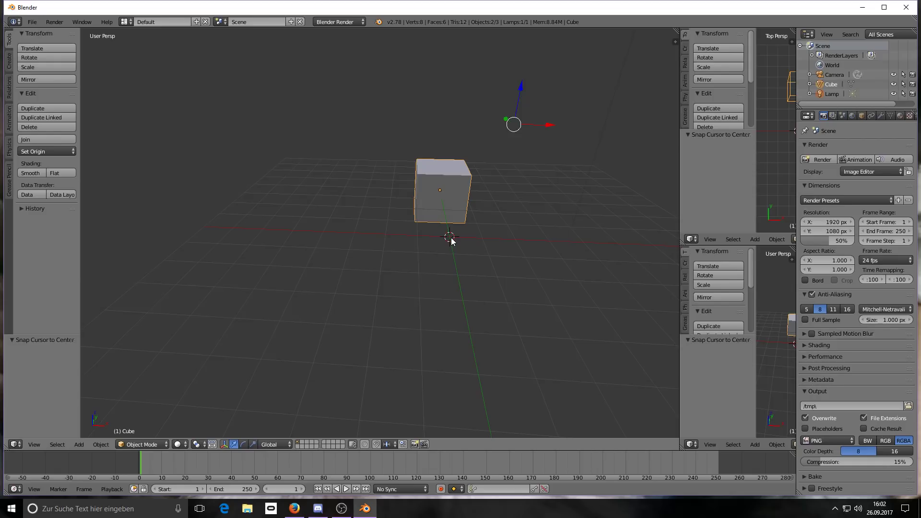
pyautogui.moveTo(679, 219); pyautogui.dragTo(611, 226)
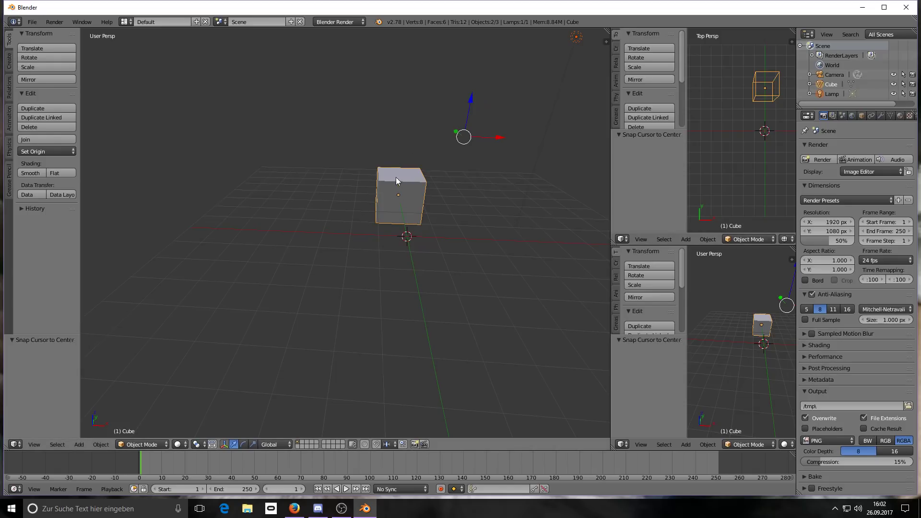
# Add a single-bone armature with radius 1.000 at the scene center, keeping it in Object Mode.
pyautogui.click(80, 445)
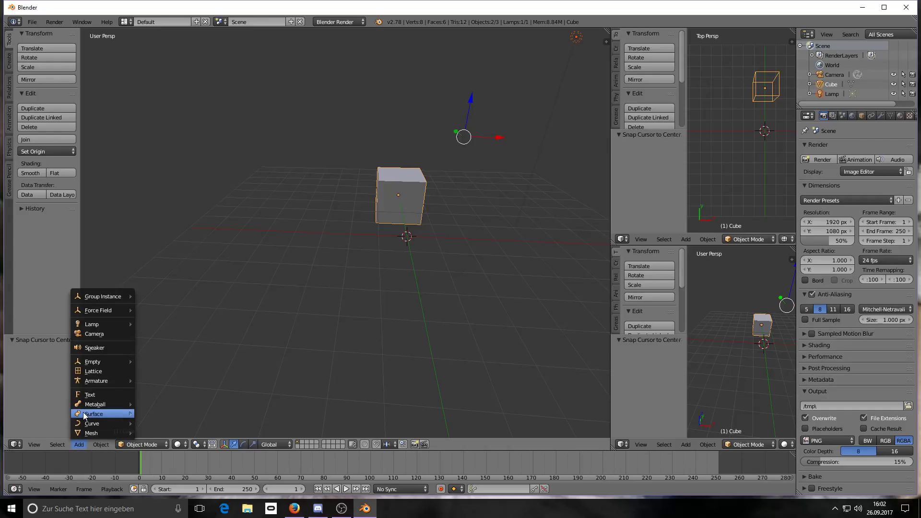
pyautogui.moveTo(99, 380)
pyautogui.click(165, 379)
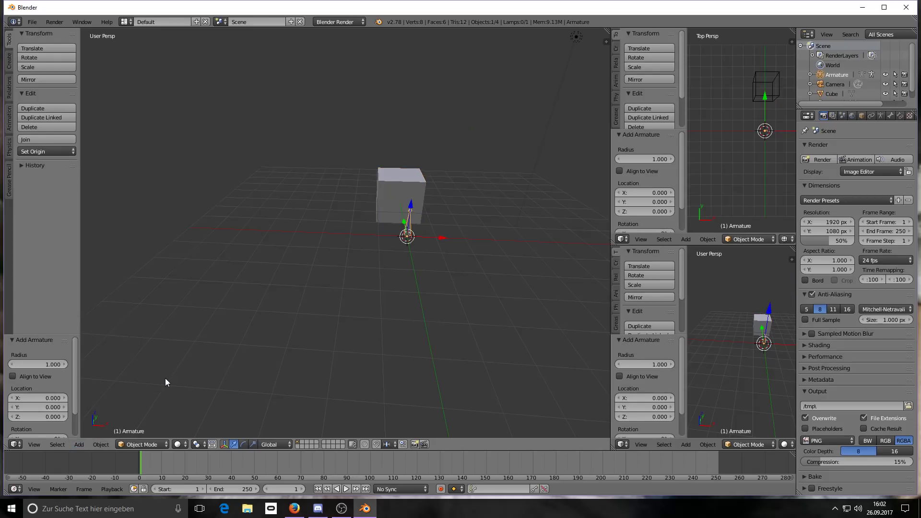
pyautogui.scroll(3, 444, 228)
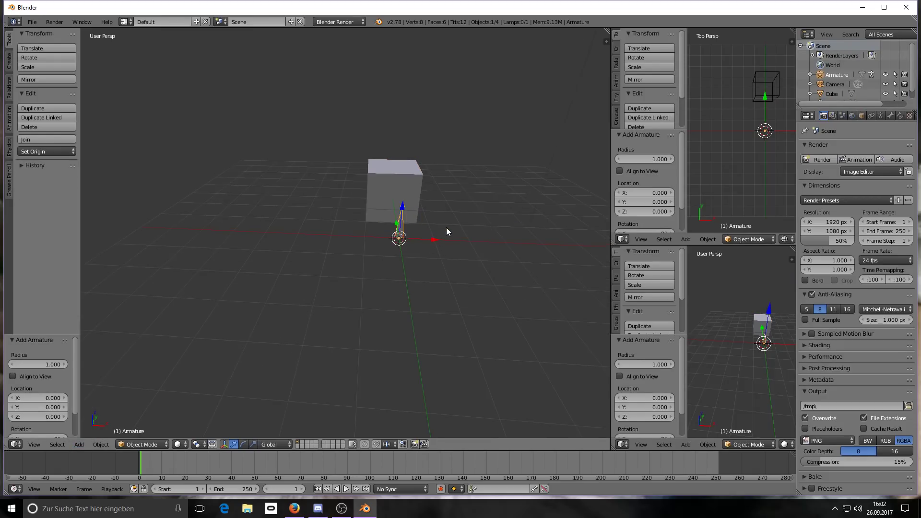
pyautogui.moveTo(397, 239); pyautogui.dragTo(425, 265, button='middle')
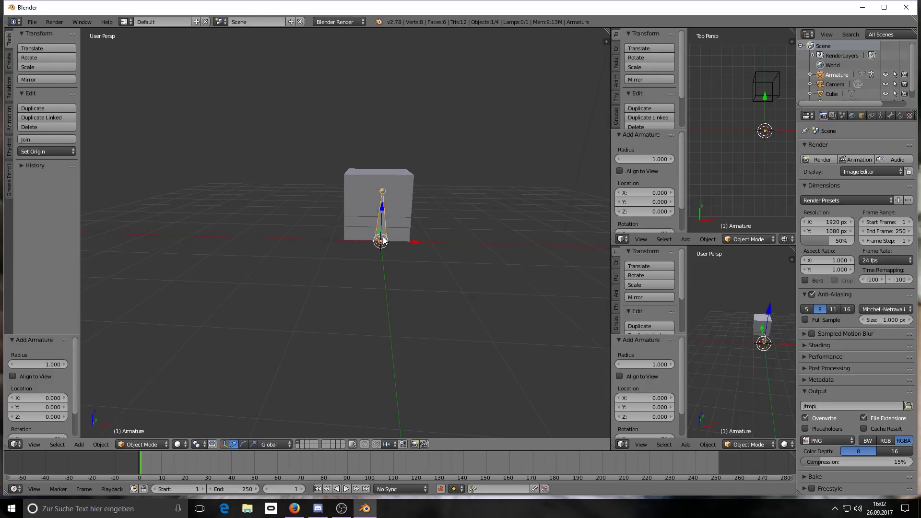
pyautogui.click(149, 446)
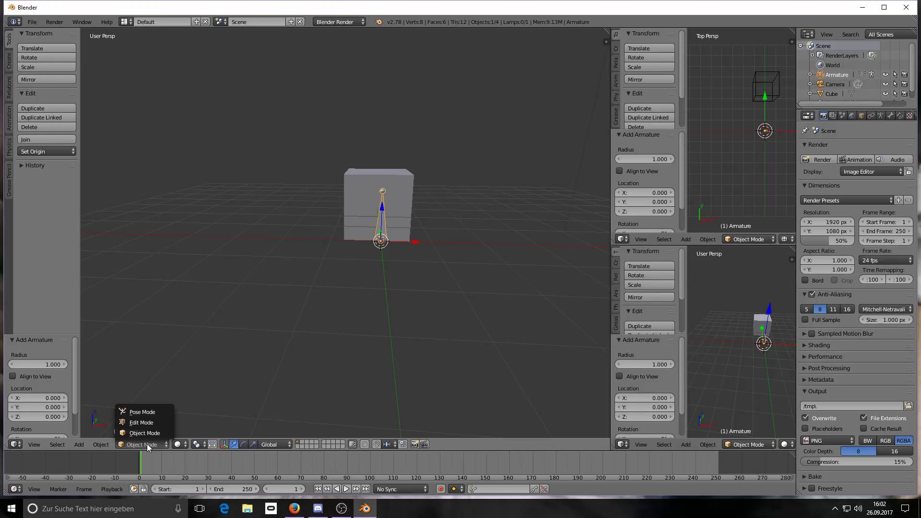
pyautogui.click(151, 435)
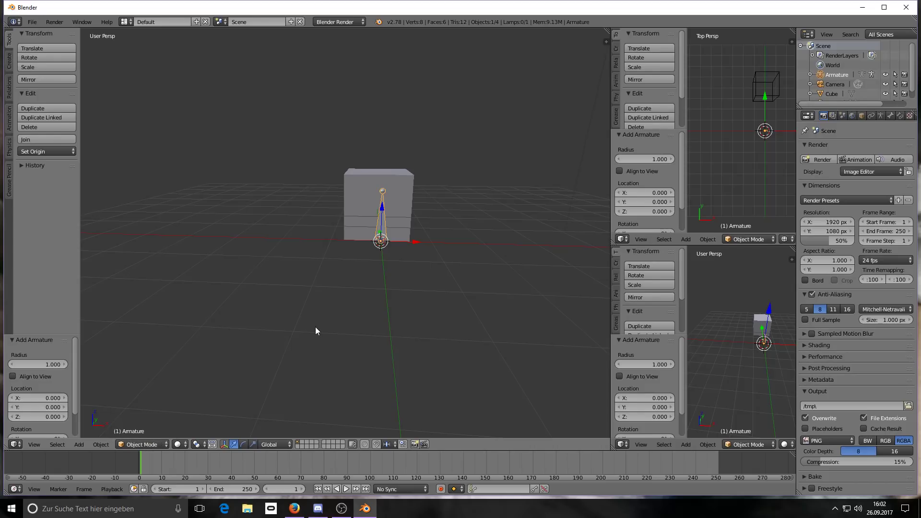
# Select the cube and move it in the negative Y direction until it encloses the armature bone.
pyautogui.moveTo(420, 213); pyautogui.dragTo(389, 234, button='middle')
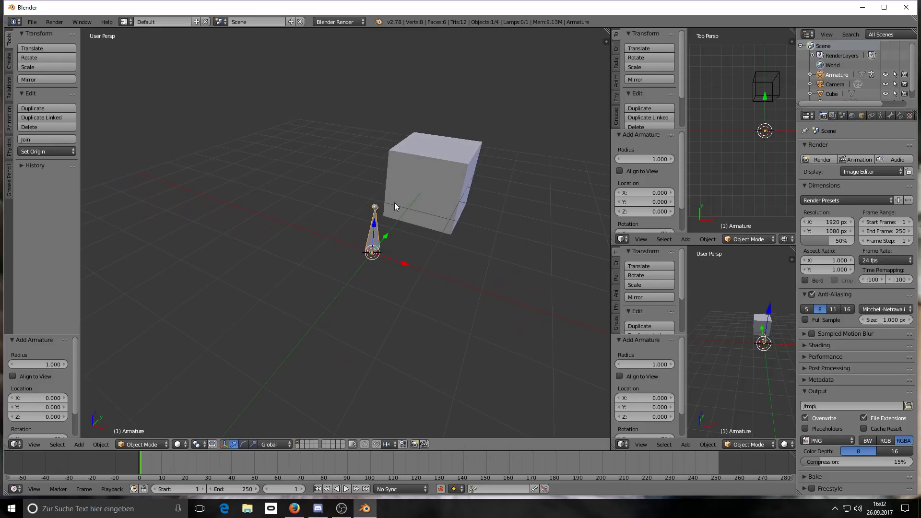
pyautogui.rightClick(423, 168)
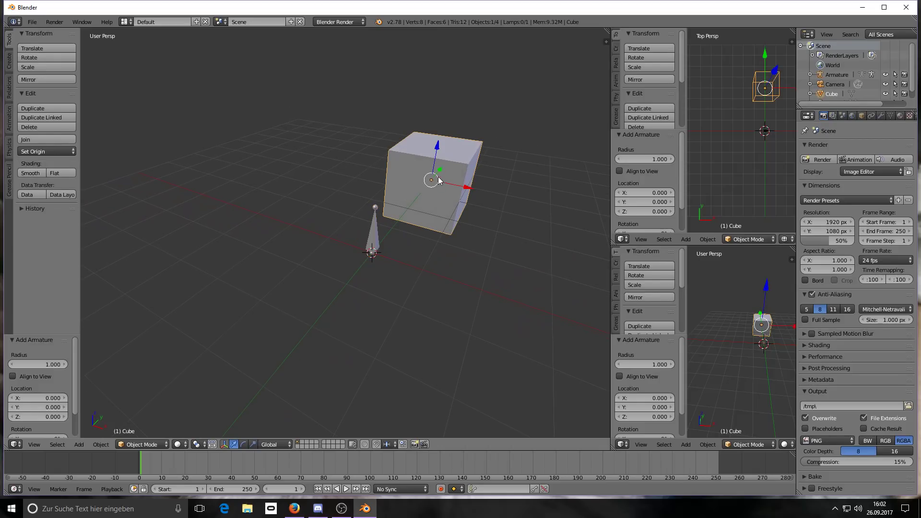
pyautogui.moveTo(442, 166); pyautogui.dragTo(398, 212)
pyautogui.moveTo(336, 277); pyautogui.dragTo(298, 258, button='middle')
pyautogui.moveTo(422, 240); pyautogui.dragTo(410, 238)
pyautogui.moveTo(410, 238); pyautogui.dragTo(390, 253, button='middle')
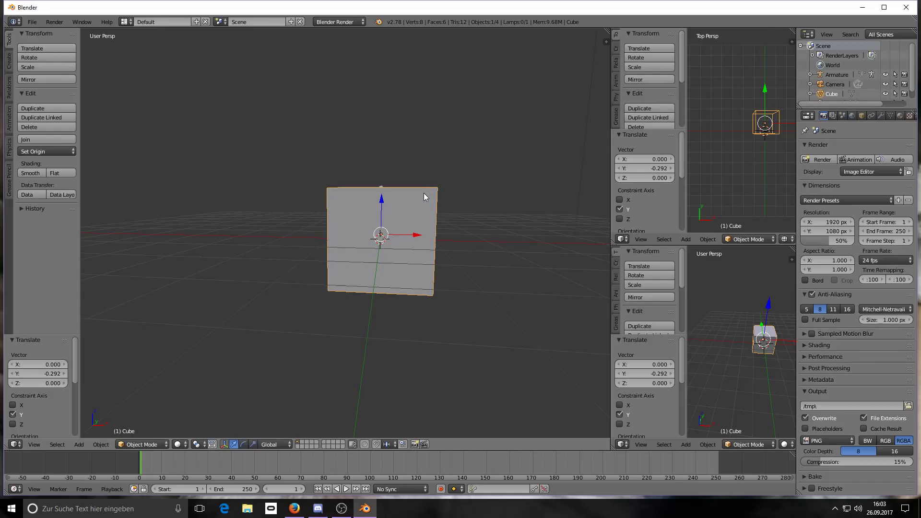
# Move the cube back about 0.84 along Y, and turn on X-Ray display for the armature.
pyautogui.moveTo(425, 191); pyautogui.dragTo(418, 214, button='middle')
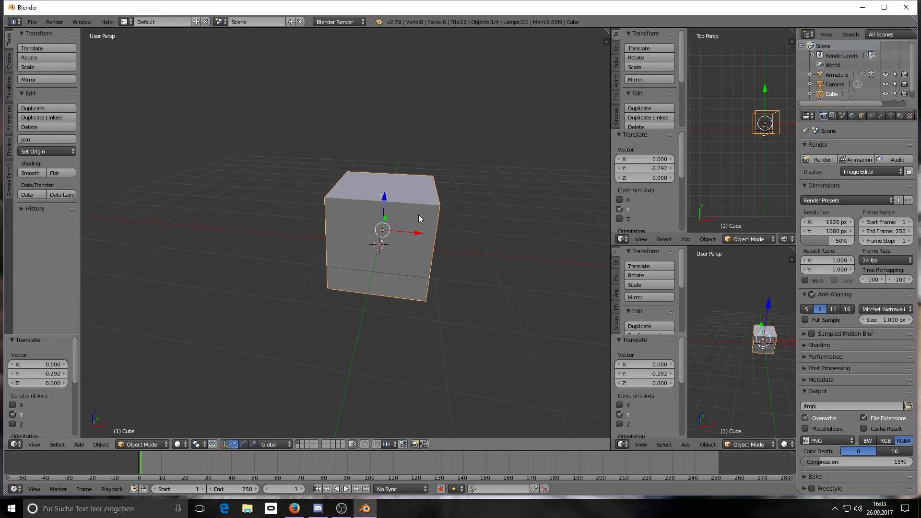
pyautogui.moveTo(386, 220); pyautogui.dragTo(391, 205)
pyautogui.rightClick(385, 204)
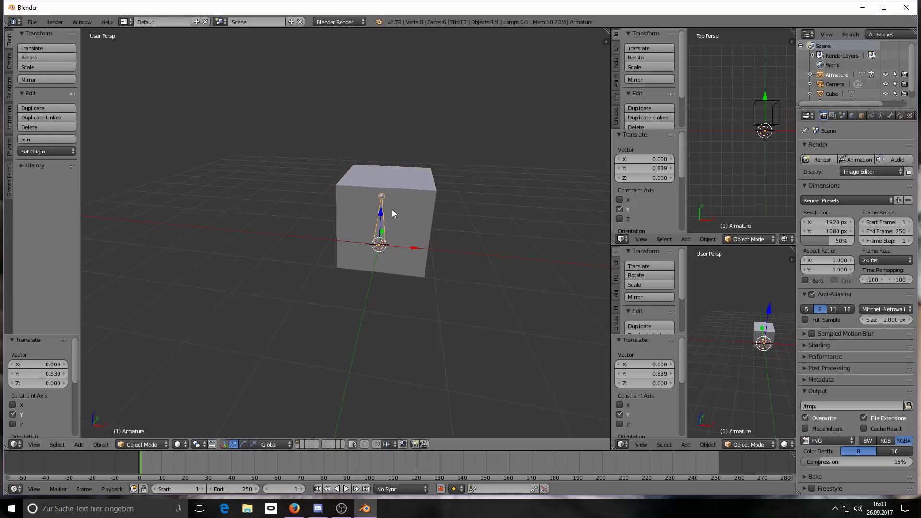
pyautogui.click(882, 117)
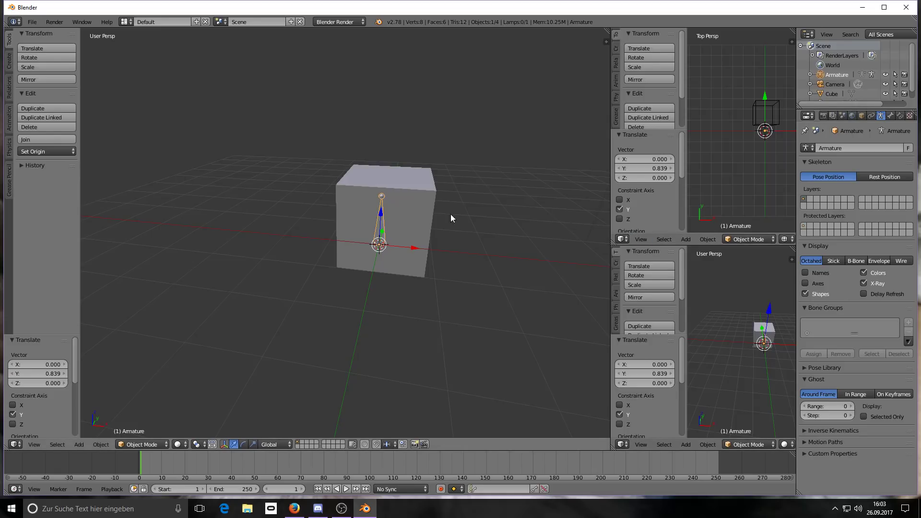
# Move the cube about -0.93 along Y over the armature again, and reselect the armature.
pyautogui.rightClick(401, 206)
pyautogui.moveTo(389, 206); pyautogui.dragTo(380, 221)
pyautogui.moveTo(404, 281); pyautogui.dragTo(376, 274, button='middle')
pyautogui.rightClick(371, 226)
pyautogui.rightClick(371, 228)
pyautogui.rightClick(370, 229)
pyautogui.moveTo(317, 253); pyautogui.dragTo(409, 217, button='middle')
pyautogui.scroll(2, 403, 226)
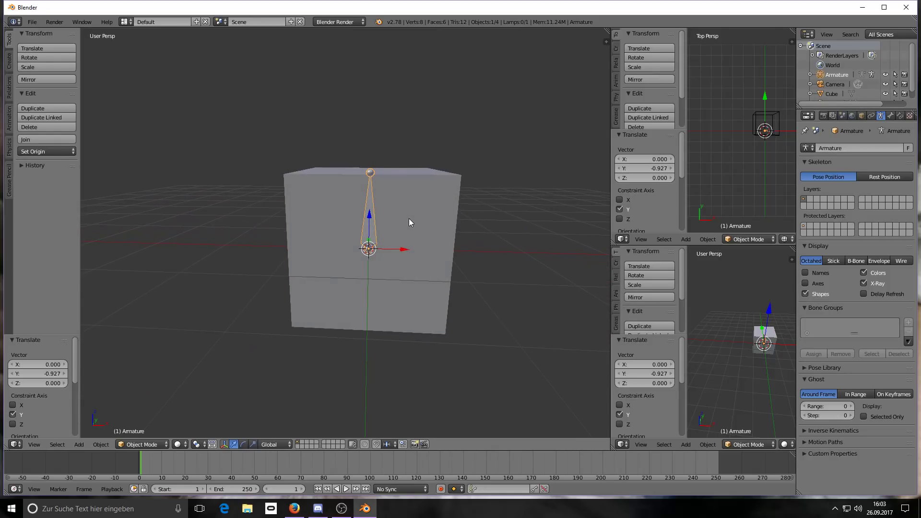
# Raise the armature about 1.18 along Z so that its base sits on top of the cube.
pyautogui.scroll(-1, 408, 218)
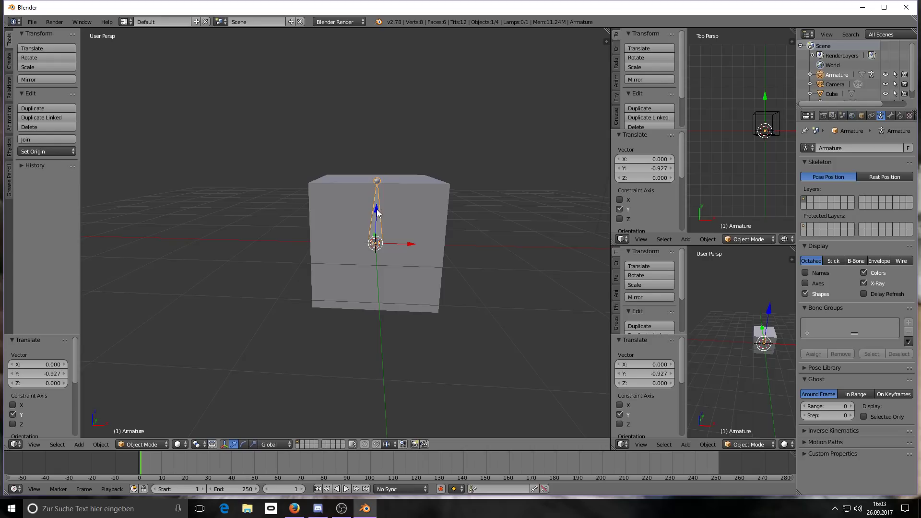
pyautogui.moveTo(378, 210); pyautogui.dragTo(382, 136)
pyautogui.moveTo(411, 140)
pyautogui.mouseDown(button='middle')
pyautogui.moveTo(384, 144)
pyautogui.moveTo(403, 140)
pyautogui.mouseUp(button='middle')
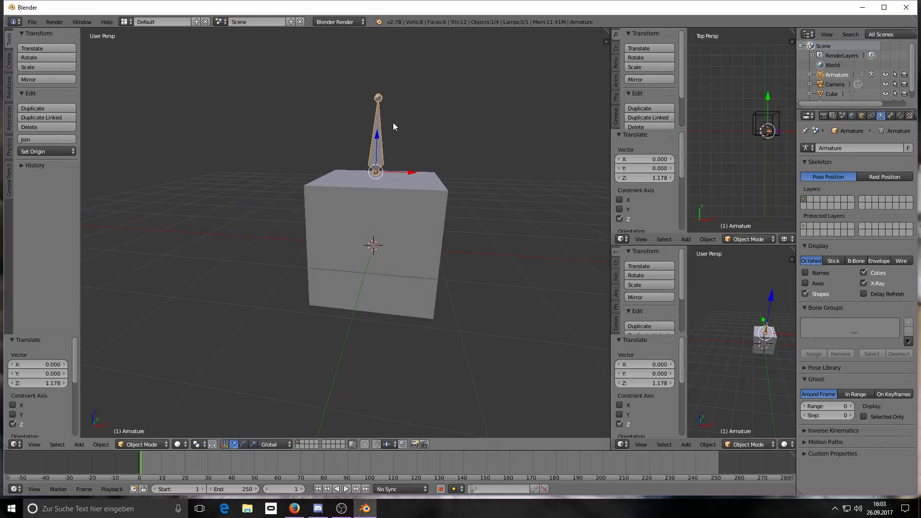
pyautogui.scroll(-1, 393, 126)
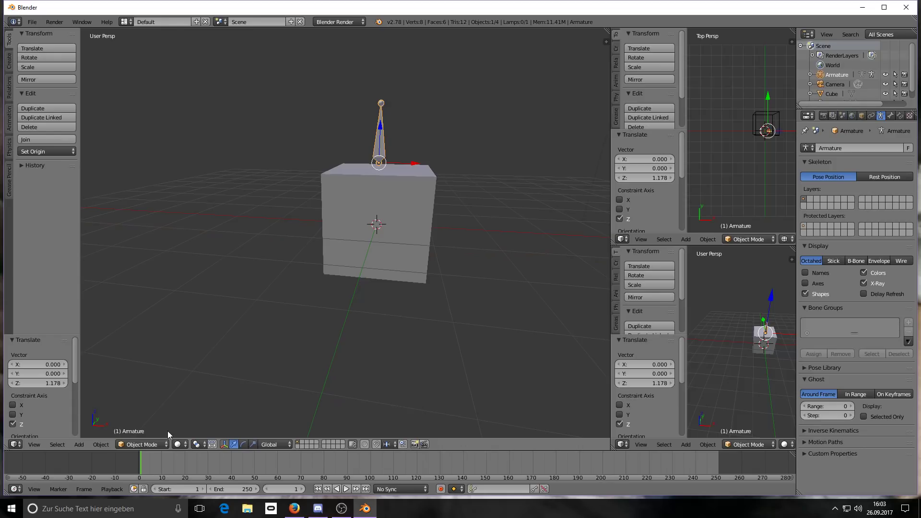
# Switch the armature to Edit Mode and extrude a second bone about 0.55 upward from the first bone's tip.
pyautogui.click(142, 444)
pyautogui.click(150, 422)
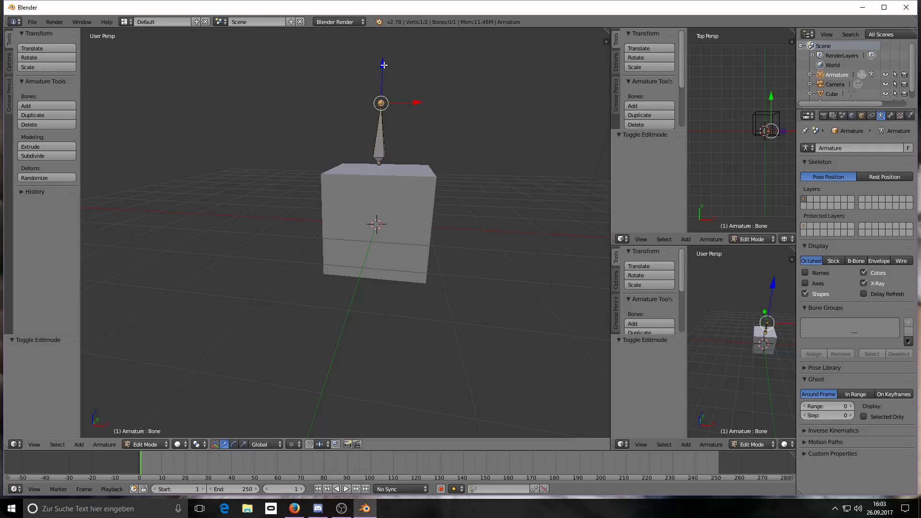
pyautogui.press('e')
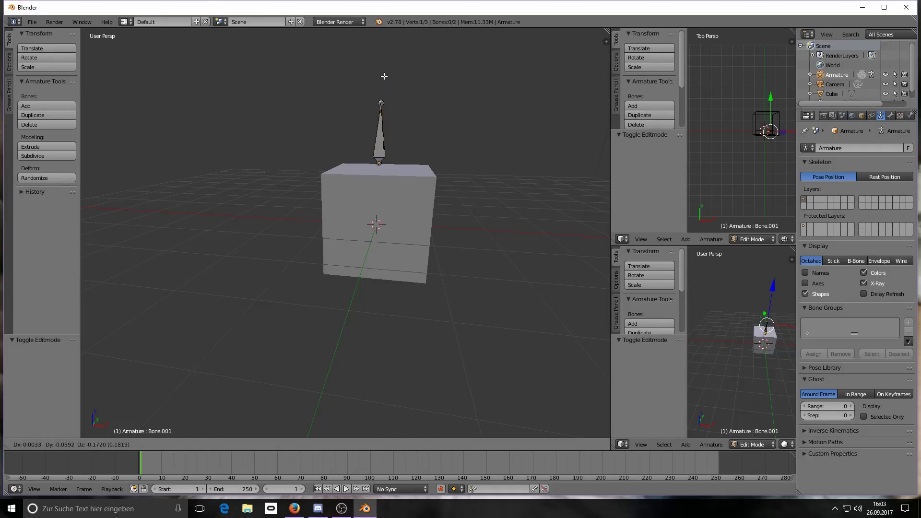
pyautogui.click(384, 30)
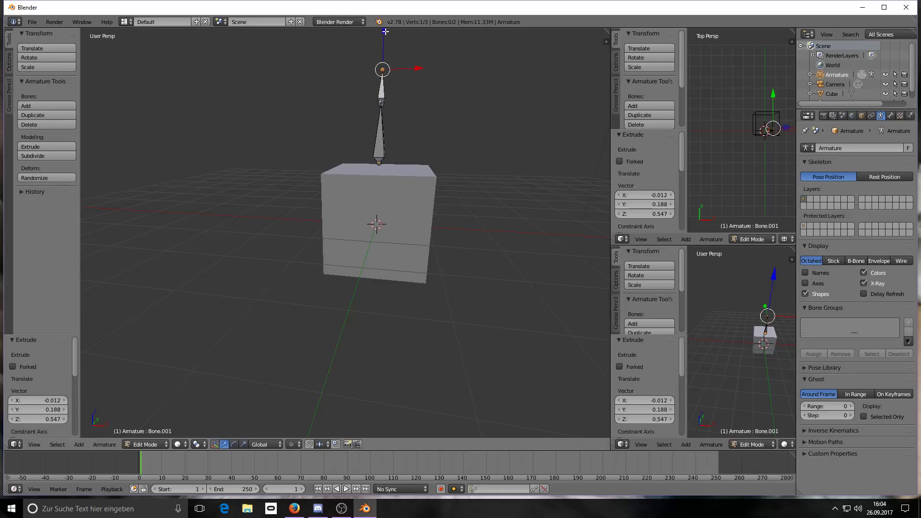
# Set the extruded bone's X and Y offsets to 0 so it points straight up.
pyautogui.click(41, 402)
pyautogui.press('BackSpace')
pyautogui.write('0')
pyautogui.press('Tab')
pyautogui.press('BackSpace')
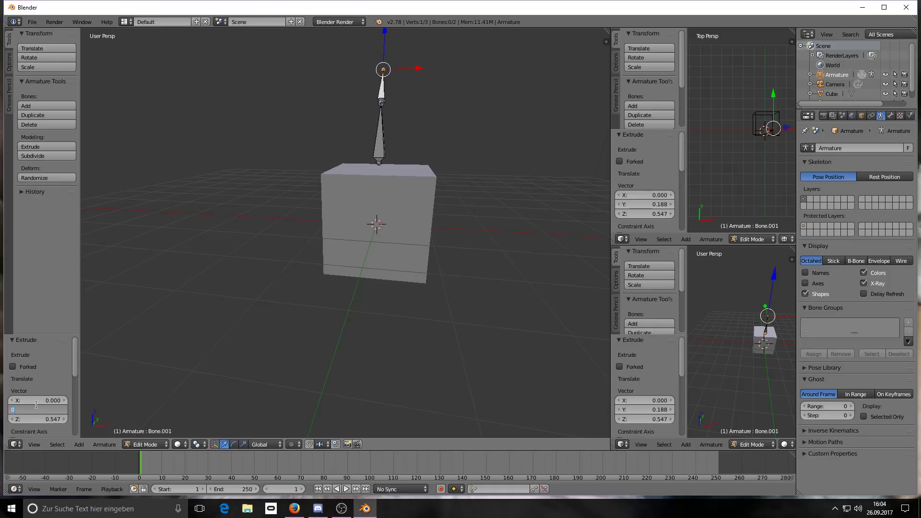
pyautogui.write('0')
pyautogui.press('Return')
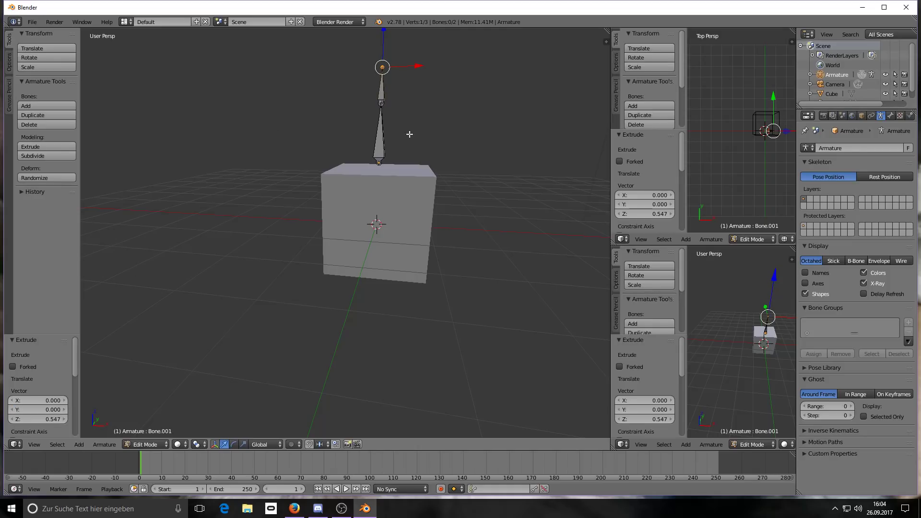
pyautogui.moveTo(461, 123); pyautogui.dragTo(387, 142, button='middle')
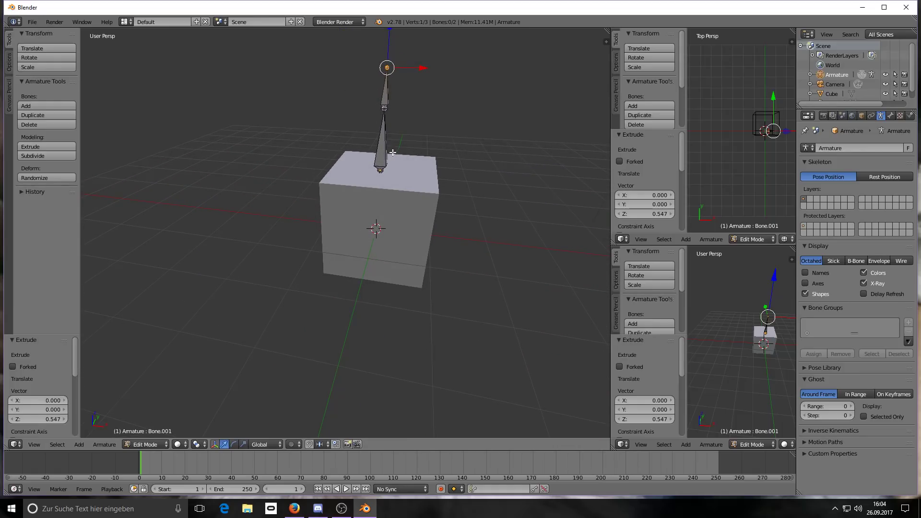
pyautogui.scroll(-2, 387, 143)
pyautogui.scroll(-1, 406, 79)
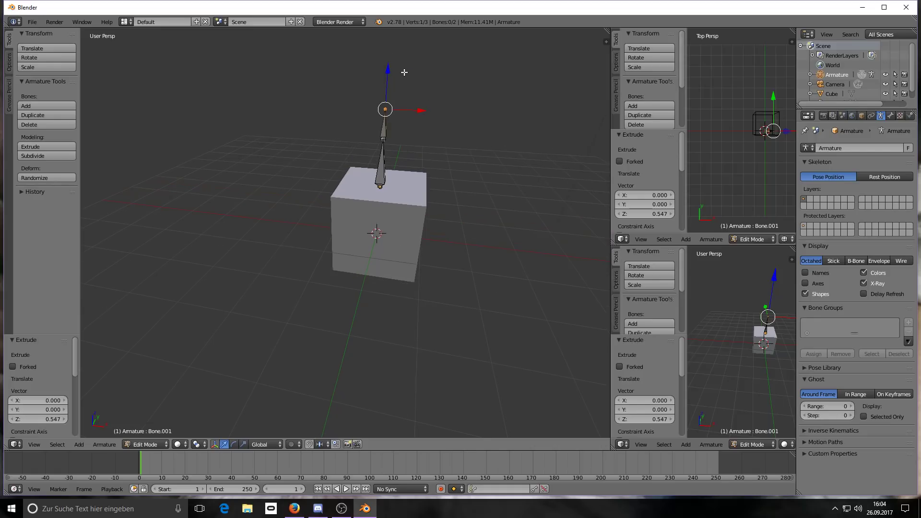
pyautogui.scroll(3, 402, 95)
pyautogui.moveTo(402, 132); pyautogui.dragTo(403, 127, button='middle')
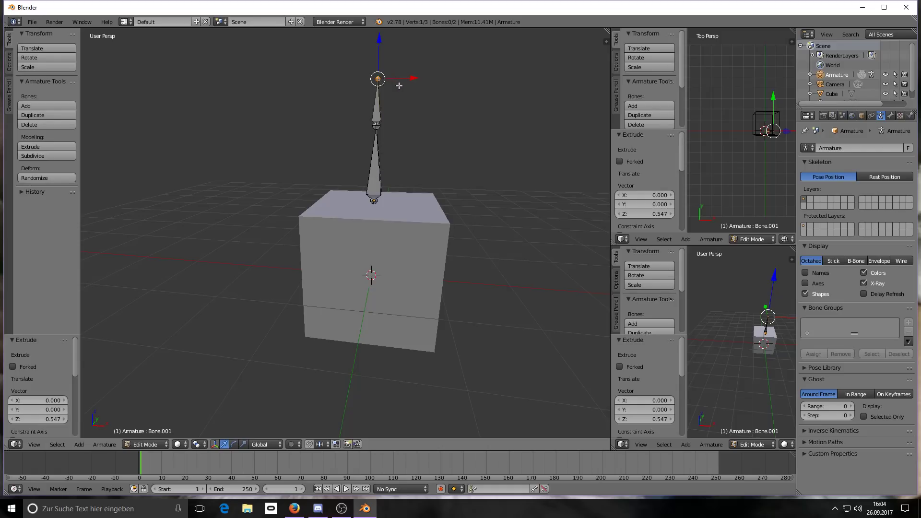
pyautogui.scroll(-1, 407, 111)
pyautogui.scroll(1, 401, 103)
pyautogui.scroll(-1, 401, 115)
pyautogui.scroll(1, 403, 104)
pyautogui.scroll(-1, 401, 121)
pyautogui.scroll(1, 405, 106)
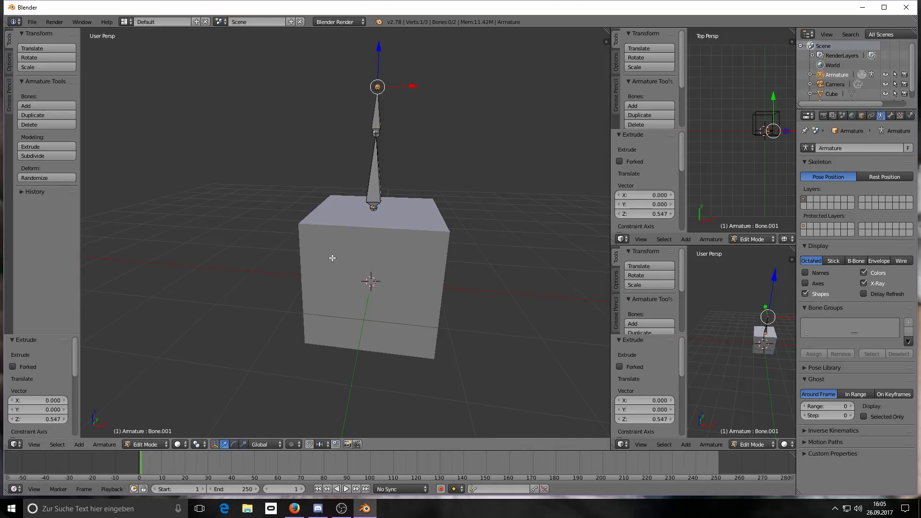
# Extrude a third bone sideways, about 0.76 along X from the chain's tip, and disconnect it from its parent bone.
pyautogui.press('e')
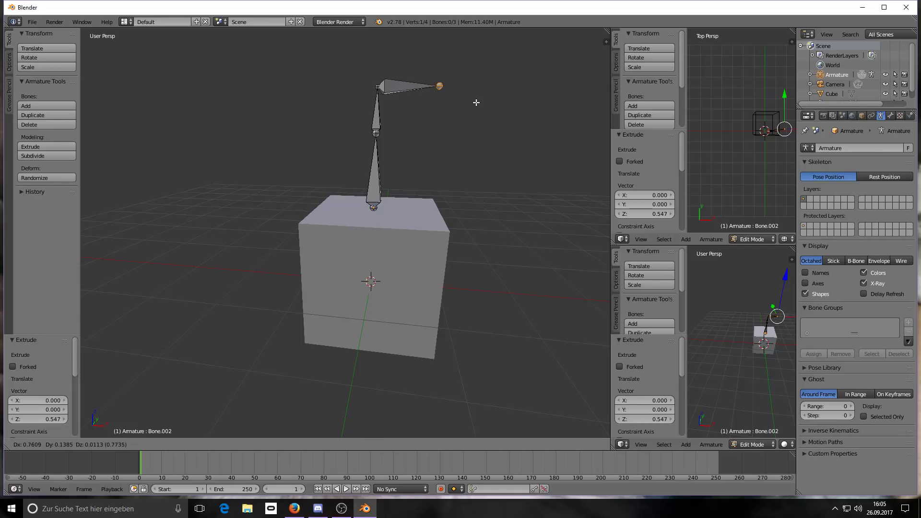
pyautogui.click(476, 102)
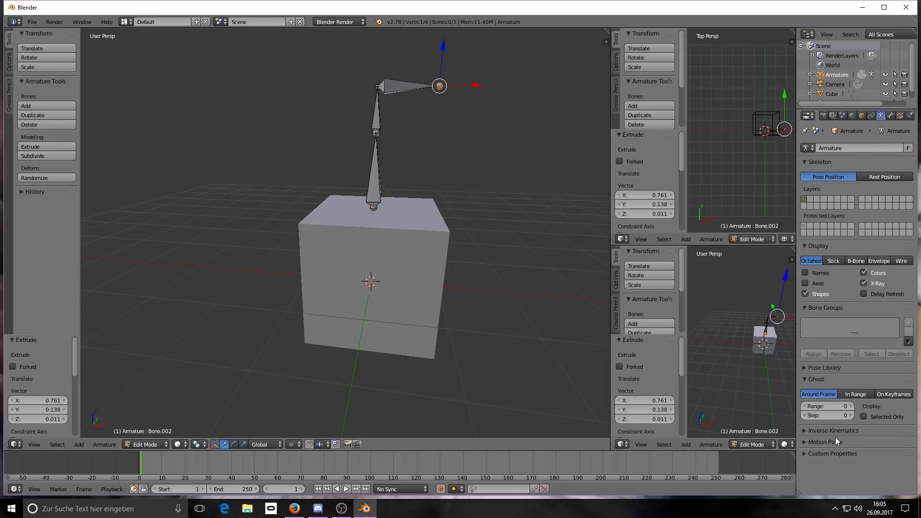
pyautogui.click(892, 119)
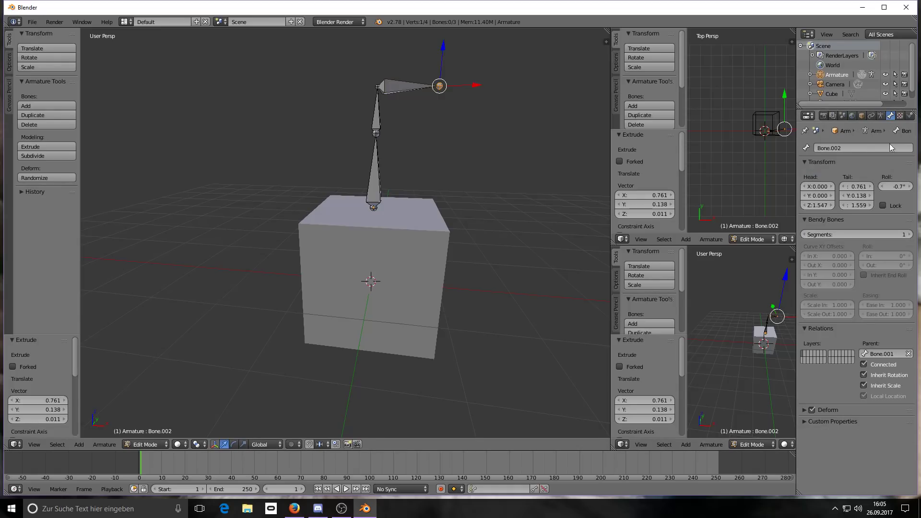
pyautogui.click(864, 364)
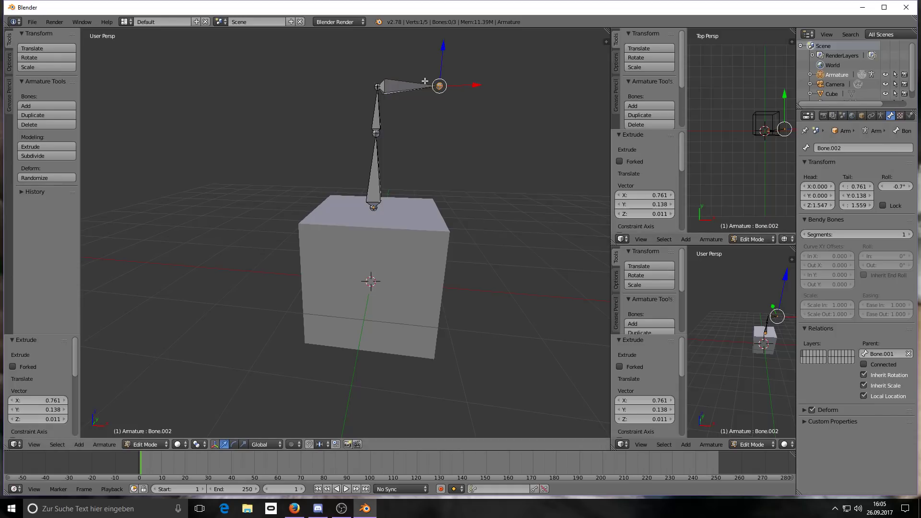
# Move the whole disconnected sideways bone about 0.33 along X, away from its parent's tip.
pyautogui.rightClick(395, 88)
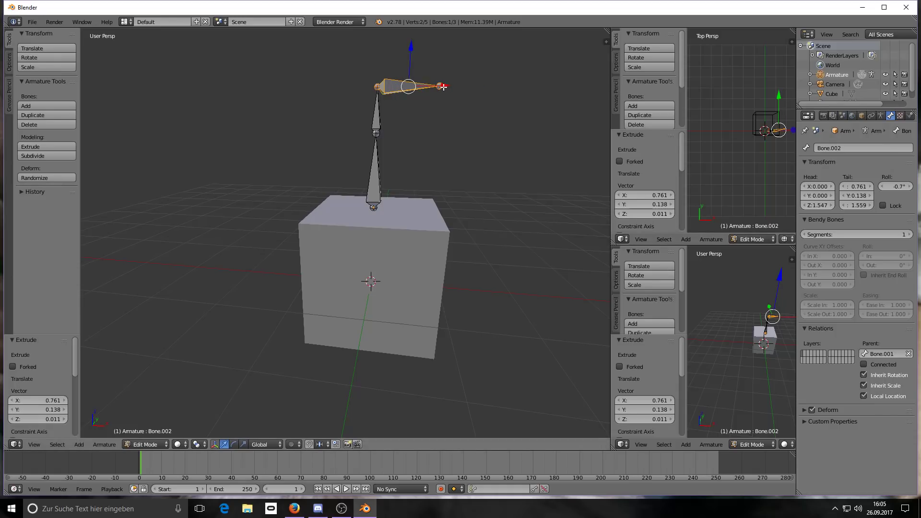
pyautogui.press('g')
pyautogui.press('x')
pyautogui.click(460, 90)
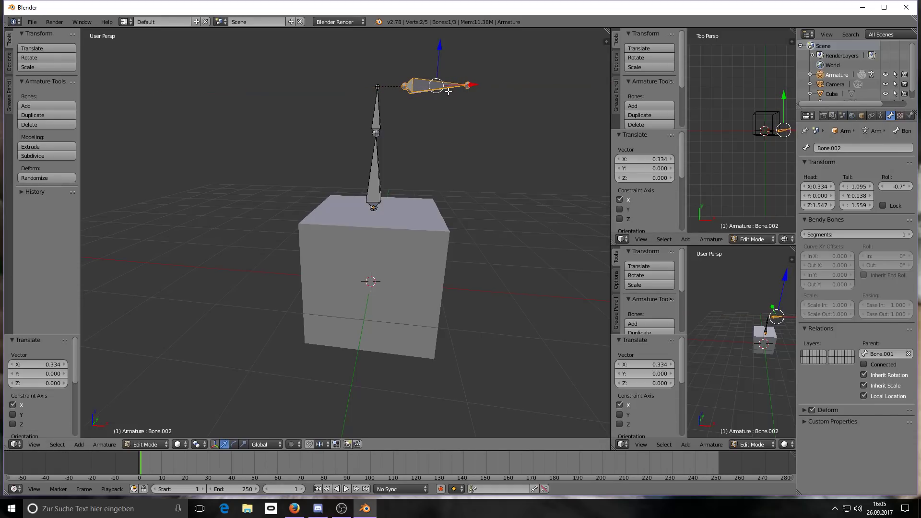
pyautogui.moveTo(400, 96); pyautogui.dragTo(400, 106, button='middle')
pyautogui.scroll(4, 401, 106)
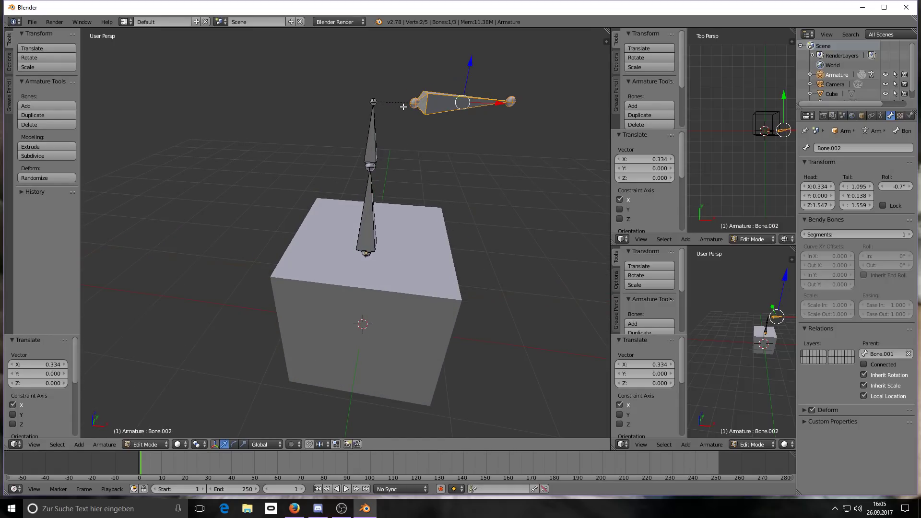
pyautogui.scroll(-2, 403, 108)
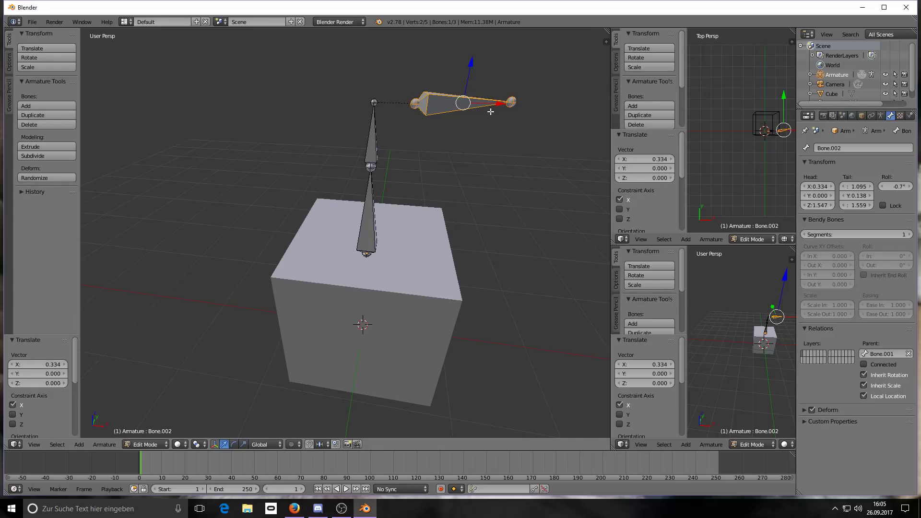
# Extrude another bone from the sideways bone's outer tip, offset about 0.61 in X and 0.23 in Y.
pyautogui.rightClick(511, 103)
pyautogui.scroll(-1, 531, 115)
pyautogui.scroll(1, 534, 117)
pyautogui.scroll(1, 532, 108)
pyautogui.scroll(-2, 511, 137)
pyautogui.moveTo(508, 138); pyautogui.dragTo(526, 154, button='middle')
pyautogui.press('e')
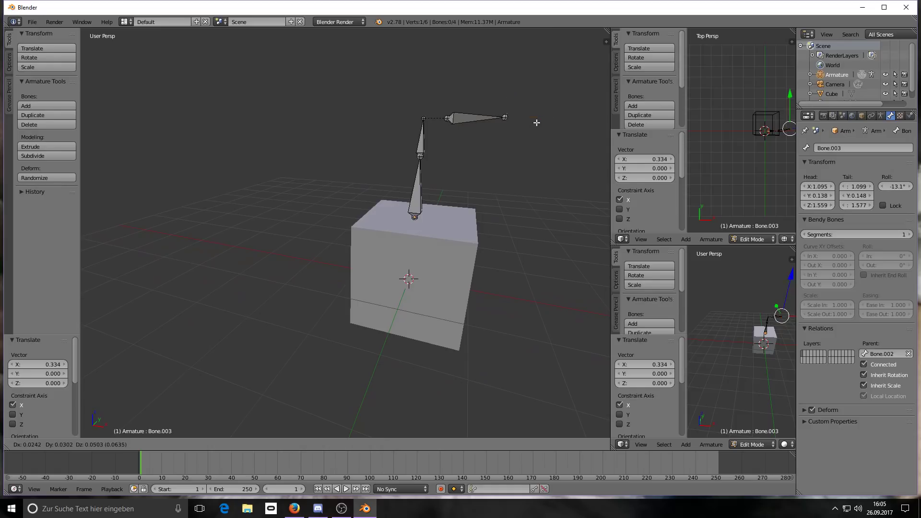
pyautogui.click(579, 127)
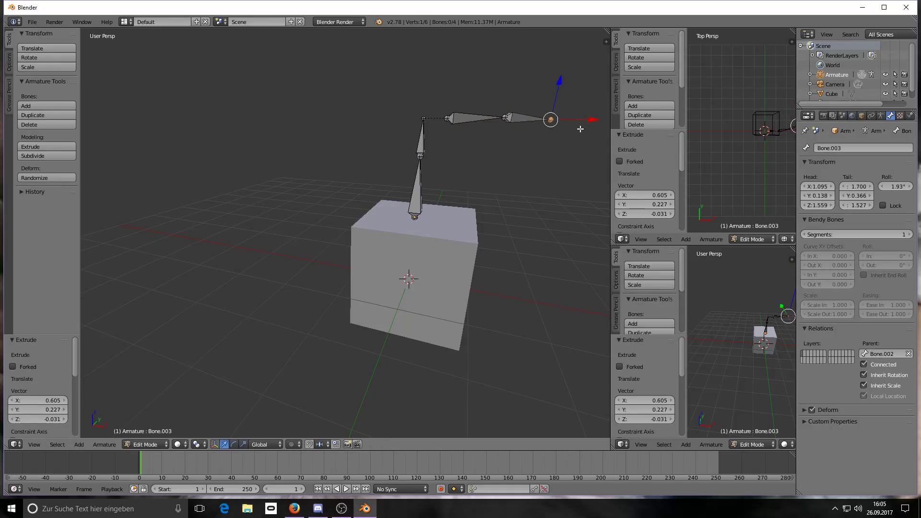
# Extrude two more bones down from the arm chain's outer tip, about 0.41 and then 0.28 downward in Z.
pyautogui.press('e')
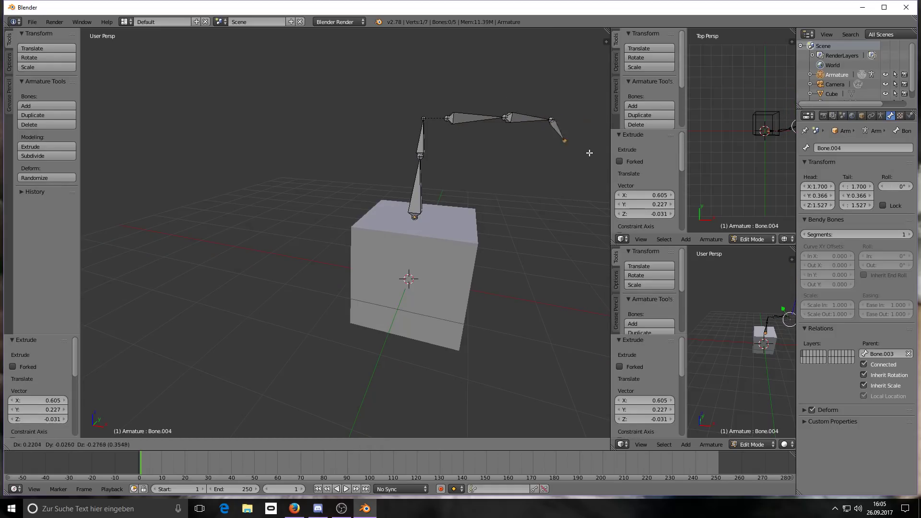
pyautogui.click(589, 157)
pyautogui.press('e')
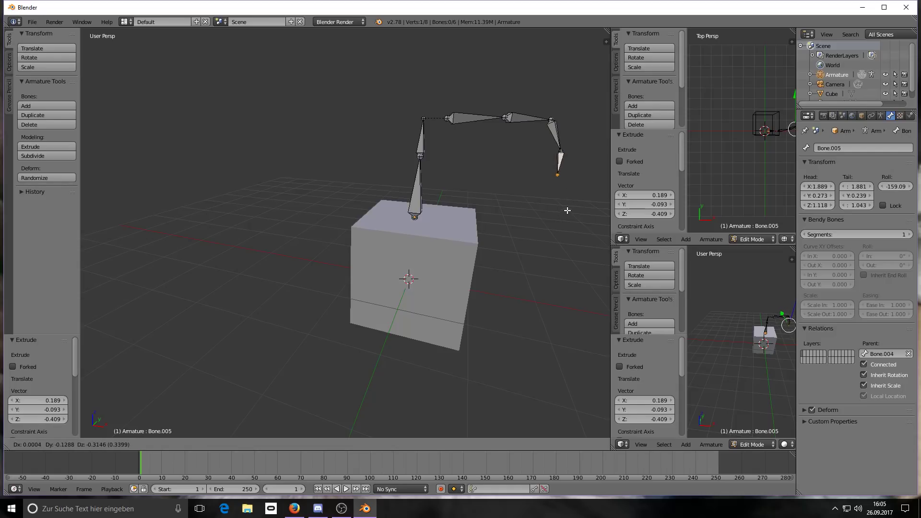
pyautogui.click(571, 211)
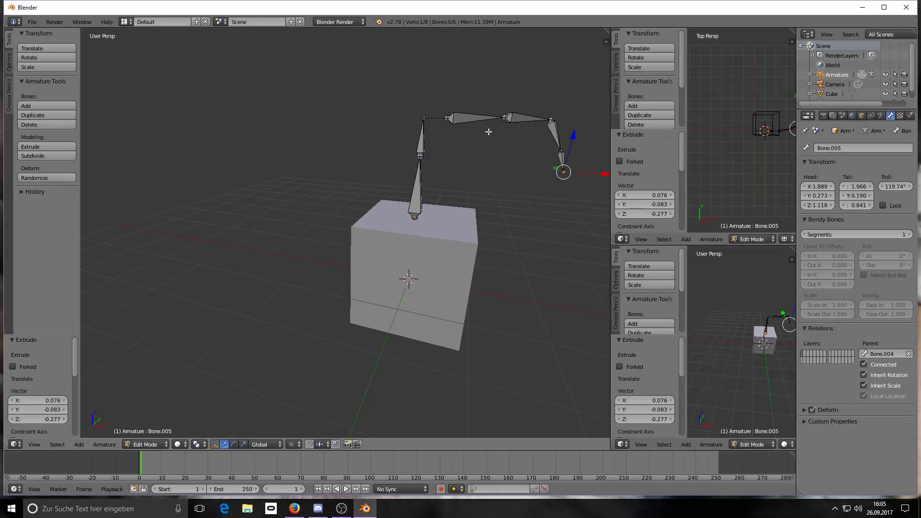
# Rename the lowest upright bone, standing on the cube, as Hips.
pyautogui.moveTo(462, 147); pyautogui.dragTo(474, 142, button='middle')
pyautogui.rightClick(466, 122)
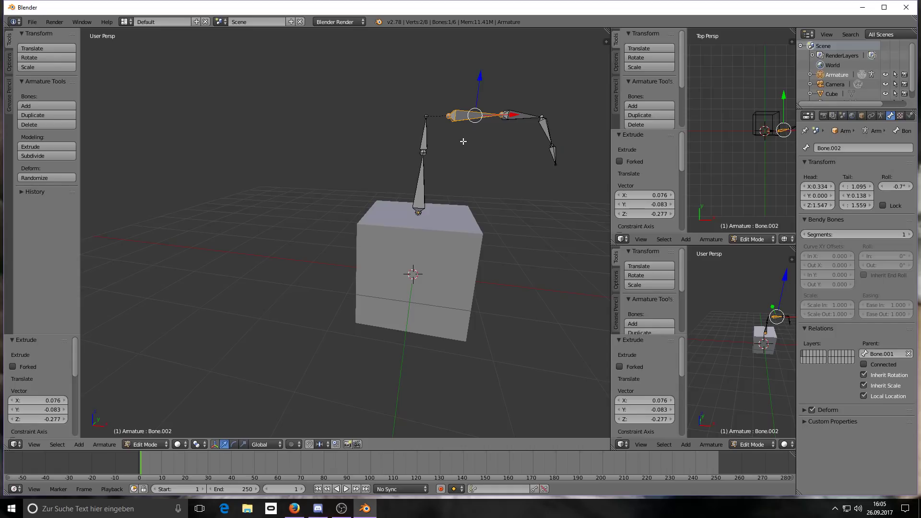
pyautogui.rightClick(419, 197)
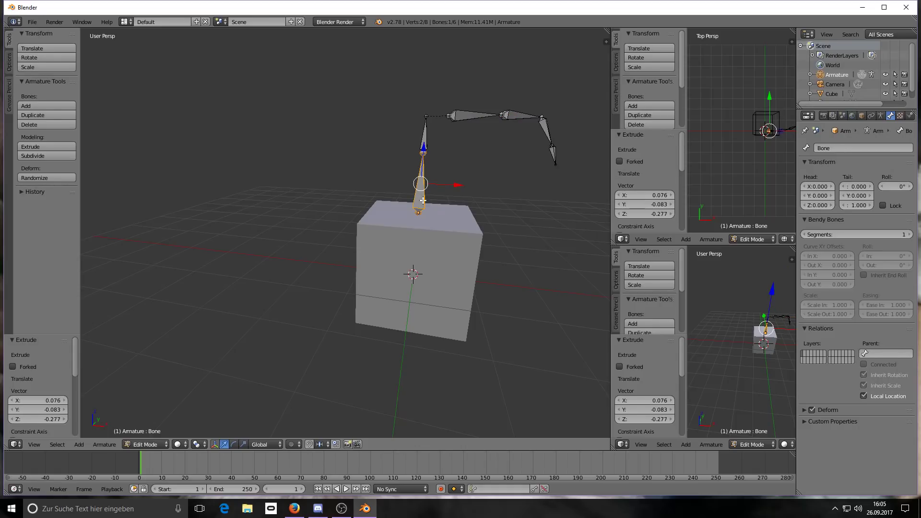
pyautogui.rightClick(423, 154)
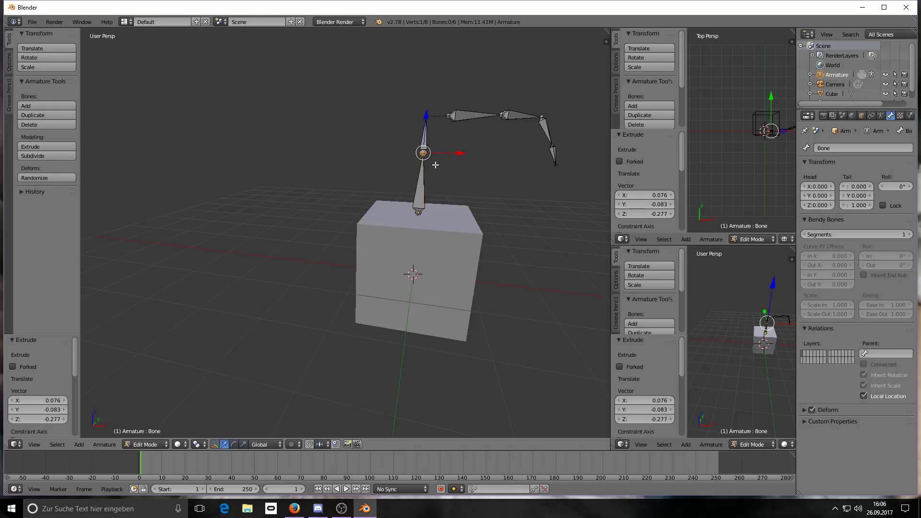
pyautogui.rightClick(420, 201)
pyautogui.click(842, 147)
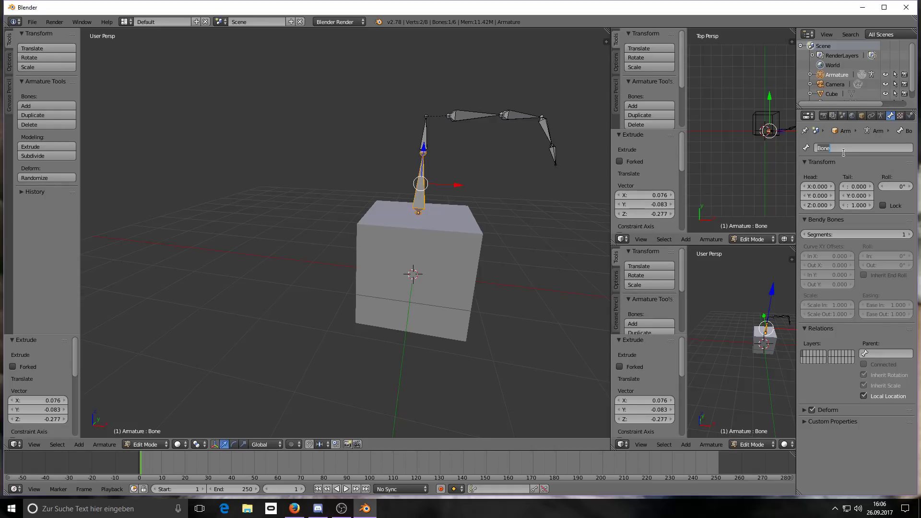
pyautogui.press('BackSpace')
pyautogui.press('Return')
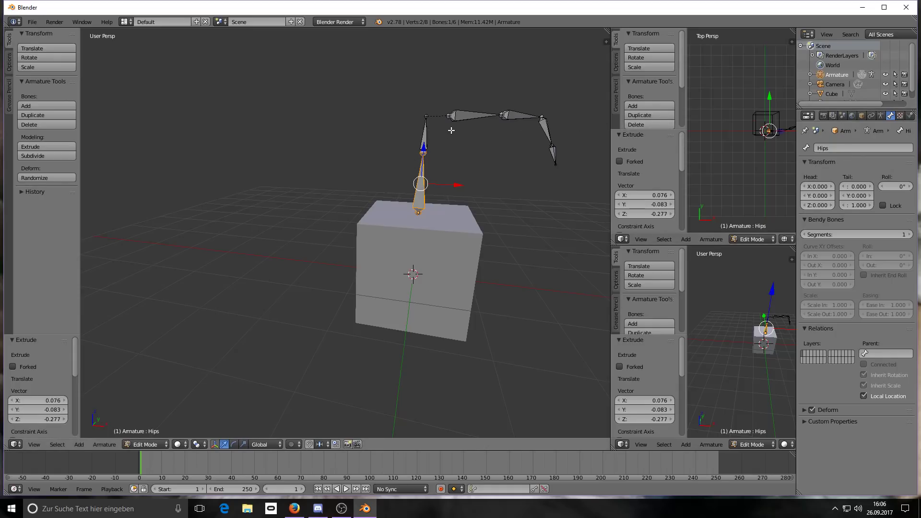
# Rename the disconnected first bone of the sideways arm chain as shoulder.L.
pyautogui.rightClick(467, 117)
pyautogui.rightClick(519, 116)
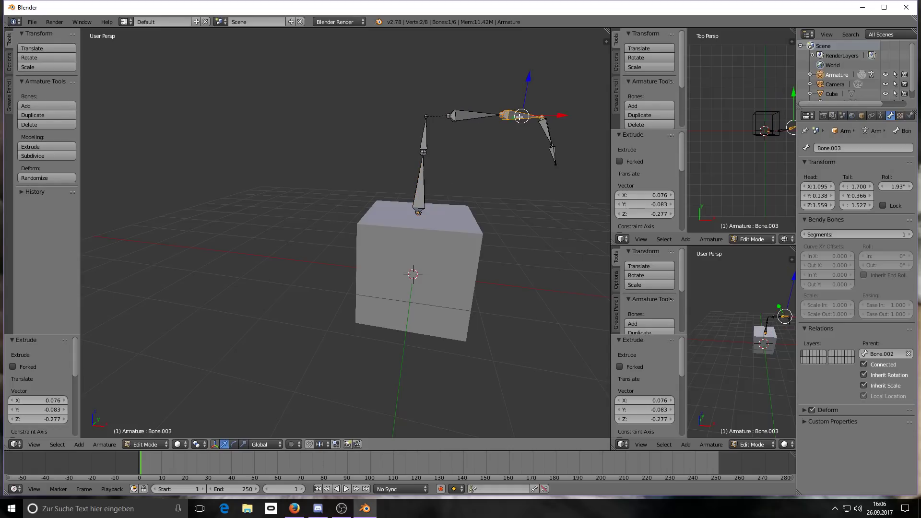
pyautogui.rightClick(463, 118)
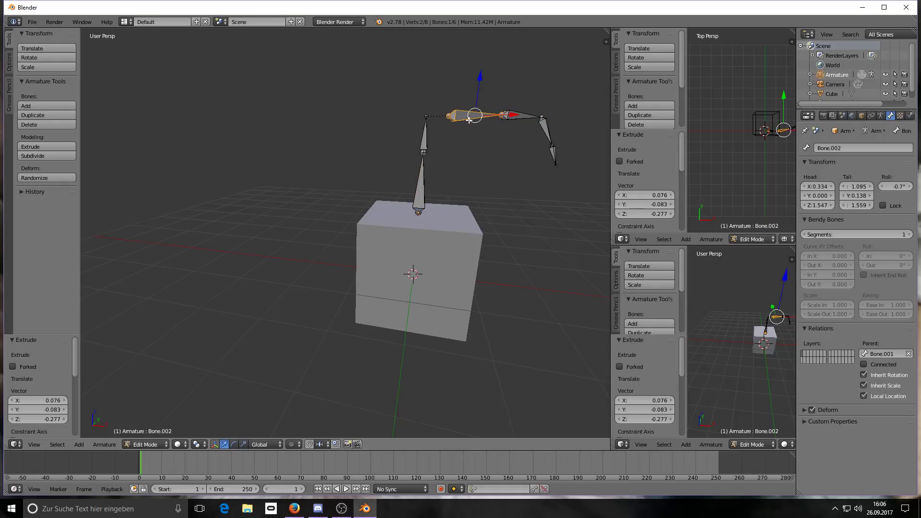
pyautogui.click(848, 148)
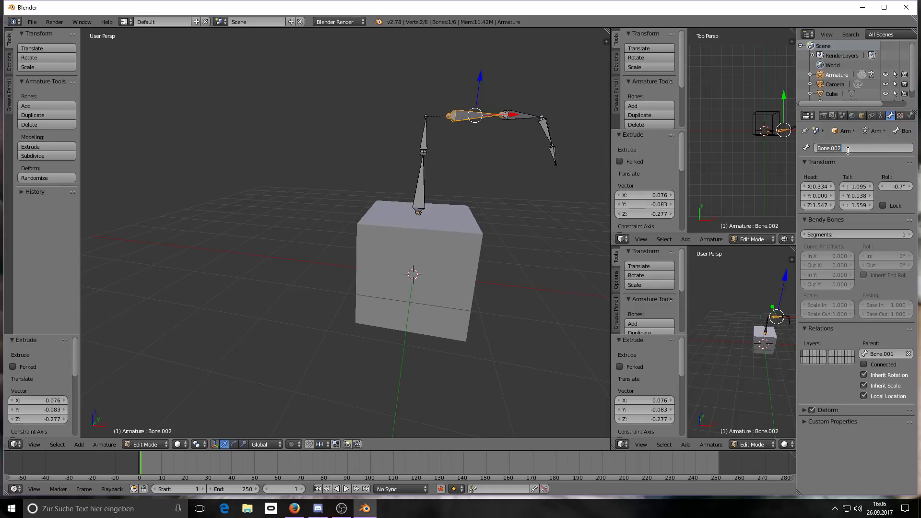
pyautogui.press('BackSpace')
pyautogui.write('ha')
pyautogui.press('BackSpace')
pyautogui.press('BackSpace')
pyautogui.press('BackSpace')
pyautogui.press('BackSpace')
pyautogui.press('BackSpace')
pyautogui.press('BackSpace')
pyautogui.press('BackSpace')
pyautogui.press('BackSpace')
pyautogui.write('shoulde')
pyautogui.press('Return')
# Rename the second bone of the arm chain, attached to shoulder.L, as kghj.L.
pyautogui.rightClick(524, 115)
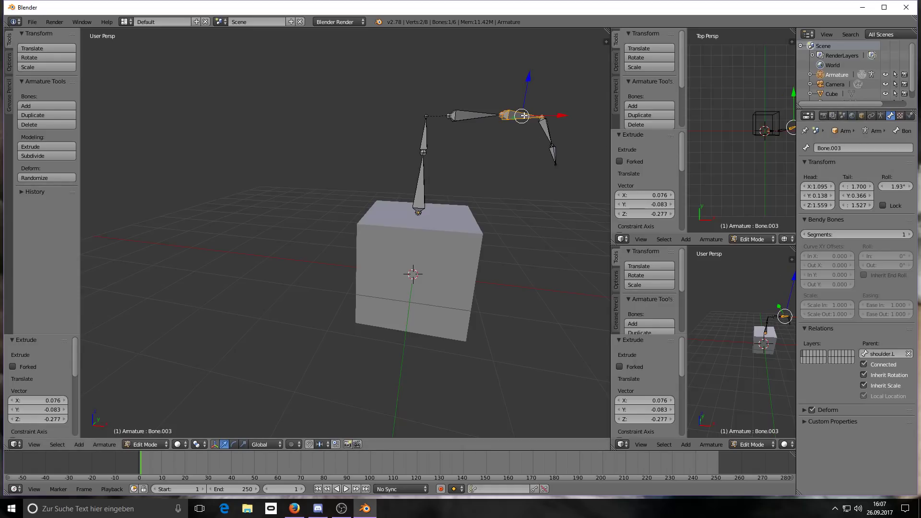
pyautogui.click(847, 146)
pyautogui.press('BackSpace')
pyautogui.write('kghj')
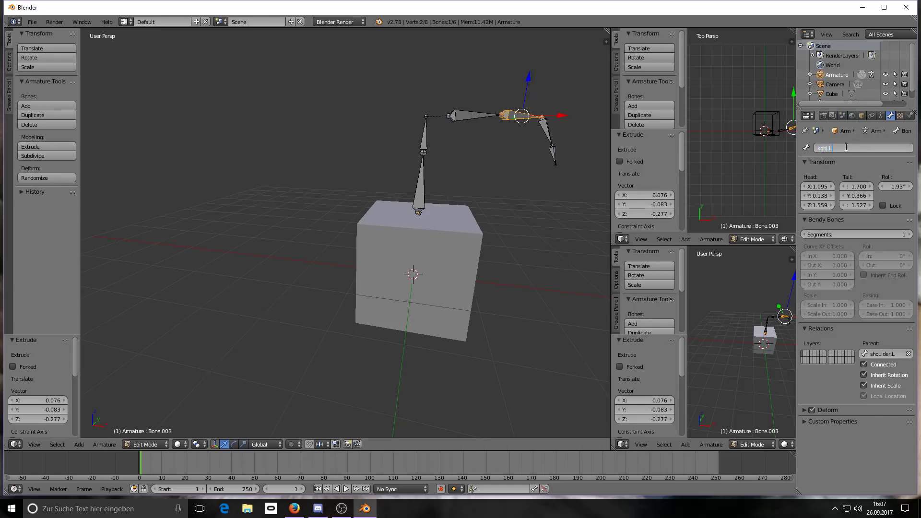
pyautogui.write('.L')
pyautogui.press('Return')
# Rename the arm chain's third bone, the first one pointing down, as another.L.
pyautogui.rightClick(466, 114)
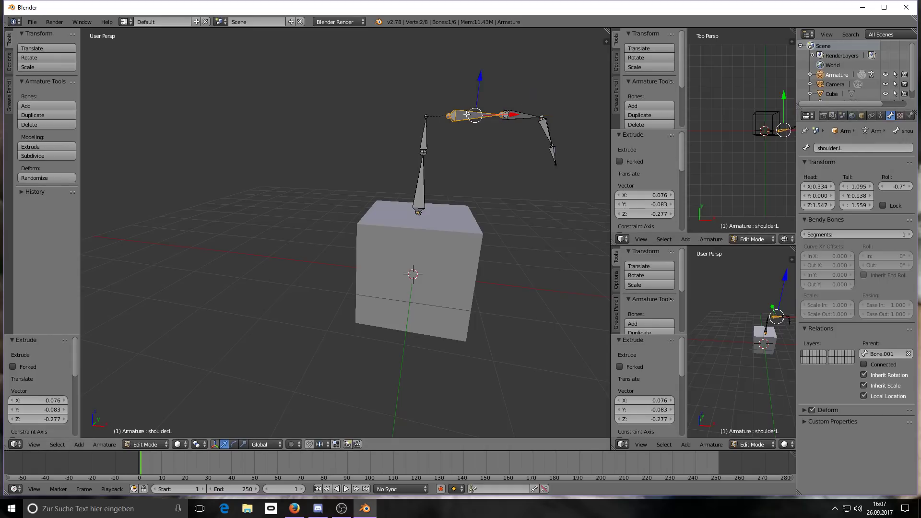
pyautogui.rightClick(529, 115)
pyautogui.rightClick(548, 129)
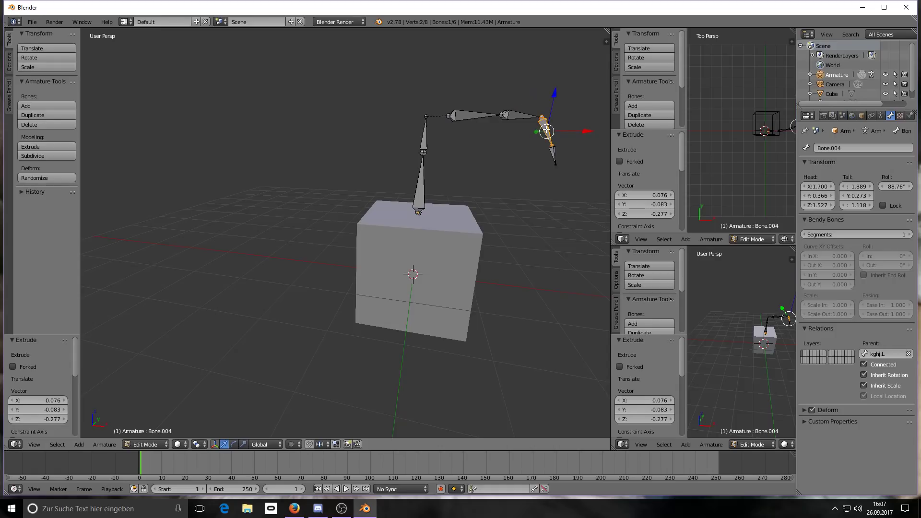
pyautogui.click(864, 148)
pyautogui.press('BackSpace')
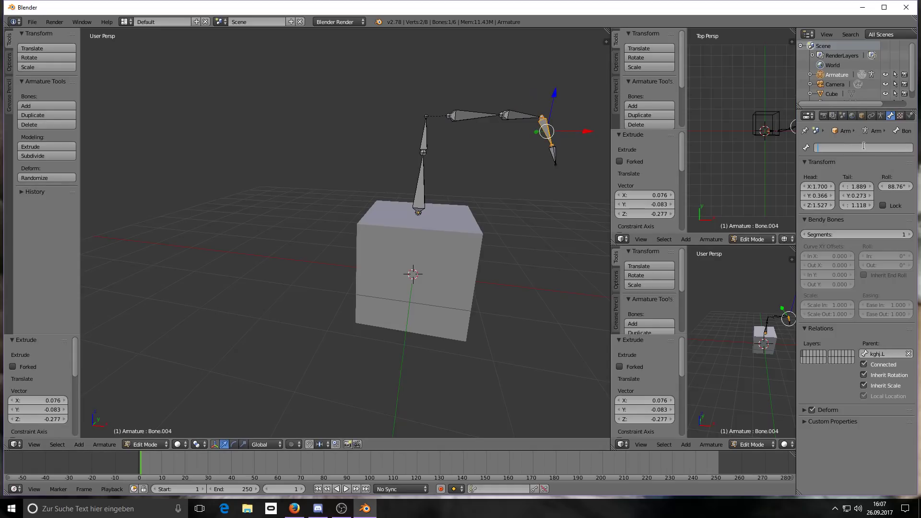
pyautogui.write('another')
pyautogui.press('Return')
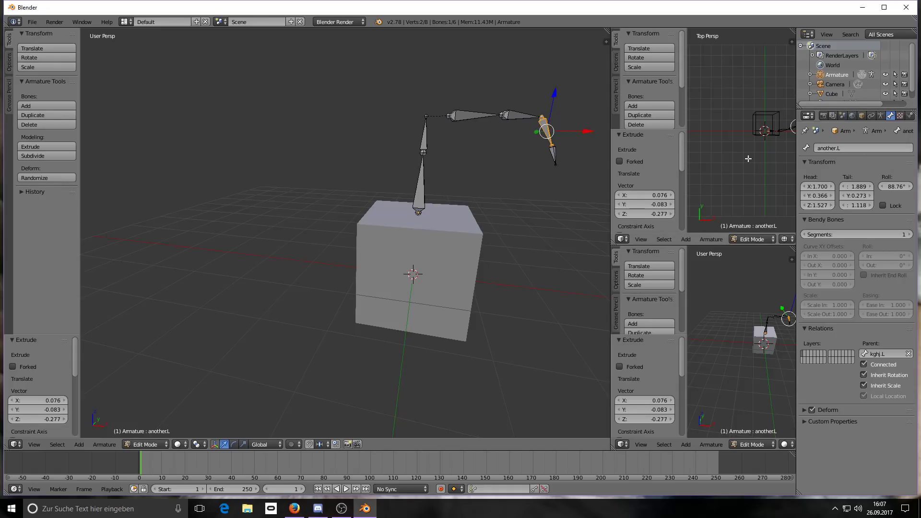
# Rename the last bone at the end of the arm chain as more.L.
pyautogui.click(552, 155)
pyautogui.click(846, 148)
pyautogui.press('BackSpace')
pyautogui.write('more')
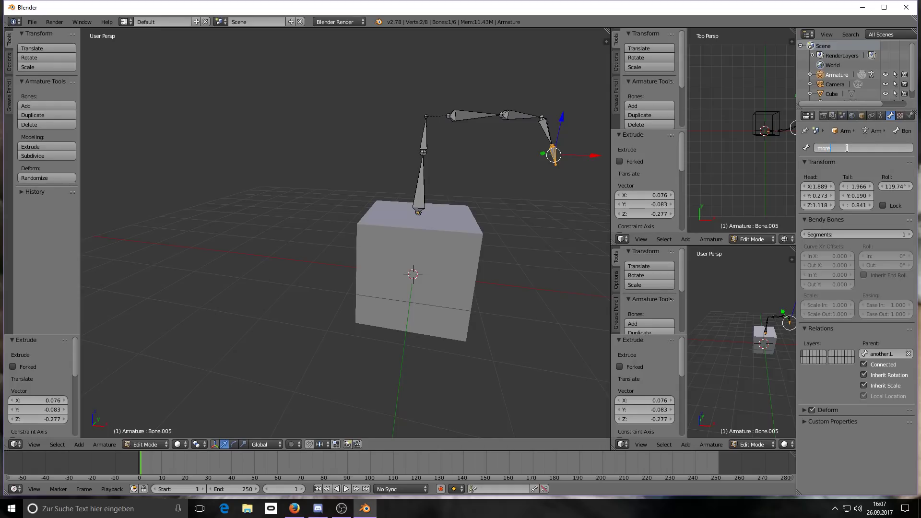
pyautogui.press('Return')
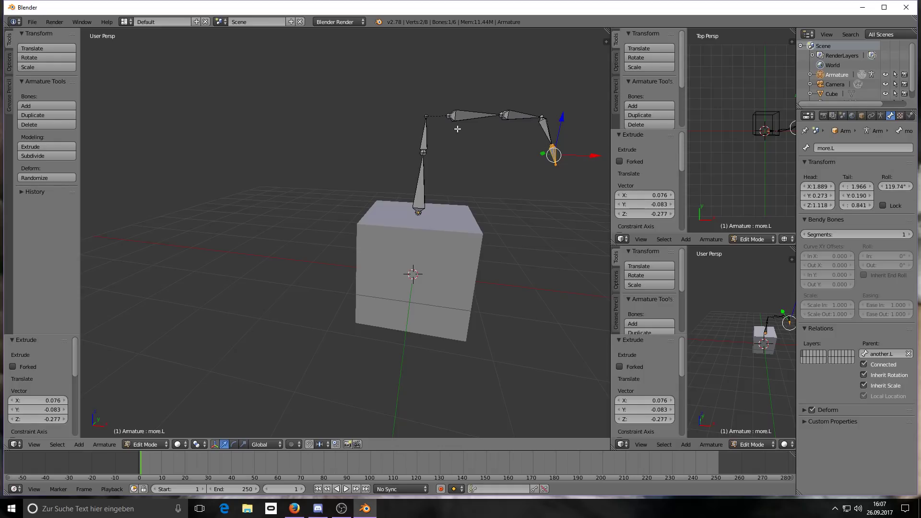
# Select all four arm bones with the .L suffix and Symmetrize them to create the opposite arm.
pyautogui.rightClick(464, 116)
pyautogui.keyDown('shift'); pyautogui.rightClick(525, 115); pyautogui.keyUp('shift')
pyautogui.keyDown('shift'); pyautogui.rightClick(545, 130); pyautogui.keyUp('shift')
pyautogui.keyDown('shift'); pyautogui.rightClick(552, 155); pyautogui.keyUp('shift')
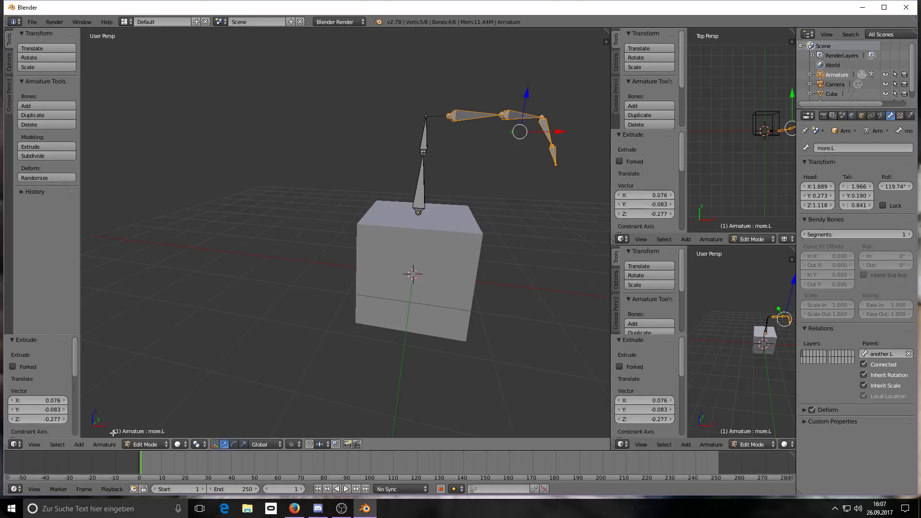
pyautogui.click(97, 444)
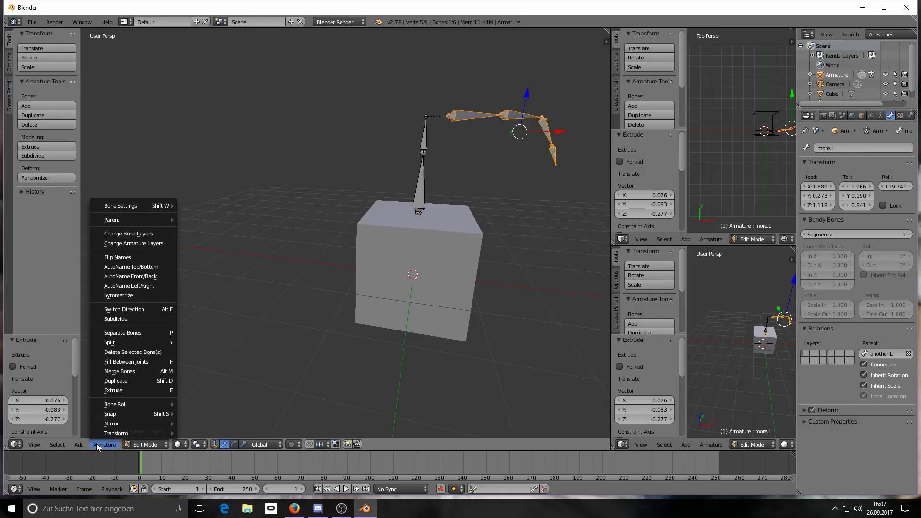
pyautogui.click(135, 298)
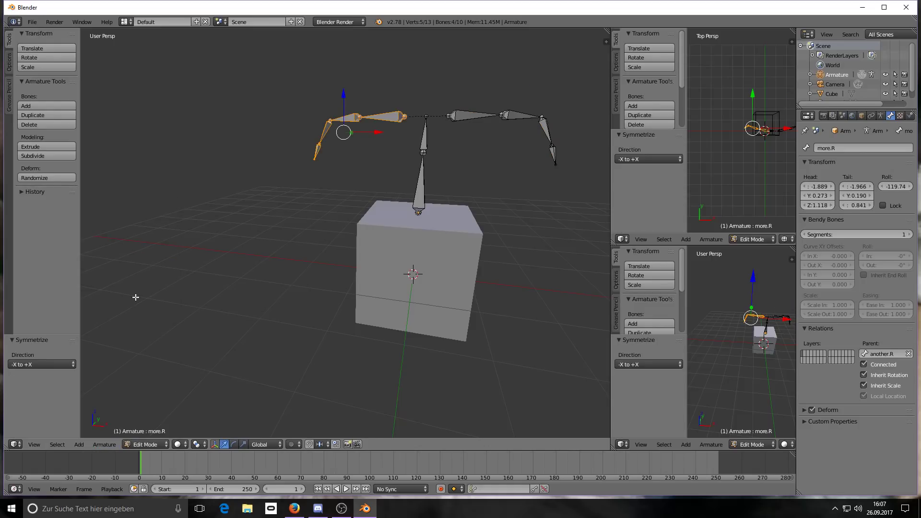
# Enable X-Axis Mirror in the armature options and select the shoulder.R bone.
pyautogui.moveTo(363, 171)
pyautogui.mouseDown(button='middle')
pyautogui.moveTo(391, 174)
pyautogui.moveTo(376, 175)
pyautogui.mouseUp(button='middle')
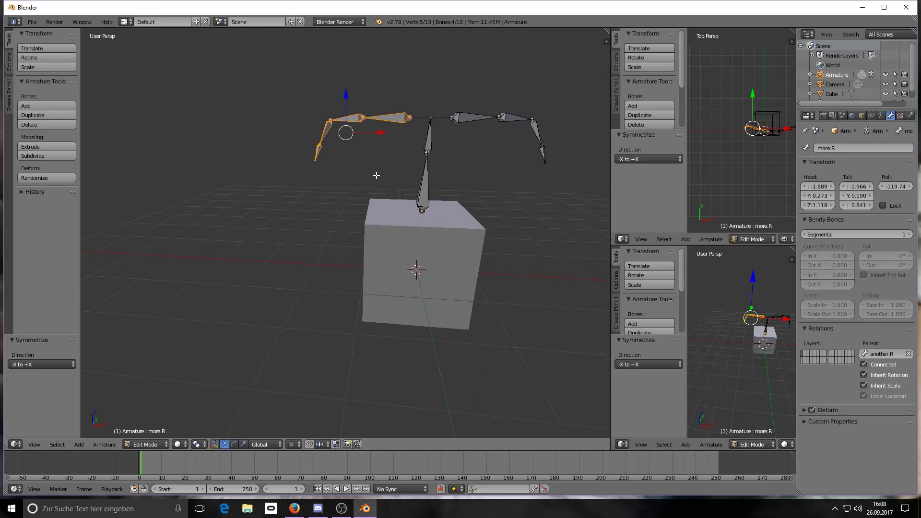
pyautogui.scroll(2, 429, 113)
pyautogui.scroll(-1, 430, 113)
pyautogui.scroll(2, 429, 112)
pyautogui.scroll(-1, 429, 112)
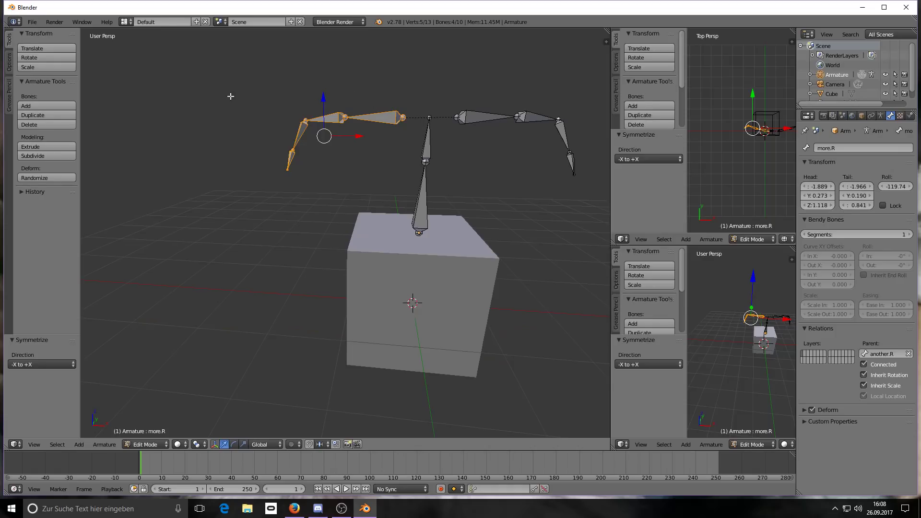
pyautogui.rightClick(342, 117)
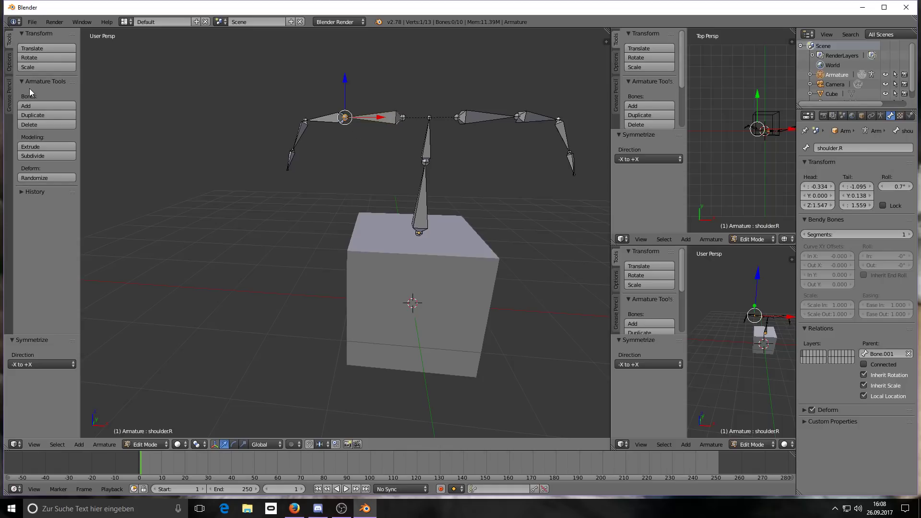
pyautogui.click(8, 65)
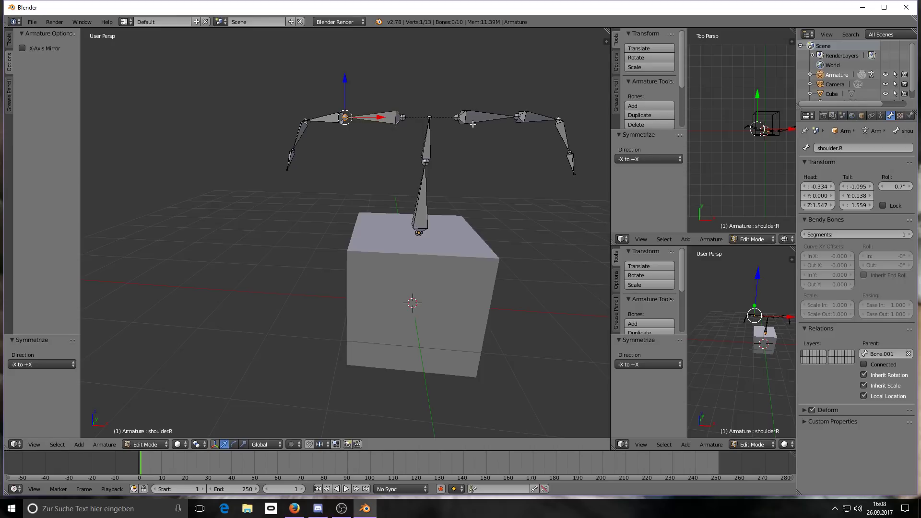
pyautogui.rightClick(390, 119)
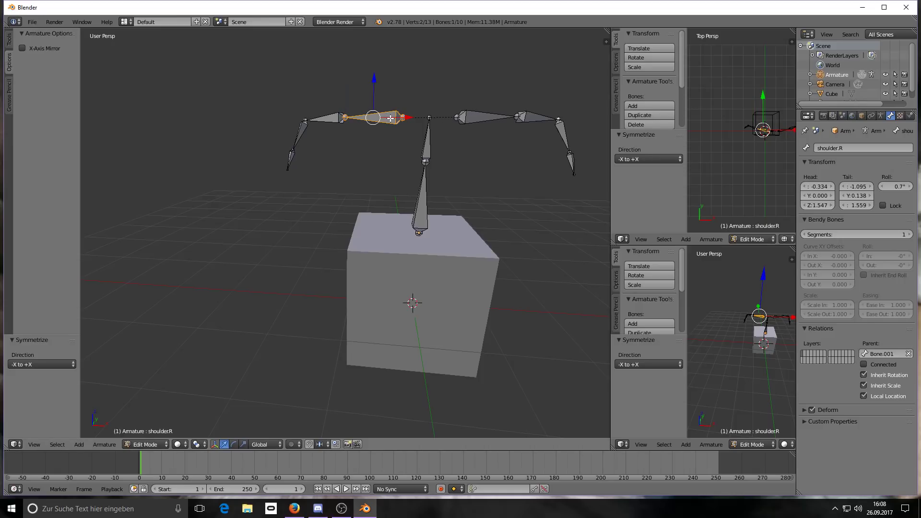
pyautogui.rightClick(487, 118)
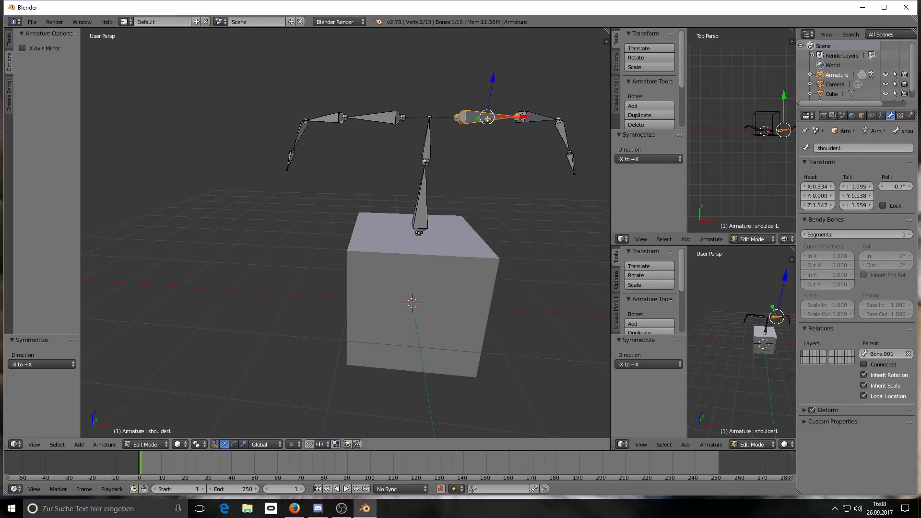
pyautogui.rightClick(381, 118)
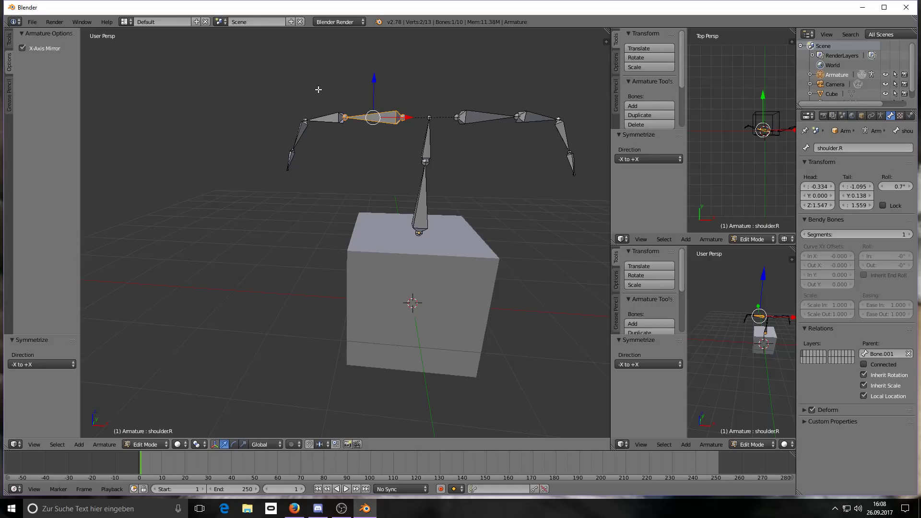
# Move the outer joint of shoulder.R up about 0.13 along the Z axis with mirroring on.
pyautogui.rightClick(345, 117)
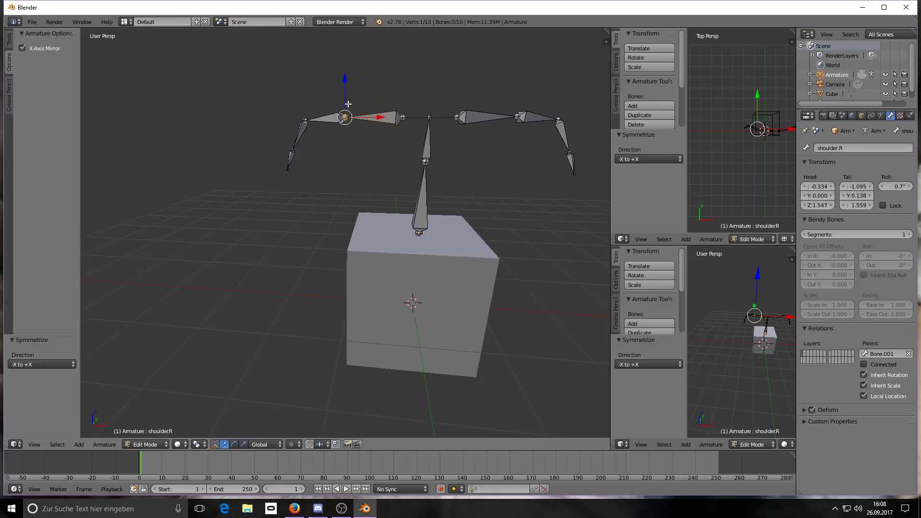
pyautogui.press('g')
pyautogui.press('z')
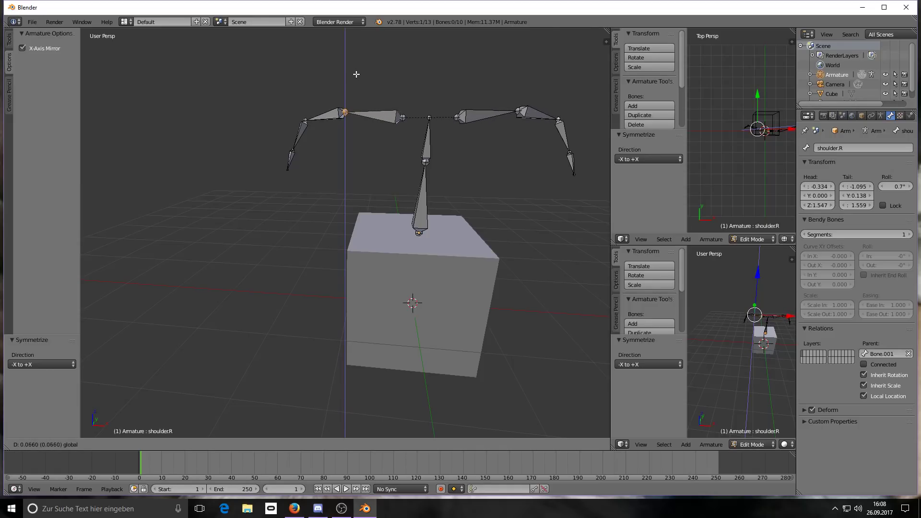
pyautogui.click(354, 72)
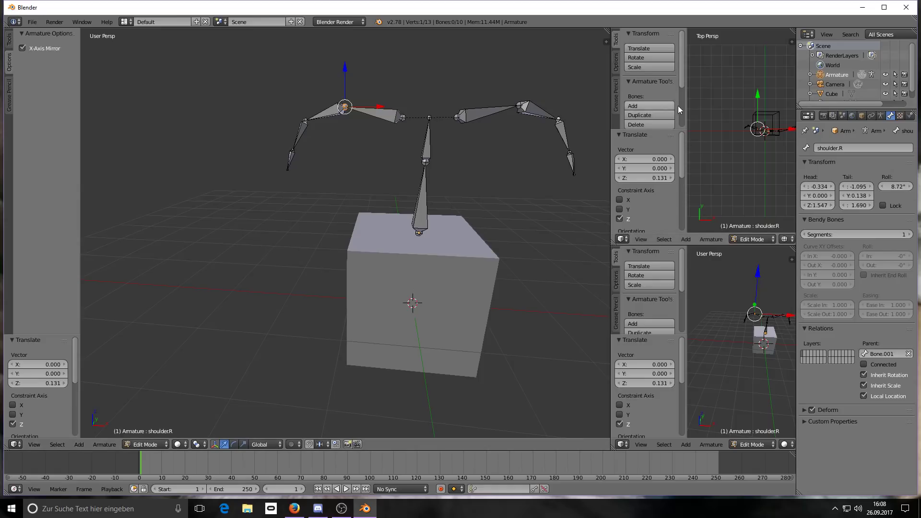
# Quit Blender without saving the practice scene and open the desktop file rigginsession4resized.blend.
pyautogui.click(905, 10)
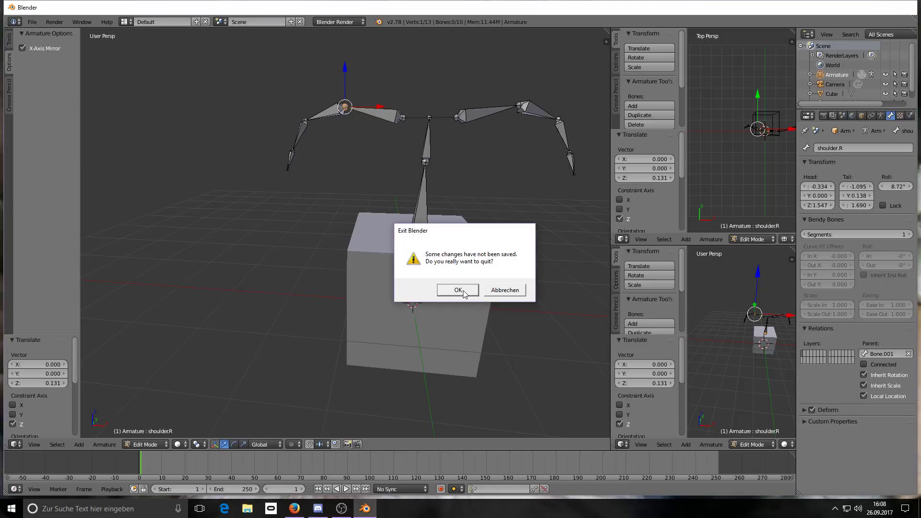
pyautogui.click(458, 290)
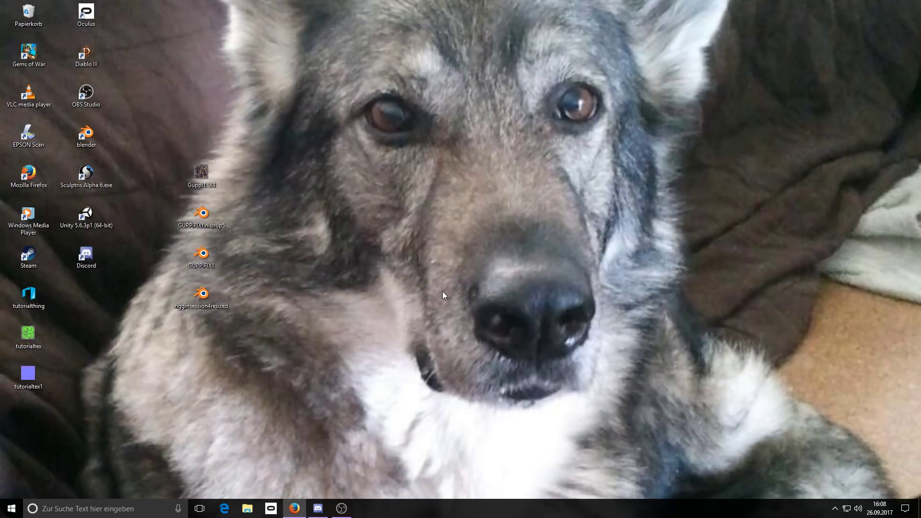
pyautogui.doubleClick(209, 298)
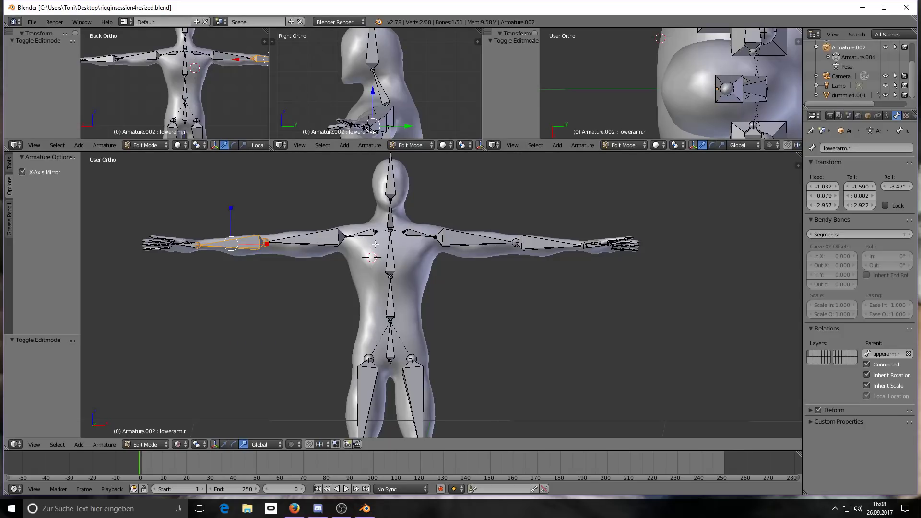
# Examine the whole humanoid mesh and its armature from head to feet.
pyautogui.moveTo(397, 255); pyautogui.dragTo(396, 257, button='middle')
pyautogui.scroll(-1, 394, 256)
pyautogui.scroll(1, 391, 259)
pyautogui.scroll(-1, 386, 257)
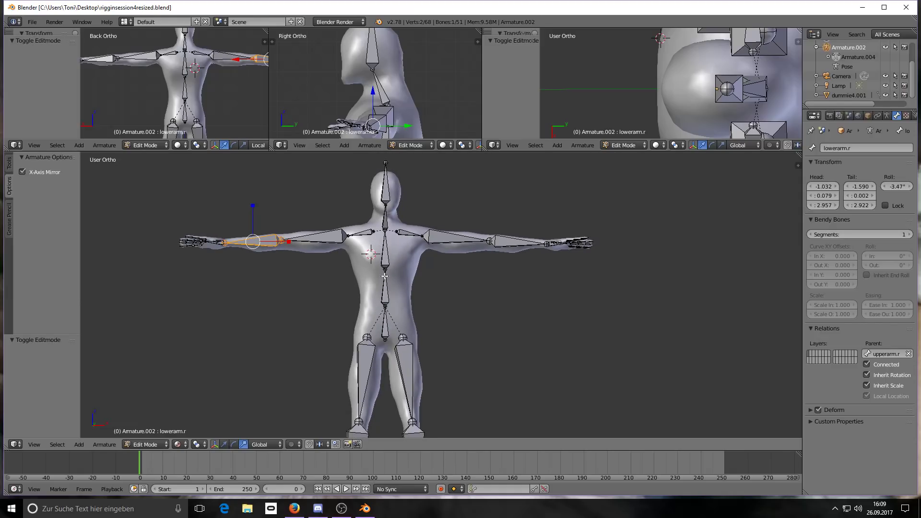
pyautogui.scroll(-2, 432, 341)
pyautogui.scroll(-2, 480, 393)
pyautogui.moveTo(504, 414); pyautogui.dragTo(502, 435, button='middle')
pyautogui.scroll(1, 500, 435)
pyautogui.scroll(-1, 500, 434)
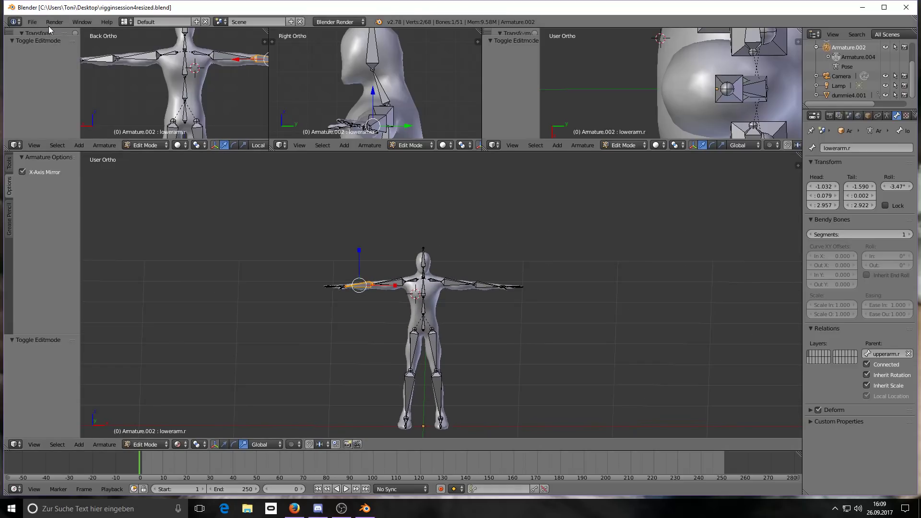
# Select the Hip bone's joint at the waist and switch the armature from Edit Mode to Object Mode.
pyautogui.click(76, 446)
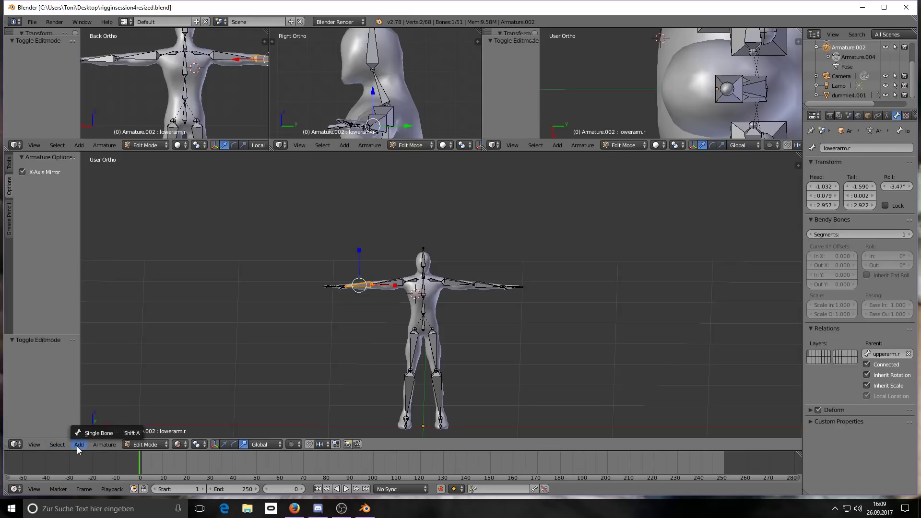
pyautogui.rightClick(421, 300)
pyautogui.rightClick(421, 316)
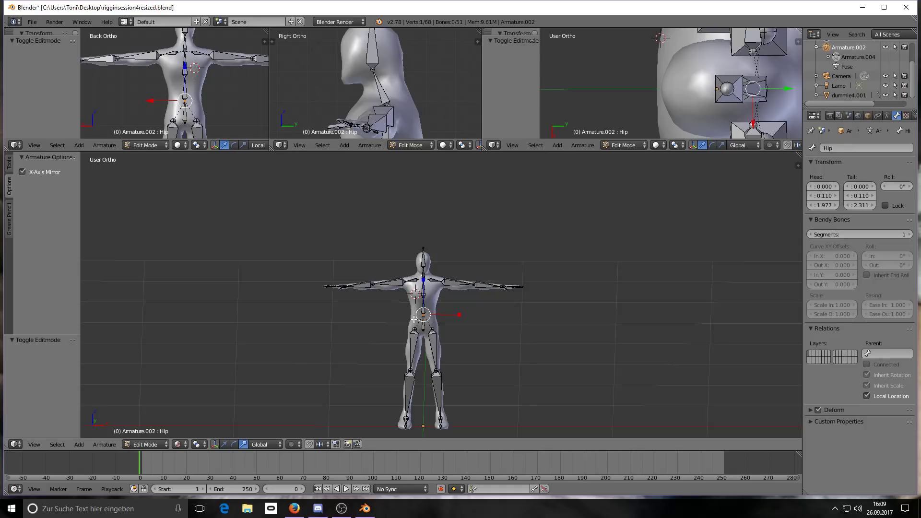
pyautogui.click(151, 445)
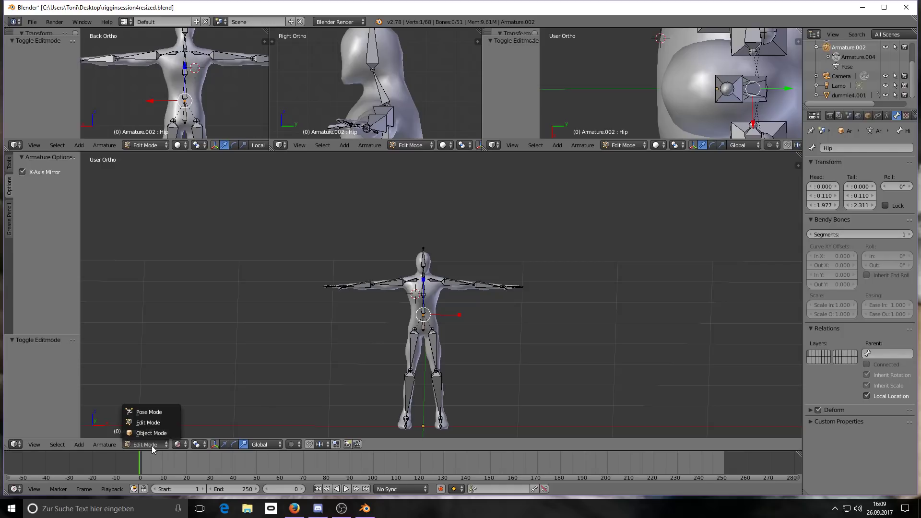
pyautogui.click(153, 433)
# Try adding a metaball cube at the 3D cursor as a size reference, and delete it again.
pyautogui.click(103, 444)
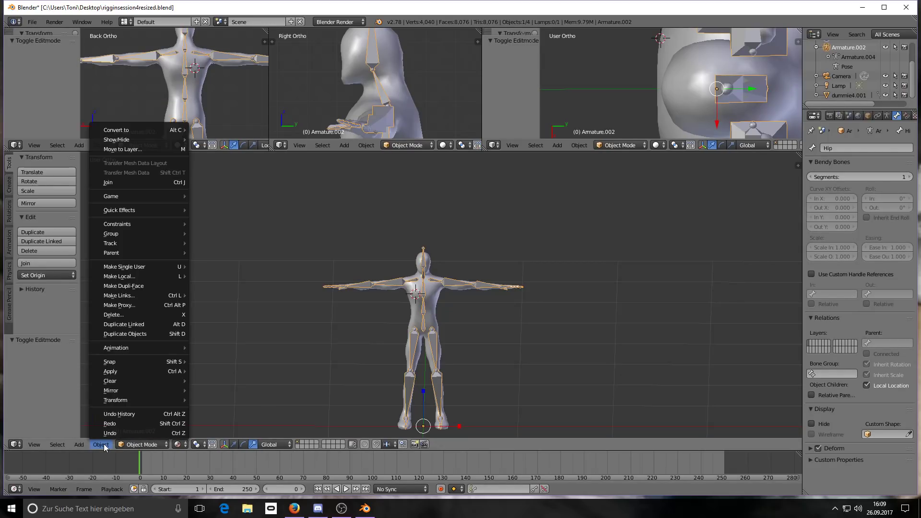
pyautogui.moveTo(81, 445)
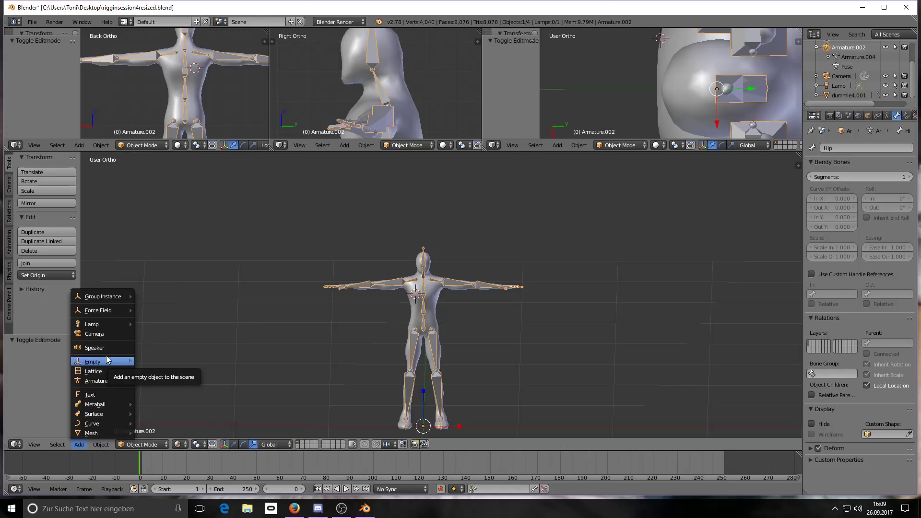
pyautogui.moveTo(116, 412)
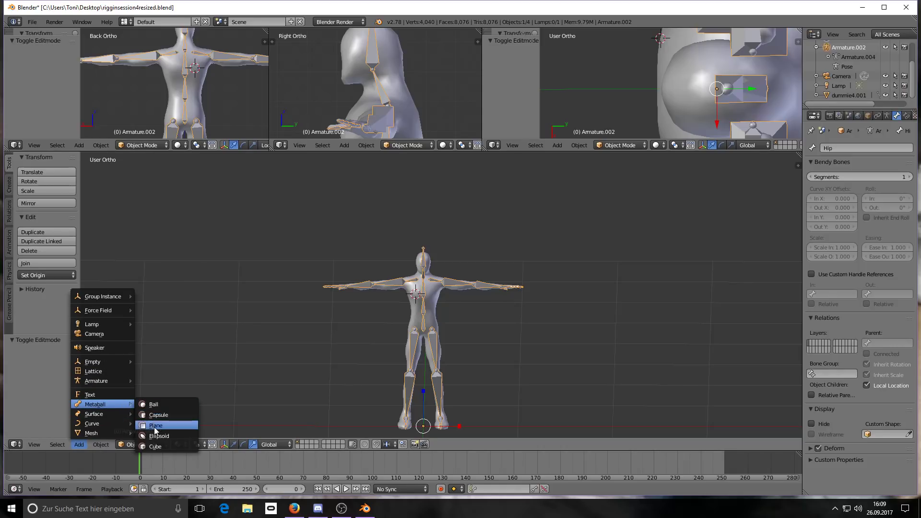
pyautogui.click(155, 447)
pyautogui.scroll(-3, 428, 313)
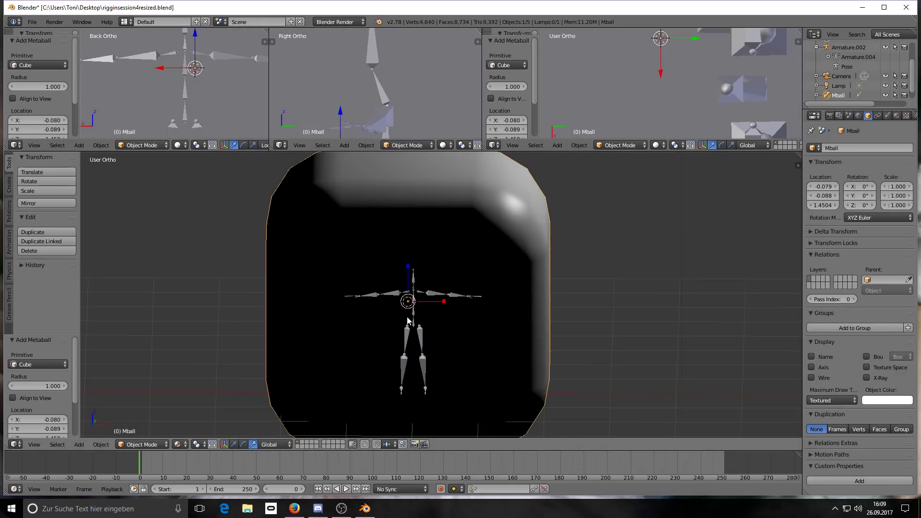
pyautogui.scroll(1, 427, 312)
pyautogui.scroll(-1, 428, 312)
pyautogui.scroll(1, 428, 312)
pyautogui.scroll(-1, 433, 287)
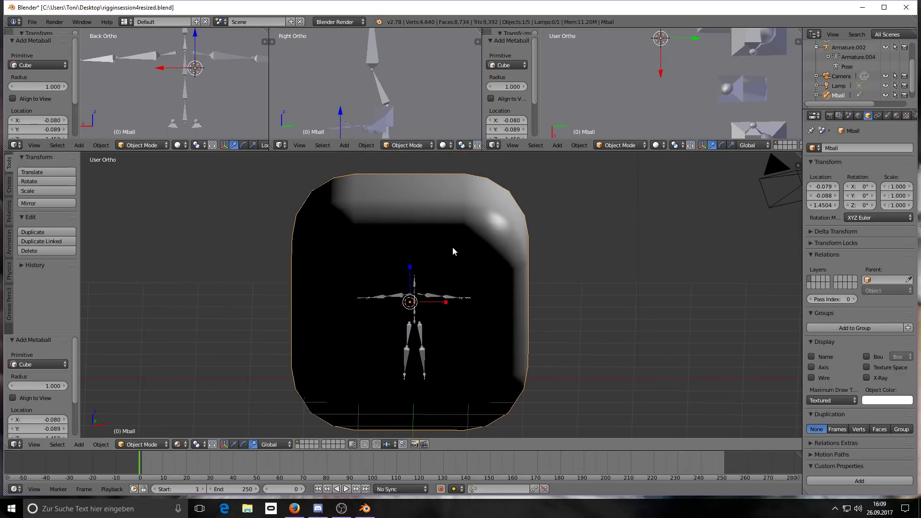
pyautogui.scroll(1, 453, 248)
pyautogui.scroll(-1, 453, 252)
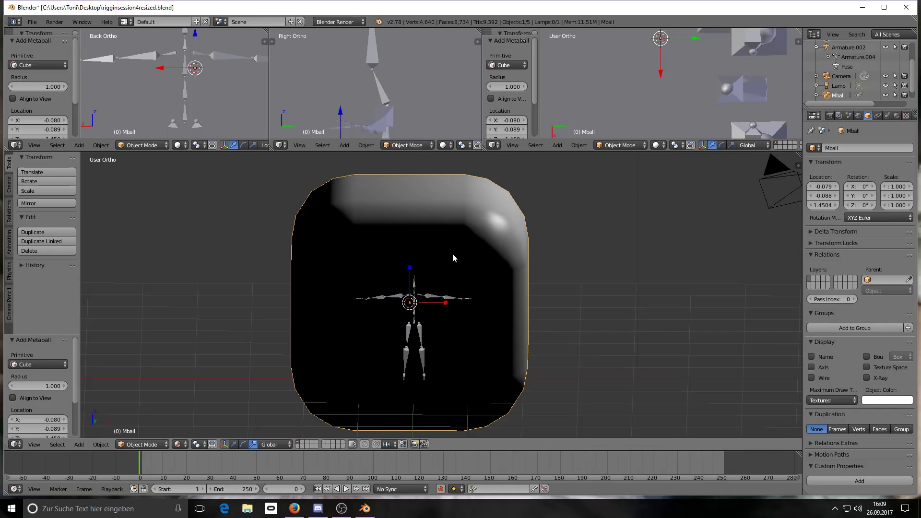
pyautogui.press('x')
pyautogui.click(450, 257)
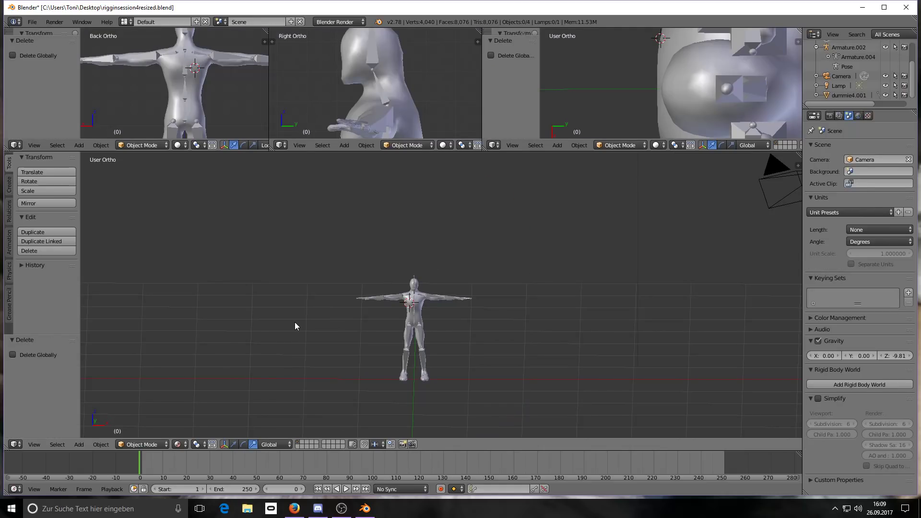
# Add a mesh cube at the 3D cursor to compare its size with the figure, and delete it.
pyautogui.click(101, 444)
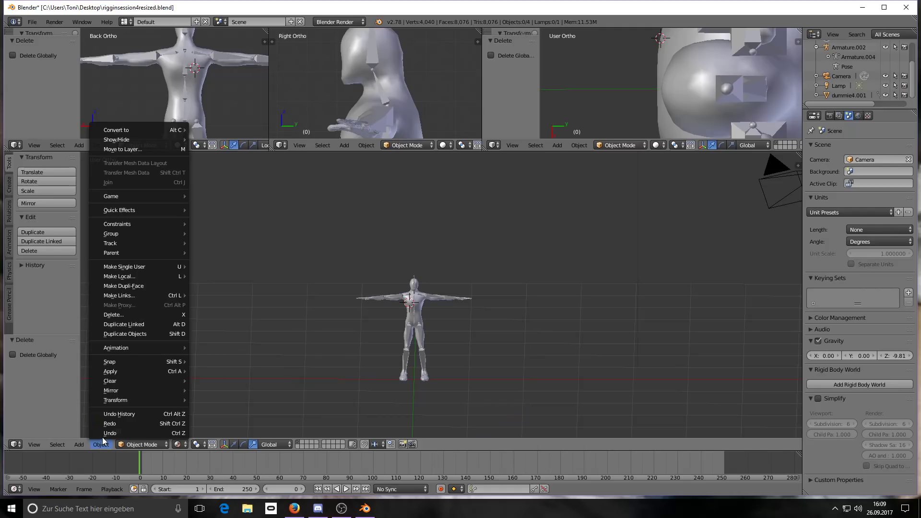
pyautogui.click(77, 444)
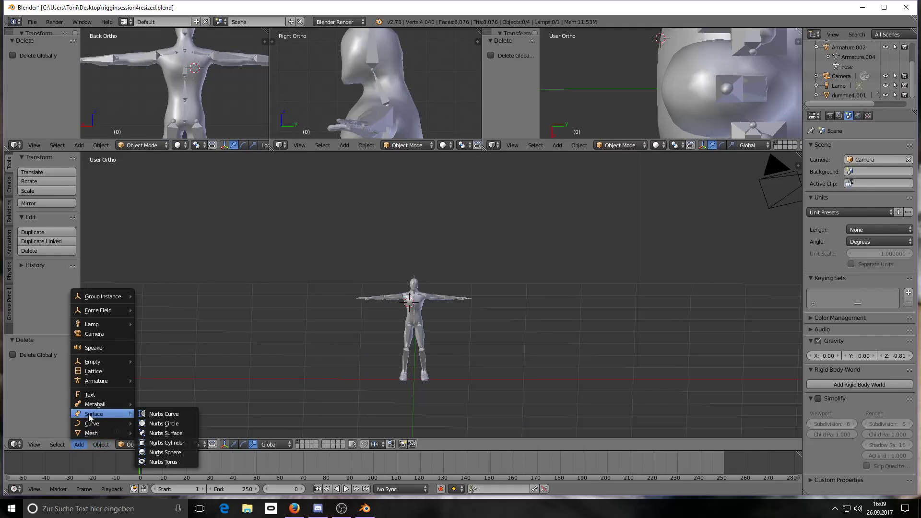
pyautogui.moveTo(98, 361)
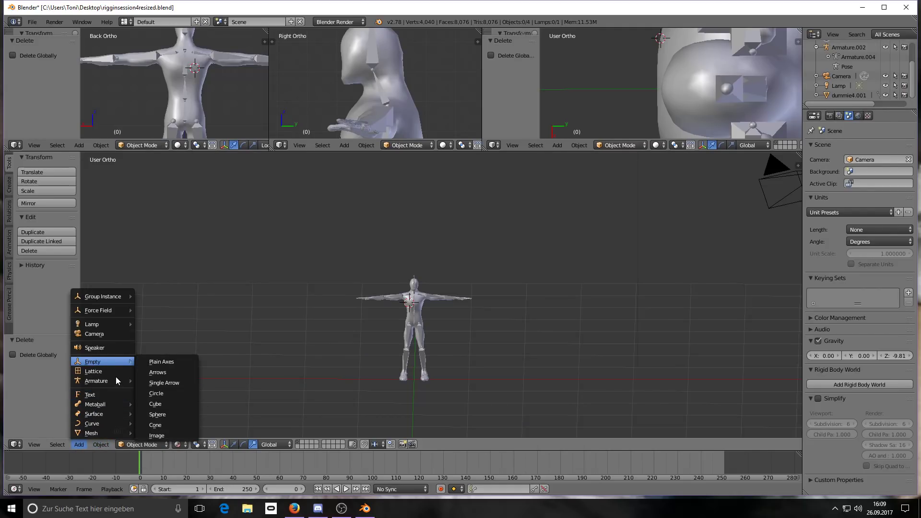
pyautogui.moveTo(120, 405)
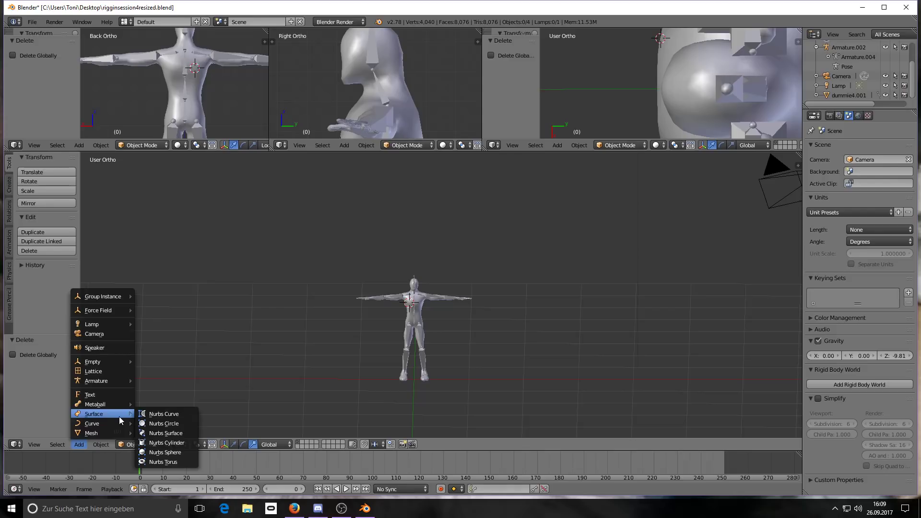
pyautogui.moveTo(121, 434)
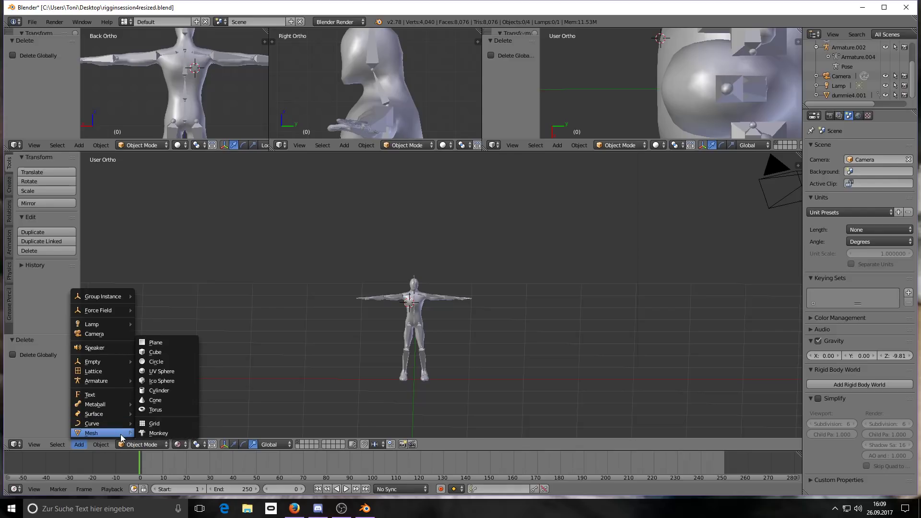
pyautogui.click(174, 354)
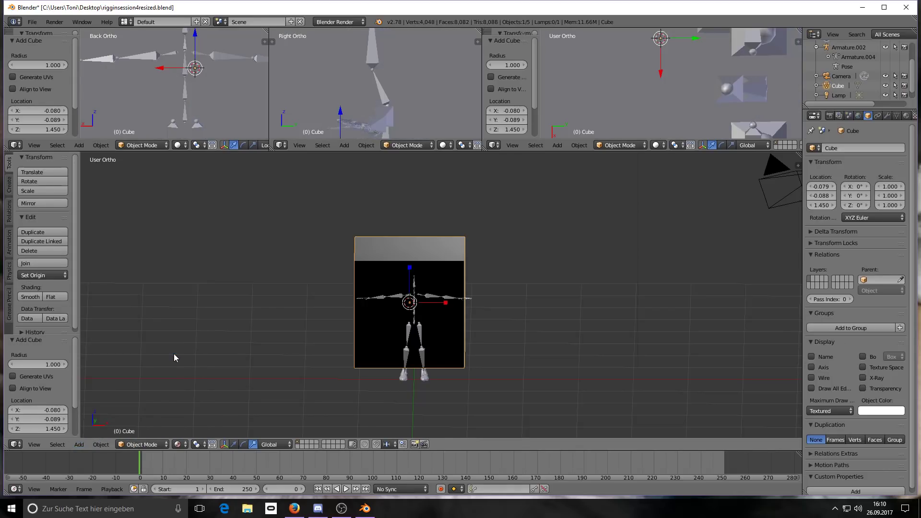
pyautogui.moveTo(281, 342); pyautogui.dragTo(351, 326, button='middle')
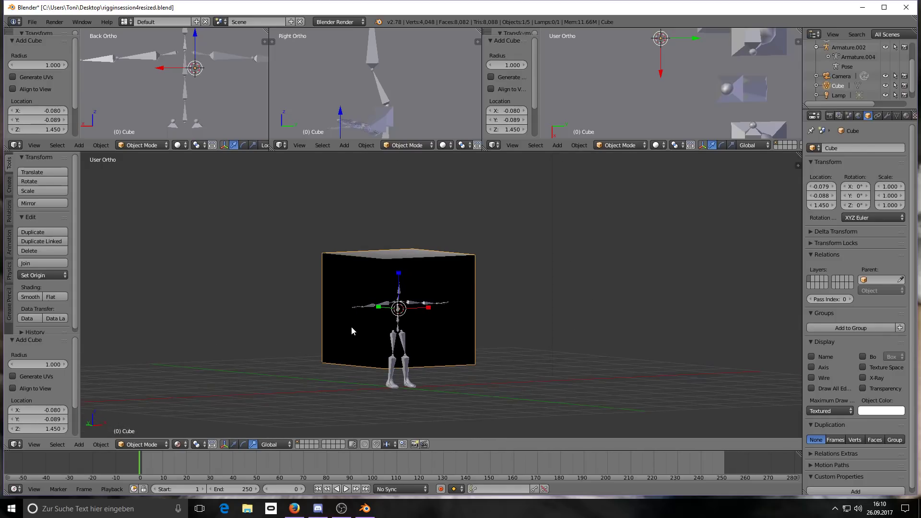
pyautogui.press('x')
pyautogui.click(341, 327)
# Select the dummie4.001 body mesh and snap the 3D cursor to the scene center.
pyautogui.moveTo(500, 313); pyautogui.dragTo(405, 345, button='middle')
pyautogui.scroll(3, 437, 315)
pyautogui.rightClick(401, 324)
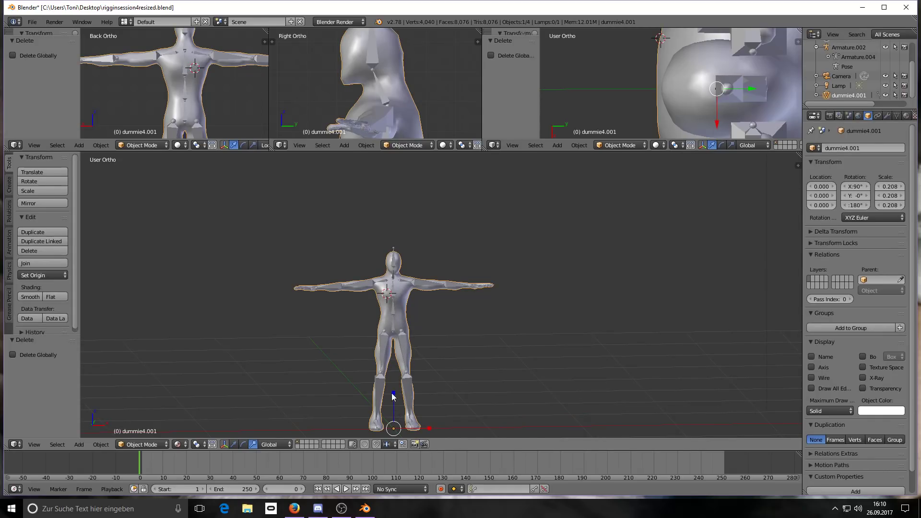
pyautogui.rightClick(402, 343)
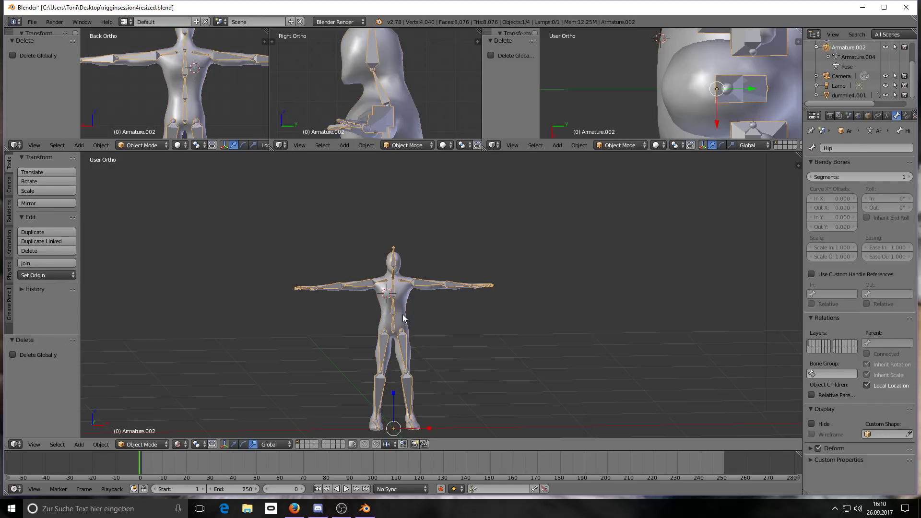
pyautogui.rightClick(404, 318)
pyautogui.moveTo(473, 375); pyautogui.dragTo(432, 399, button='middle')
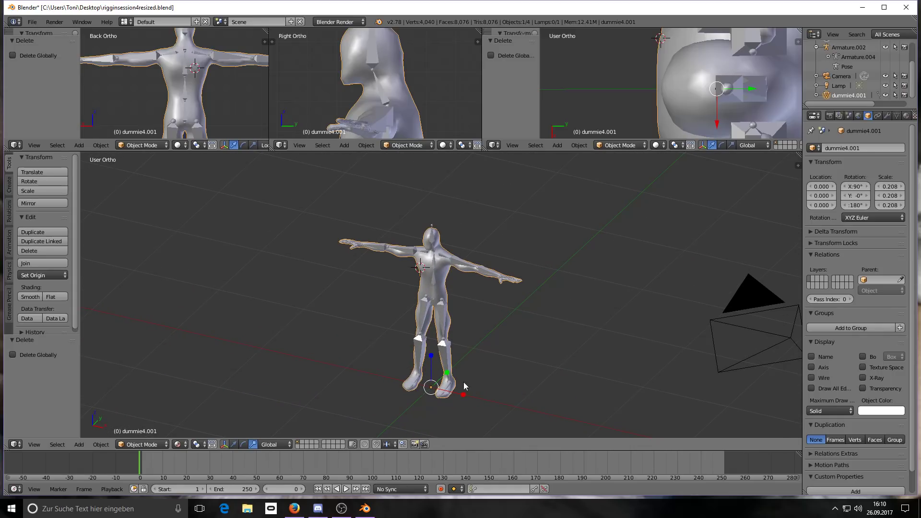
pyautogui.moveTo(430, 342); pyautogui.dragTo(413, 309, button='middle')
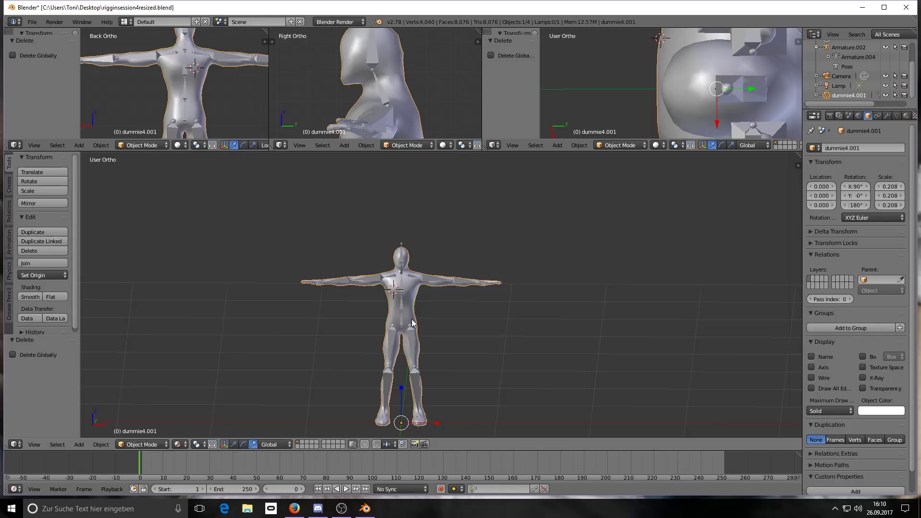
pyautogui.hotkey('shift', 's')
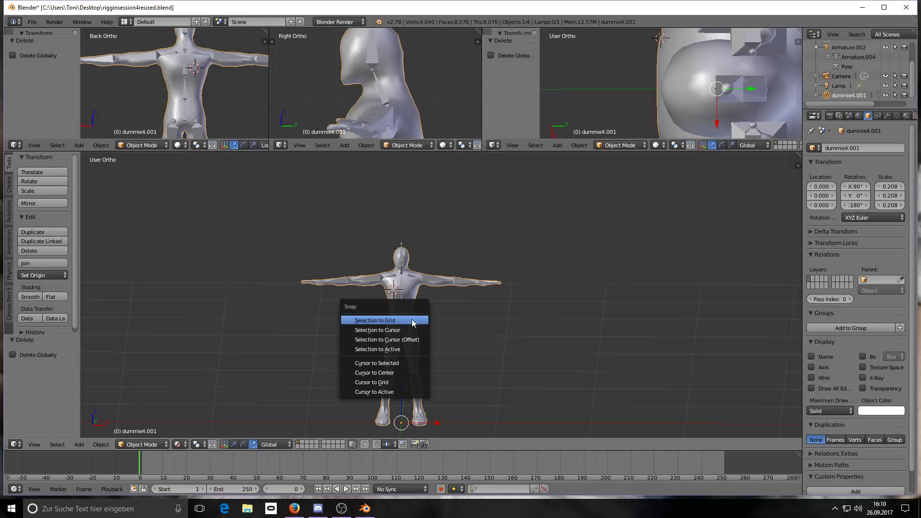
pyautogui.click(394, 372)
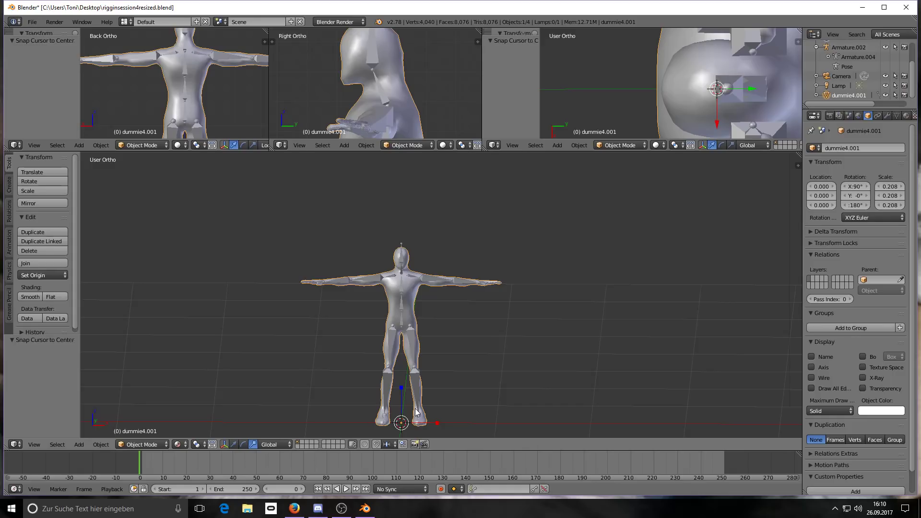
# Set the origin of the dummie4.001 mesh to the 3D cursor.
pyautogui.hotkey('shift', 'ctrl', 'alt', 'c')
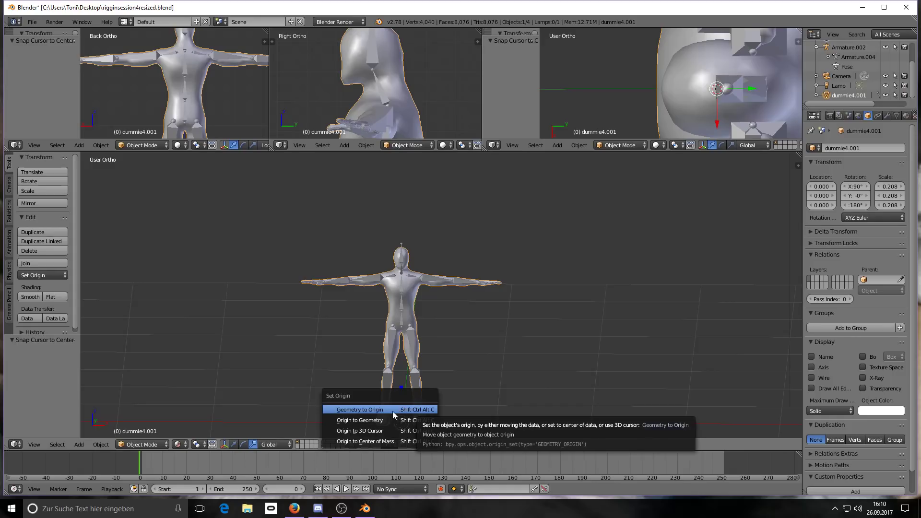
pyautogui.click(388, 430)
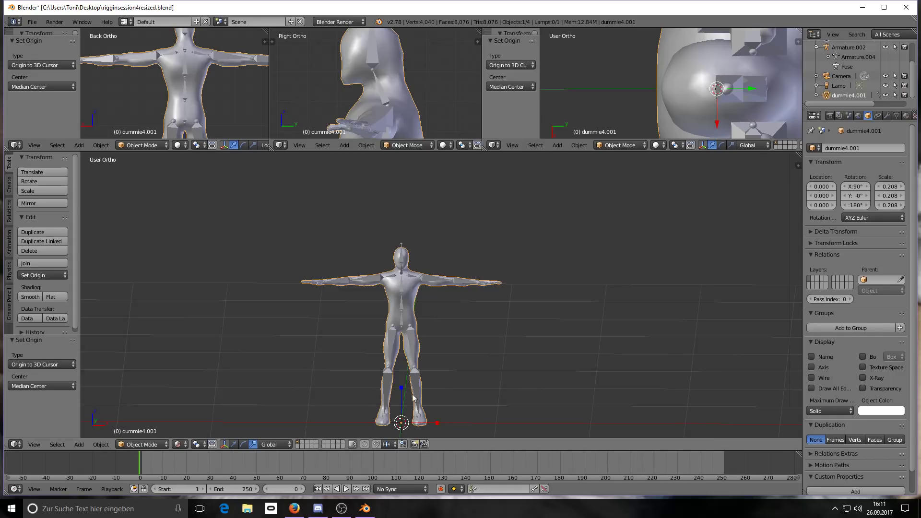
pyautogui.moveTo(457, 368); pyautogui.dragTo(419, 343, button='middle')
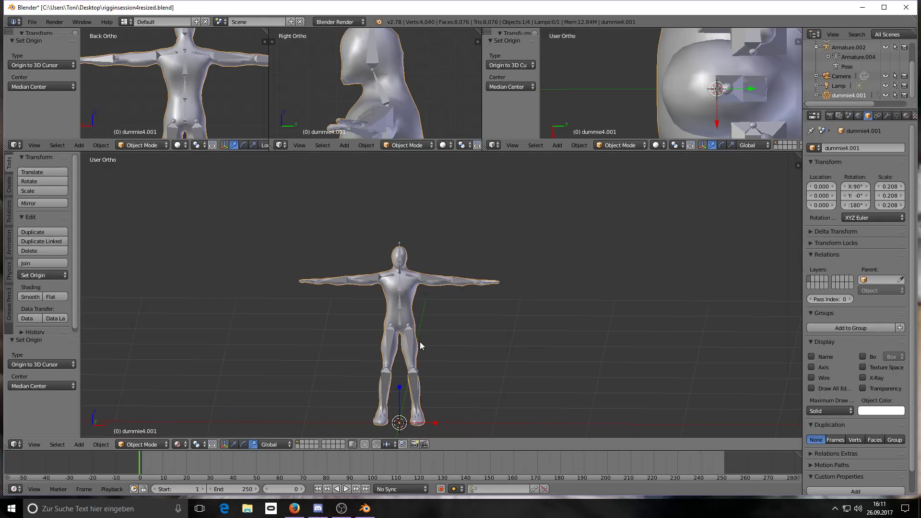
# Select the armature and examine how its bones and origin line up with the body mesh.
pyautogui.rightClick(412, 359)
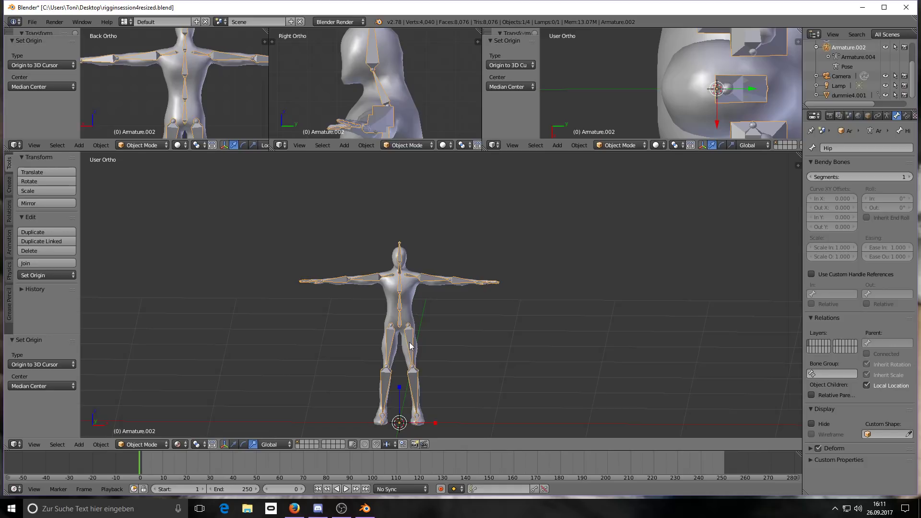
pyautogui.scroll(3, 404, 286)
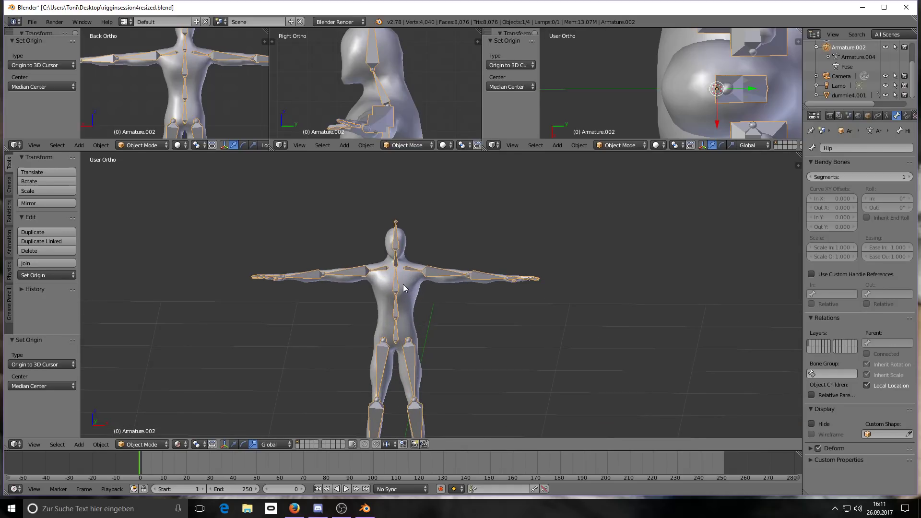
pyautogui.scroll(-1, 389, 283)
pyautogui.scroll(1, 391, 285)
pyautogui.scroll(-3, 410, 292)
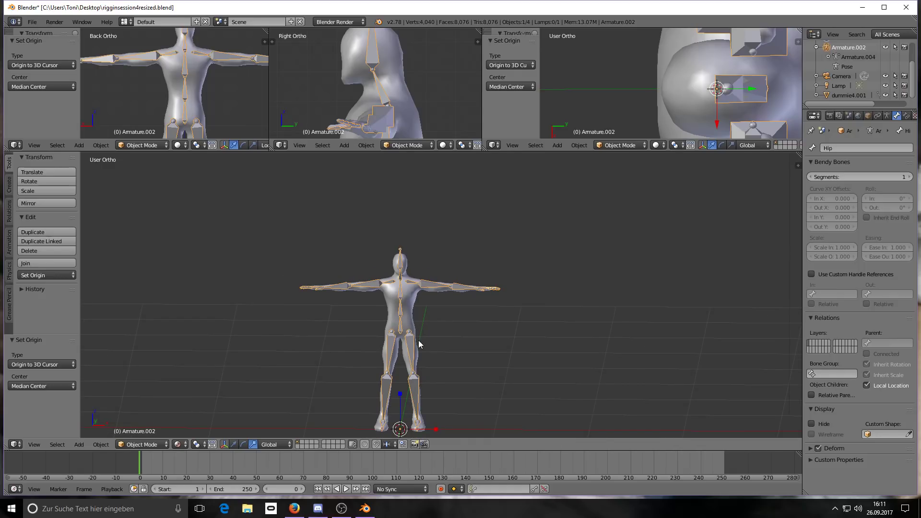
pyautogui.scroll(1, 418, 341)
pyautogui.scroll(-1, 417, 338)
pyautogui.scroll(1, 416, 332)
pyautogui.scroll(-1, 415, 332)
pyautogui.moveTo(436, 327)
pyautogui.mouseDown(button='middle')
pyautogui.moveTo(425, 328)
pyautogui.moveTo(432, 328)
pyautogui.mouseUp(button='middle')
# Select the body mesh plus the armature as active object and parent the mesh With Automatic Weights.
pyautogui.rightClick(413, 305)
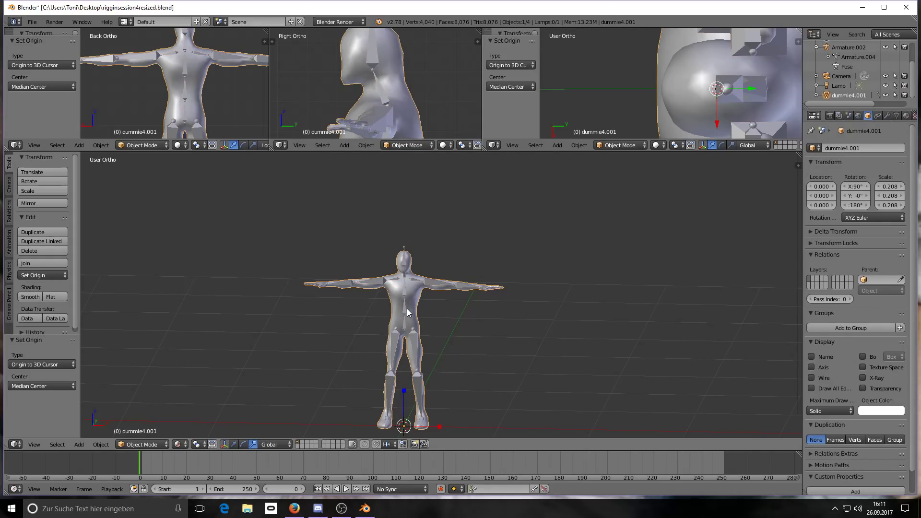
pyautogui.keyDown('shift'); pyautogui.rightClick(406, 314); pyautogui.keyUp('shift')
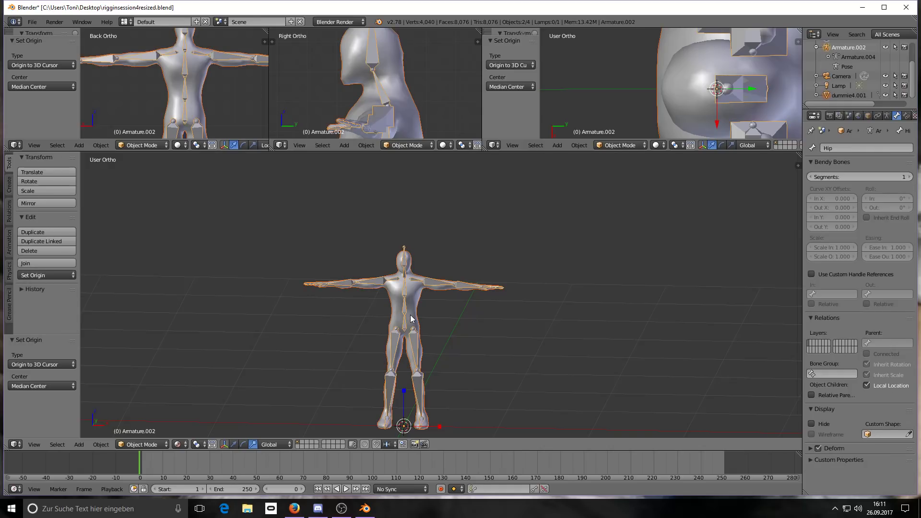
pyautogui.hotkey('ctrl', 'p')
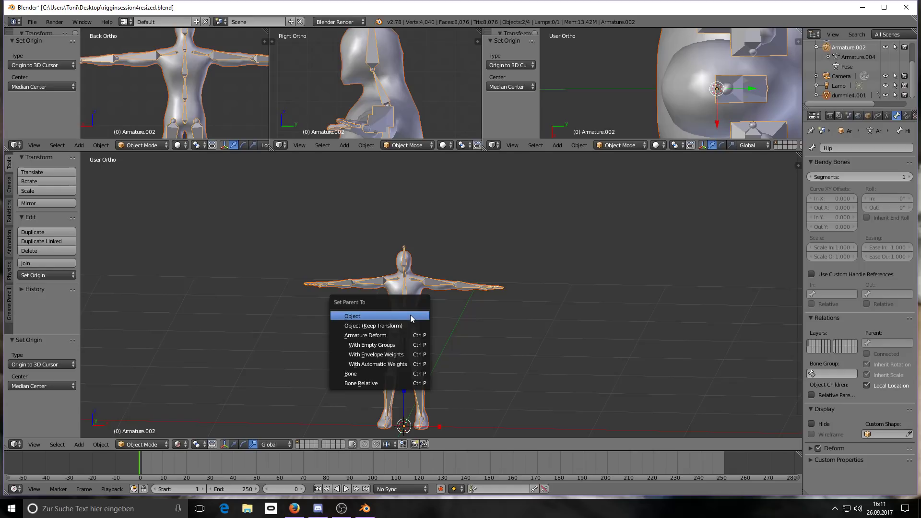
pyautogui.click(404, 364)
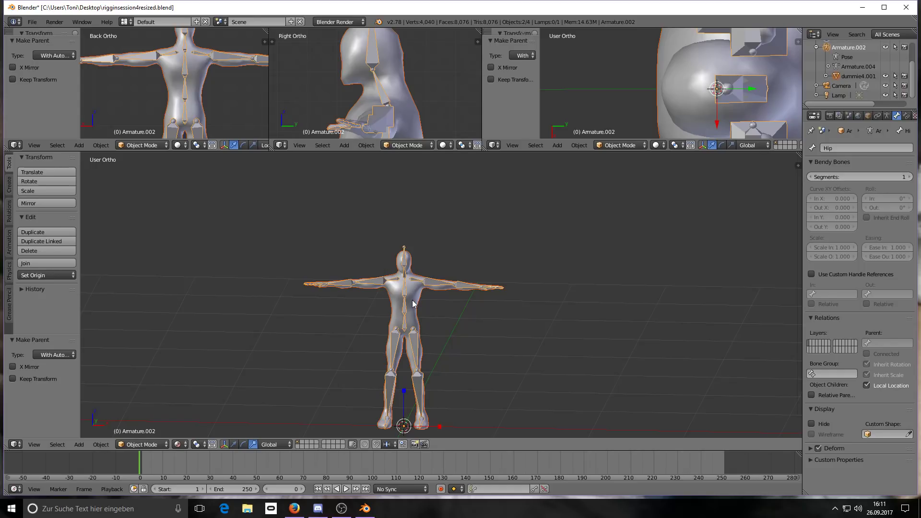
# Clear the parent relationship between the body mesh and the armature, and select only the dummie4.001 mesh.
pyautogui.hotkey('alt', 'p')
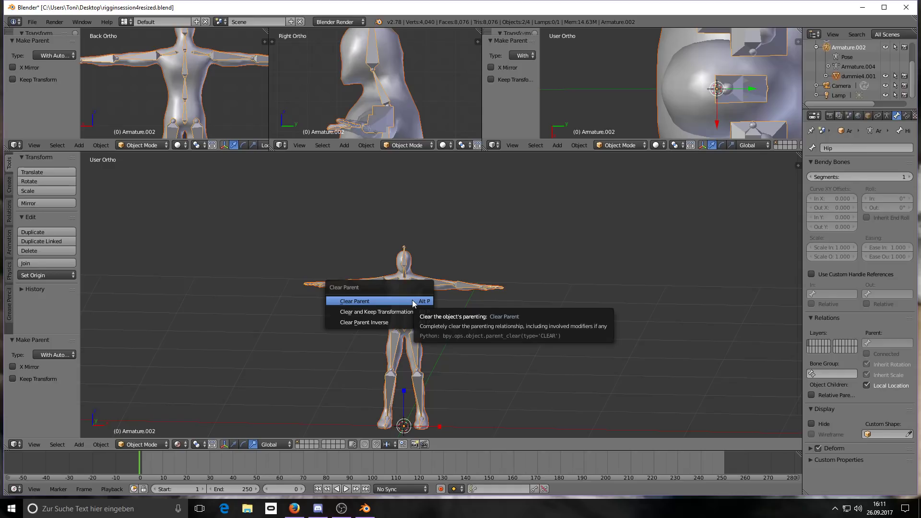
pyautogui.click(413, 301)
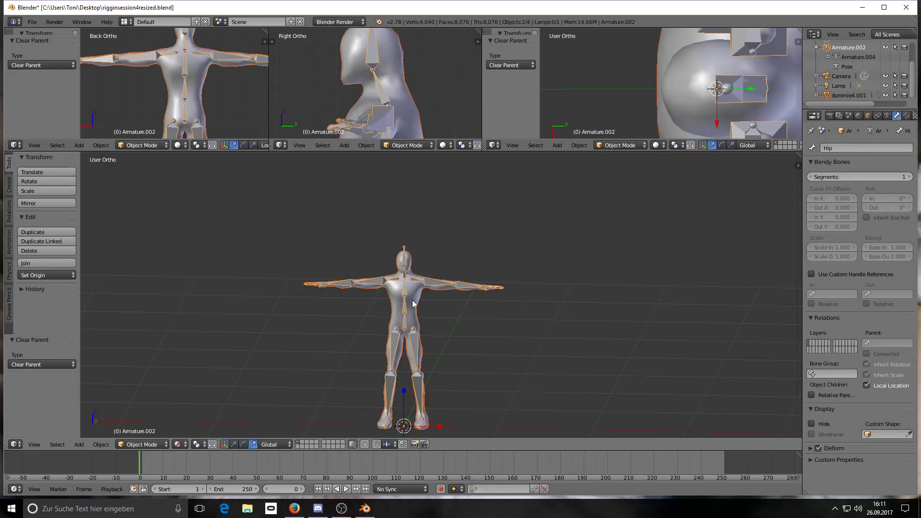
pyautogui.rightClick(410, 295)
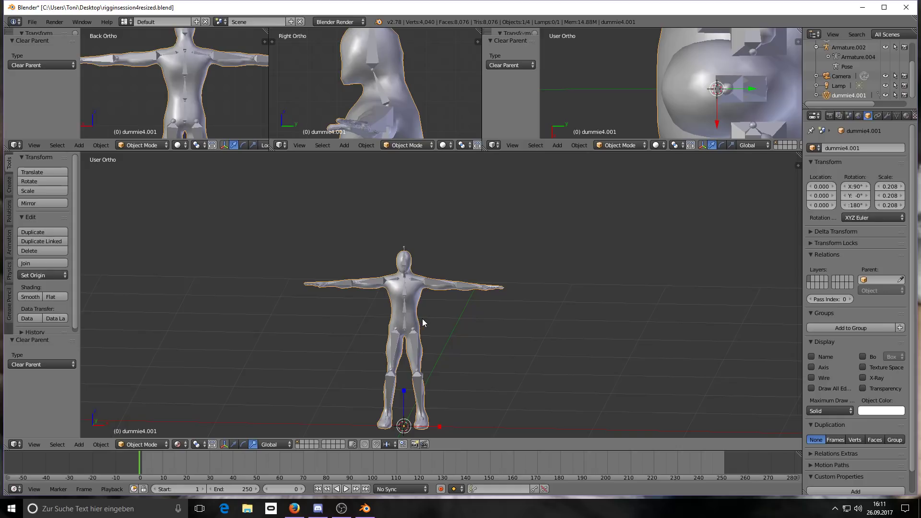
# Quit the current session without saving and open the GUPPIFIX1 Blender file from the desktop.
pyautogui.click(906, 7)
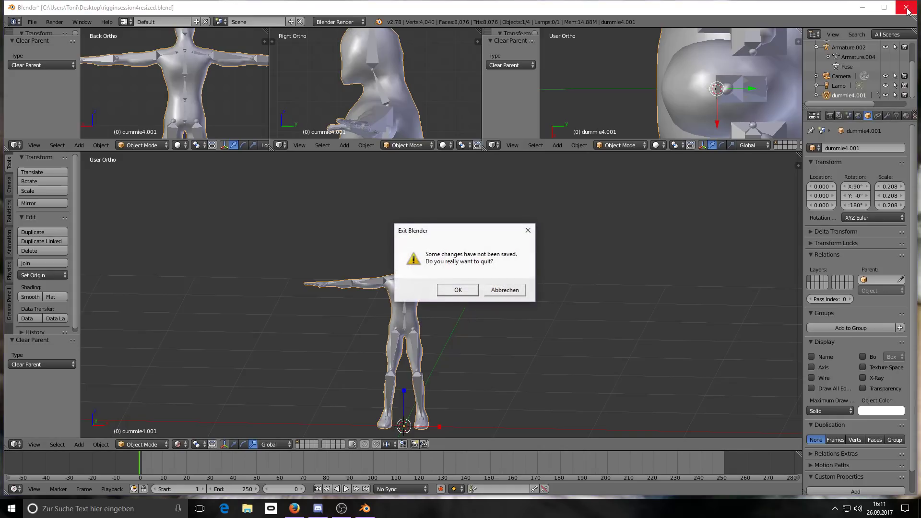
pyautogui.click(458, 290)
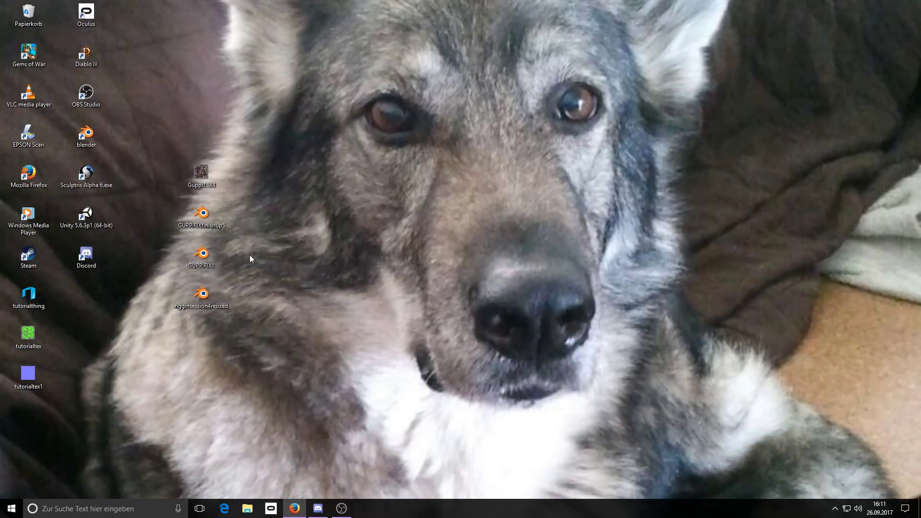
pyautogui.doubleClick(202, 257)
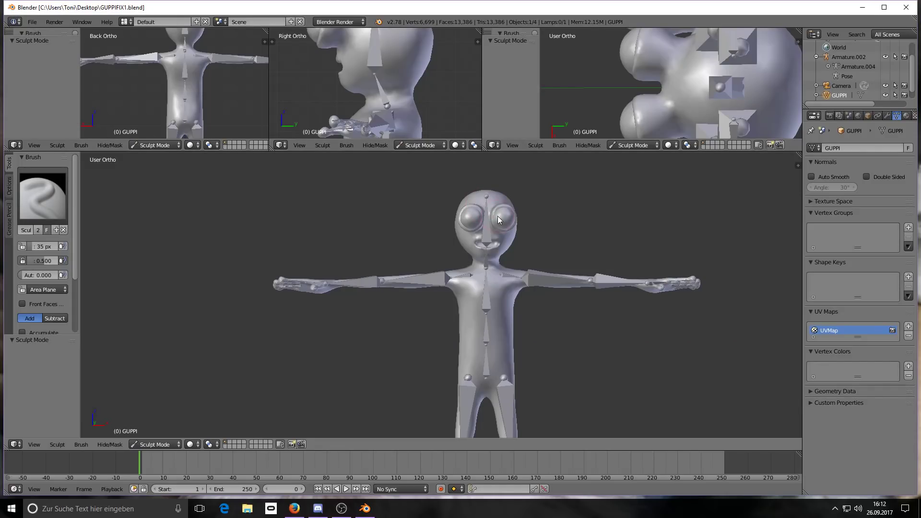
pyautogui.moveTo(586, 231)
pyautogui.mouseDown(button='middle')
pyautogui.moveTo(553, 241)
pyautogui.moveTo(586, 235)
pyautogui.mouseUp(button='middle')
pyautogui.scroll(2, 585, 235)
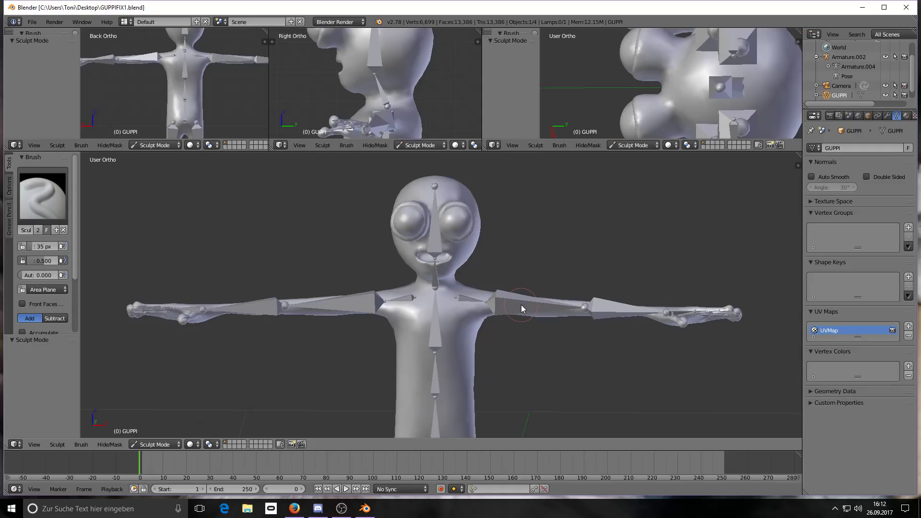
# Switch the GUPPI mesh from Sculpt Mode through Edit Mode to Object Mode.
pyautogui.press('Tab')
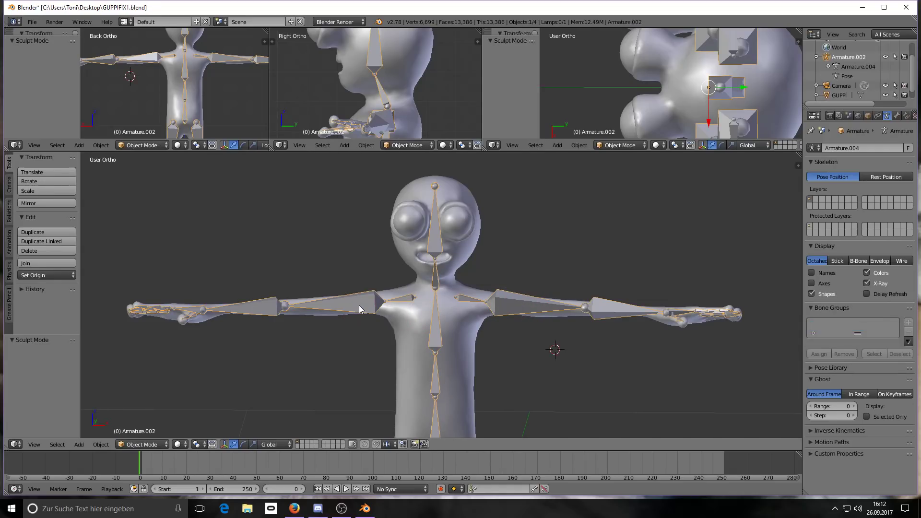
pyautogui.press('Tab')
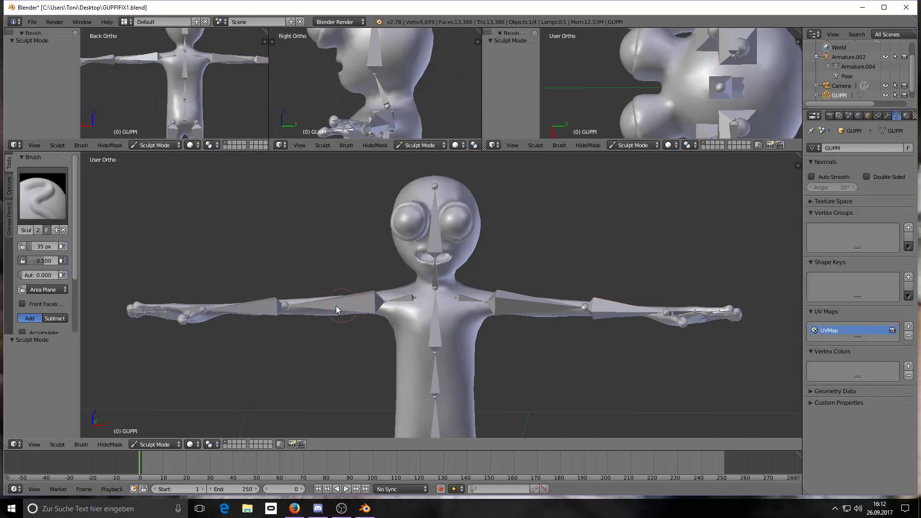
pyautogui.click(151, 444)
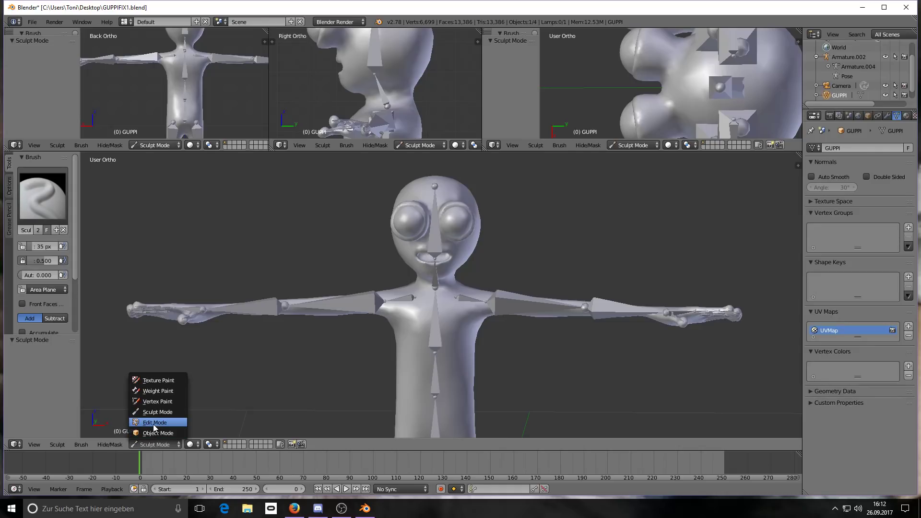
pyautogui.click(154, 424)
pyautogui.rightClick(331, 307)
pyautogui.rightClick(352, 306)
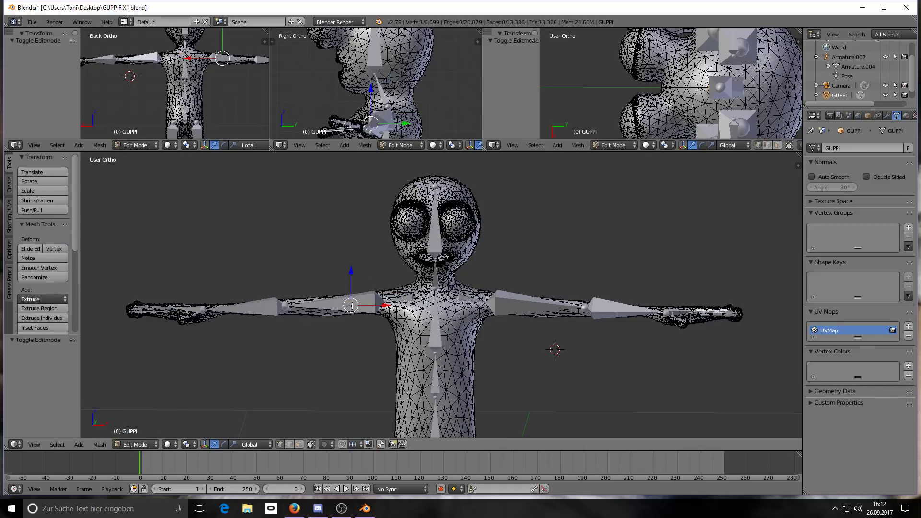
pyautogui.click(142, 443)
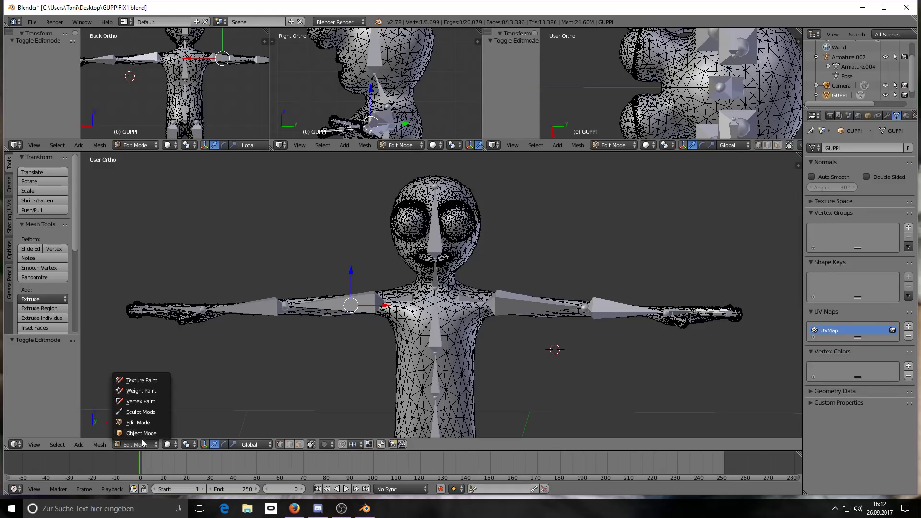
pyautogui.click(143, 434)
# In the armature's Edit Mode, select the upper and lower arm bones of the .r side and apply Symmetrize.
pyautogui.rightClick(344, 303)
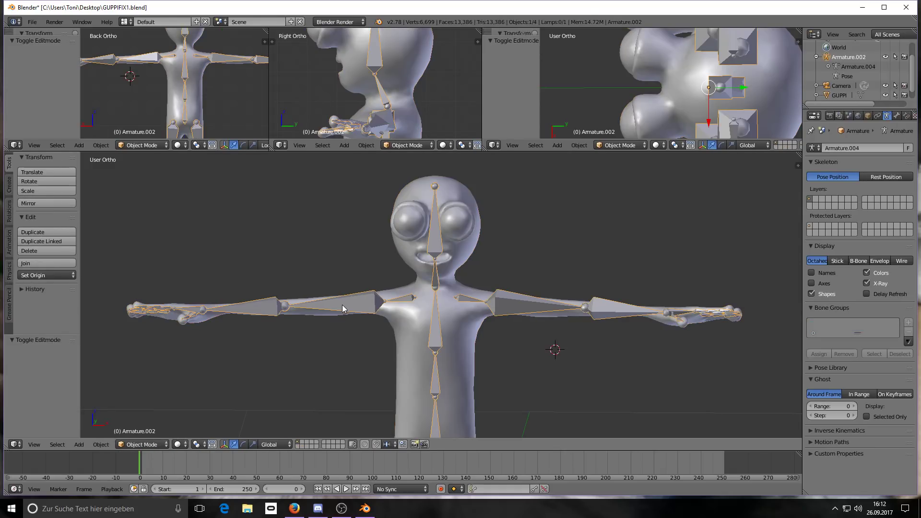
pyautogui.click(143, 444)
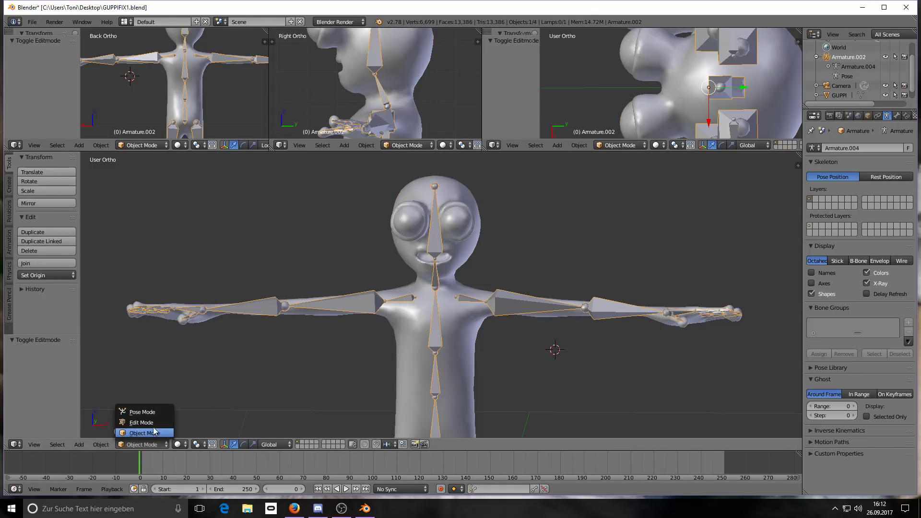
pyautogui.click(144, 424)
pyautogui.rightClick(346, 299)
pyautogui.keyDown('shift'); pyautogui.rightClick(262, 312); pyautogui.keyUp('shift')
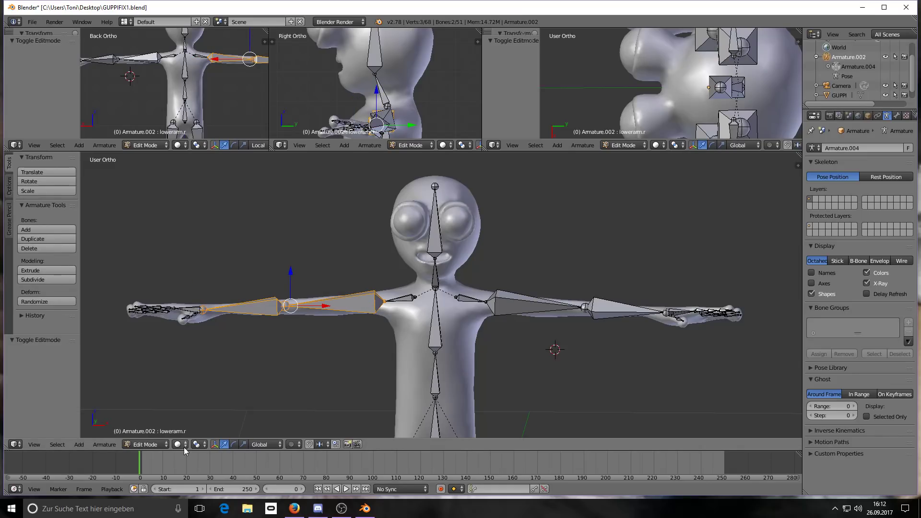
pyautogui.click(103, 444)
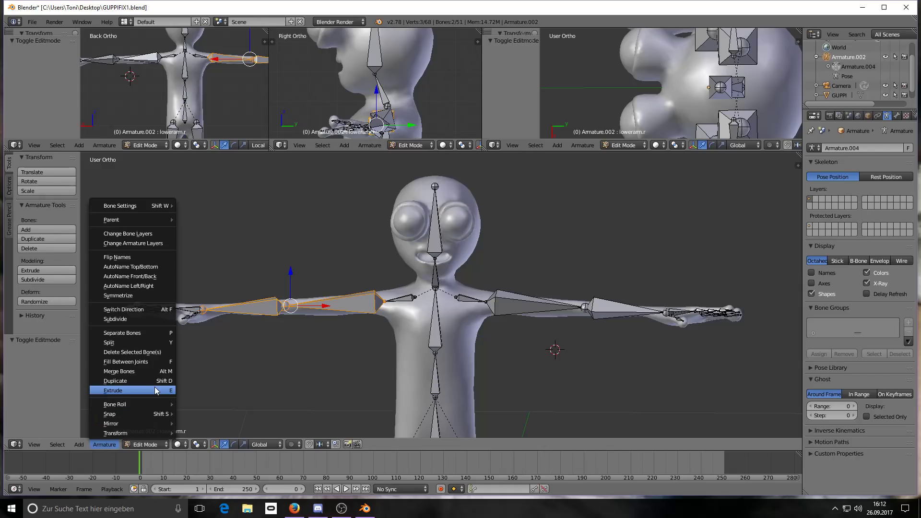
pyautogui.click(140, 296)
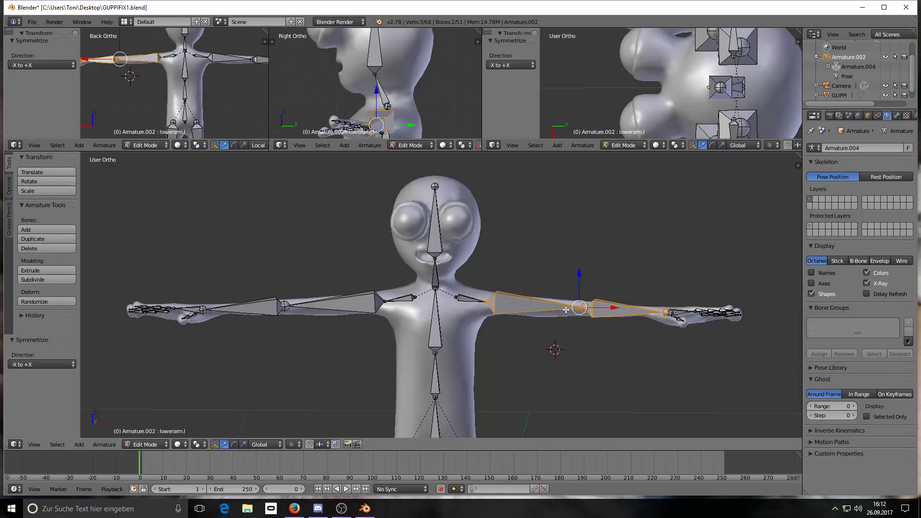
# Select the face bone and the Chest bone in turn to inspect the armature's centre line.
pyautogui.rightClick(434, 246)
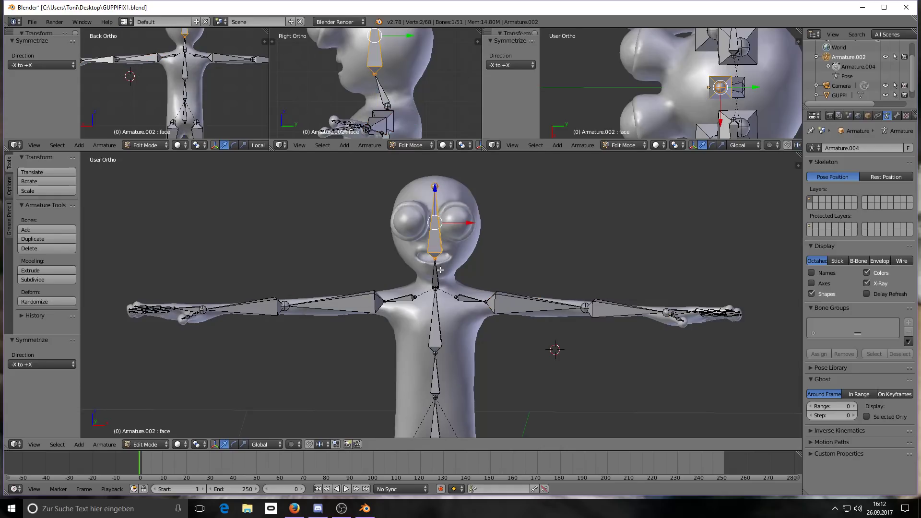
pyautogui.scroll(2, 466, 237)
pyautogui.scroll(-1, 468, 238)
pyautogui.scroll(-1, 468, 253)
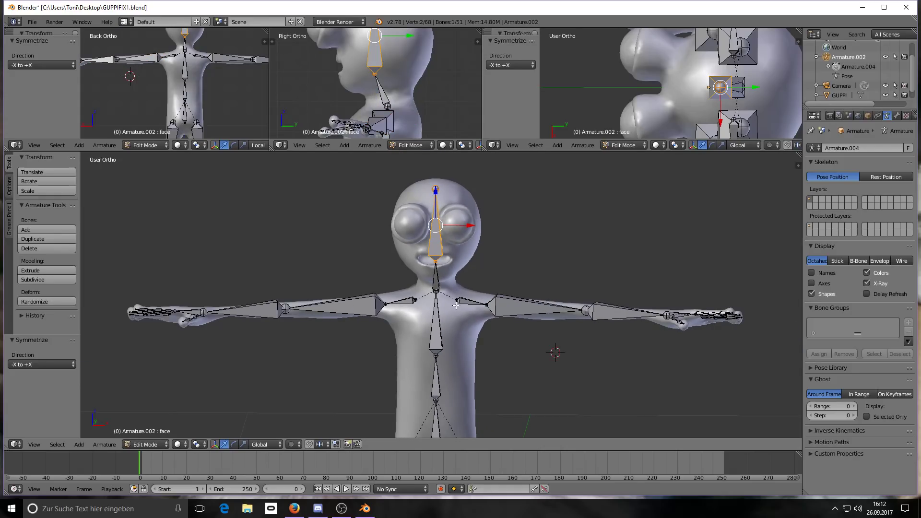
pyautogui.rightClick(444, 319)
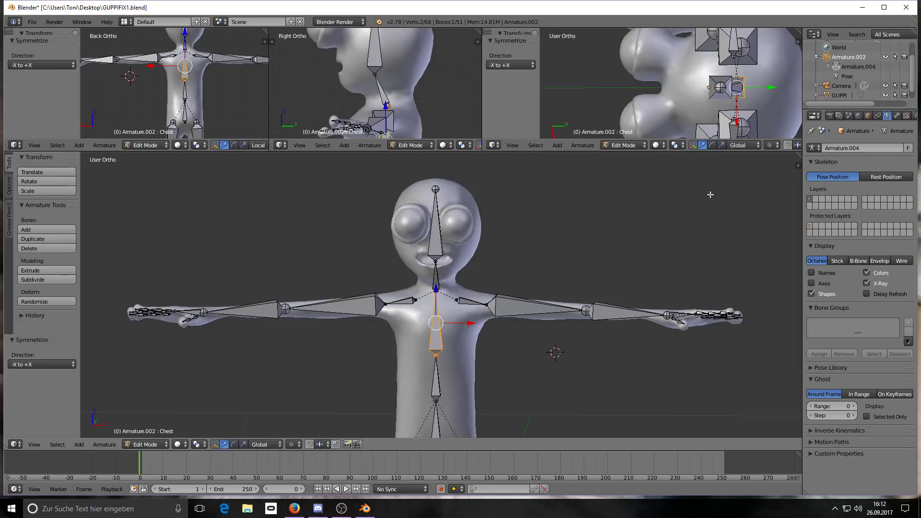
# Preview the character in Material viewport shading and return to Solid shading.
pyautogui.click(179, 444)
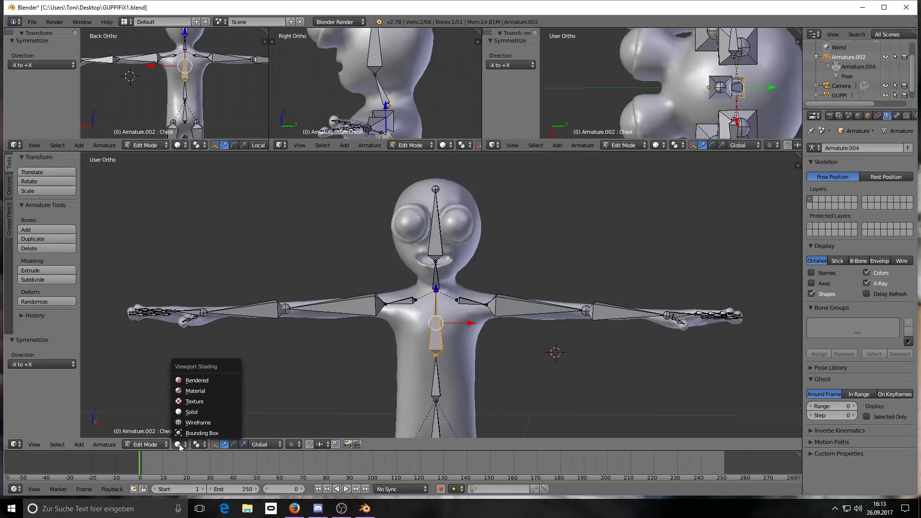
pyautogui.click(193, 391)
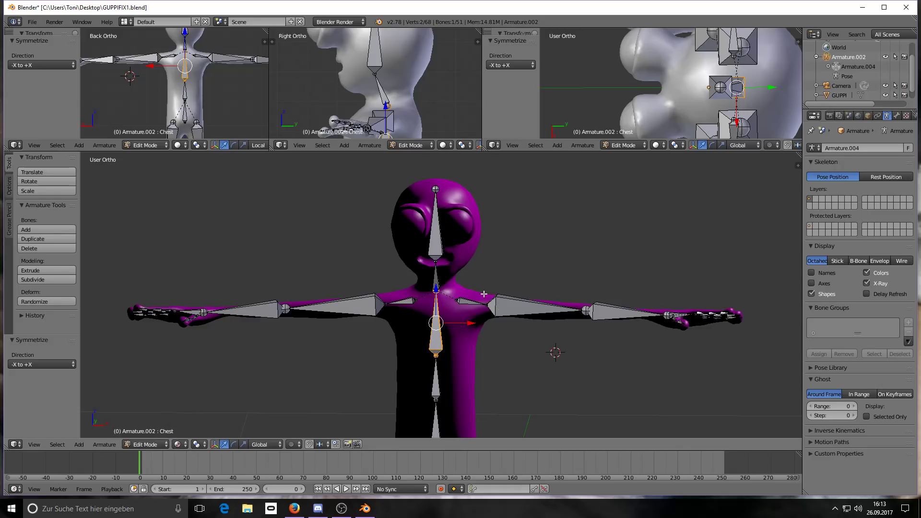
pyautogui.scroll(-1, 463, 276)
pyautogui.scroll(1, 464, 277)
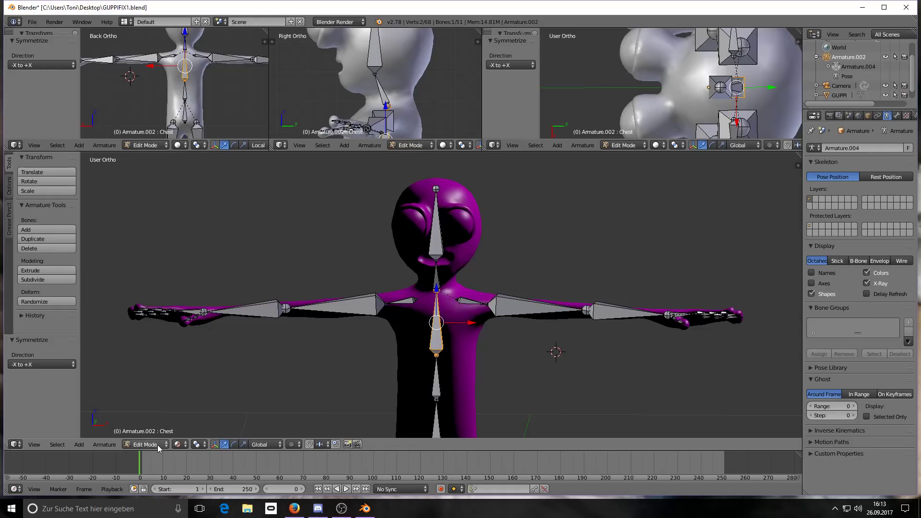
pyautogui.click(180, 445)
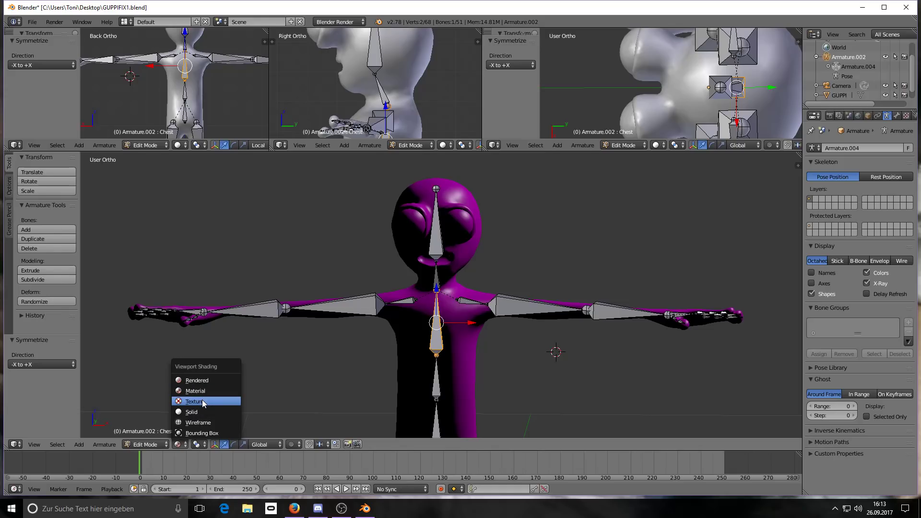
pyautogui.click(195, 412)
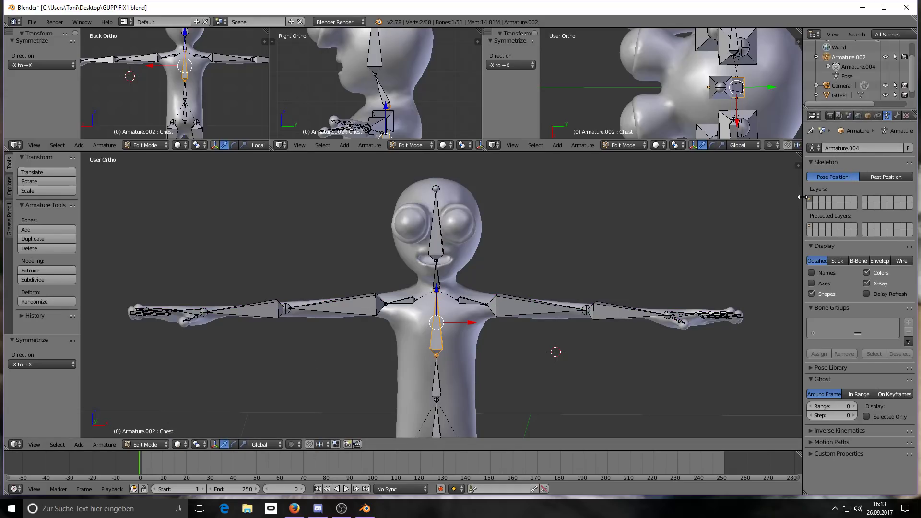
# Widen the properties area, leave the armature's Edit Mode and select the GUPPI mesh in Object Mode.
pyautogui.moveTo(801, 197); pyautogui.dragTo(750, 204)
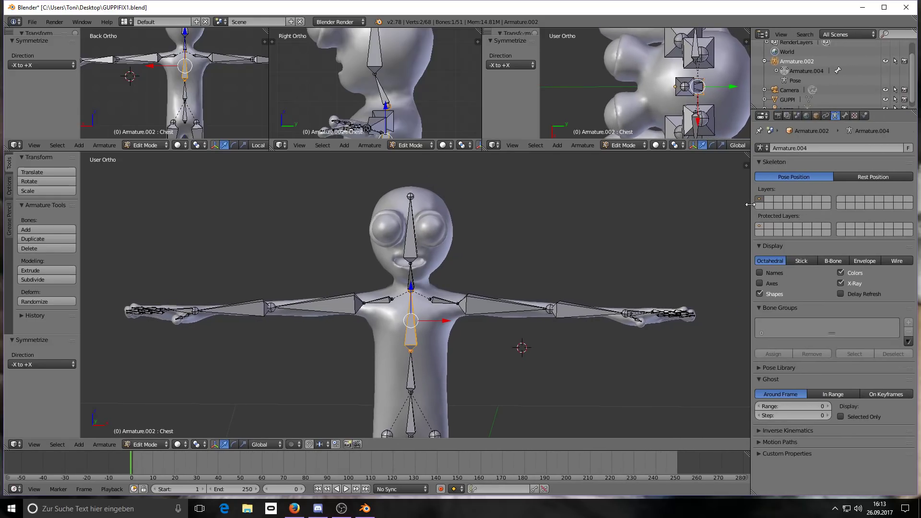
pyautogui.scroll(2, 462, 233)
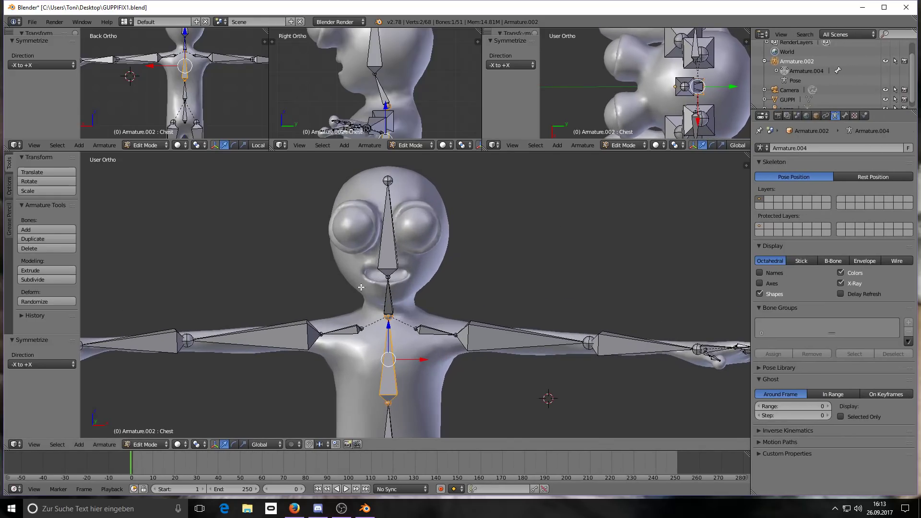
pyautogui.click(139, 444)
pyautogui.click(152, 433)
pyautogui.rightClick(344, 355)
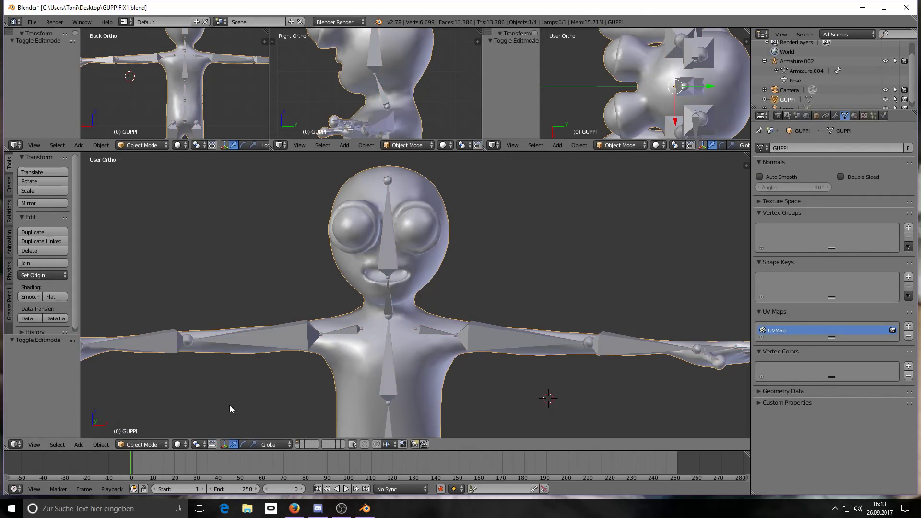
# Examine the GUPPI mesh's topology around the head and shoulders in Edit Mode, and return to Object Mode.
pyautogui.click(142, 444)
pyautogui.click(149, 421)
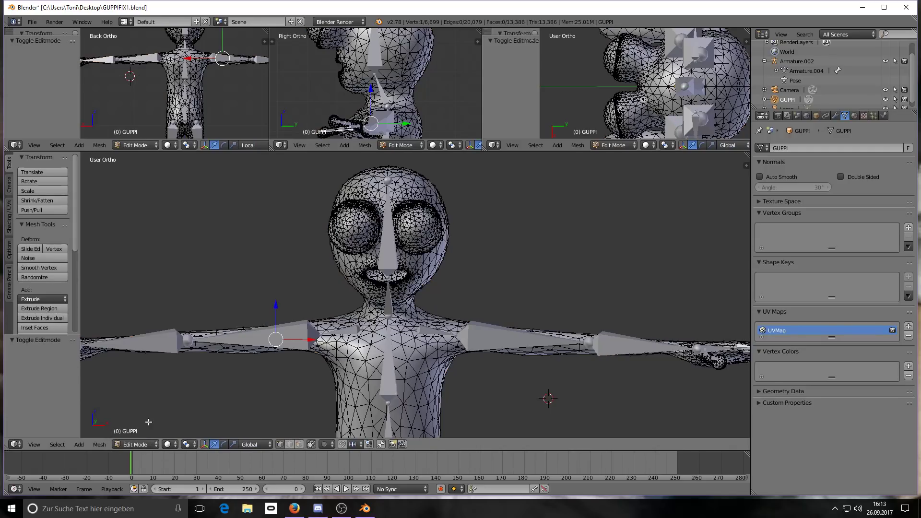
pyautogui.scroll(1, 411, 252)
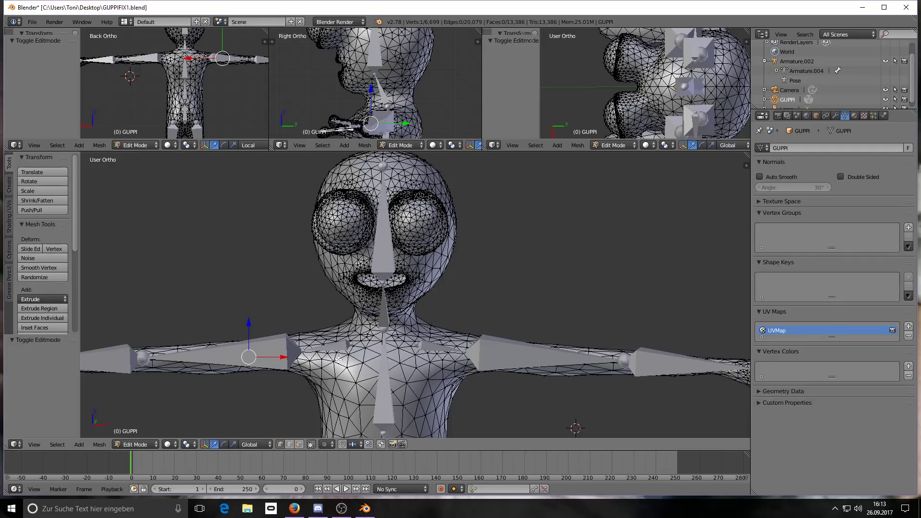
pyautogui.scroll(-1, 401, 393)
pyautogui.scroll(1, 401, 392)
pyautogui.scroll(-1, 401, 393)
pyautogui.scroll(1, 395, 384)
pyautogui.scroll(-1, 392, 379)
pyautogui.scroll(1, 284, 399)
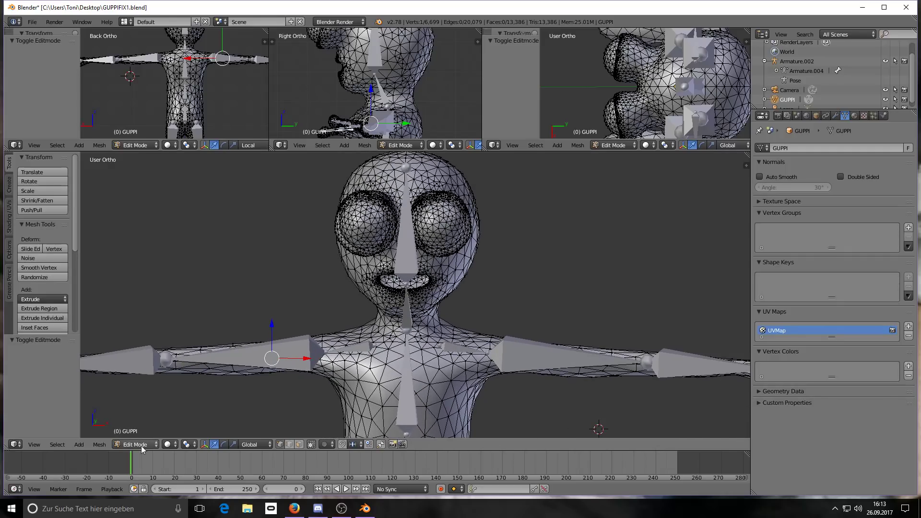
pyautogui.click(149, 445)
pyautogui.click(148, 442)
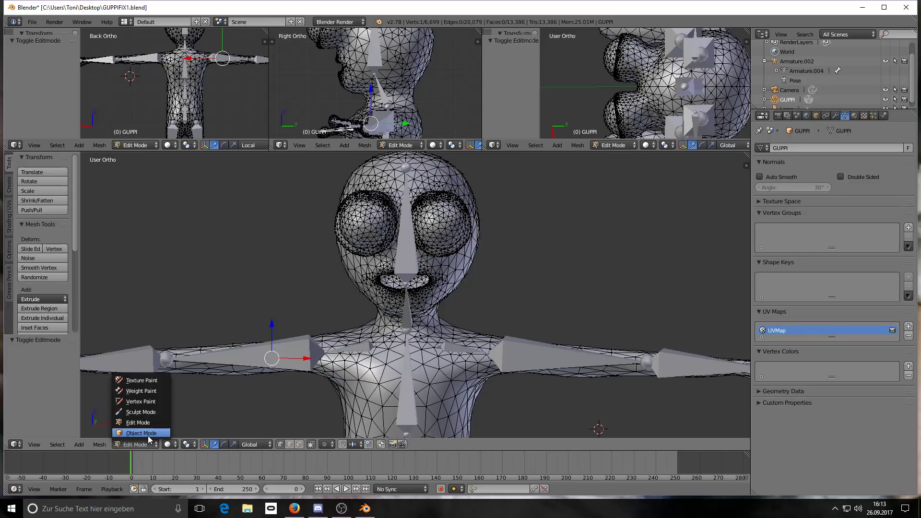
pyautogui.click(148, 433)
pyautogui.scroll(-1, 670, 211)
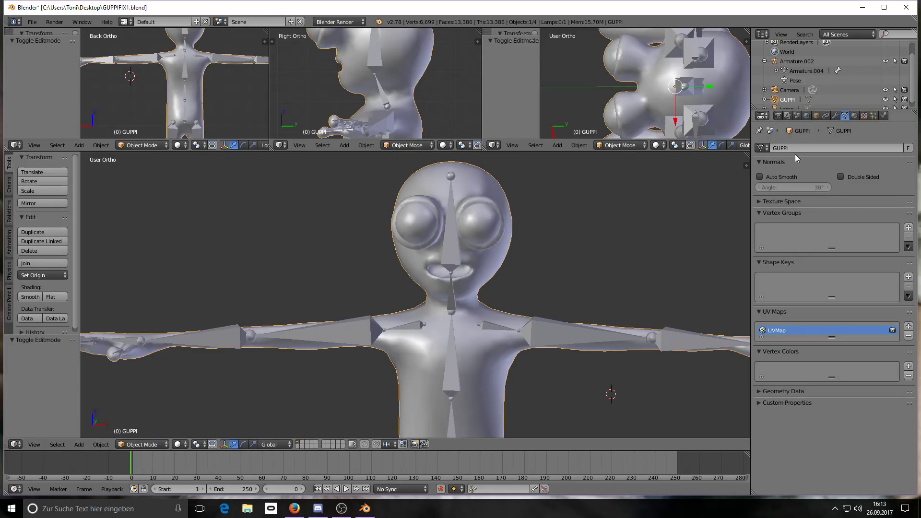
# Rename the GUPPI mesh's (null) material as firstmaterial.
pyautogui.click(855, 116)
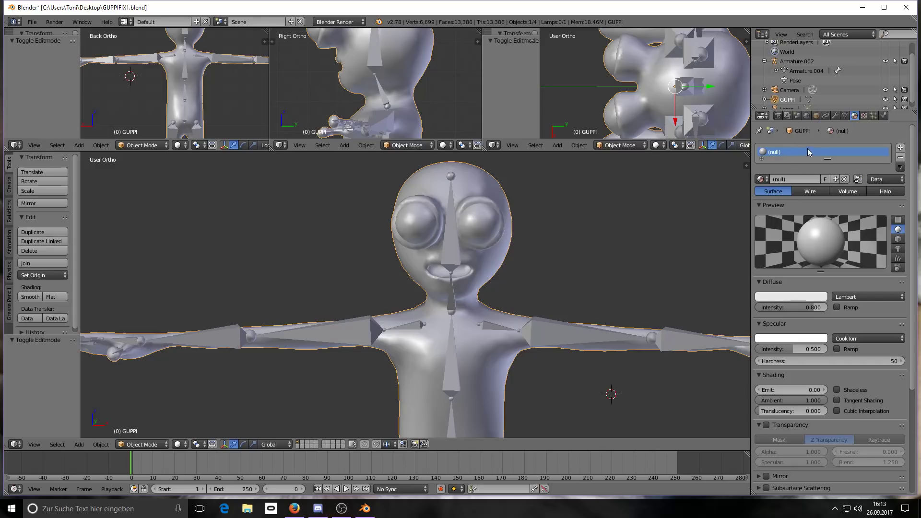
pyautogui.doubleClick(792, 150)
pyautogui.press('BackSpace')
pyautogui.press('Return')
pyautogui.doubleClick(792, 151)
pyautogui.click(791, 150)
pyautogui.press('Return')
# Load GuppiTEX4.png from the Desktop as the image of firstmaterial's texture, replacing GuppiTEX2.png.
pyautogui.click(864, 116)
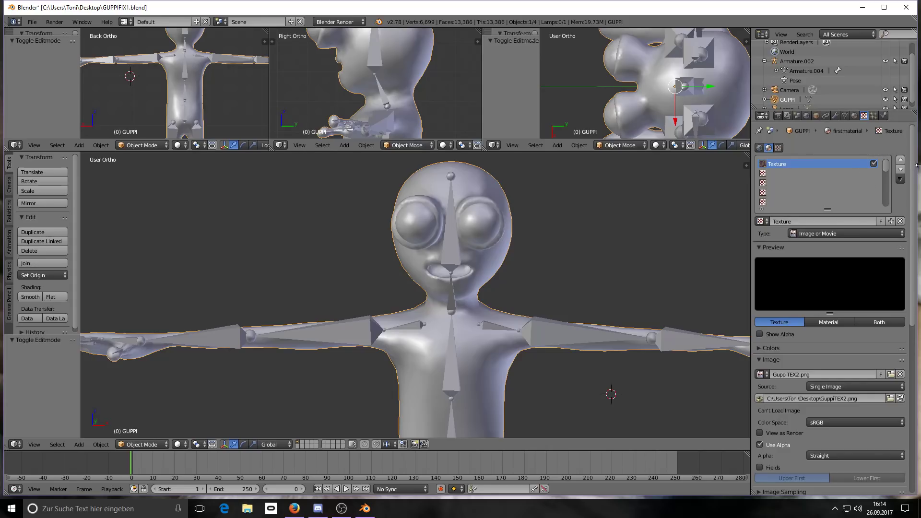
pyautogui.moveTo(915, 166); pyautogui.dragTo(915, 201)
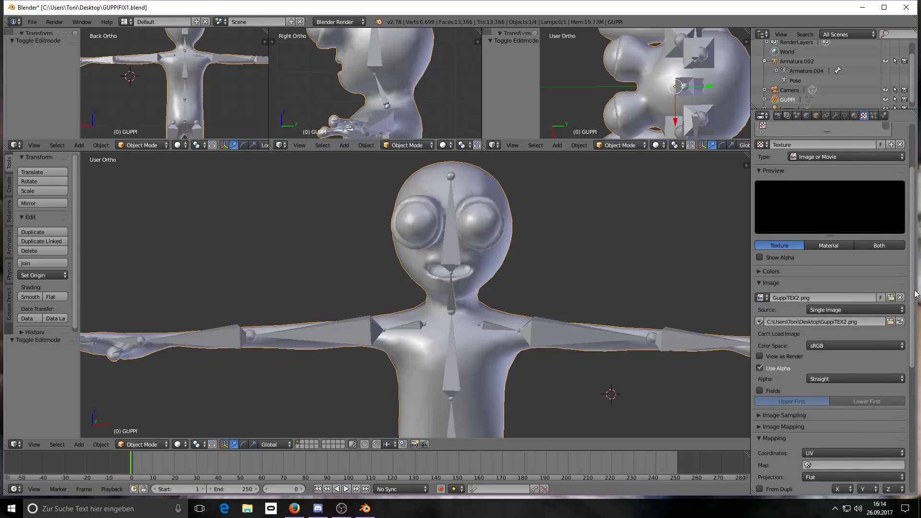
pyautogui.click(890, 297)
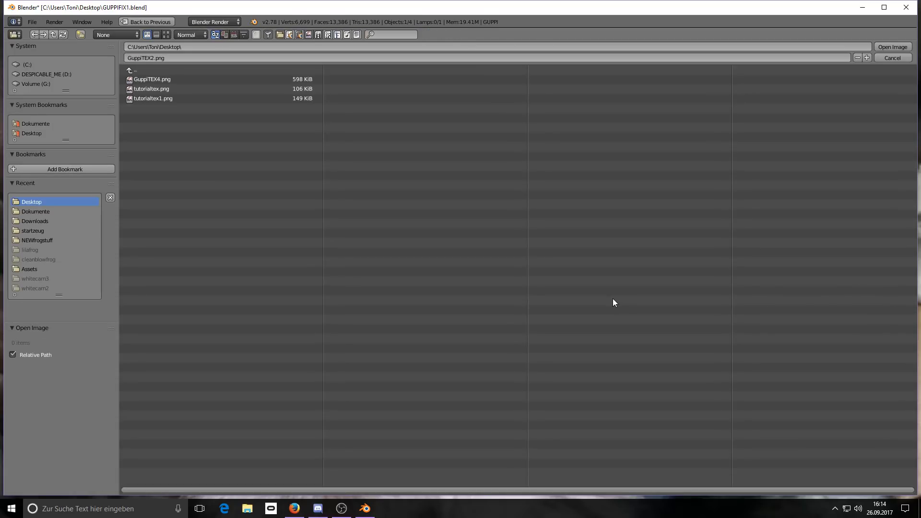
pyautogui.click(226, 81)
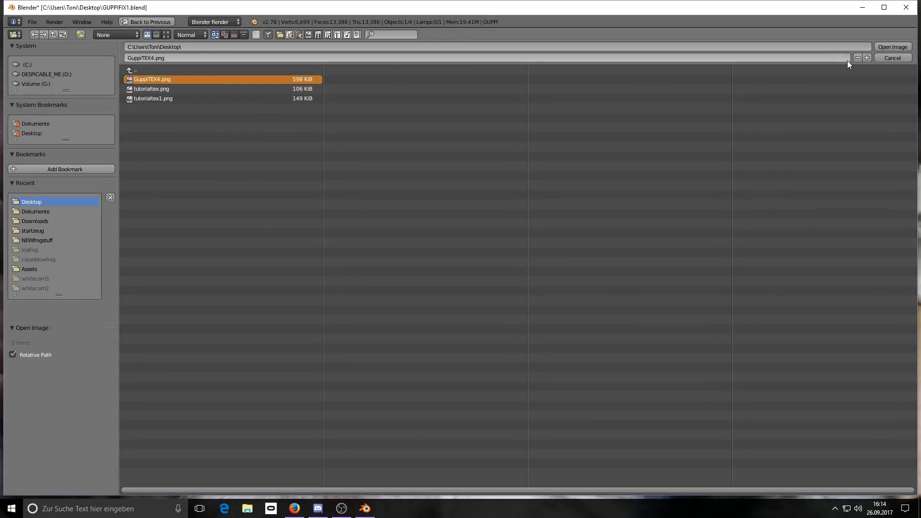
pyautogui.click(886, 47)
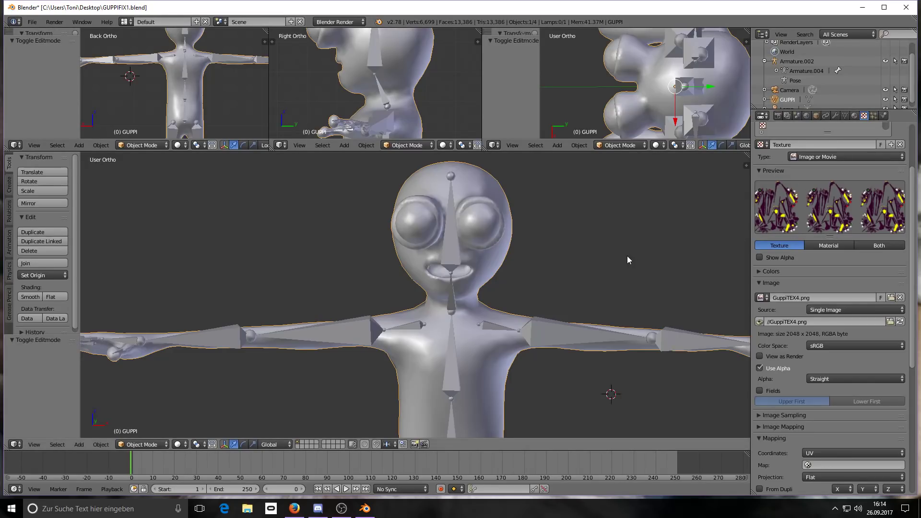
# Switch the shading of the small viewport looking down on the head so it shows the character's texture.
pyautogui.scroll(-1, 626, 256)
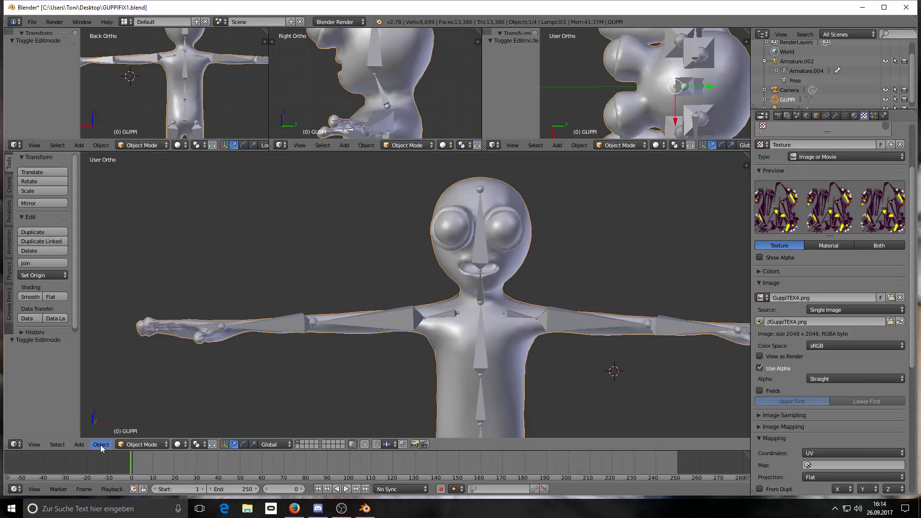
pyautogui.click(657, 145)
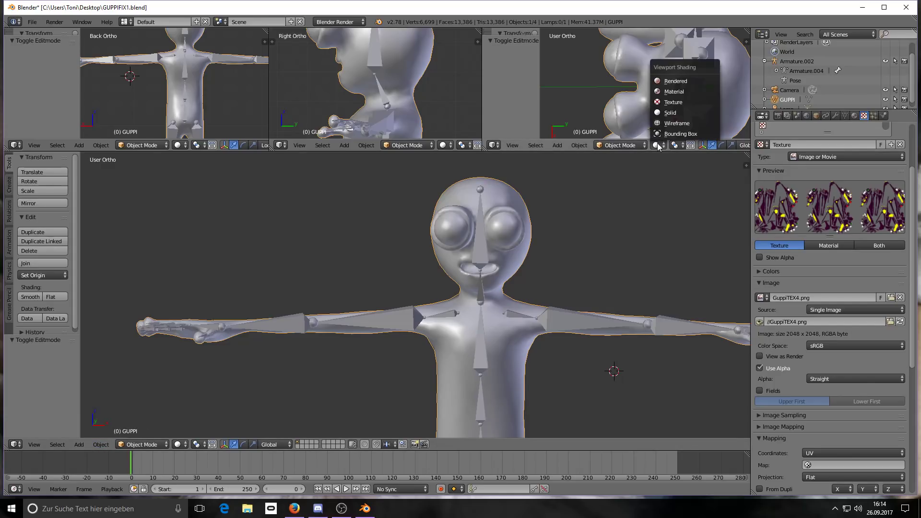
pyautogui.click(671, 100)
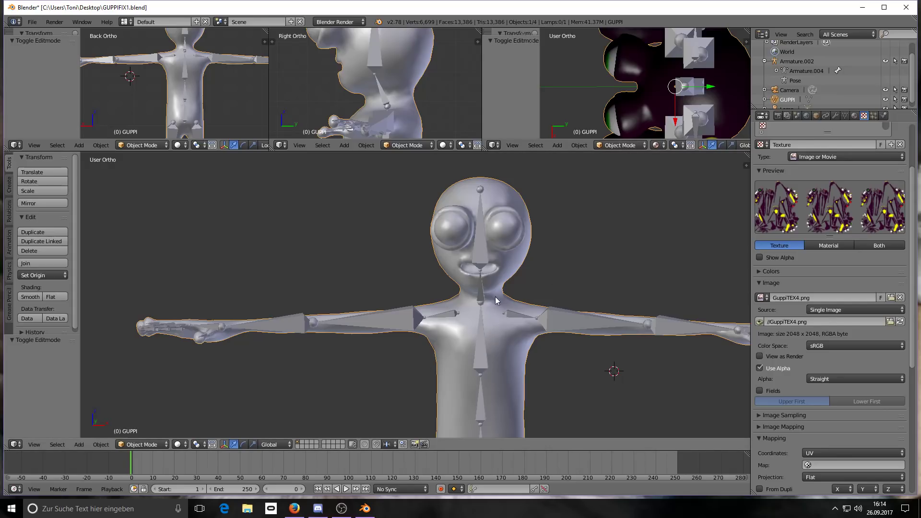
# Put the GUPPI mesh in Edit Mode and select all linked geometry of both eyeballs.
pyautogui.scroll(2, 493, 275)
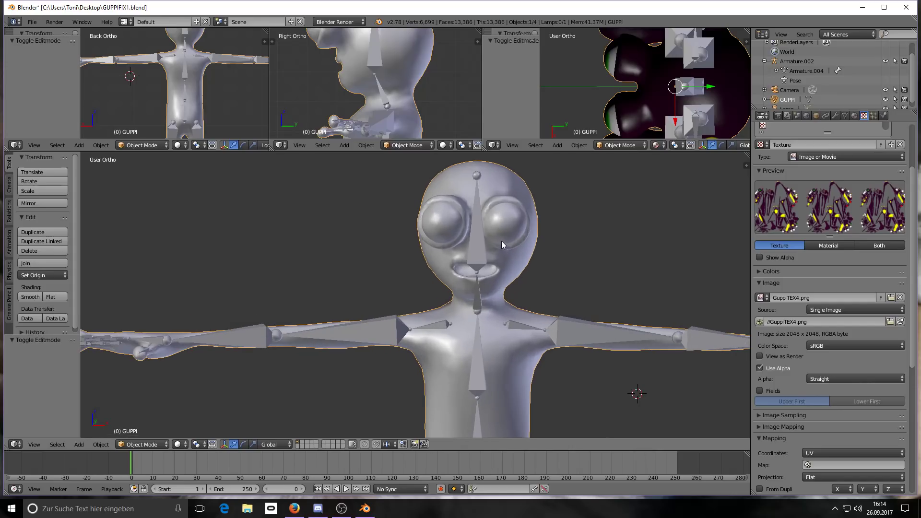
pyautogui.click(142, 444)
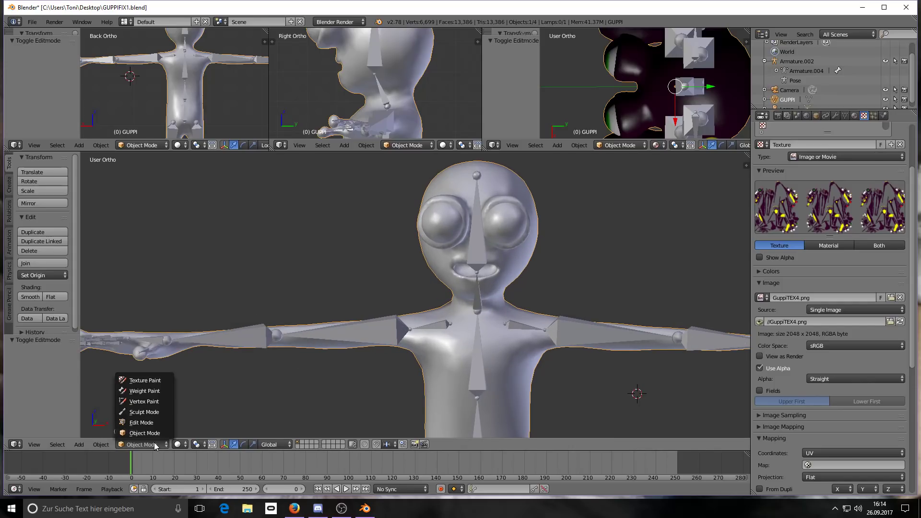
pyautogui.click(152, 422)
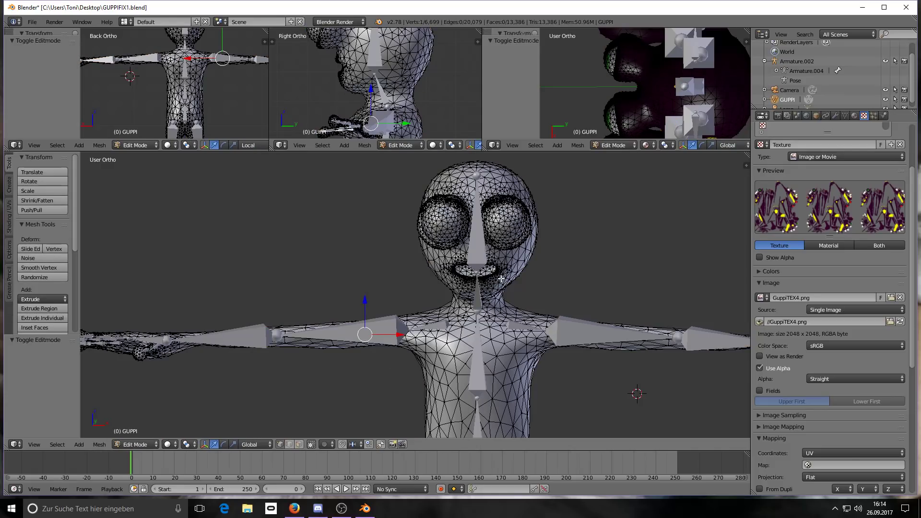
pyautogui.scroll(3, 516, 235)
pyautogui.rightClick(495, 222)
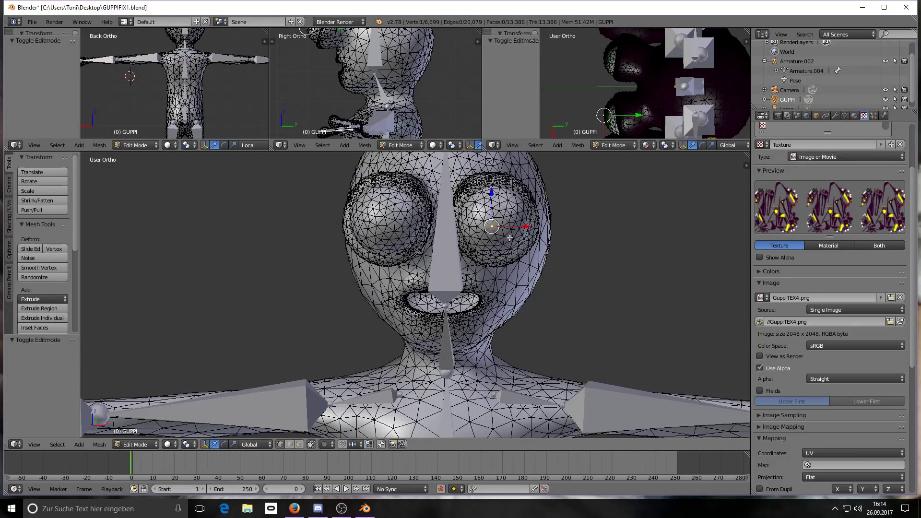
pyautogui.hotkey('ctrl', 'l')
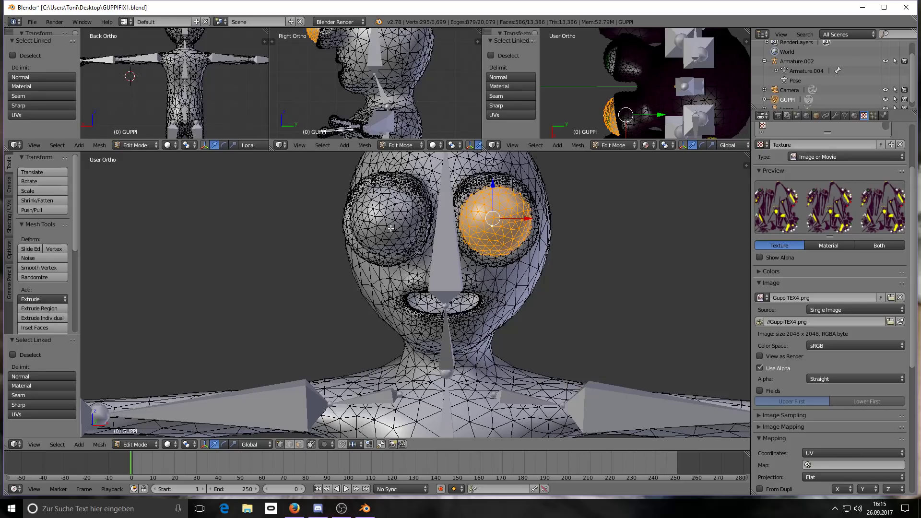
pyautogui.press('l')
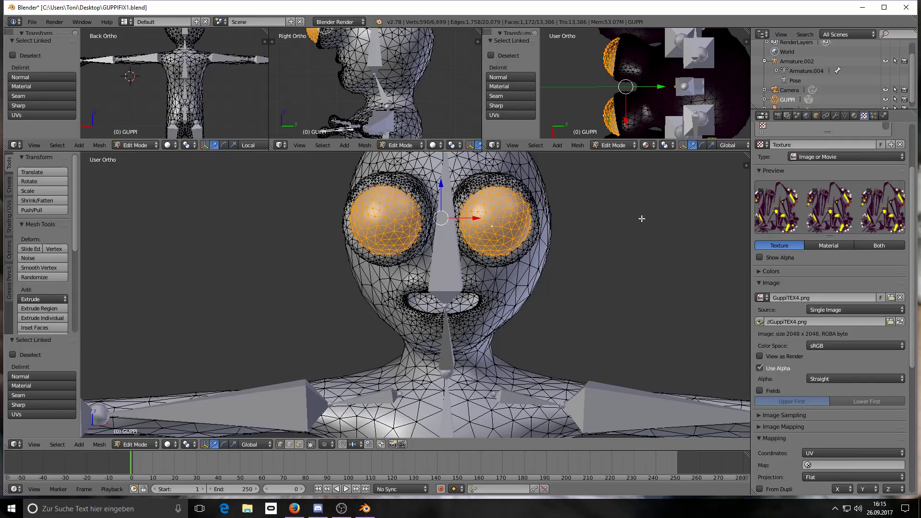
# Add a second material slot with a new material named secondmaterial and assign it to both selected eyeballs.
pyautogui.click(855, 116)
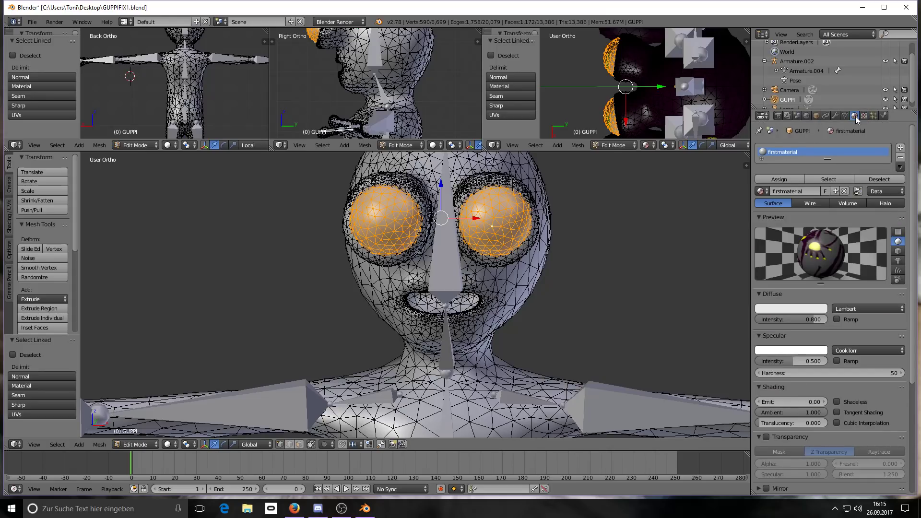
pyautogui.click(901, 148)
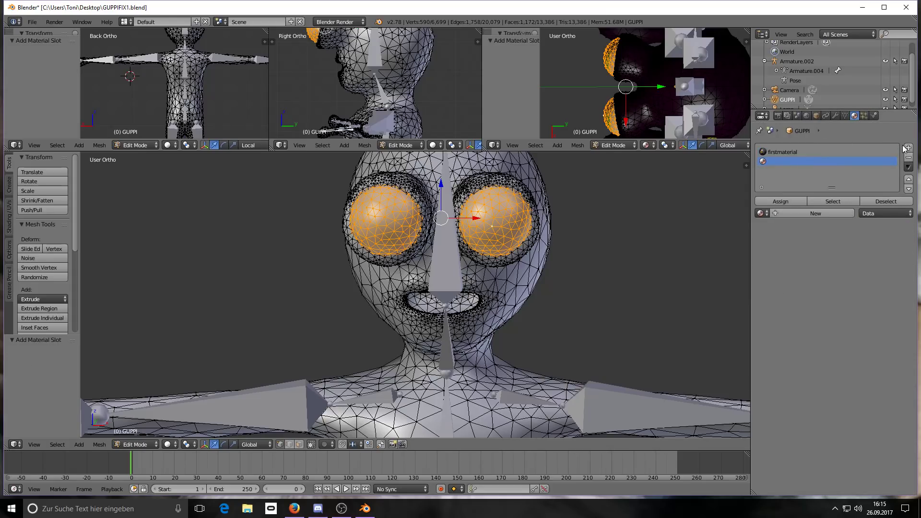
pyautogui.click(790, 214)
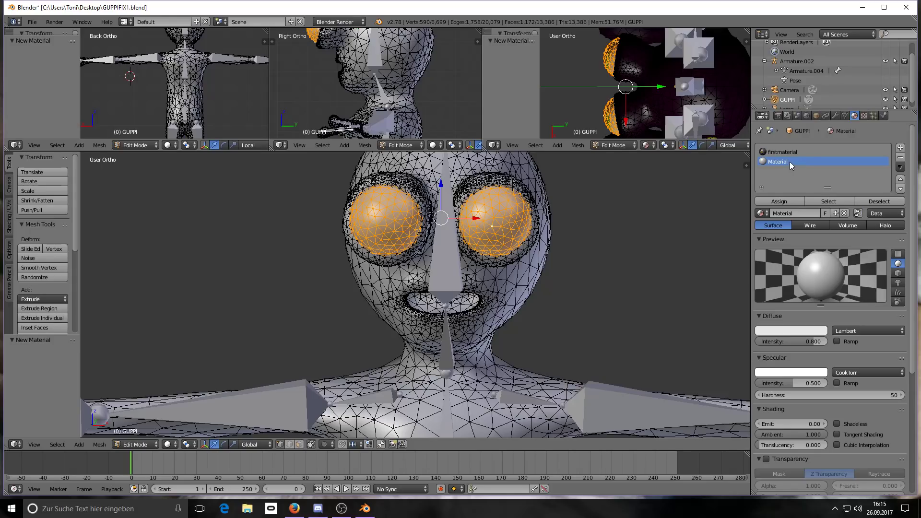
pyautogui.press('BackSpace')
pyautogui.press('Return')
pyautogui.click(780, 202)
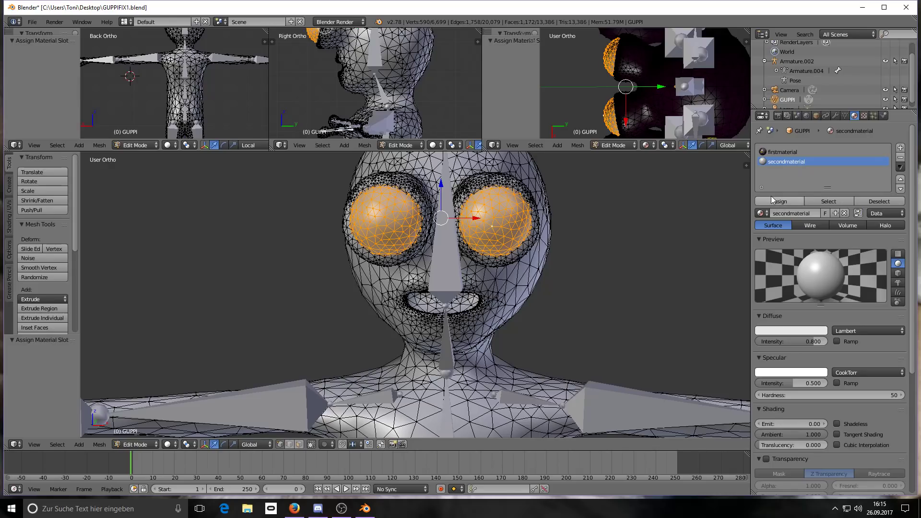
pyautogui.rightClick(516, 285)
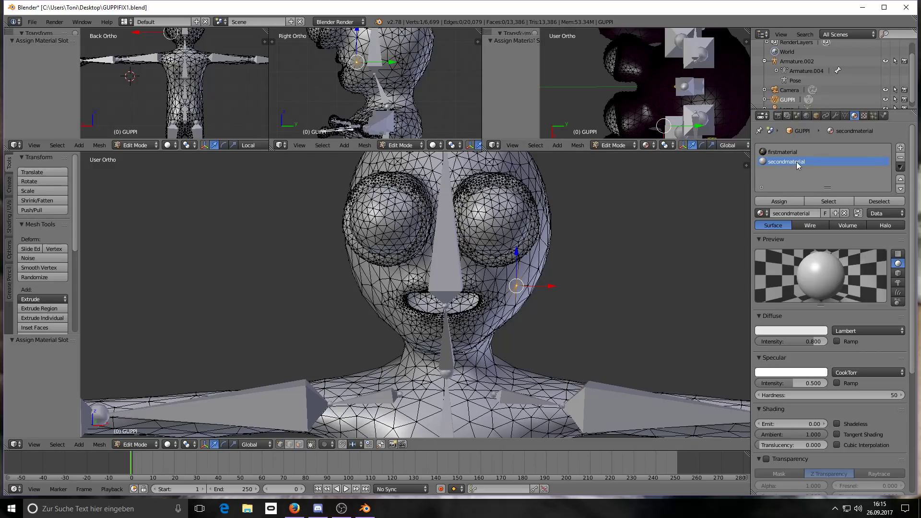
# Create a new image texture for secondmaterial and load GuppiTEX4.png into it.
pyautogui.click(865, 117)
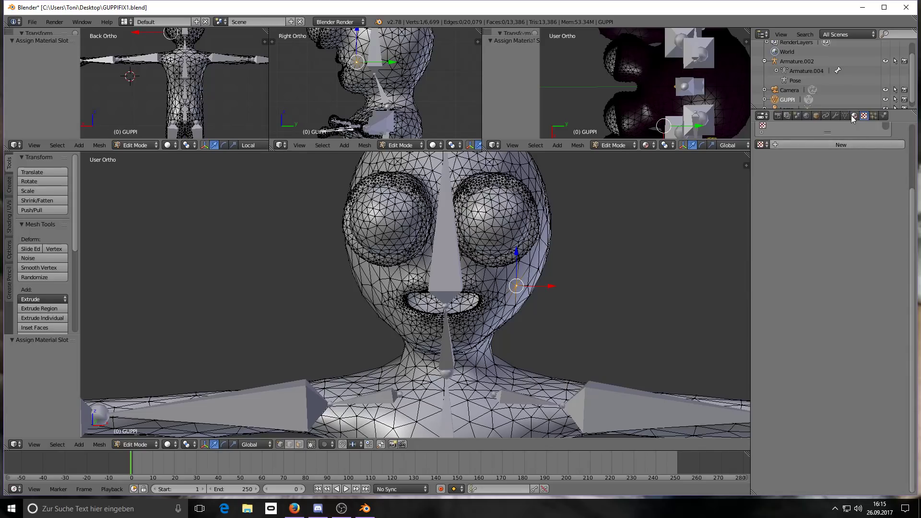
pyautogui.click(853, 117)
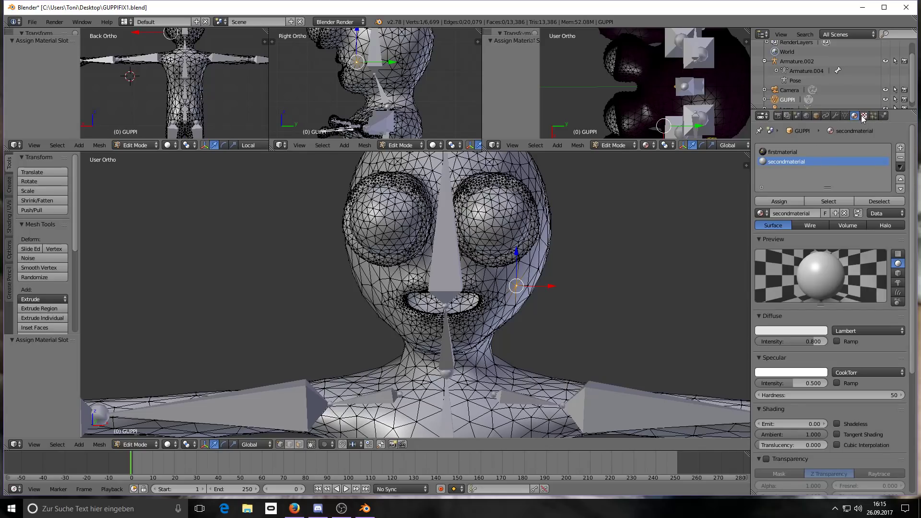
pyautogui.click(863, 116)
pyautogui.click(816, 143)
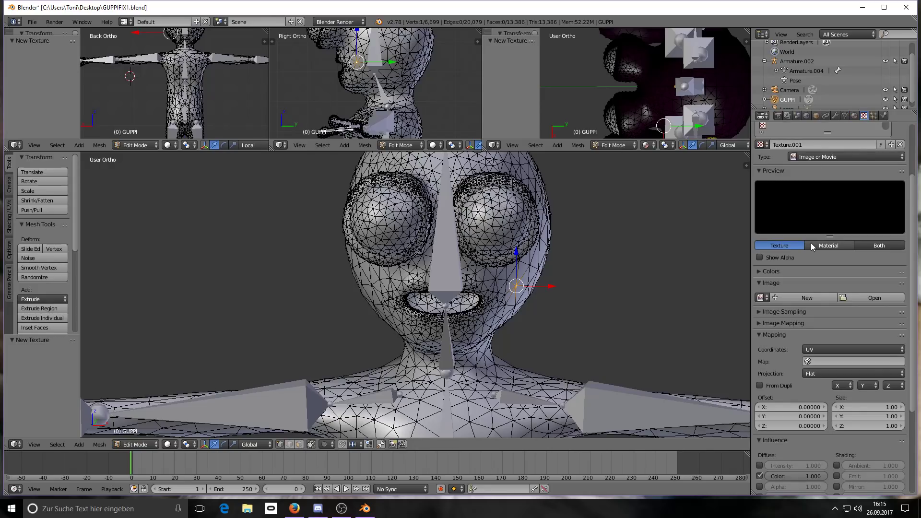
pyautogui.click(865, 298)
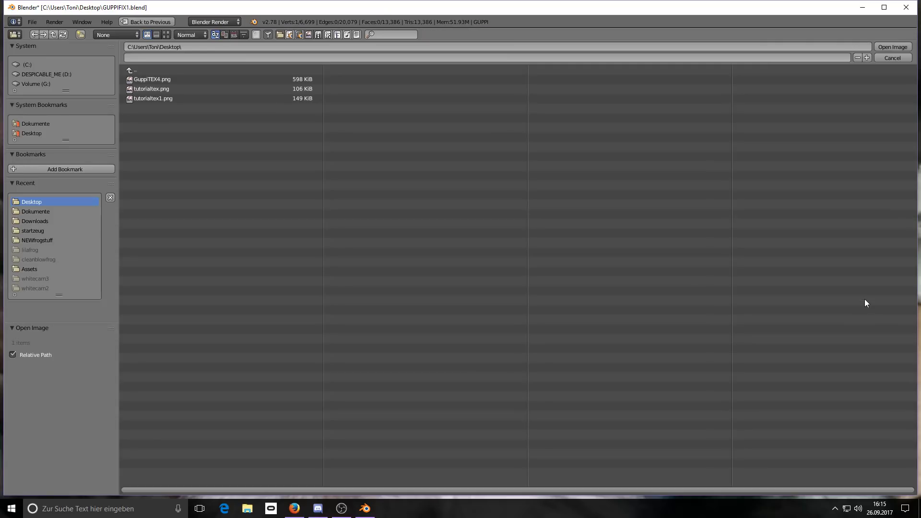
pyautogui.click(218, 80)
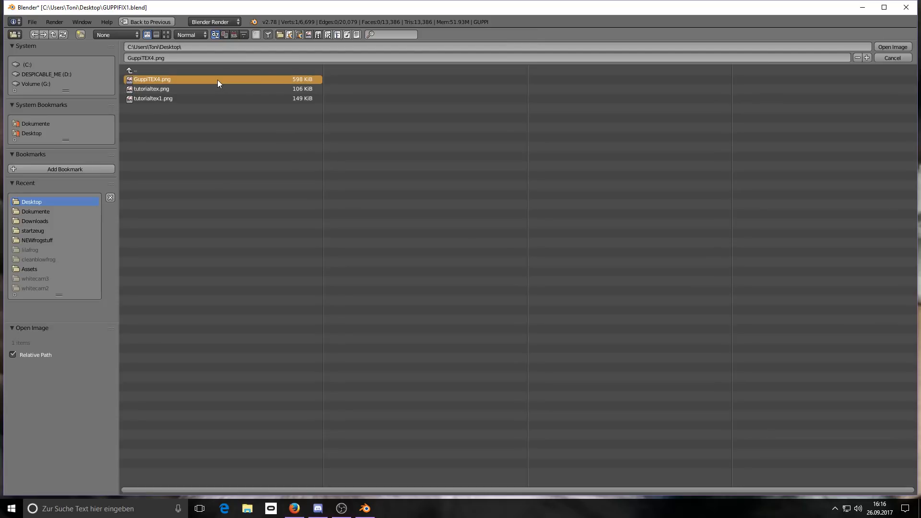
pyautogui.click(887, 47)
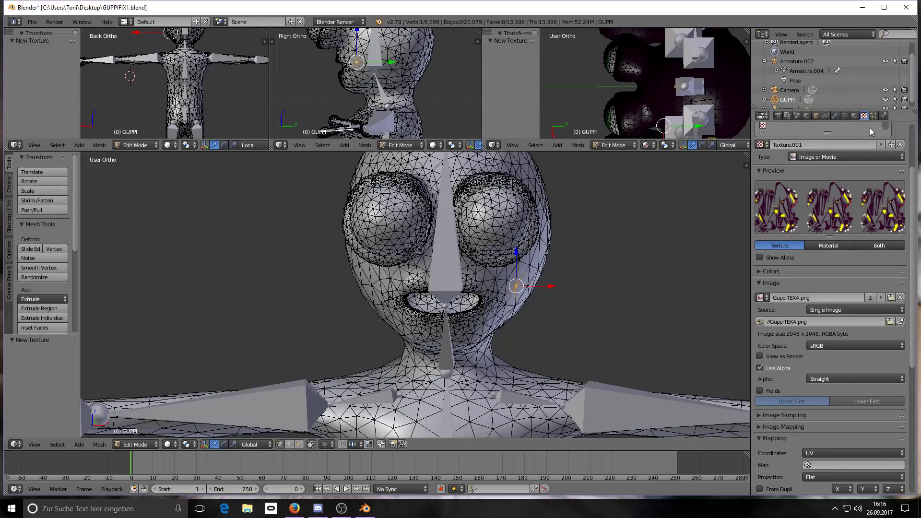
pyautogui.rightClick(855, 119)
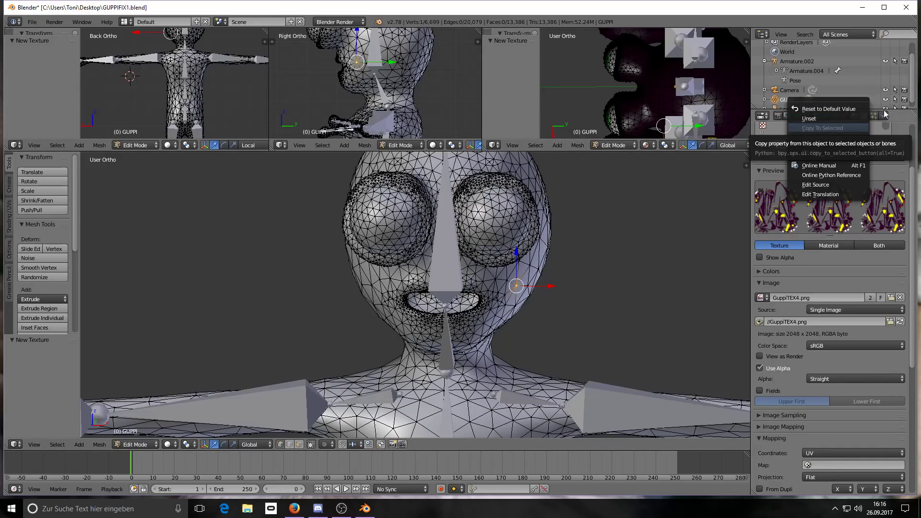
# Set secondmaterial's diffuse intensity to 1.000 and its specular intensity to 0.738.
pyautogui.click(855, 117)
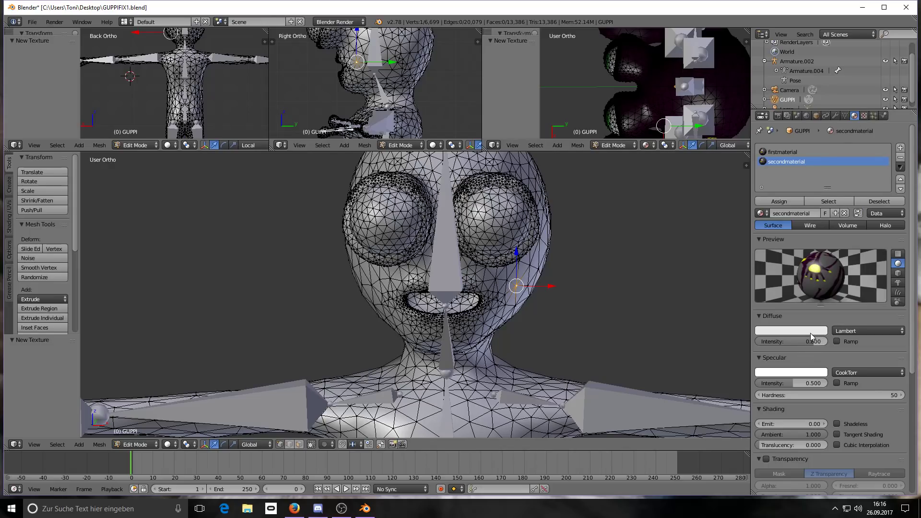
pyautogui.moveTo(666, 111)
pyautogui.mouseDown(button='middle')
pyautogui.moveTo(706, 110)
pyautogui.moveTo(675, 115)
pyautogui.mouseUp(button='middle')
pyautogui.scroll(2, 675, 116)
pyautogui.scroll(-2, 675, 115)
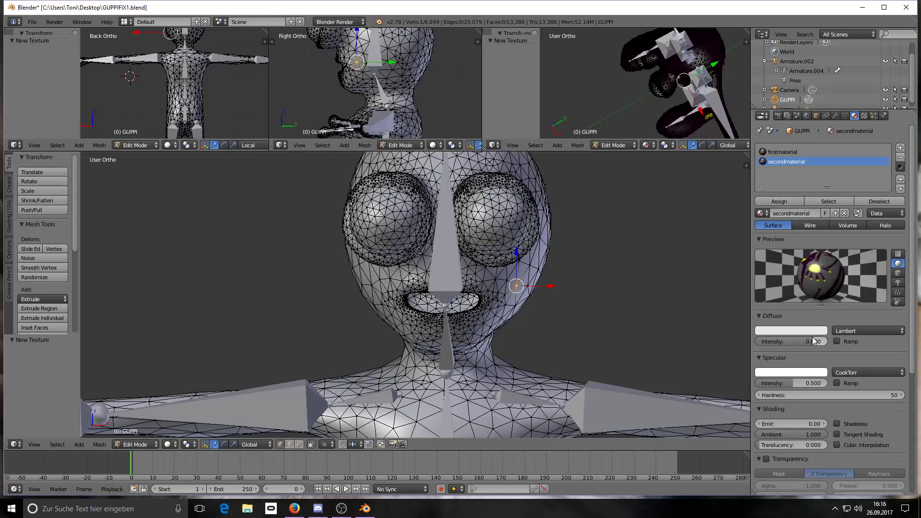
pyautogui.moveTo(816, 331)
pyautogui.mouseDown()
pyautogui.moveTo(792, 331)
pyautogui.moveTo(809, 341)
pyautogui.moveTo(759, 341)
pyautogui.moveTo(822, 341)
pyautogui.mouseUp()
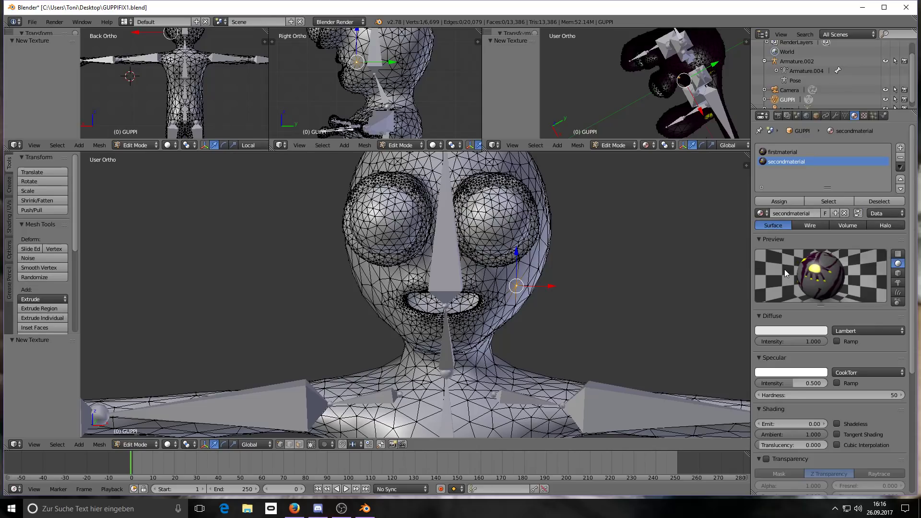
pyautogui.moveTo(806, 373)
pyautogui.mouseDown()
pyautogui.moveTo(783, 369)
pyautogui.moveTo(803, 377)
pyautogui.moveTo(787, 370)
pyautogui.moveTo(766, 384)
pyautogui.moveTo(809, 384)
pyautogui.mouseUp()
pyautogui.rightClick(794, 152)
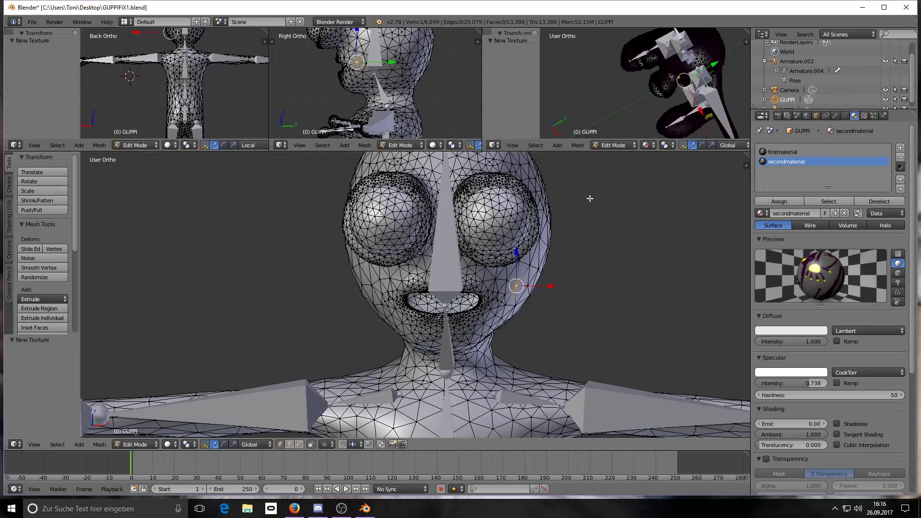
# Select single vertices on the eyeball and face of the GUPPI mesh, and return to Object Mode.
pyautogui.rightClick(499, 215)
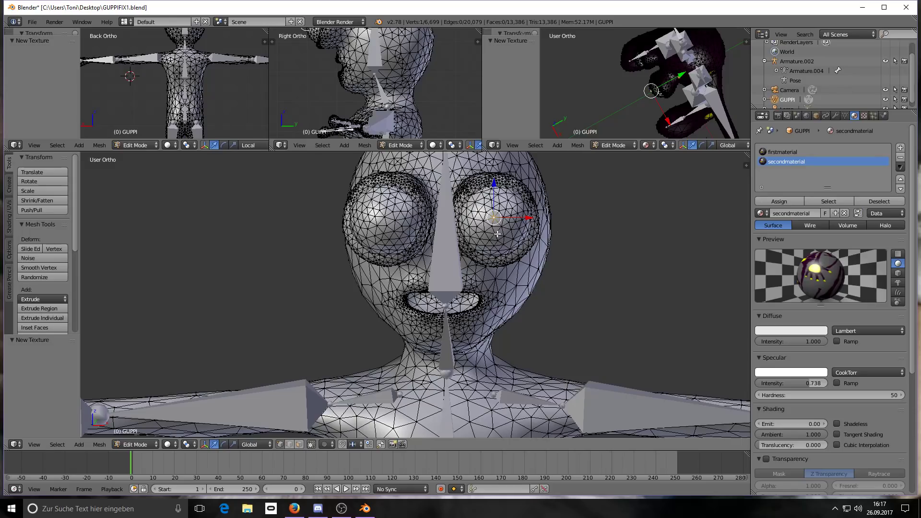
pyautogui.scroll(-3, 498, 231)
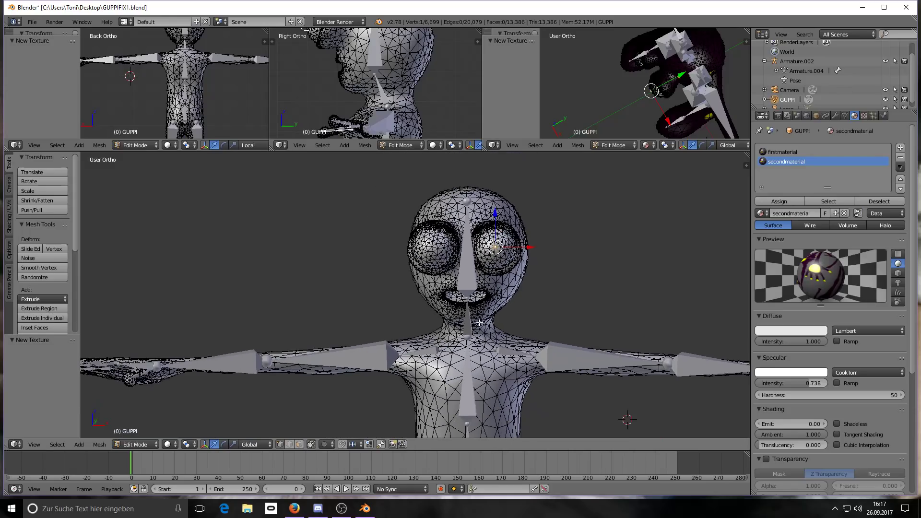
pyautogui.rightClick(474, 276)
pyautogui.rightClick(466, 279)
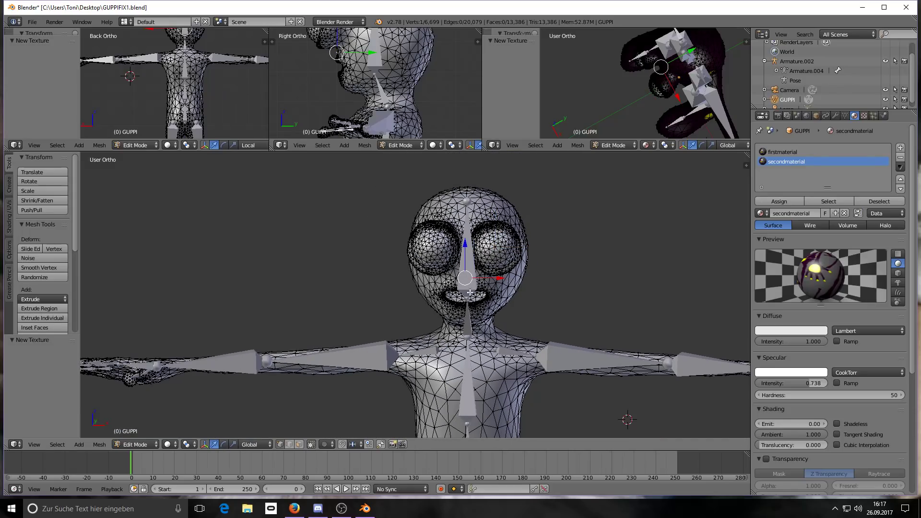
pyautogui.click(135, 445)
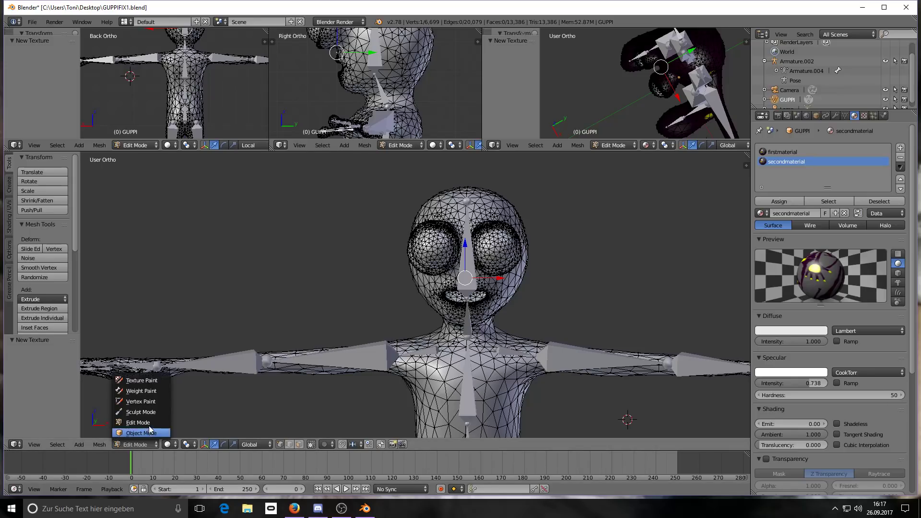
pyautogui.click(140, 433)
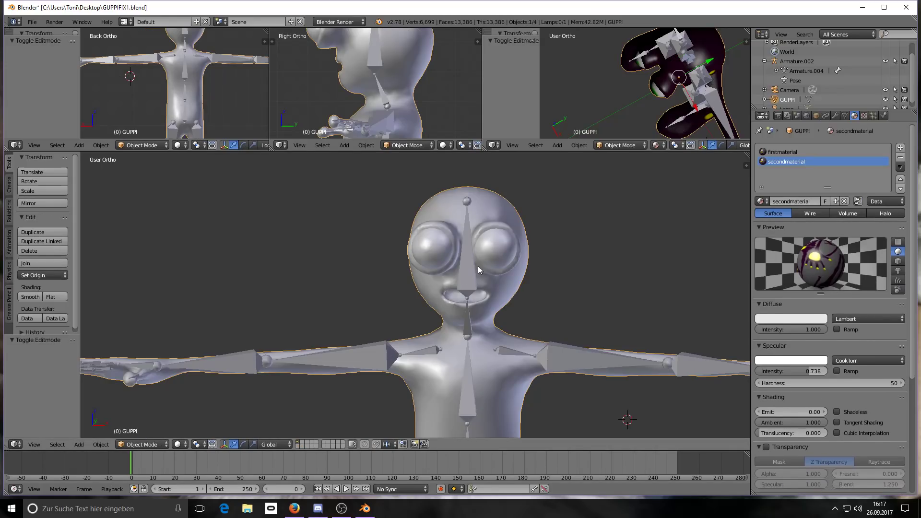
pyautogui.rightClick(461, 280)
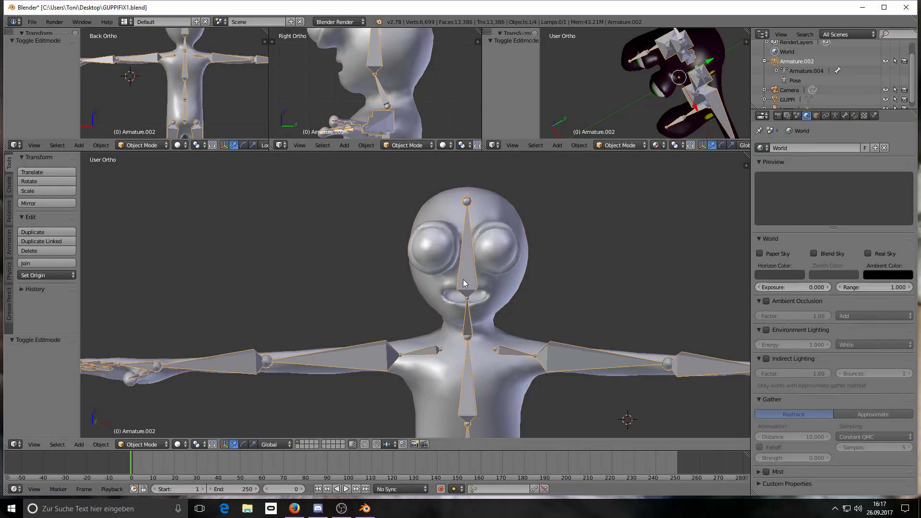
pyautogui.rightClick(491, 284)
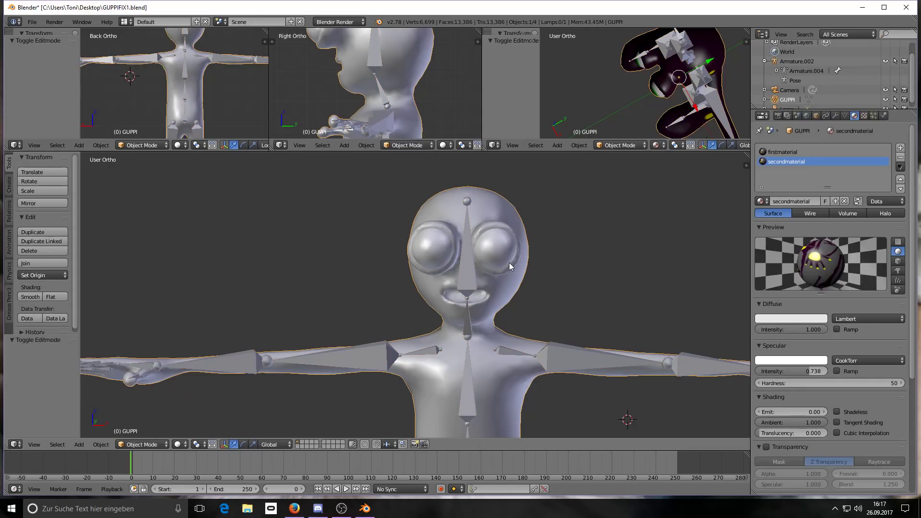
pyautogui.scroll(2, 510, 263)
pyautogui.scroll(-1, 509, 260)
pyautogui.scroll(1, 495, 253)
pyautogui.scroll(-1, 494, 260)
pyautogui.scroll(1, 493, 259)
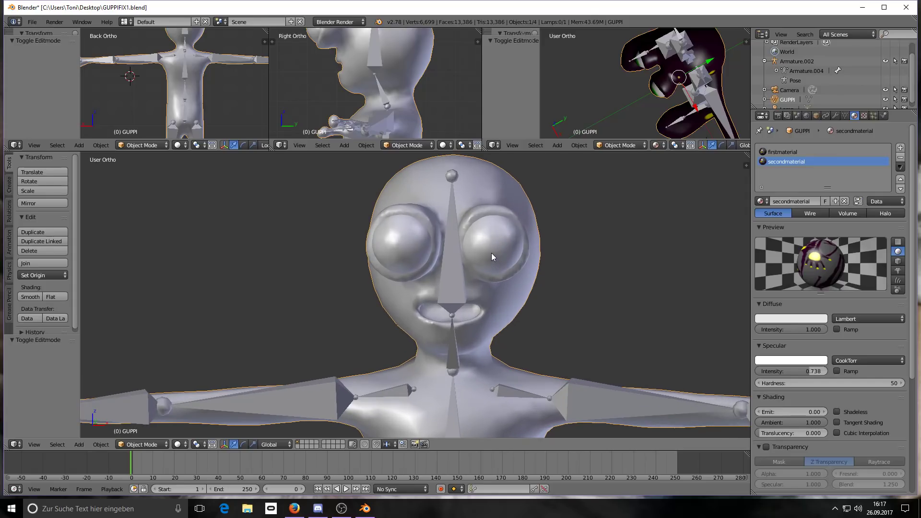
pyautogui.scroll(-1, 492, 257)
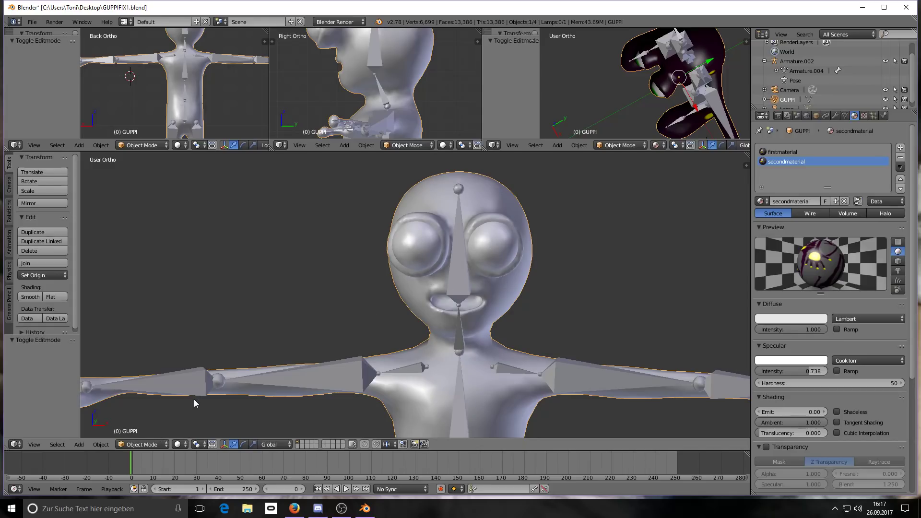
# In Edit Mode, select both linked eyeballs of the GUPPI mesh and separate the mesh by loose parts.
pyautogui.click(163, 447)
pyautogui.click(156, 425)
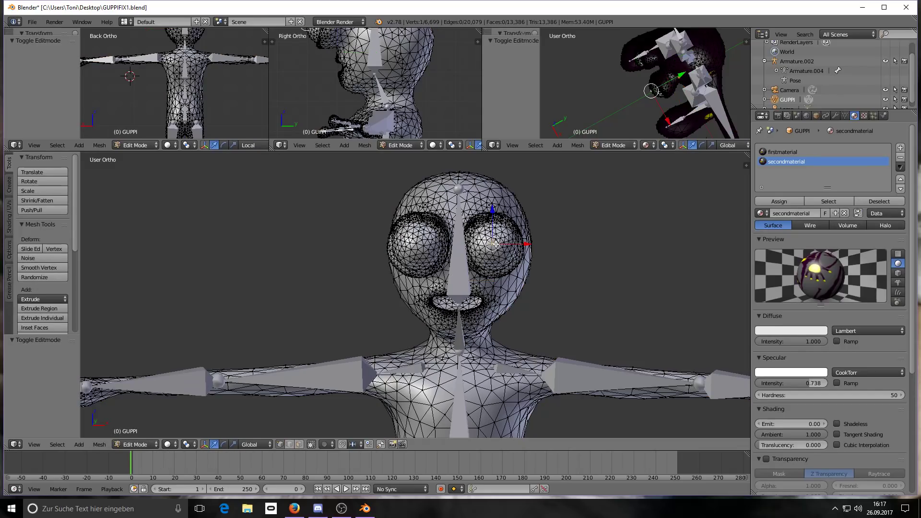
pyautogui.press('l')
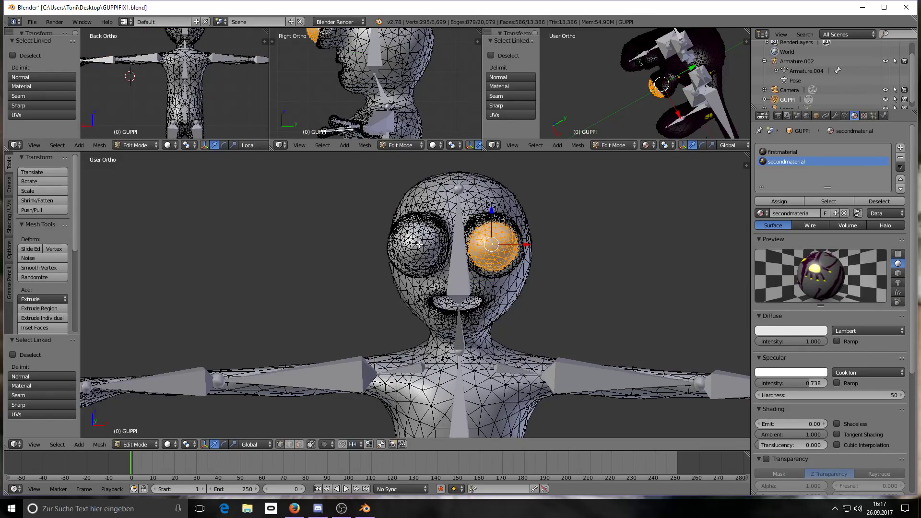
pyautogui.press('l')
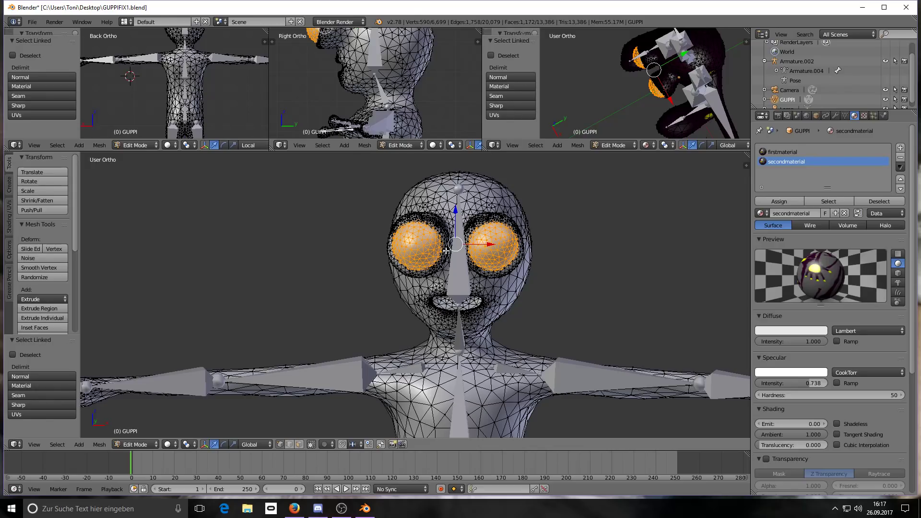
pyautogui.press('p')
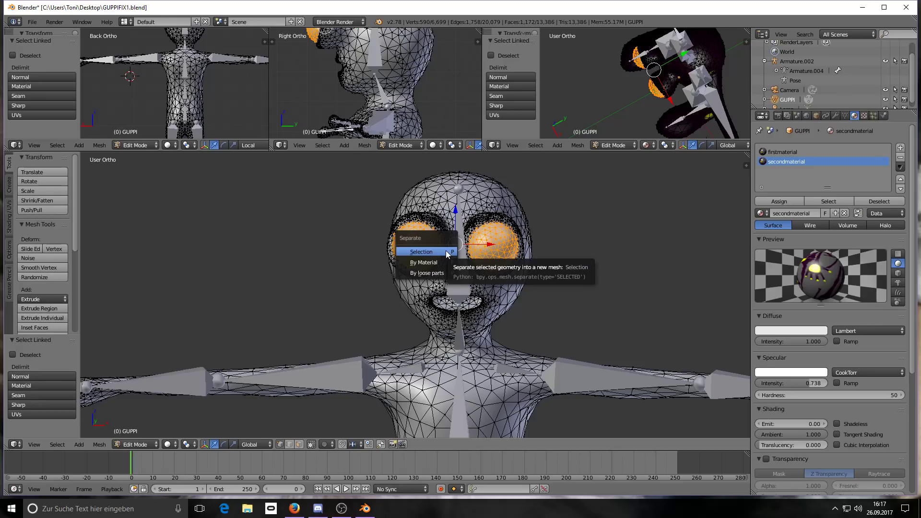
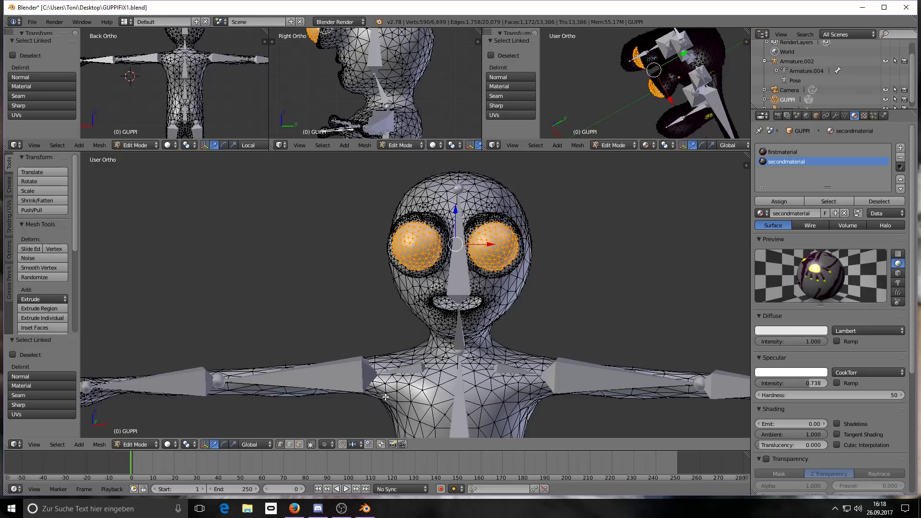
pyautogui.press('p')
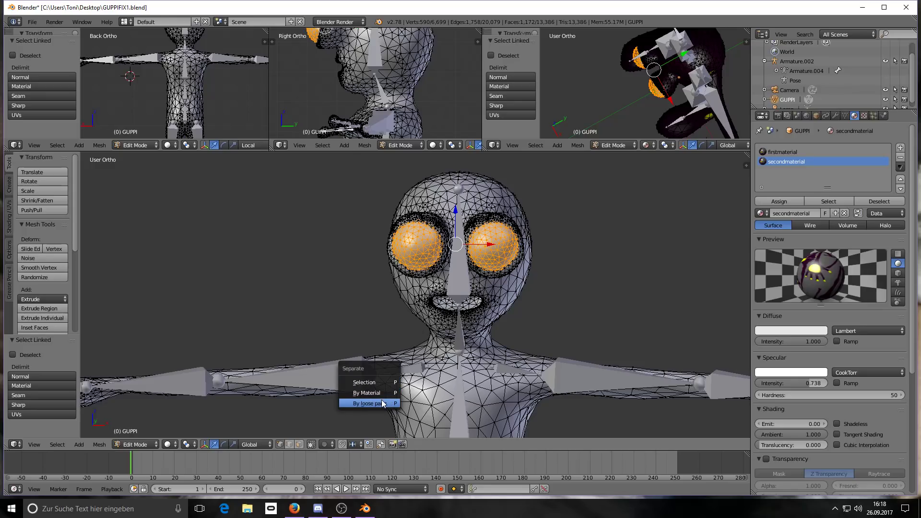
pyautogui.click(381, 401)
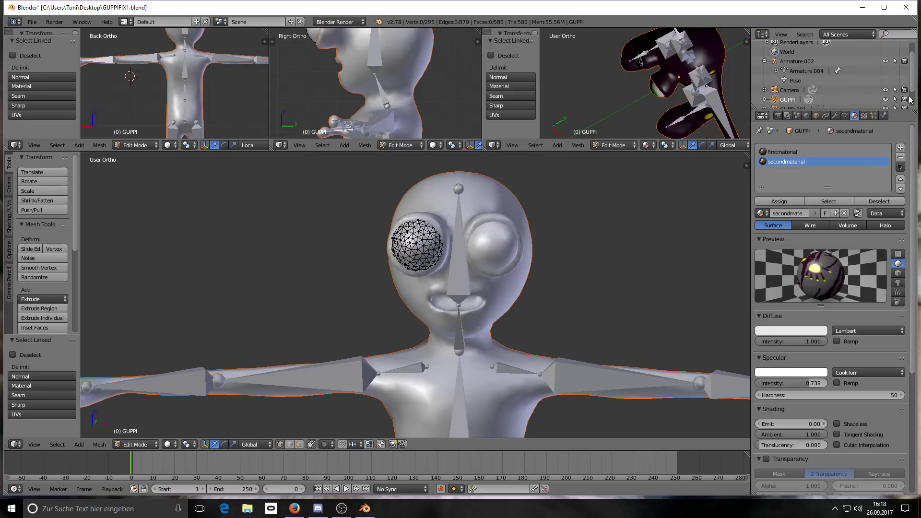
# Select the body object GUPPI.001 and parent it to Armature.002 with automatic weights.
pyautogui.moveTo(916, 79); pyautogui.dragTo(916, 99)
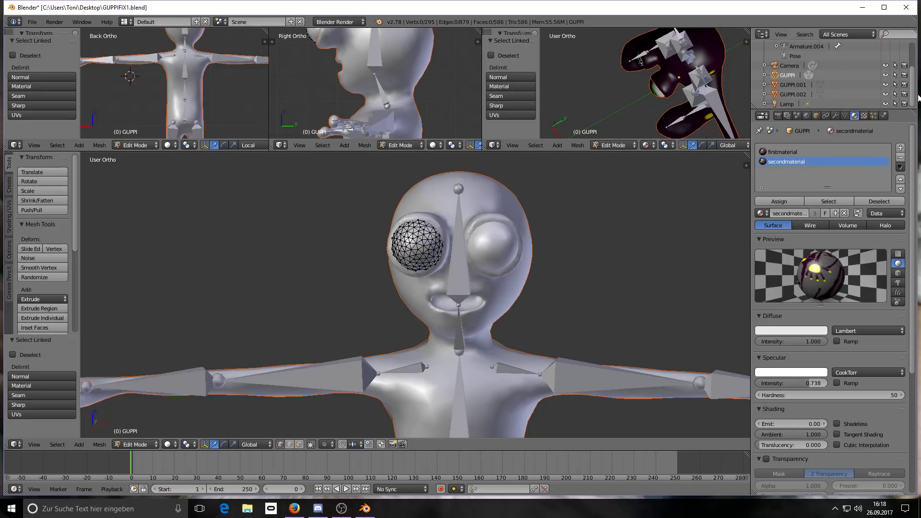
pyautogui.click(783, 85)
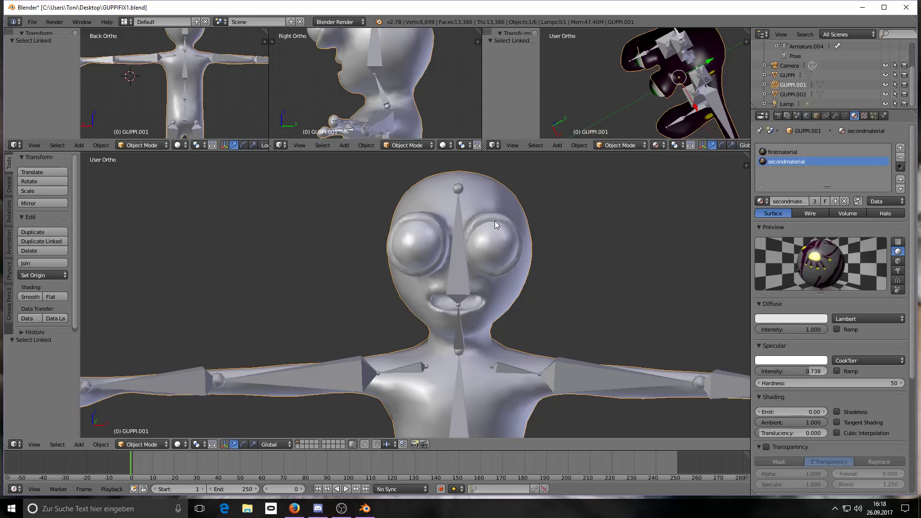
pyautogui.moveTo(478, 226); pyautogui.dragTo(452, 256, button='middle')
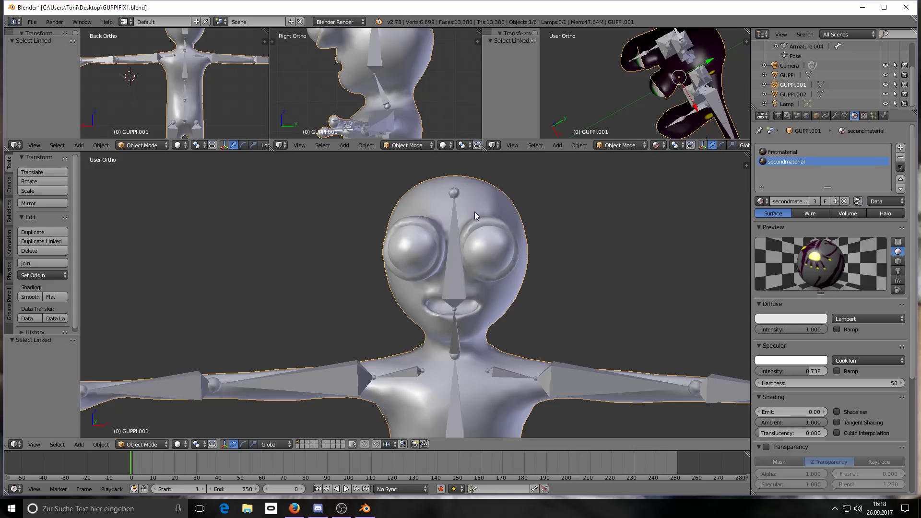
pyautogui.keyDown('shift'); pyautogui.rightClick(455, 285); pyautogui.keyUp('shift')
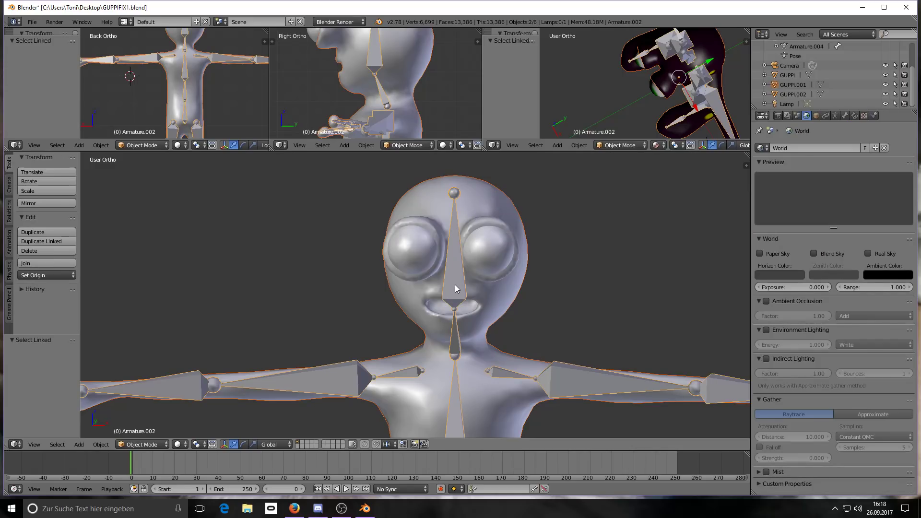
pyautogui.hotkey('ctrl', 'p')
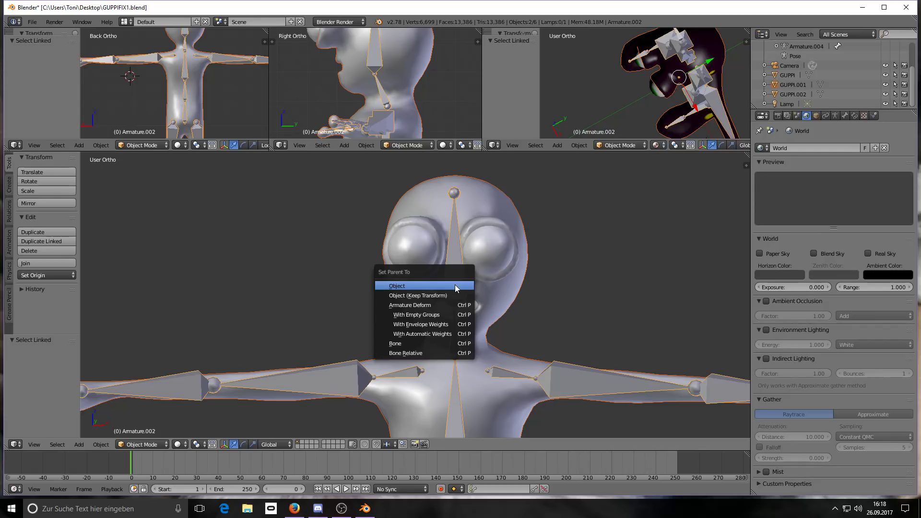
pyautogui.click(442, 330)
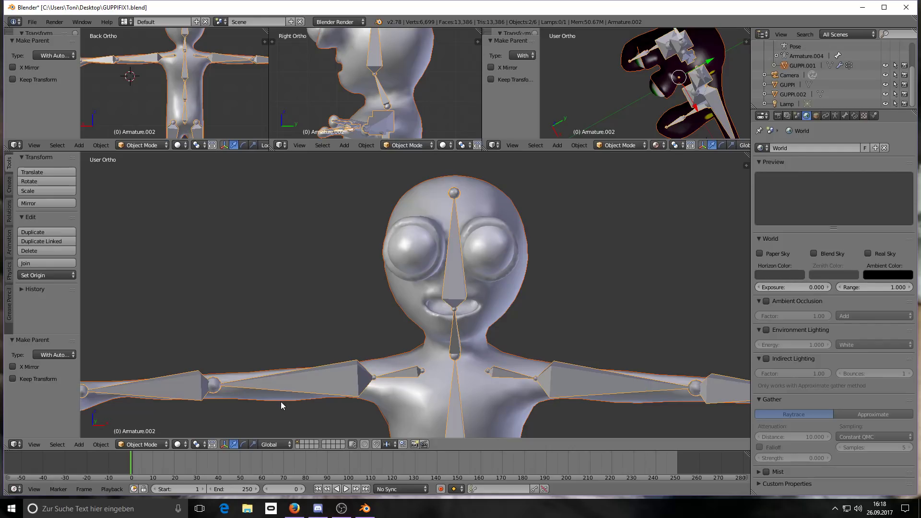
# In Pose Mode, rotate the neck bone about 16° around the global Z axis, undo the rotation, and return to Object Mode.
pyautogui.click(160, 443)
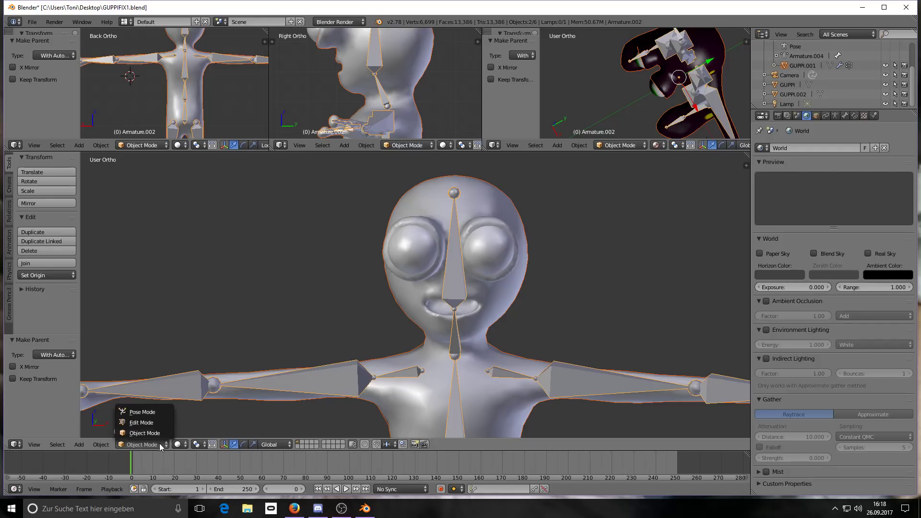
pyautogui.click(153, 413)
pyautogui.rightClick(456, 292)
pyautogui.rightClick(453, 330)
pyautogui.click(214, 445)
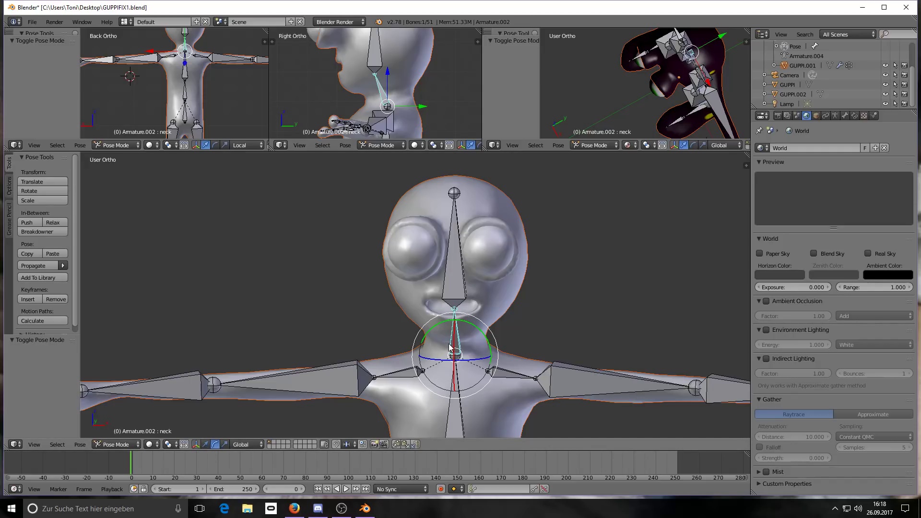
pyautogui.moveTo(435, 361)
pyautogui.mouseDown()
pyautogui.moveTo(453, 363)
pyautogui.moveTo(437, 367)
pyautogui.mouseUp()
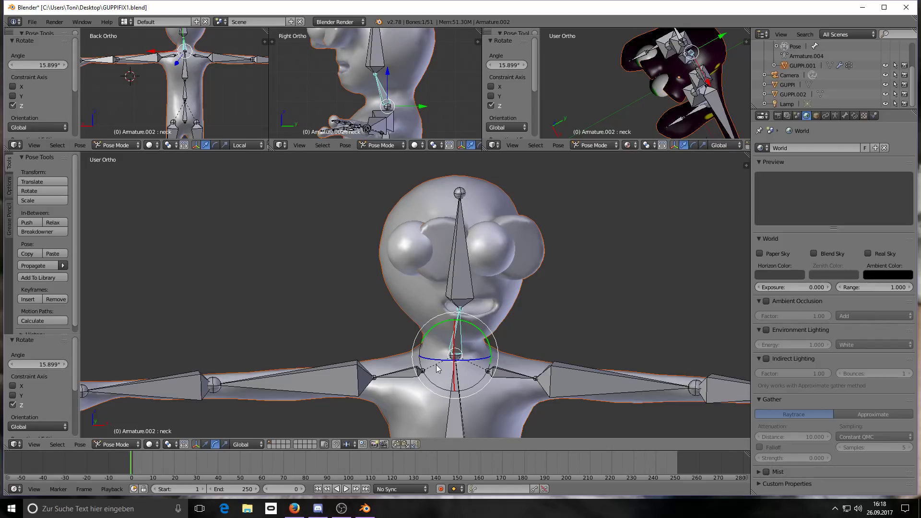
pyautogui.hotkey('ctrl', 'z')
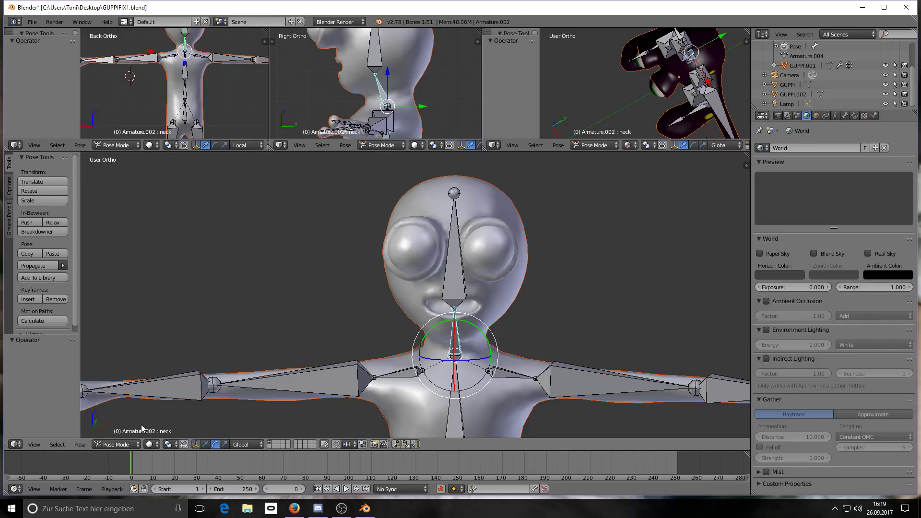
pyautogui.click(127, 446)
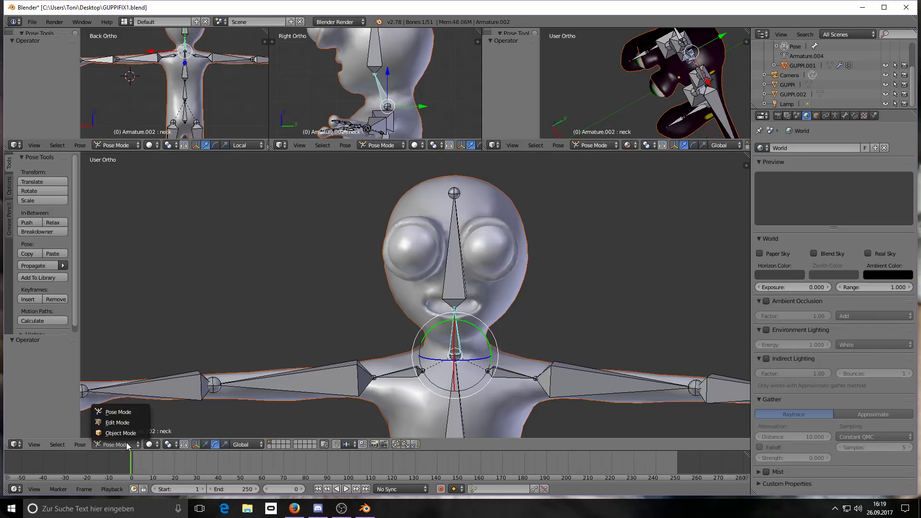
pyautogui.click(120, 432)
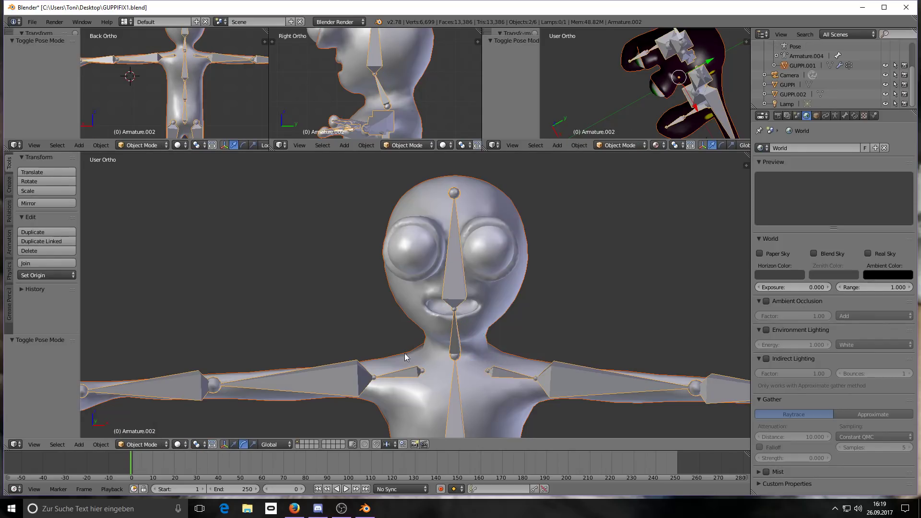
pyautogui.rightClick(455, 289)
pyautogui.rightClick(459, 287)
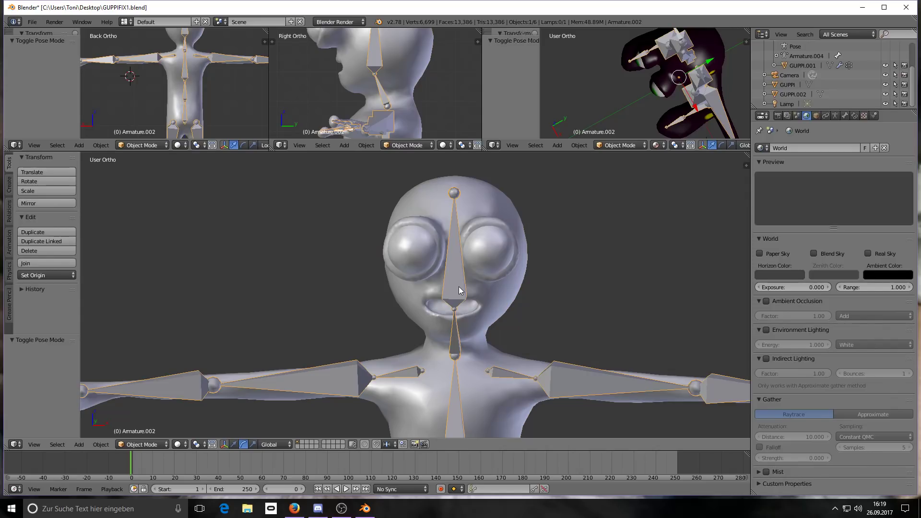
pyautogui.moveTo(535, 203)
pyautogui.mouseDown(button='middle')
pyautogui.moveTo(513, 211)
pyautogui.moveTo(522, 206)
pyautogui.moveTo(517, 225)
pyautogui.moveTo(524, 211)
pyautogui.mouseUp(button='middle')
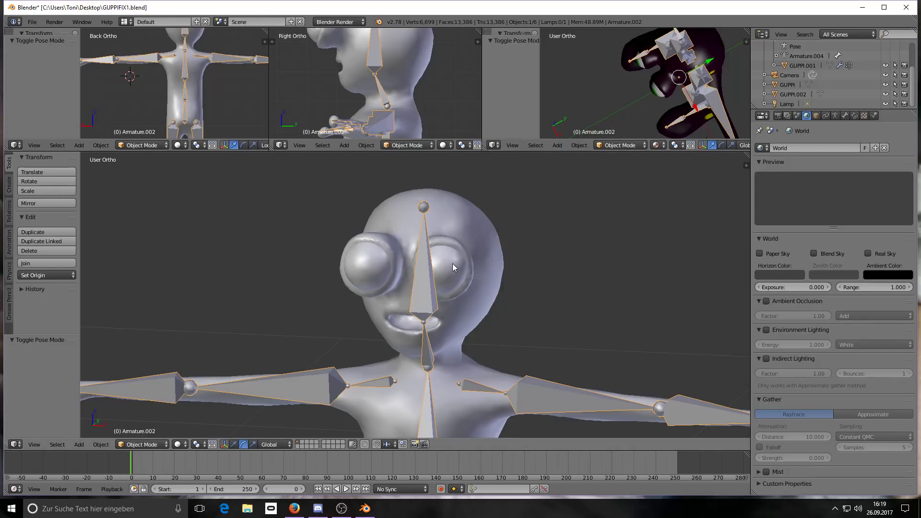
pyautogui.scroll(1, 453, 263)
pyautogui.scroll(-1, 454, 263)
pyautogui.scroll(1, 453, 262)
pyautogui.scroll(-1, 451, 263)
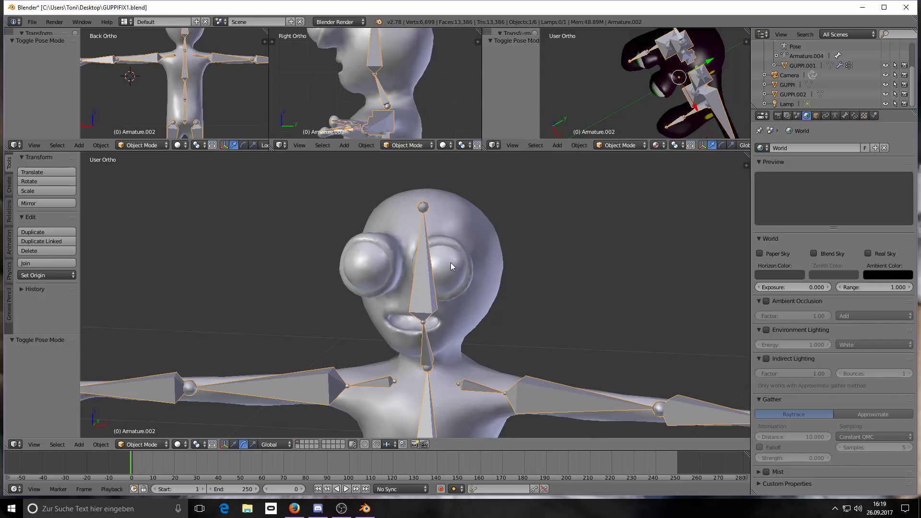
# Select the separated eyeball GUPPI.002 and set its origin to its center of mass.
pyautogui.scroll(1, 450, 263)
pyautogui.rightClick(446, 272)
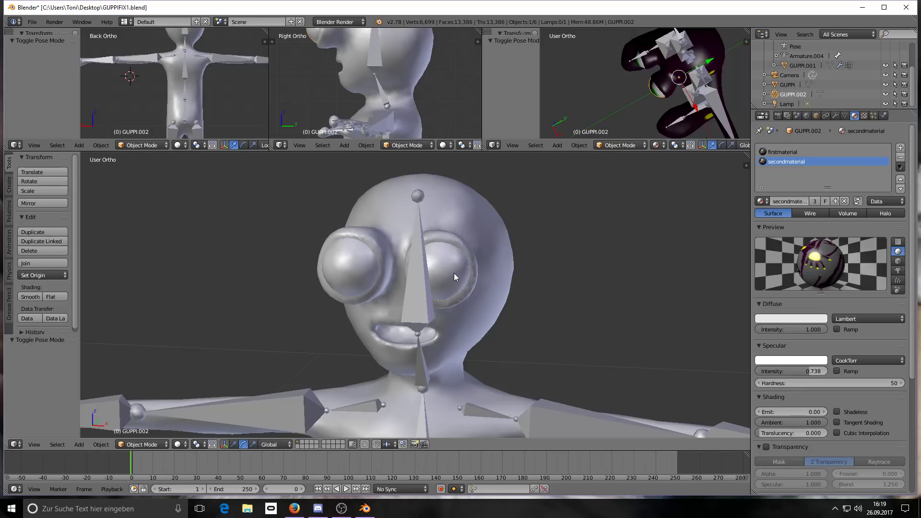
pyautogui.moveTo(456, 270); pyautogui.dragTo(482, 266, button='middle')
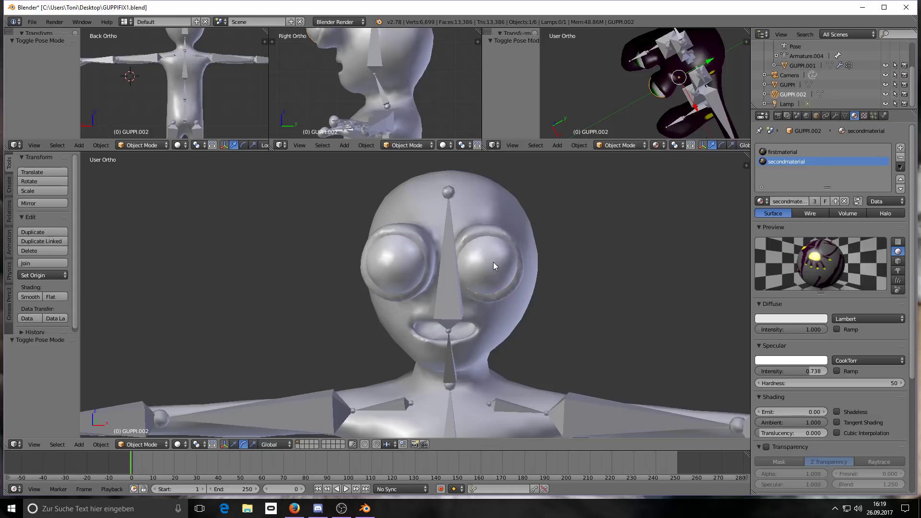
pyautogui.hotkey('shift', 'ctrl', 'alt', 'c')
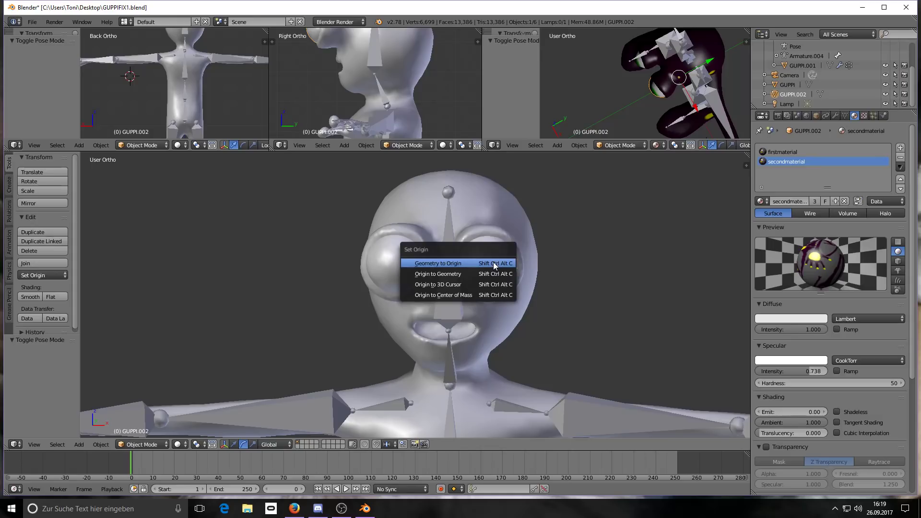
pyautogui.click(462, 295)
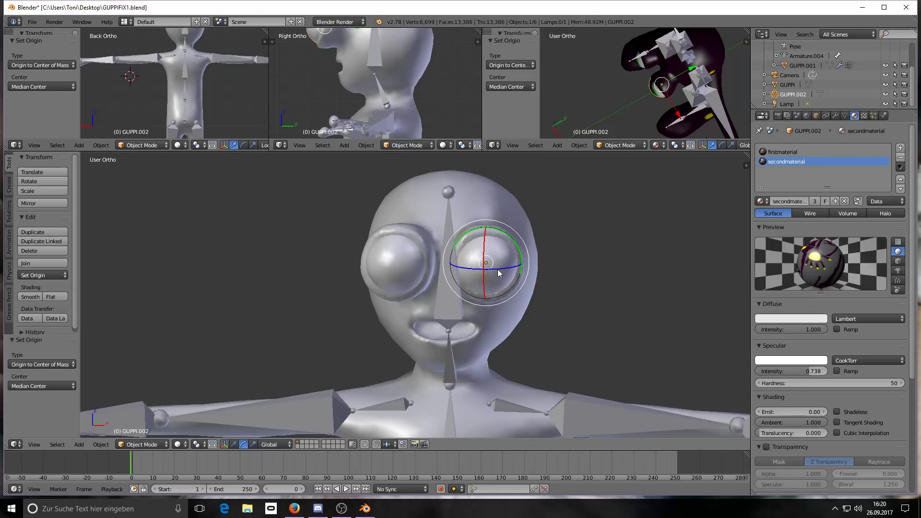
# Snap the 3D cursor to the origin of the selected eyeball GUPPI.002.
pyautogui.moveTo(533, 268)
pyautogui.mouseDown(button='middle')
pyautogui.moveTo(516, 268)
pyautogui.moveTo(525, 266)
pyautogui.mouseUp(button='middle')
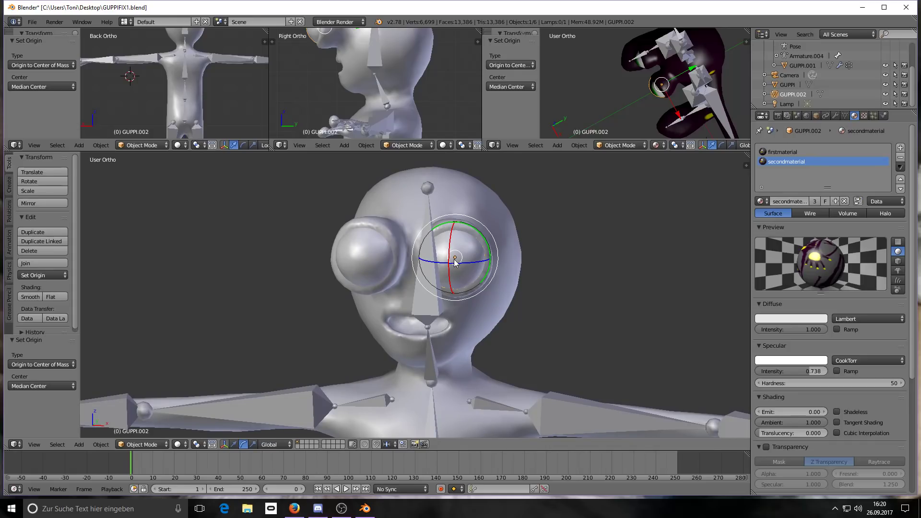
pyautogui.hotkey('shift', 's')
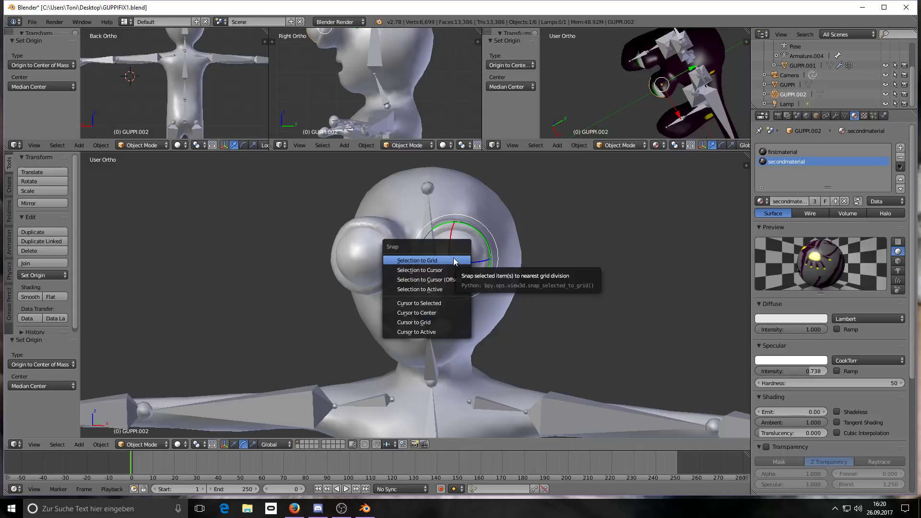
pyautogui.click(454, 303)
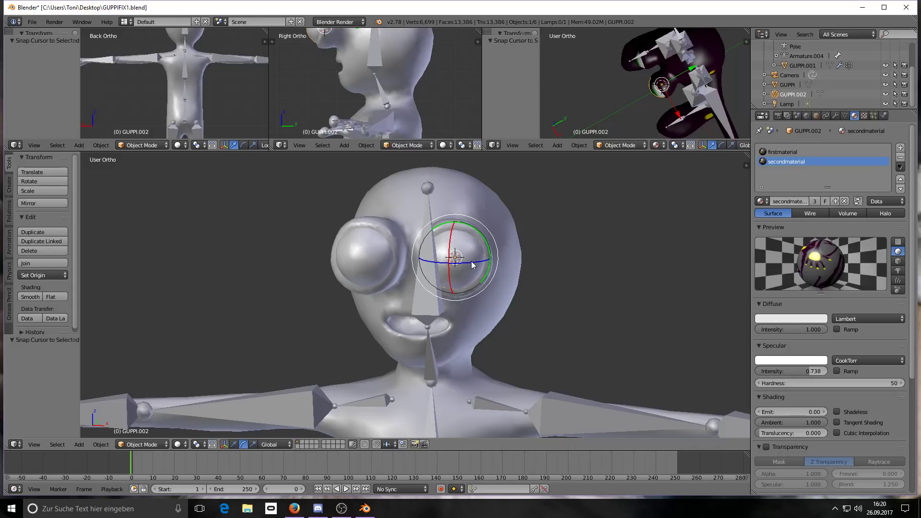
pyautogui.moveTo(517, 264); pyautogui.dragTo(494, 265, button='middle')
pyautogui.scroll(2, 370, 269)
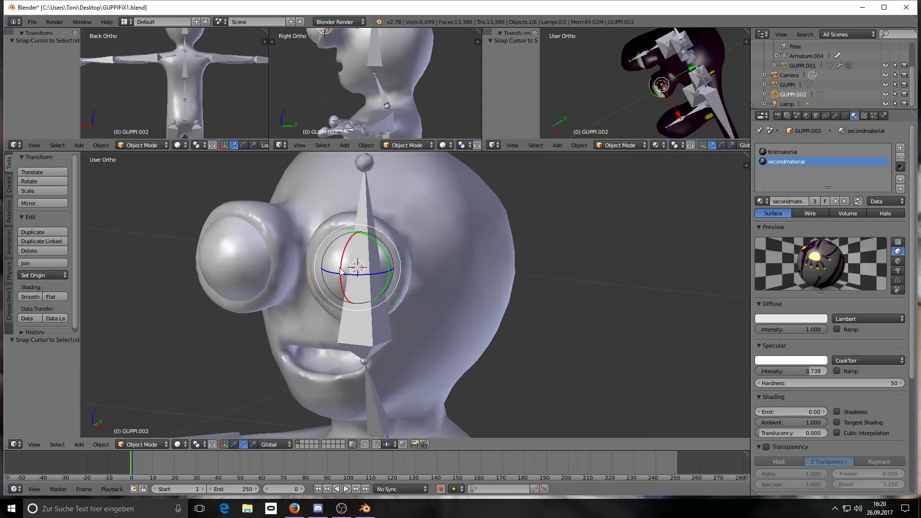
pyautogui.moveTo(391, 268)
pyautogui.mouseDown(button='middle')
pyautogui.moveTo(364, 269)
pyautogui.moveTo(380, 273)
pyautogui.mouseUp(button='middle')
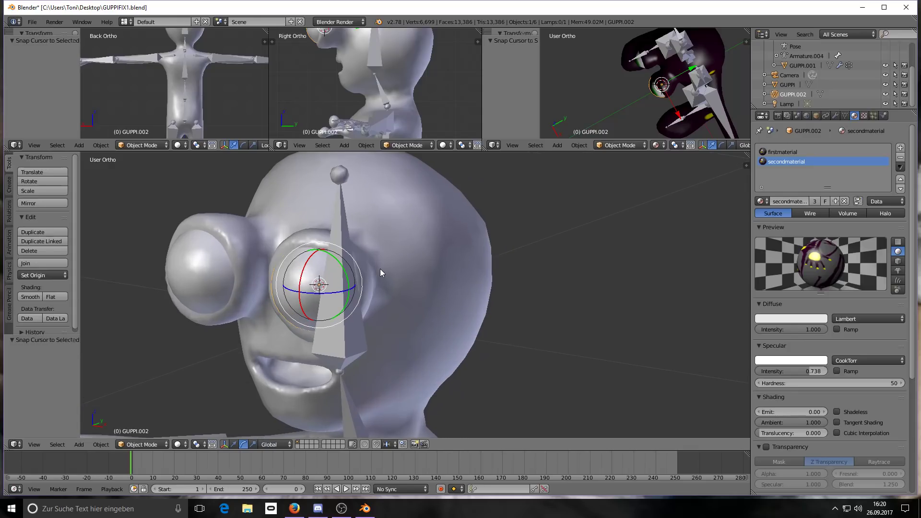
# Select the body object GUPPI.001 and hide it, leaving the eyeballs and the armature in view.
pyautogui.scroll(-1, 394, 256)
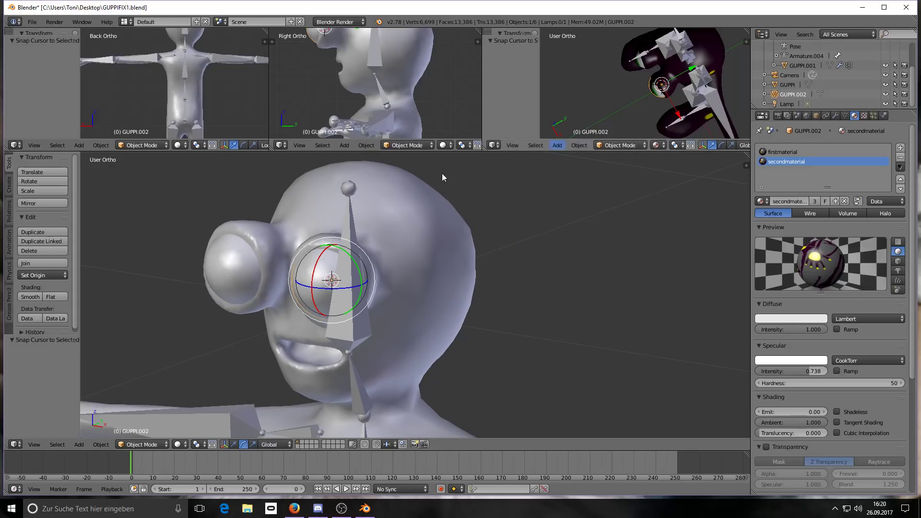
pyautogui.rightClick(388, 224)
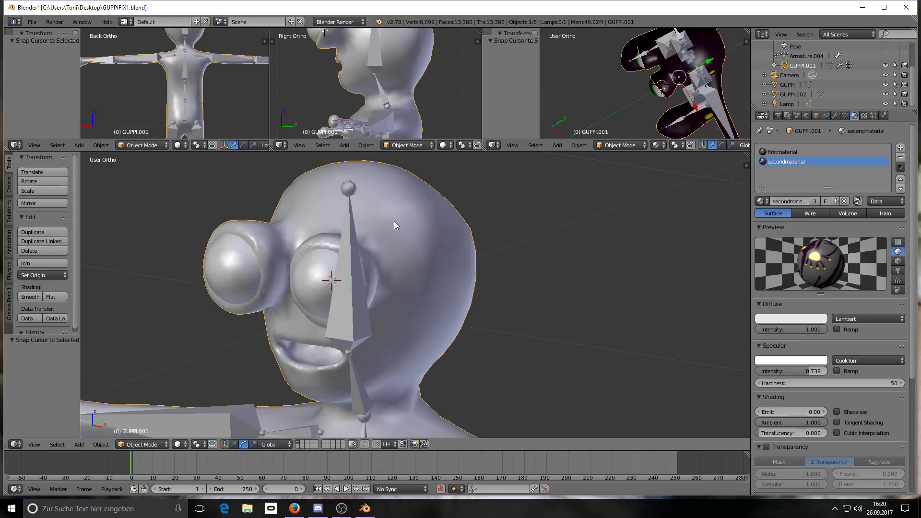
pyautogui.click(886, 66)
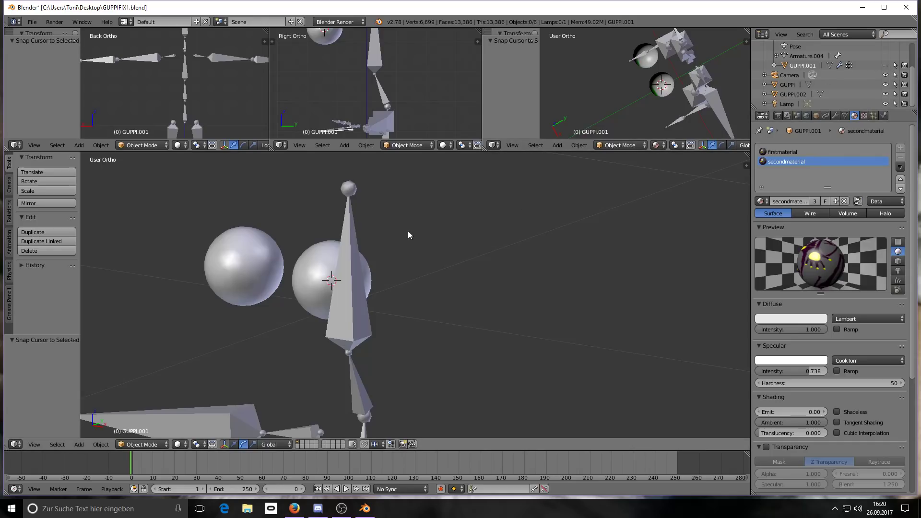
# Select Armature.002 and switch it to Edit Mode.
pyautogui.scroll(-2, 397, 237)
pyautogui.moveTo(440, 243); pyautogui.dragTo(419, 257, button='middle')
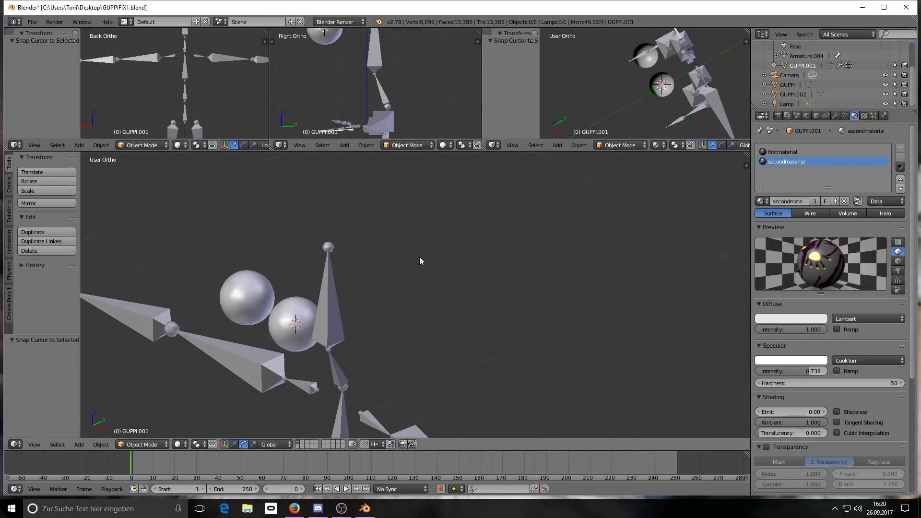
pyautogui.rightClick(328, 247)
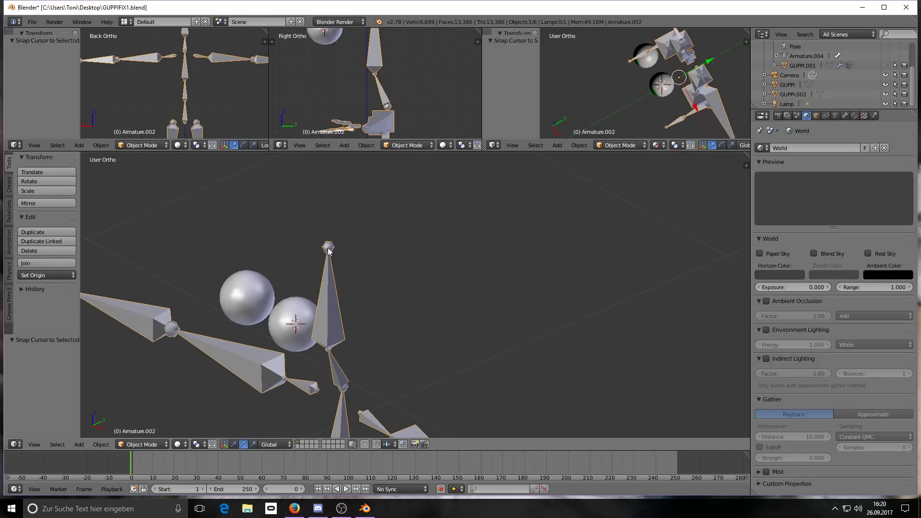
pyautogui.click(152, 446)
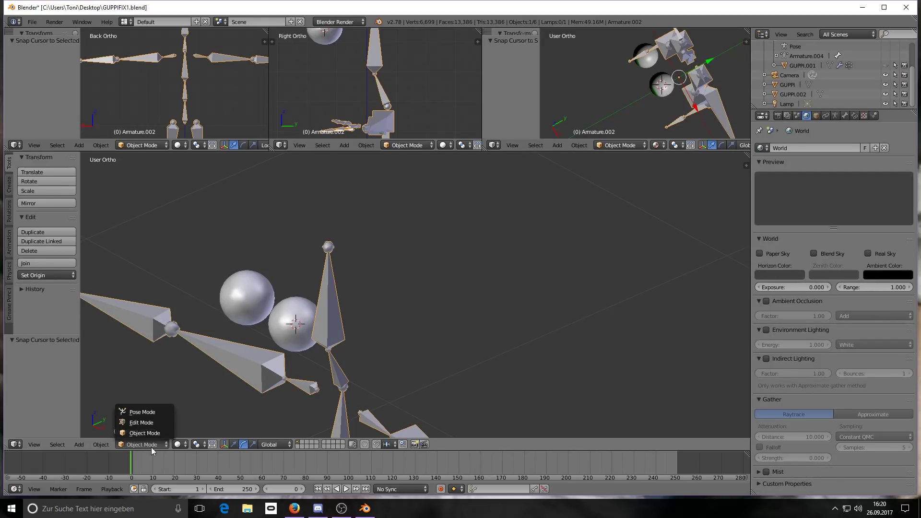
pyautogui.click(153, 422)
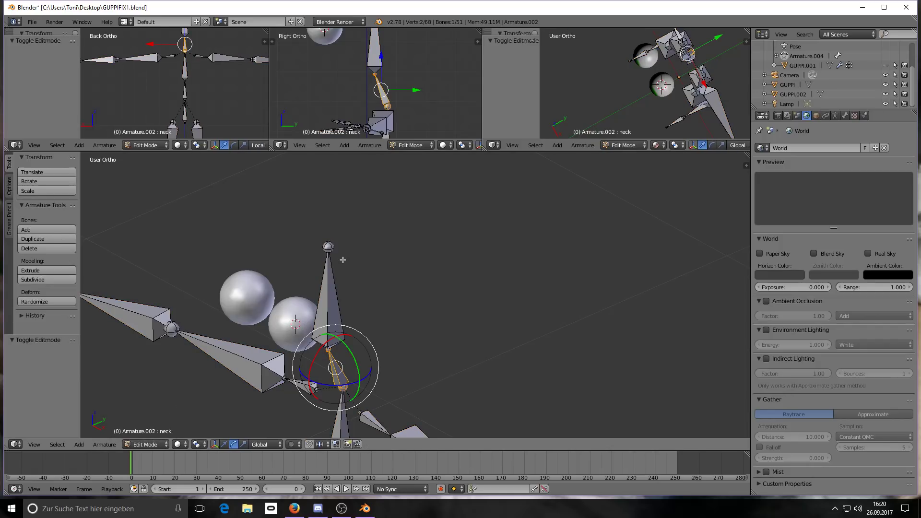
# Extrude a new bone about 0.081 upward along Z from the tip of the face bone, with the X and Y offsets set to 0.
pyautogui.rightClick(328, 247)
pyautogui.press('e')
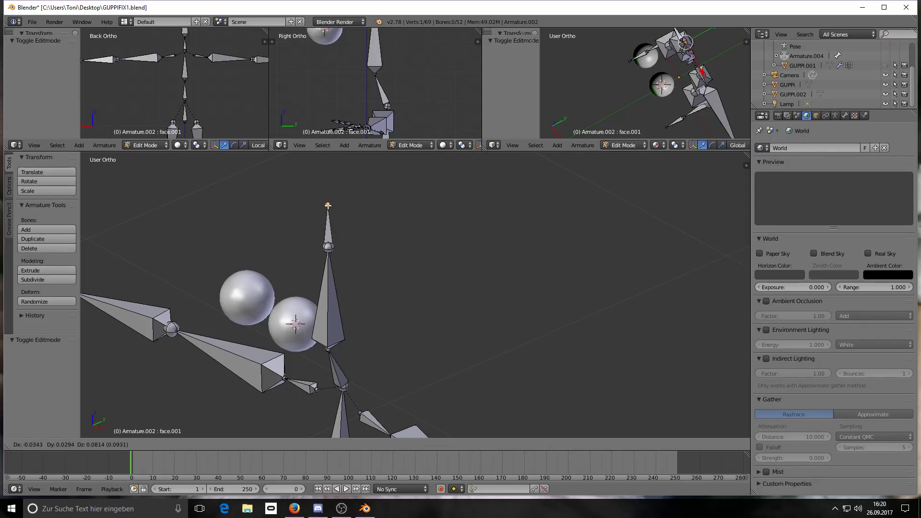
pyautogui.click(327, 205)
pyautogui.click(49, 399)
pyautogui.press('BackSpace')
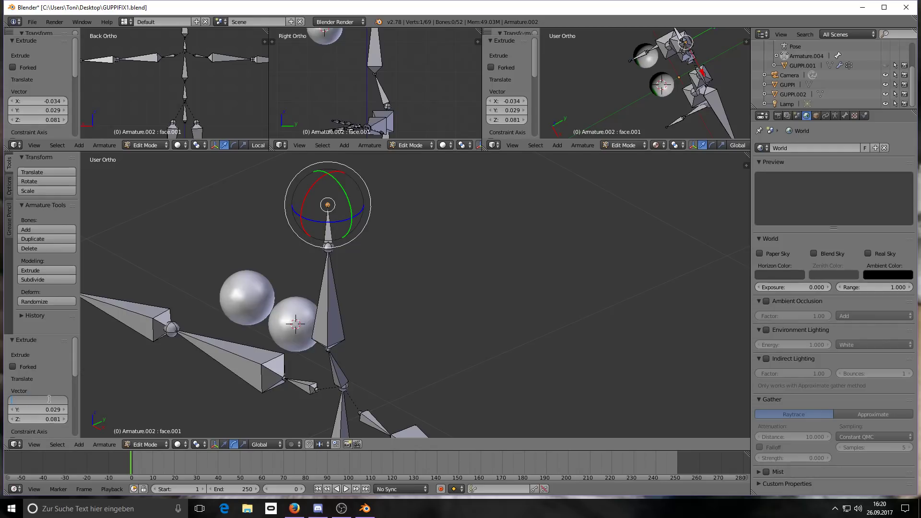
pyautogui.press('Return')
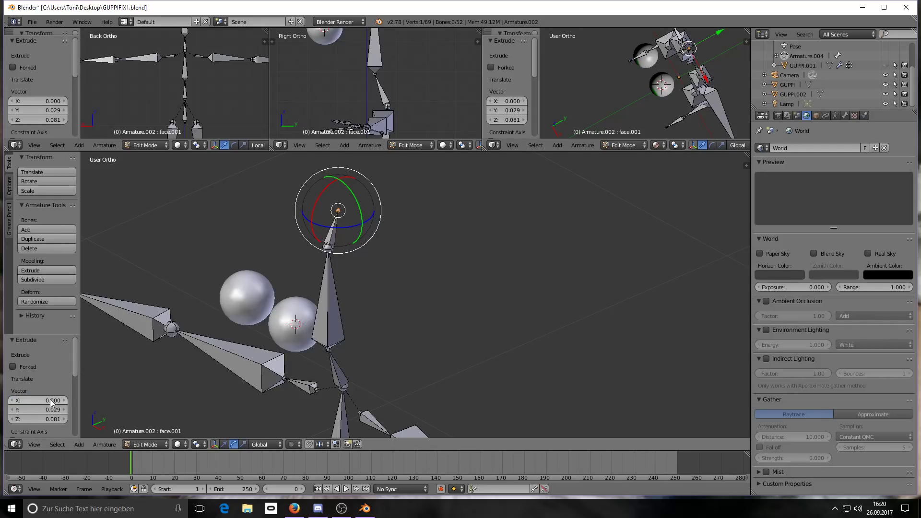
pyautogui.click(32, 409)
pyautogui.press('BackSpace')
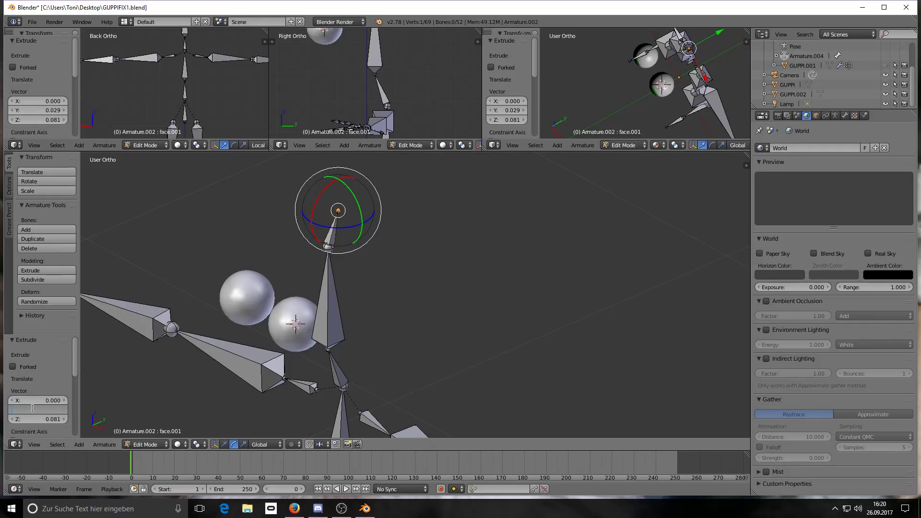
pyautogui.write('0')
pyautogui.press('Return')
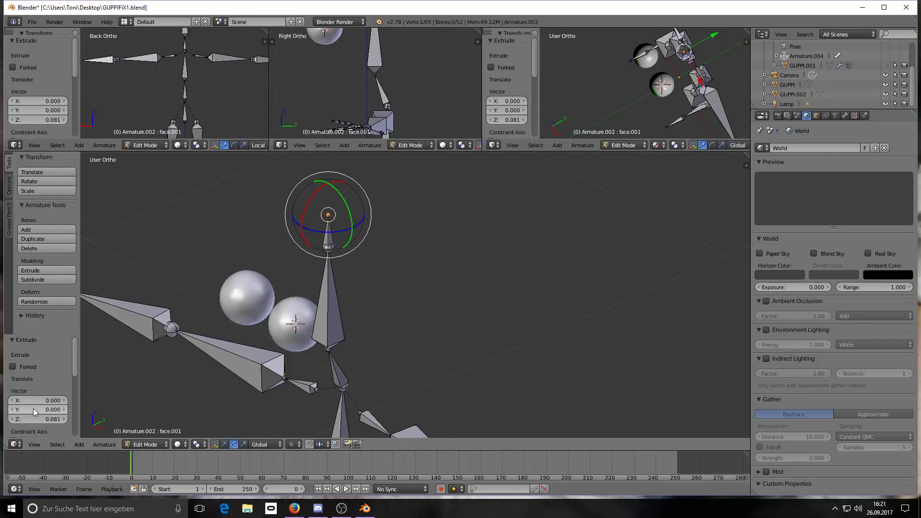
# Switch to the translate manipulator and select the whole newly extruded bone above the face bone.
pyautogui.click(224, 444)
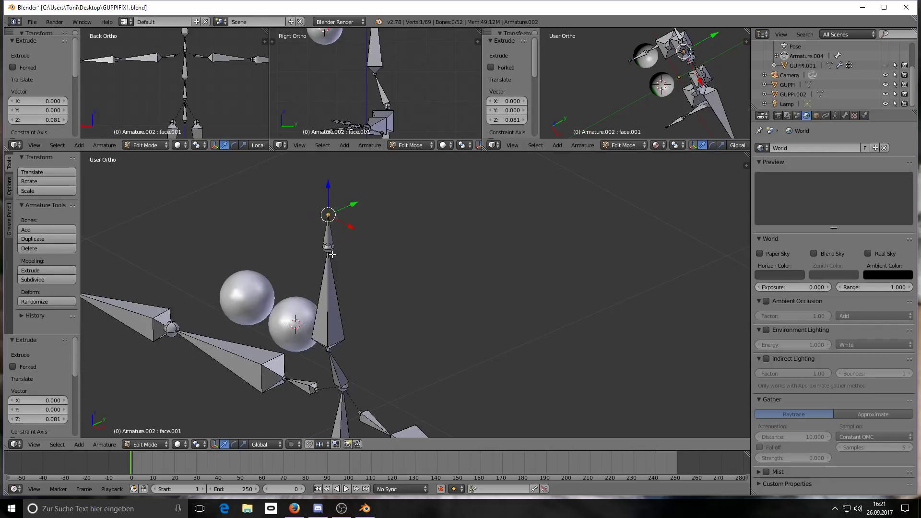
pyautogui.rightClick(329, 239)
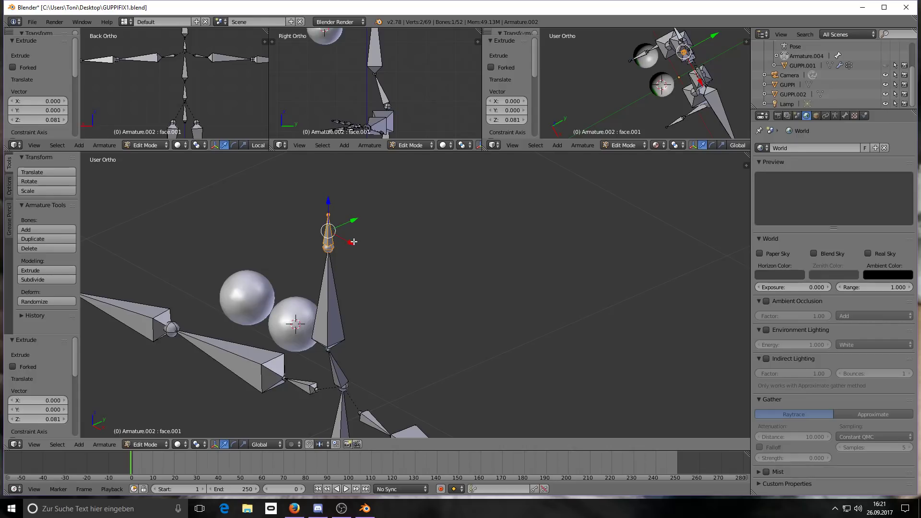
# Try moving the new bone about -0.013 along the global Y axis in the right-side view, and undo the move.
pyautogui.scroll(2, 297, 328)
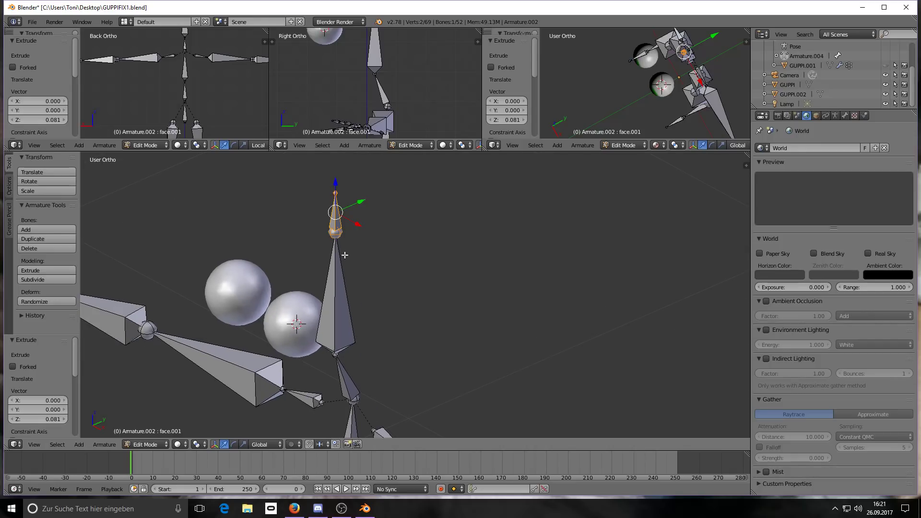
pyautogui.moveTo(428, 261); pyautogui.dragTo(395, 264, button='middle')
pyautogui.scroll(-3, 206, 362)
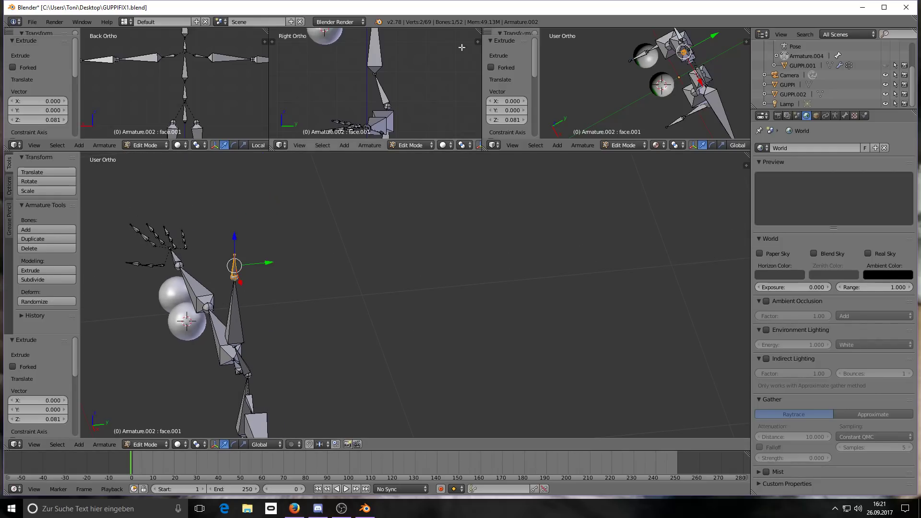
pyautogui.scroll(-3, 412, 87)
pyautogui.scroll(-1, 407, 95)
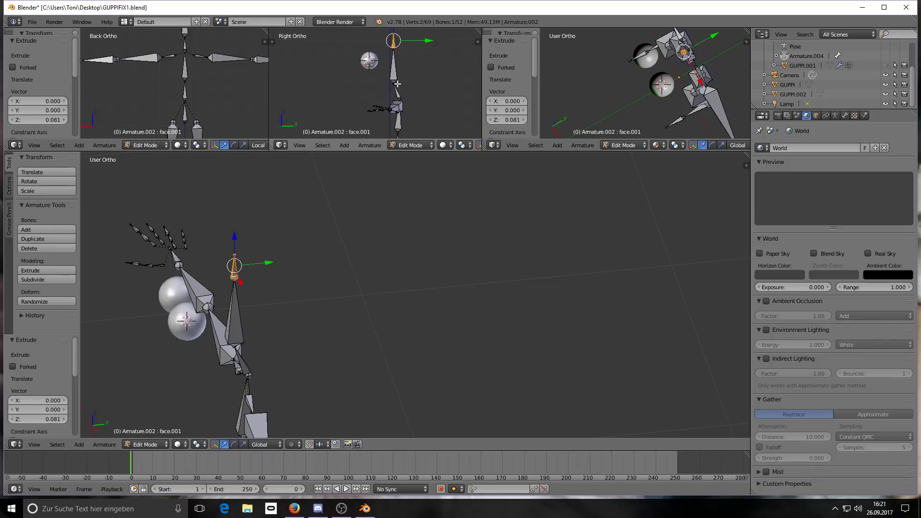
pyautogui.scroll(-2, 387, 117)
pyautogui.scroll(-1, 388, 117)
pyautogui.scroll(3, 382, 60)
pyautogui.scroll(-2, 401, 131)
pyautogui.scroll(3, 373, 83)
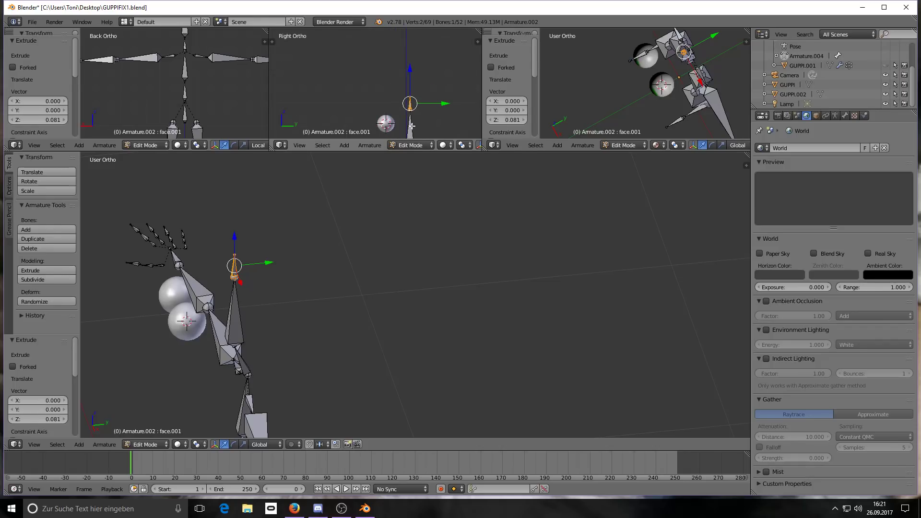
pyautogui.scroll(3, 413, 129)
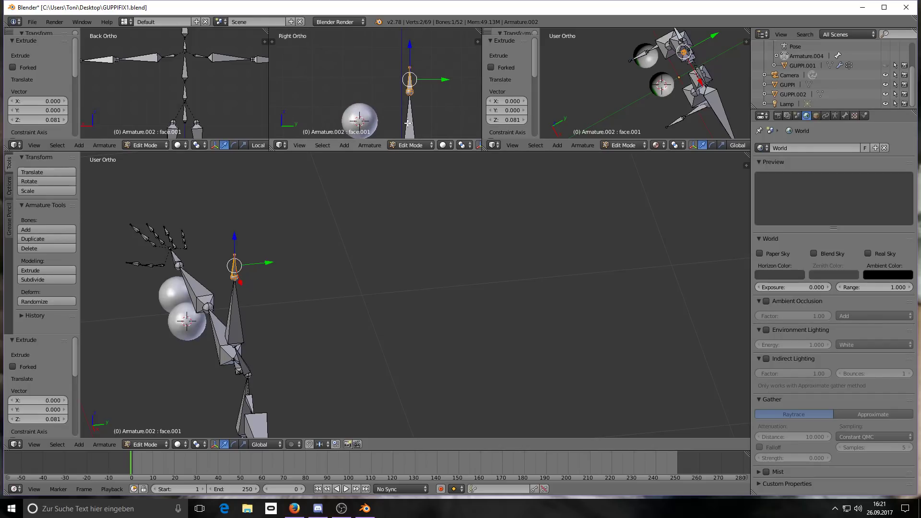
pyautogui.press('g')
pyautogui.press('y')
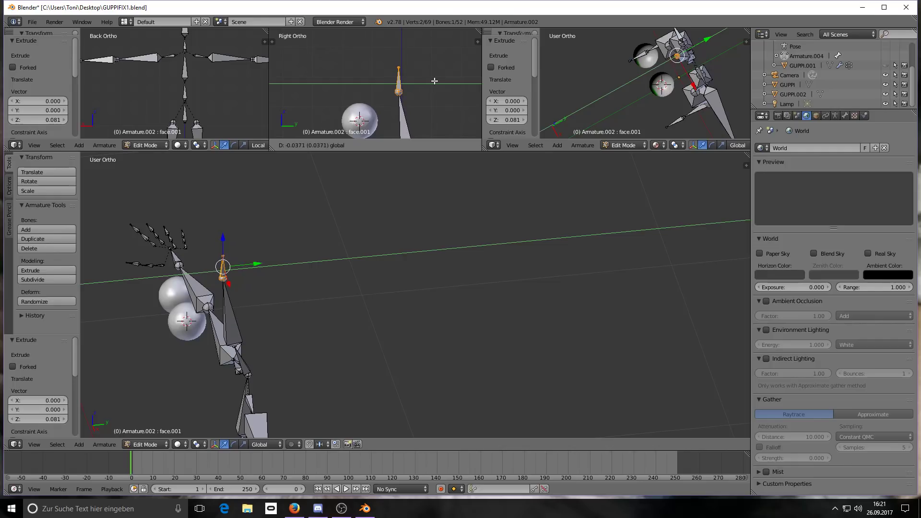
pyautogui.click(441, 81)
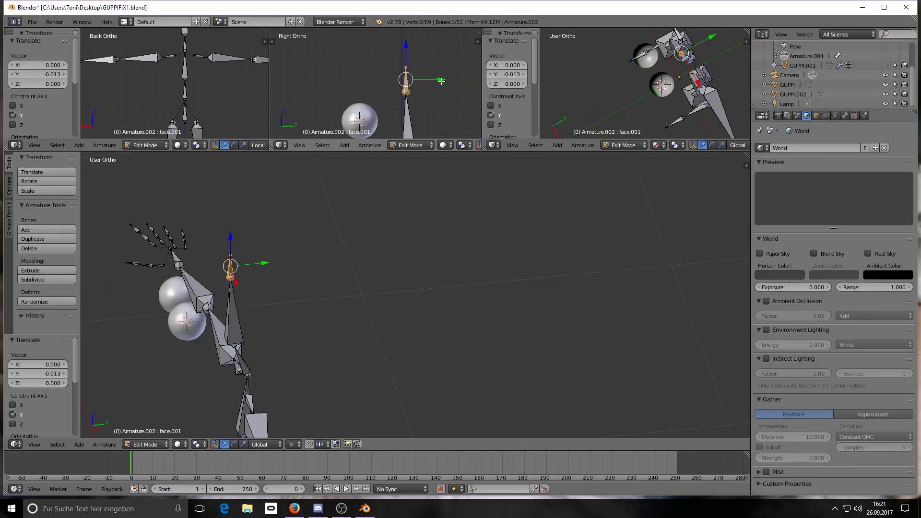
pyautogui.hotkey('ctrl', 'z')
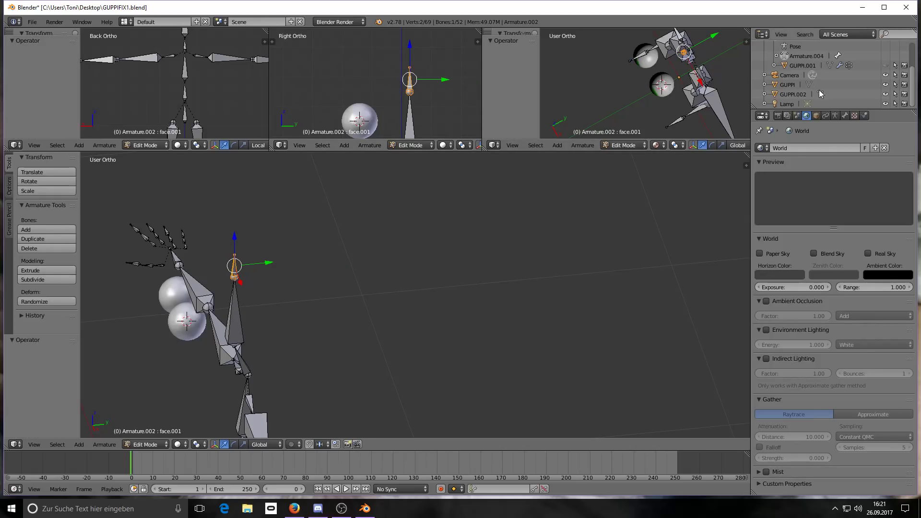
# Display the new bone's properties and turn off its Connected relation to the parent bone face.
pyautogui.click(845, 116)
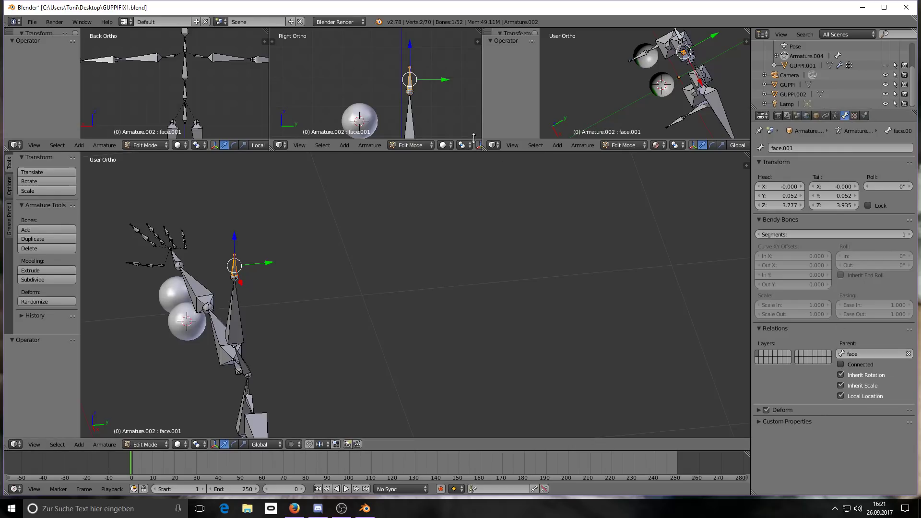
# Move the bone above the face bone about -0.169 along Y and -0.103 along Z, bringing its head to the eyeball's centre in side view.
pyautogui.moveTo(446, 80); pyautogui.dragTo(394, 78)
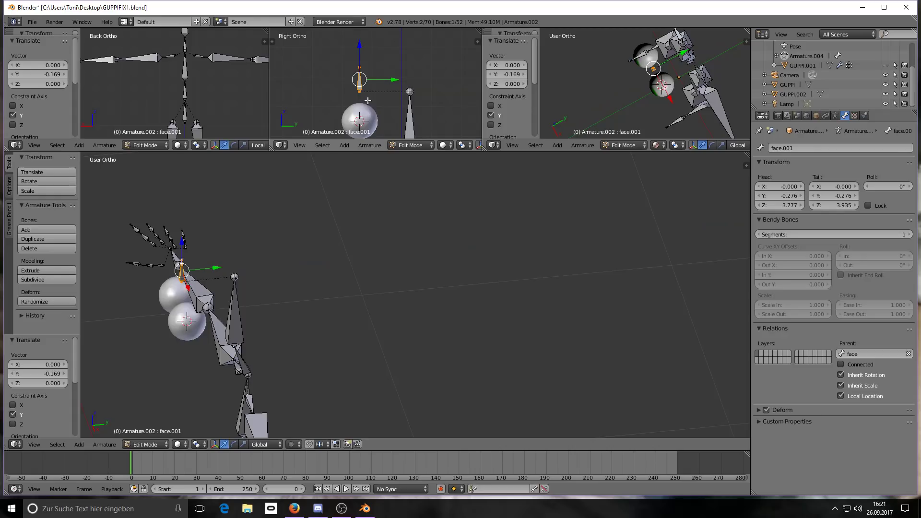
pyautogui.moveTo(359, 54); pyautogui.dragTo(356, 75)
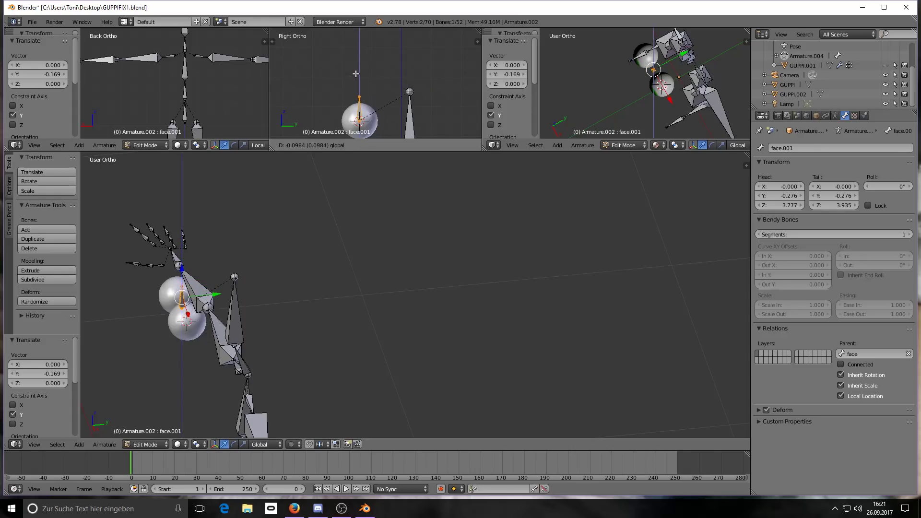
pyautogui.moveTo(355, 76); pyautogui.dragTo(356, 76)
pyautogui.scroll(4, 360, 110)
pyautogui.scroll(3, 365, 110)
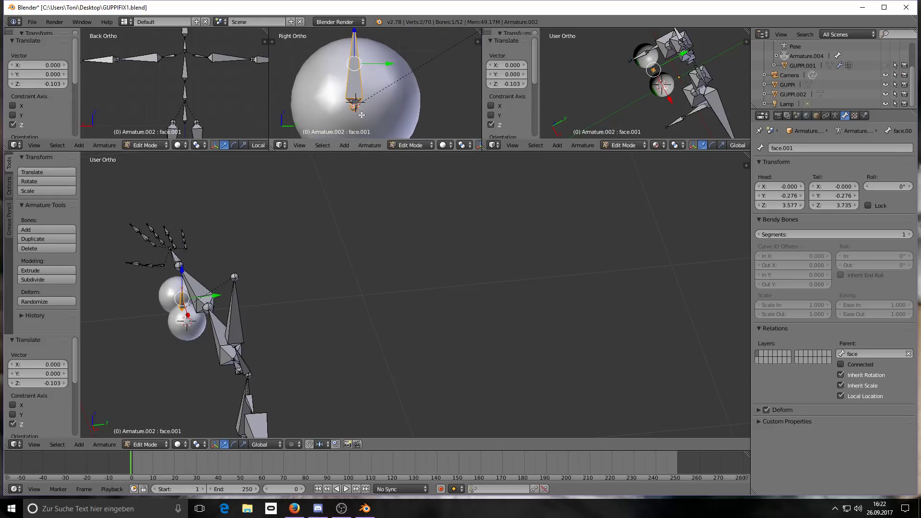
pyautogui.scroll(-1, 362, 98)
pyautogui.scroll(-1, 361, 97)
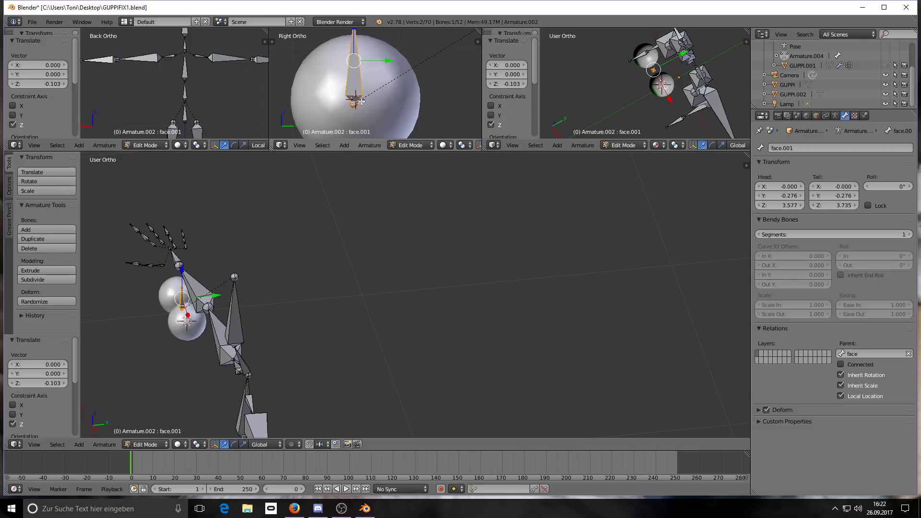
# Fine-tune the selected bone along Y and Z so its head sits at about Y -0.274, Z 3.585 in the eyeball's centre.
pyautogui.scroll(-1, 226, 373)
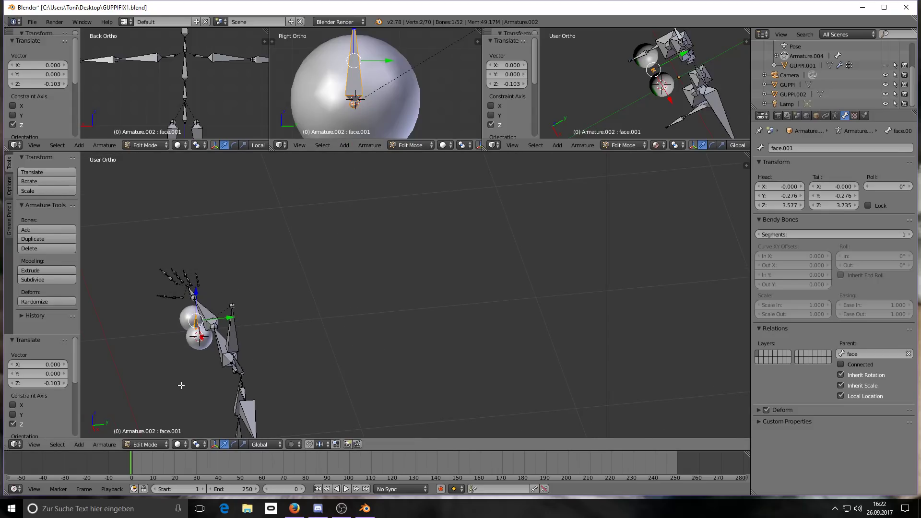
pyautogui.moveTo(335, 341); pyautogui.dragTo(310, 315, button='middle')
pyautogui.moveTo(162, 350); pyautogui.dragTo(527, 355, button='middle')
pyautogui.scroll(-2, 538, 356)
pyautogui.scroll(-1, 470, 359)
pyautogui.scroll(3, 314, 358)
pyautogui.scroll(3, 317, 337)
pyautogui.scroll(5, 298, 321)
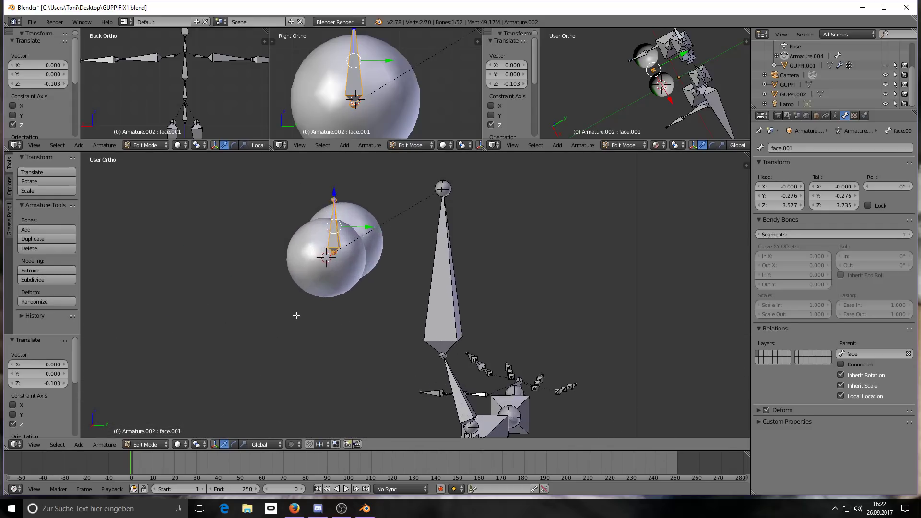
pyautogui.moveTo(331, 284); pyautogui.dragTo(346, 299, button='middle')
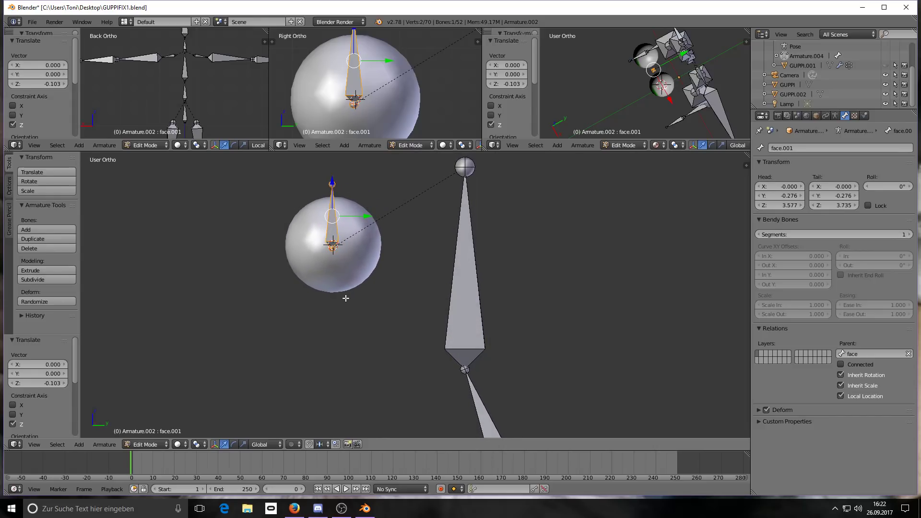
pyautogui.scroll(1, 342, 222)
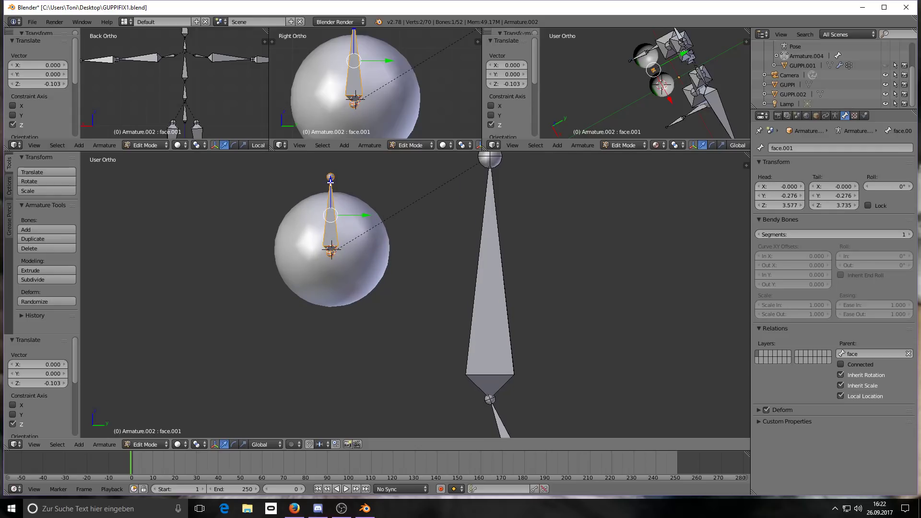
pyautogui.moveTo(365, 215); pyautogui.dragTo(367, 216)
pyautogui.moveTo(334, 182); pyautogui.dragTo(335, 178)
pyautogui.scroll(3, 330, 270)
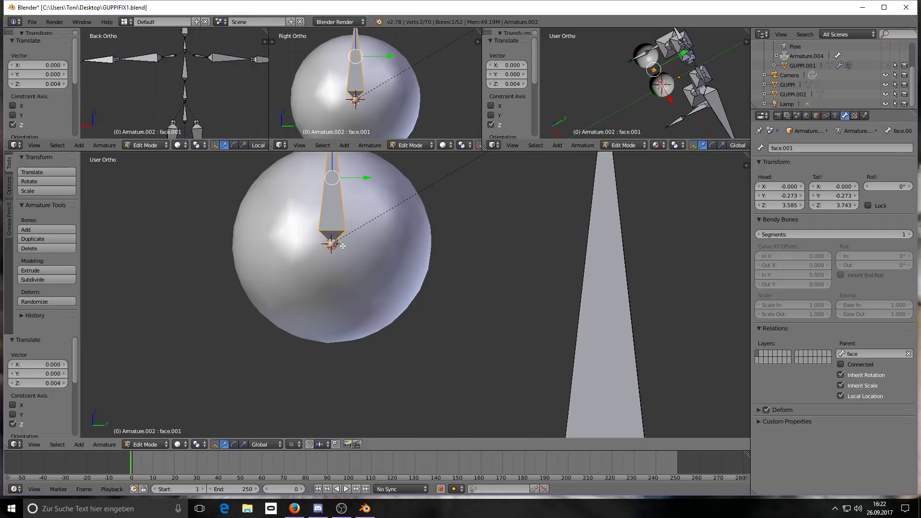
pyautogui.moveTo(368, 178); pyautogui.dragTo(367, 178)
pyautogui.scroll(-4, 350, 240)
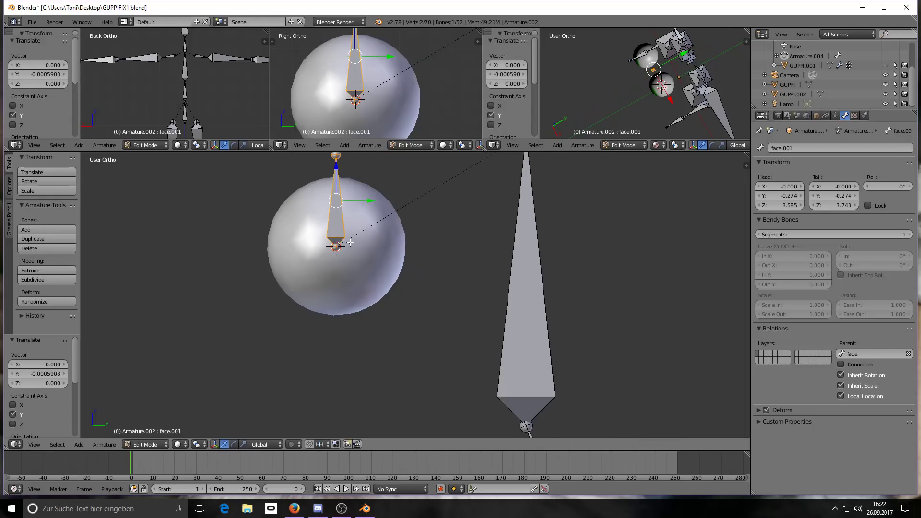
# Move the selected bone about 0.081 along X so its head lies in the centre of the eyeball marked by the 3D cursor.
pyautogui.moveTo(347, 236); pyautogui.dragTo(398, 255, button='middle')
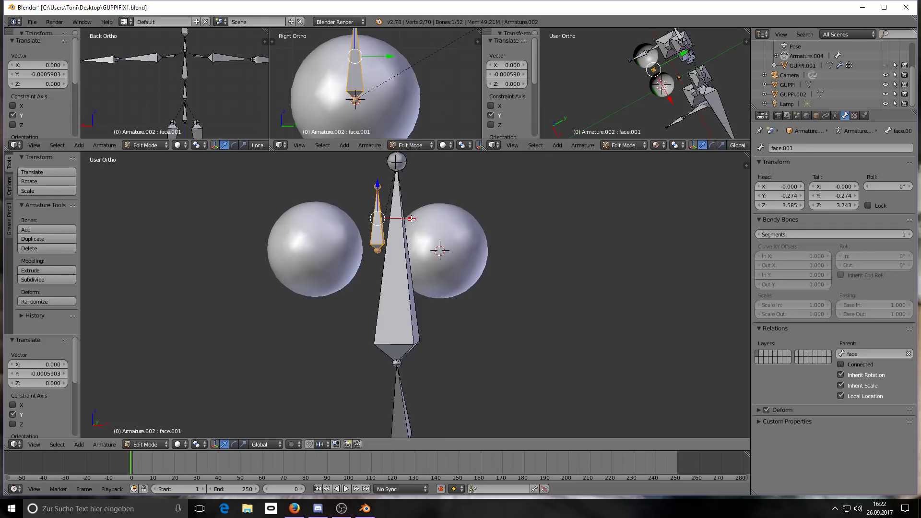
pyautogui.press('g')
pyautogui.press('x')
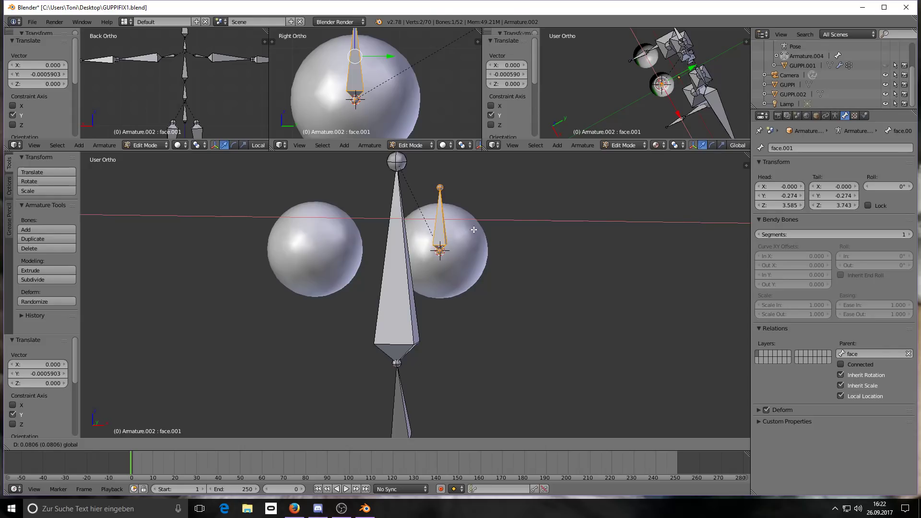
pyautogui.click(473, 230)
pyautogui.scroll(2, 456, 252)
pyautogui.scroll(3, 450, 250)
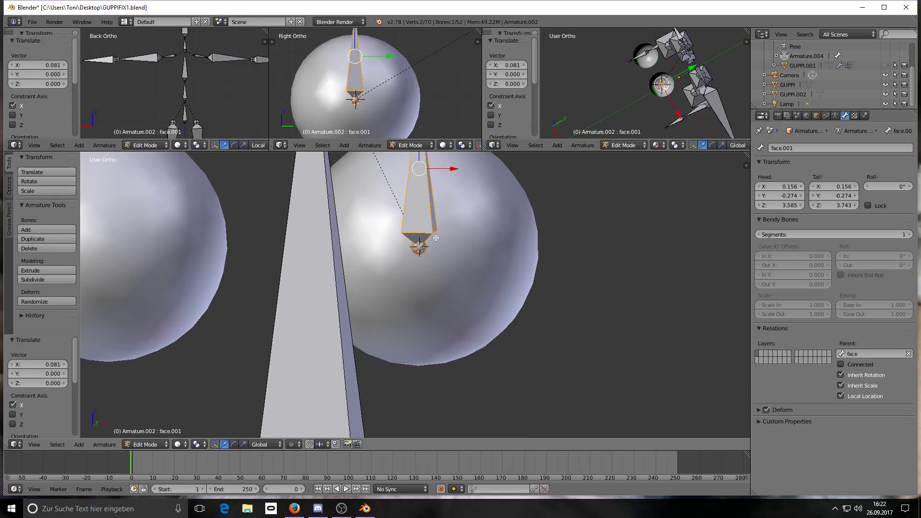
pyautogui.scroll(-1, 437, 219)
pyautogui.scroll(-2, 432, 230)
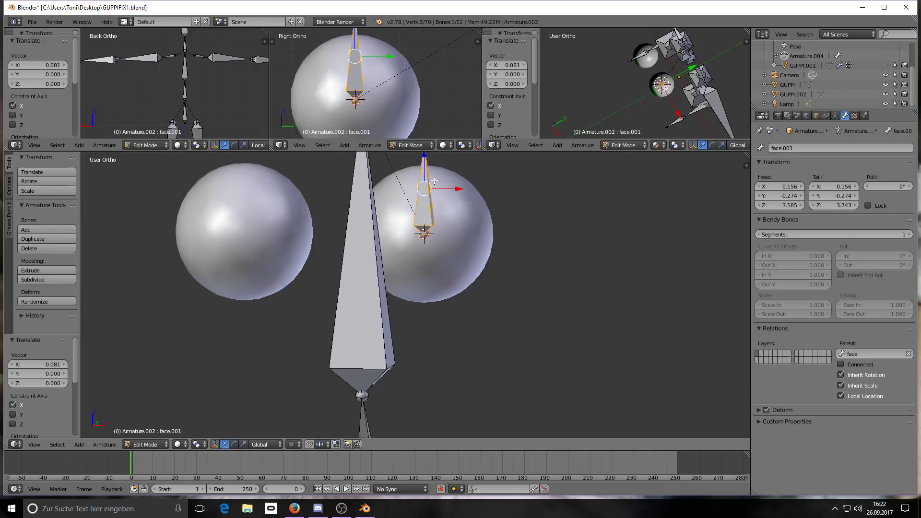
pyautogui.scroll(-1, 424, 176)
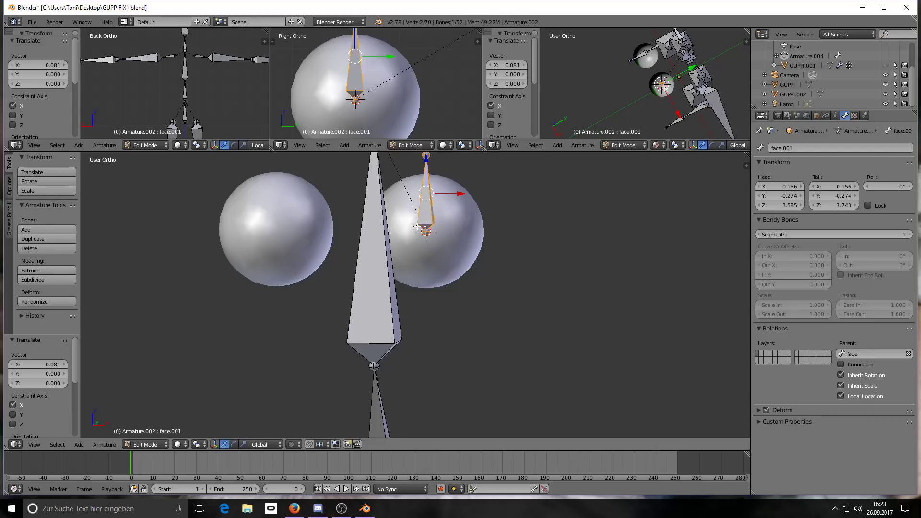
# Nudge the eye bone up about 0.0007 along Z to align its head with the 3D cursor.
pyautogui.scroll(1, 427, 202)
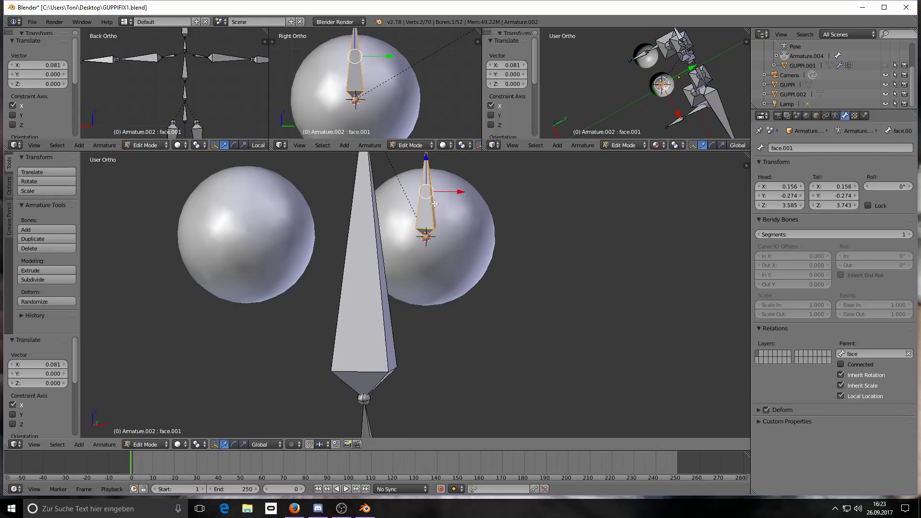
pyautogui.scroll(2, 433, 205)
pyautogui.scroll(3, 434, 220)
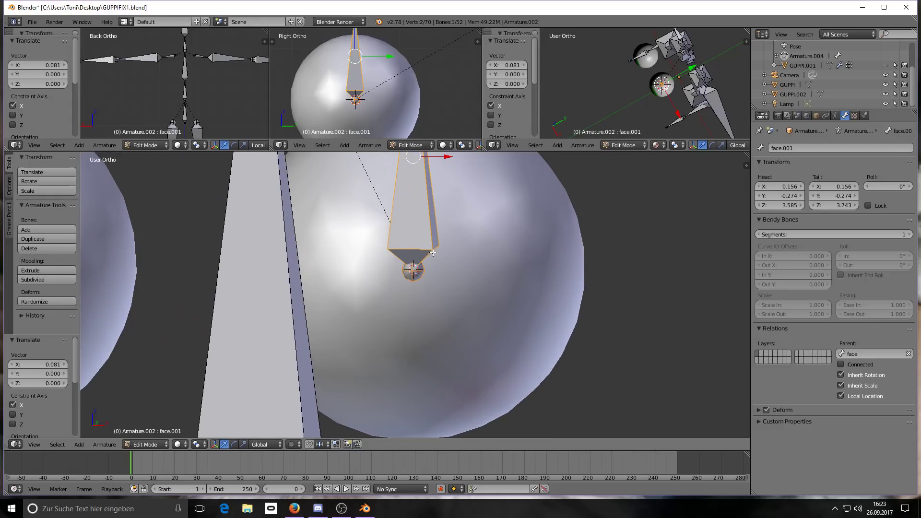
pyautogui.scroll(1, 433, 253)
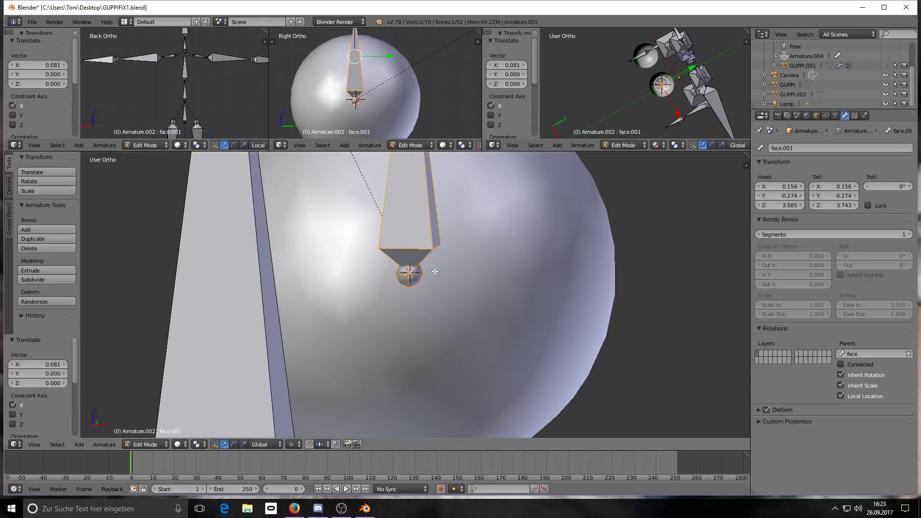
pyautogui.scroll(-2, 434, 271)
pyautogui.scroll(-3, 435, 196)
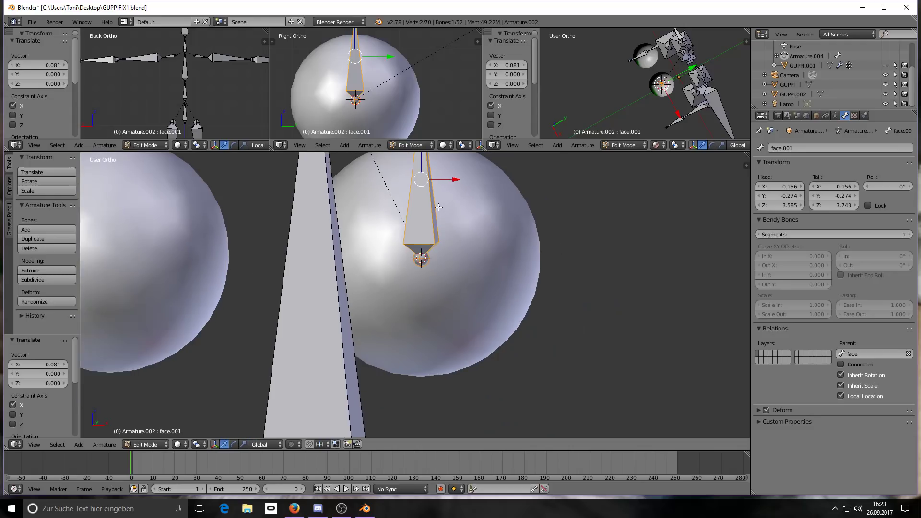
pyautogui.press('g')
pyautogui.press('z')
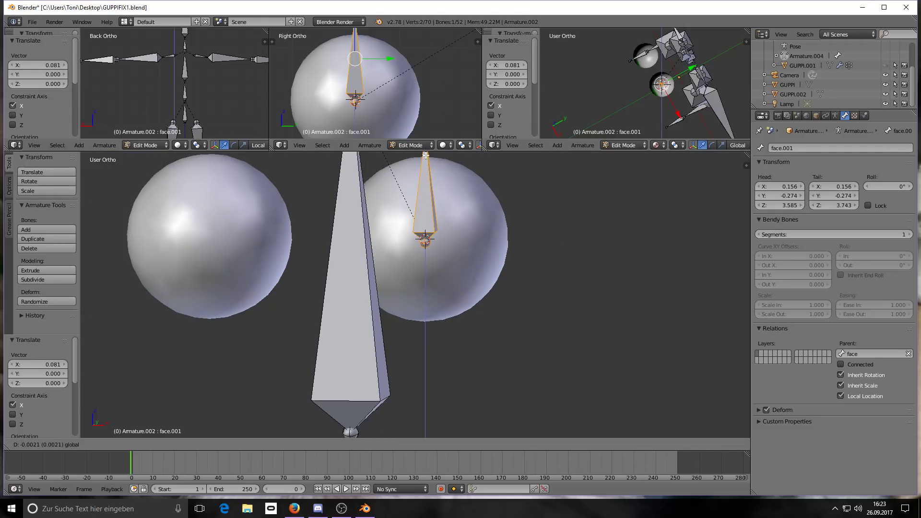
pyautogui.click(427, 435)
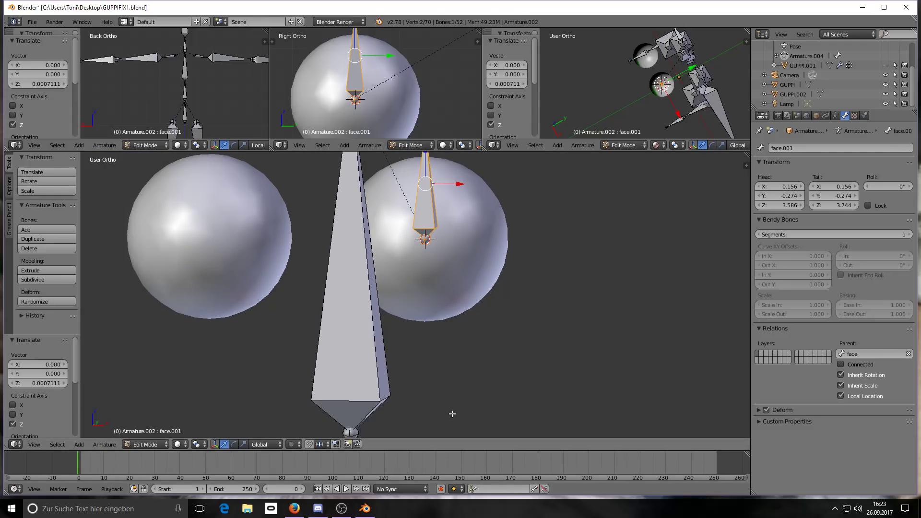
pyautogui.scroll(3, 450, 251)
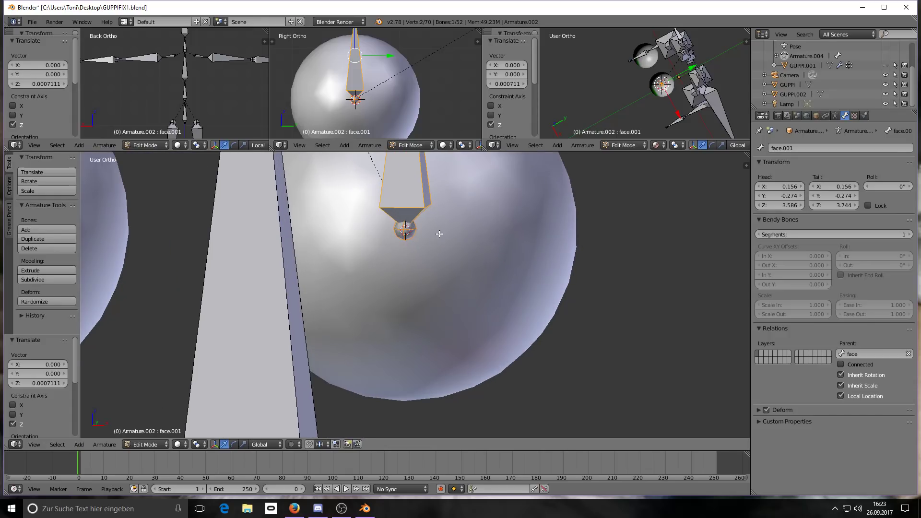
pyautogui.scroll(-3, 439, 233)
pyautogui.scroll(-1, 377, 109)
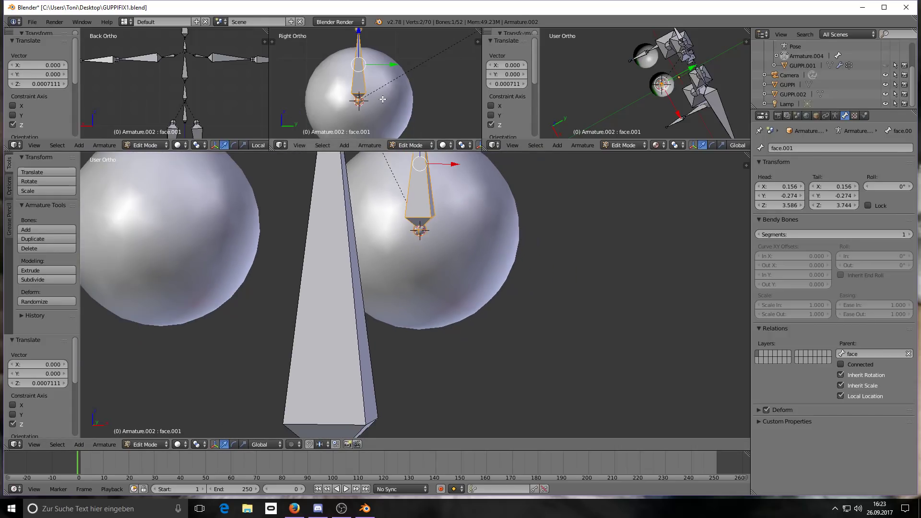
pyautogui.scroll(-2, 439, 219)
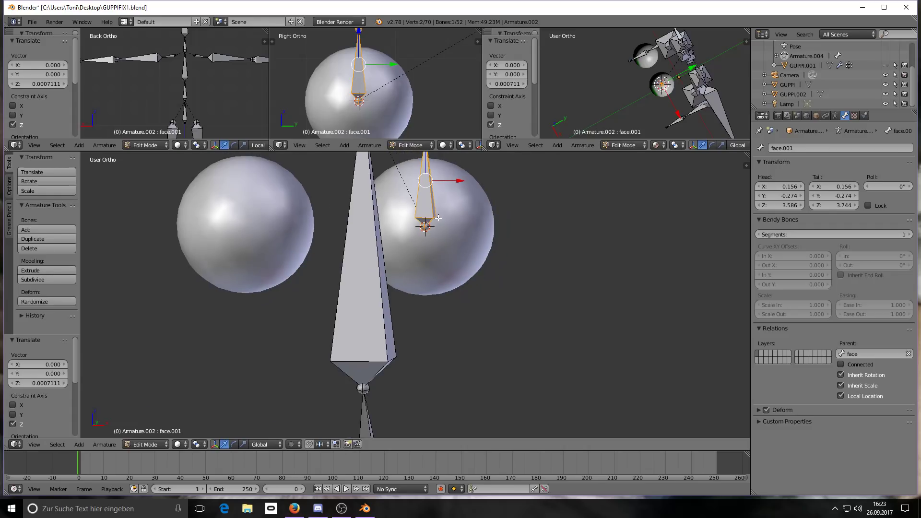
pyautogui.scroll(-3, 439, 219)
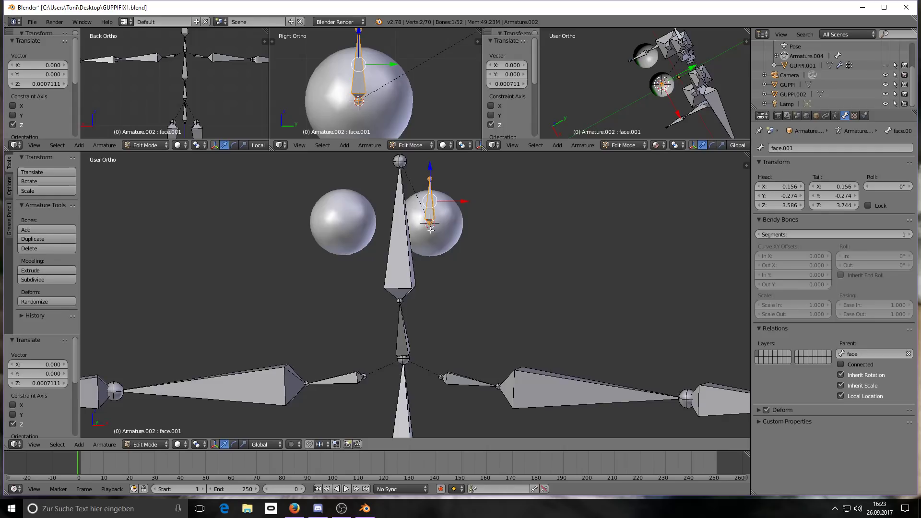
# Rename the selected eye bone as LeftEye.
pyautogui.click(104, 445)
pyautogui.click(820, 148)
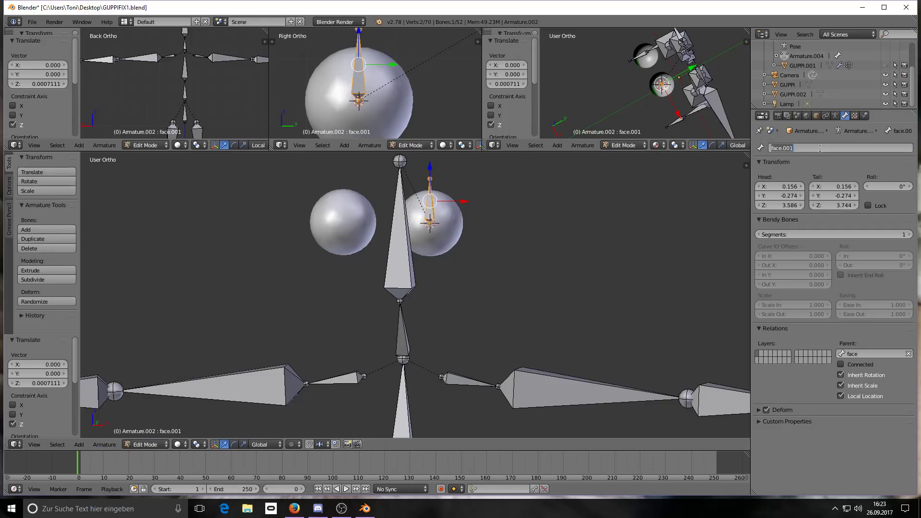
pyautogui.press('BackSpace')
pyautogui.write('LeftEye')
pyautogui.press('Return')
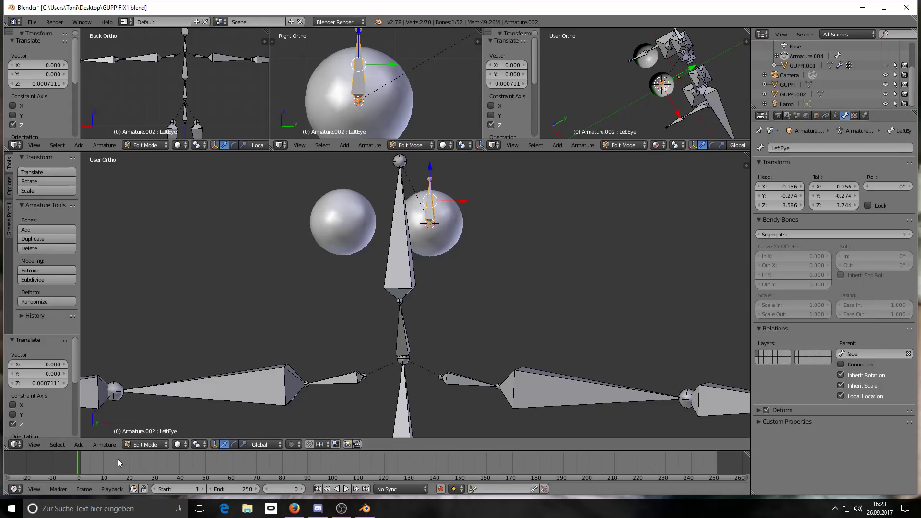
# Symmetrize the LeftEye bone to create a mirrored bone in the other eyeball.
pyautogui.click(108, 445)
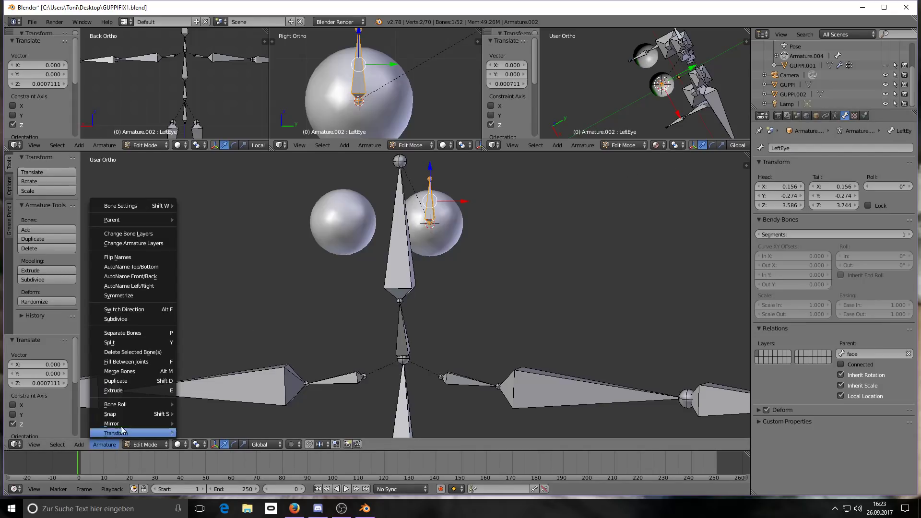
pyautogui.click(132, 295)
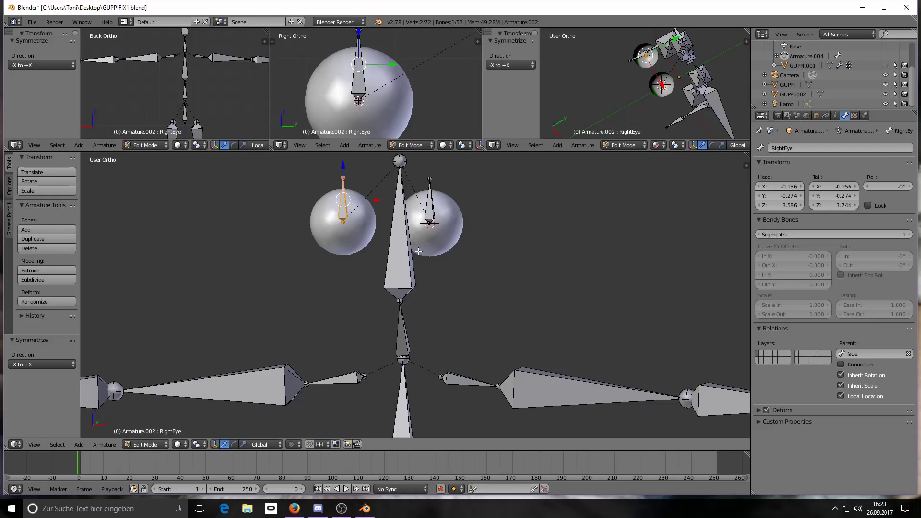
pyautogui.moveTo(396, 241)
pyautogui.mouseDown(button='middle')
pyautogui.moveTo(399, 231)
pyautogui.moveTo(412, 238)
pyautogui.mouseUp(button='middle')
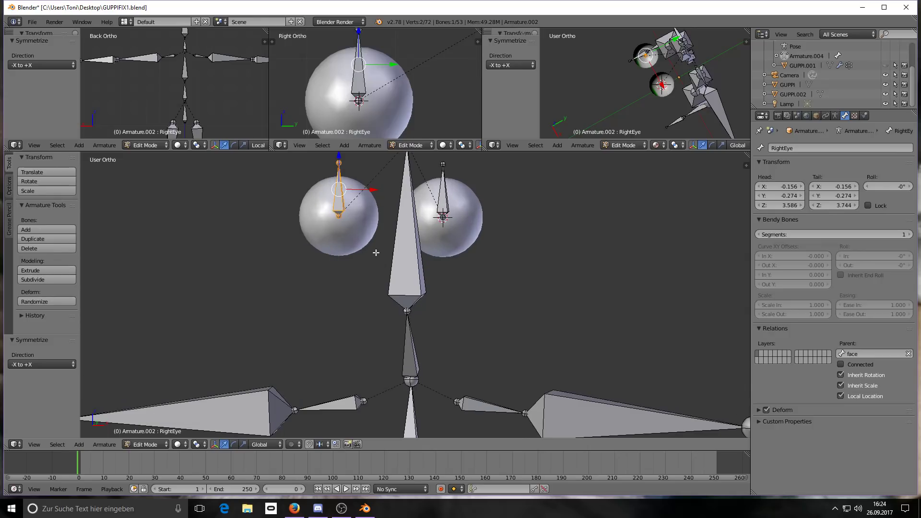
# Select the LeftEye bone and switch the armature from Edit Mode to Pose Mode.
pyautogui.rightClick(431, 202)
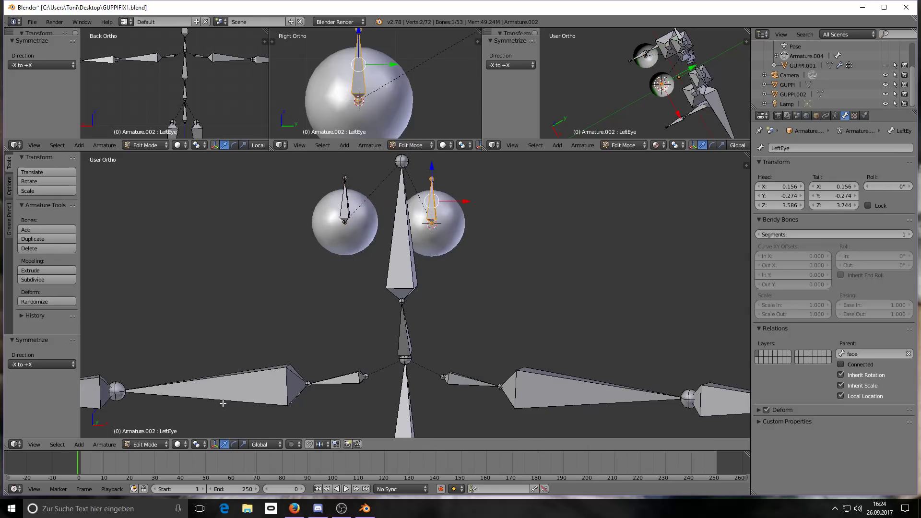
pyautogui.click(151, 446)
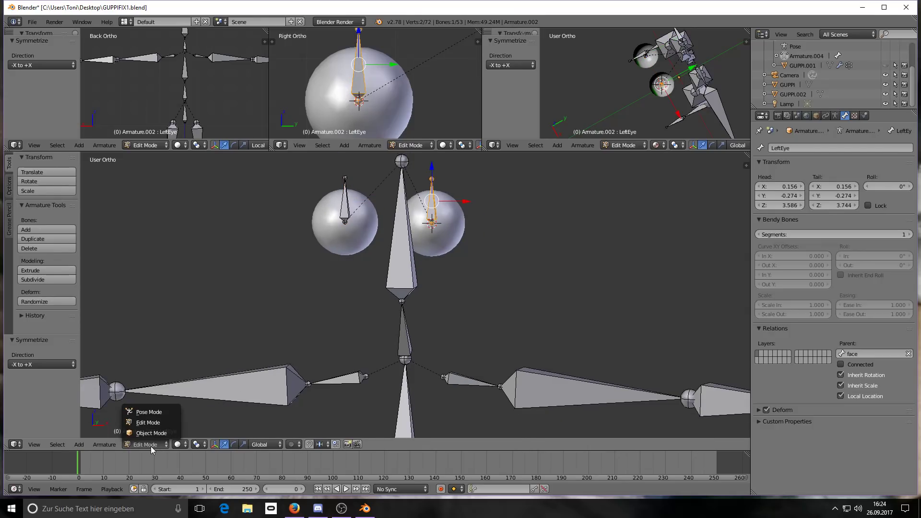
pyautogui.click(157, 411)
pyautogui.scroll(1, 437, 235)
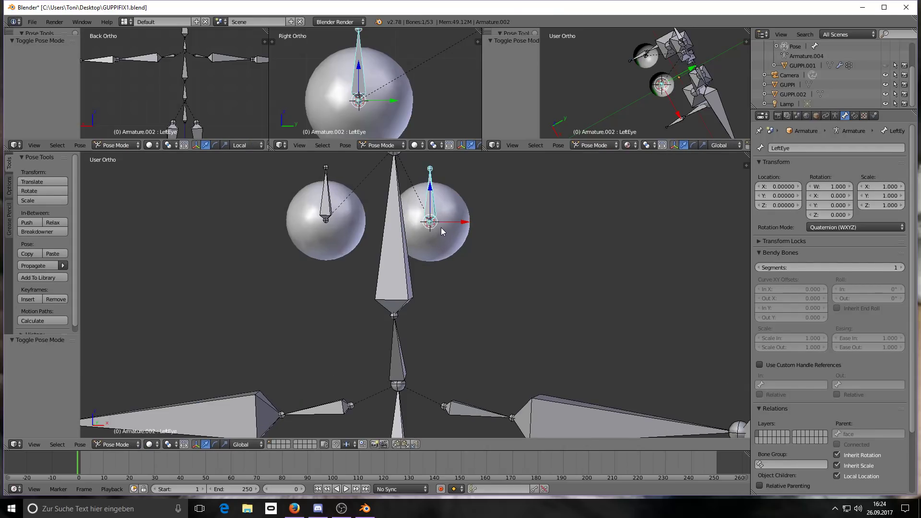
pyautogui.scroll(-1, 434, 206)
pyautogui.scroll(1, 434, 205)
# Parent the eyeball mesh around the LeftEye bone to the armature with automatic weights.
pyautogui.rightClick(322, 211)
pyautogui.rightClick(430, 196)
pyautogui.rightClick(448, 211)
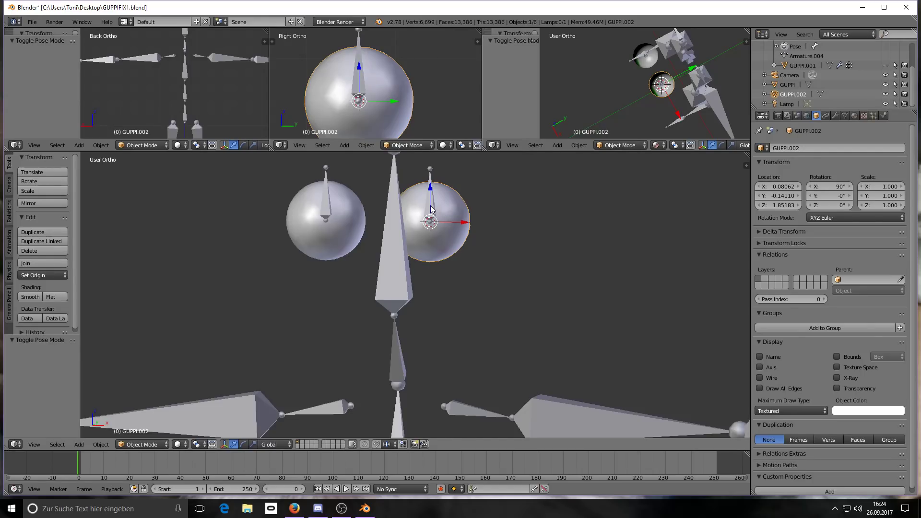
pyautogui.rightClick(430, 207)
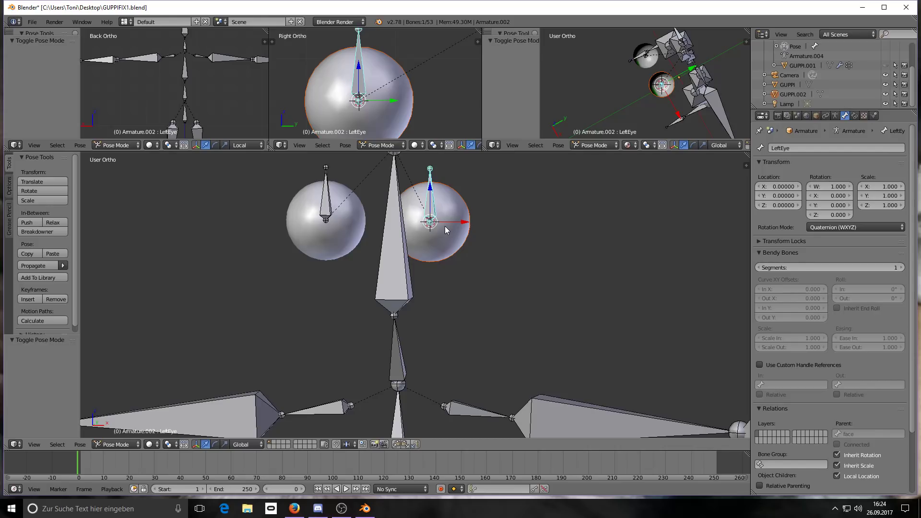
pyautogui.hotkey('ctrl', 'p')
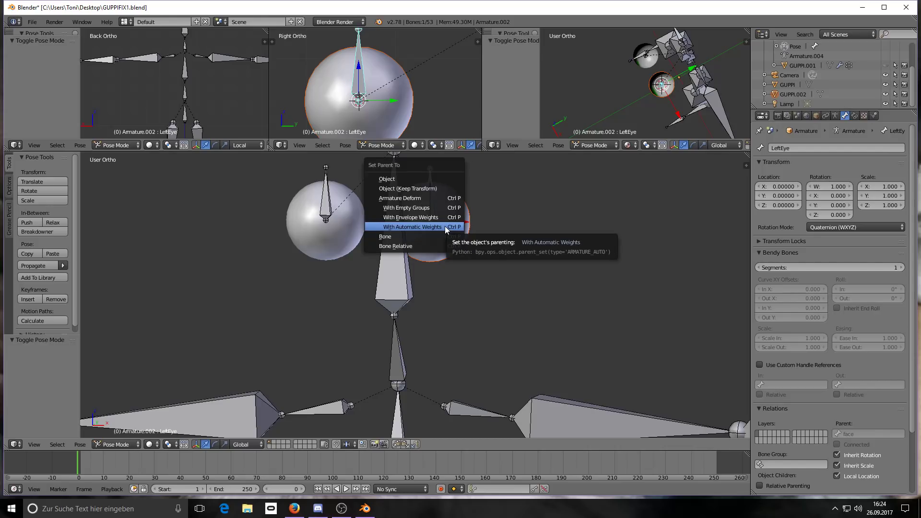
pyautogui.click(444, 226)
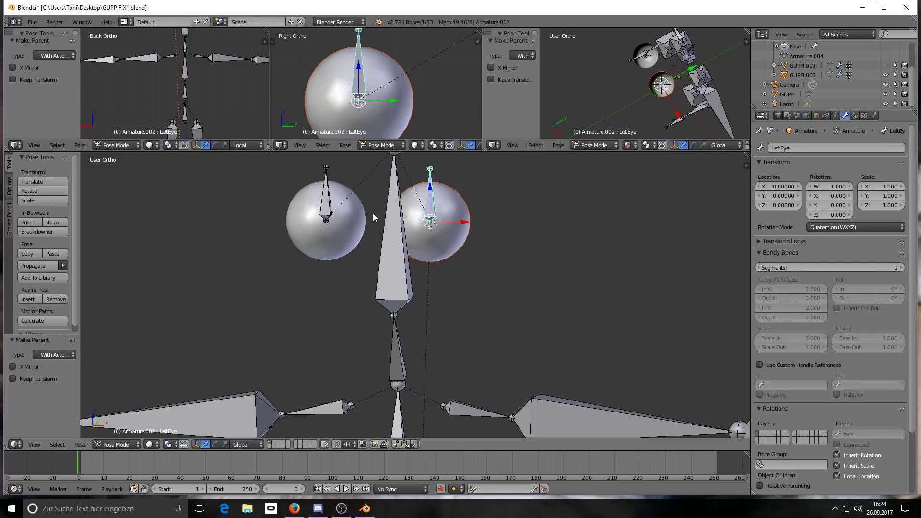
# Parent the eyeball mesh around the RightEye bone to the armature with automatic weights.
pyautogui.rightClick(394, 235)
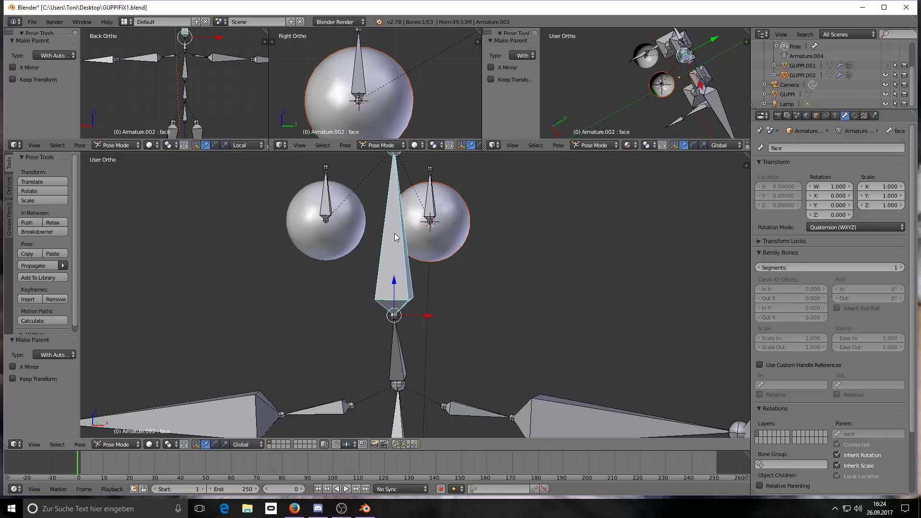
pyautogui.rightClick(422, 235)
pyautogui.rightClick(401, 234)
pyautogui.rightClick(328, 206)
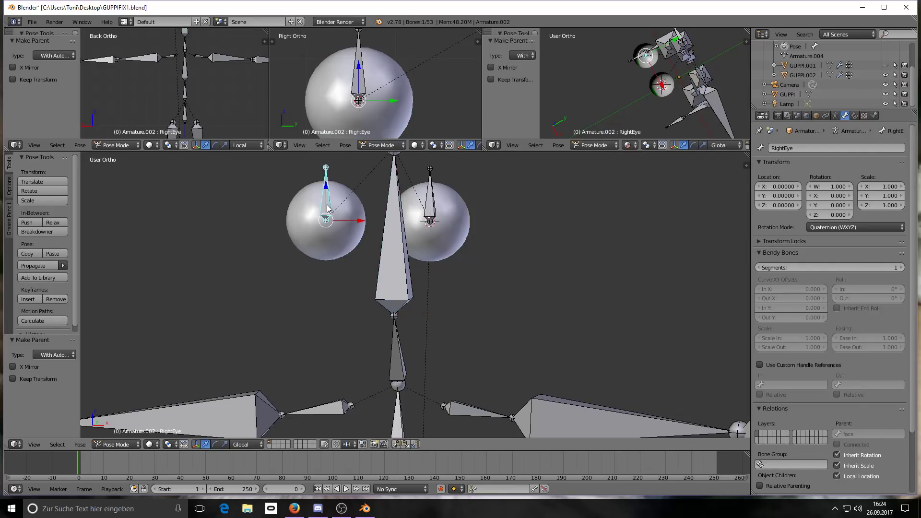
pyautogui.rightClick(298, 212)
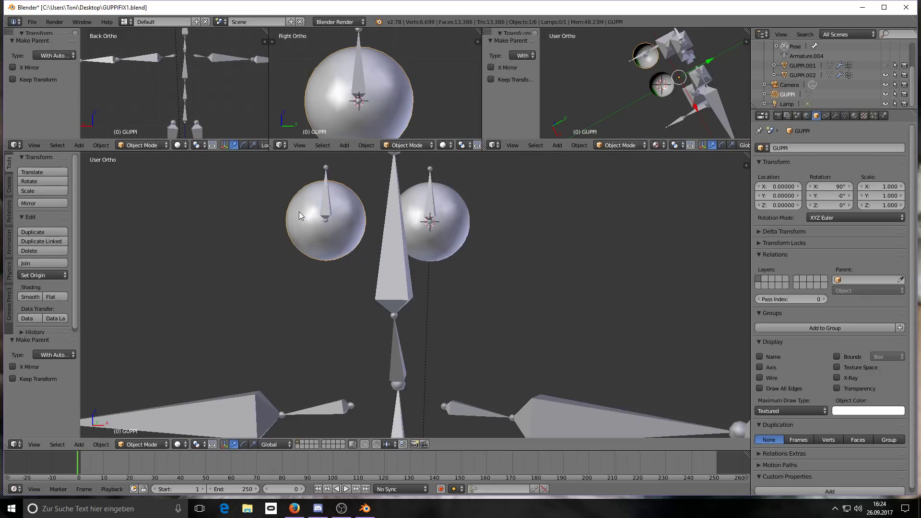
pyautogui.rightClick(326, 201)
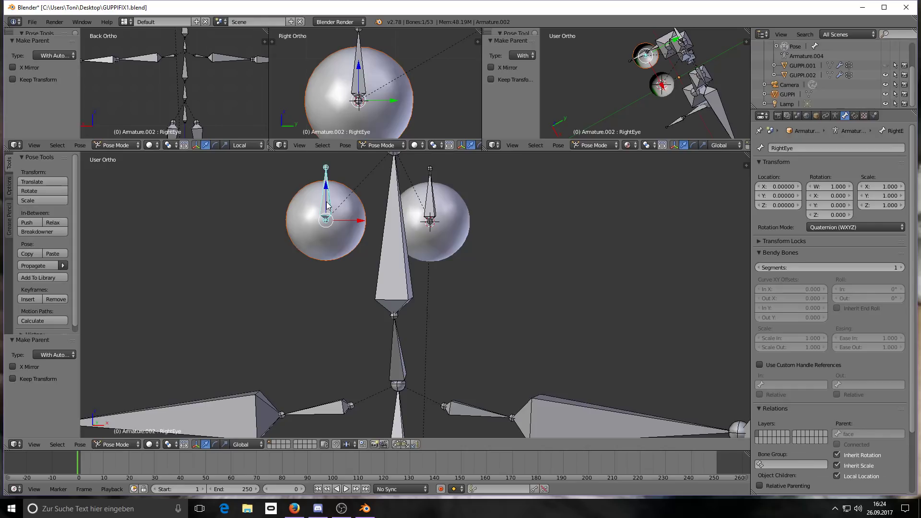
pyautogui.hotkey('ctrl', 'p')
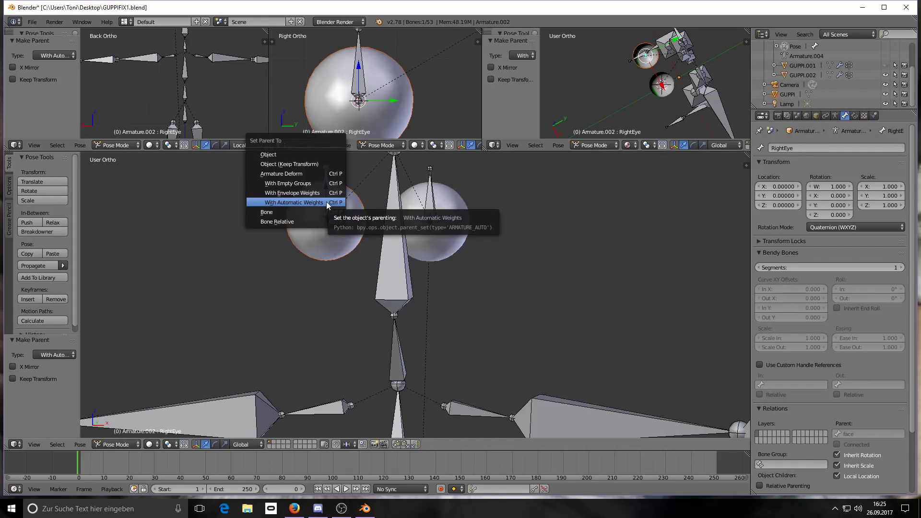
pyautogui.click(316, 202)
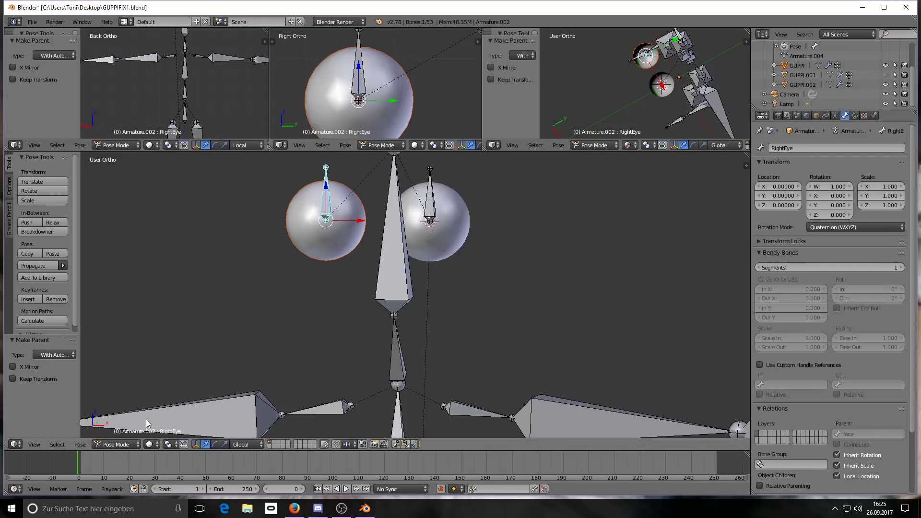
# Test the RightEye bone by rotating it about -24° around the global Z axis and clear its rotation.
pyautogui.click(215, 445)
pyautogui.moveTo(323, 223); pyautogui.dragTo(300, 241)
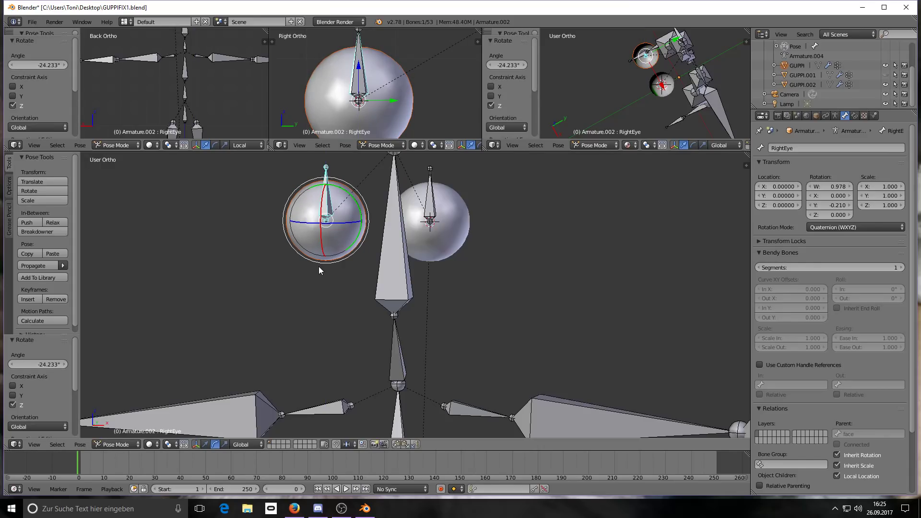
pyautogui.hotkey('alt', 'r')
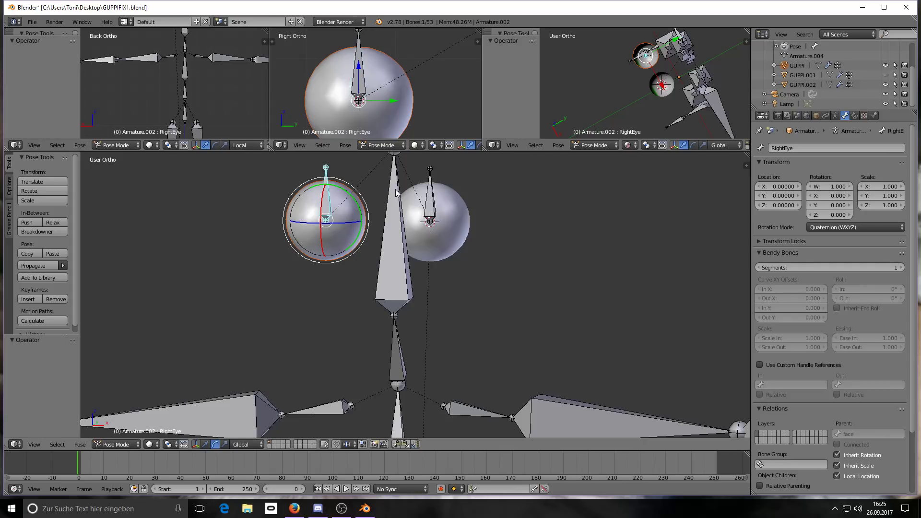
# Test the LeftEye bone by rotating it about 11° around the global Z axis and clear its rotation.
pyautogui.rightClick(433, 206)
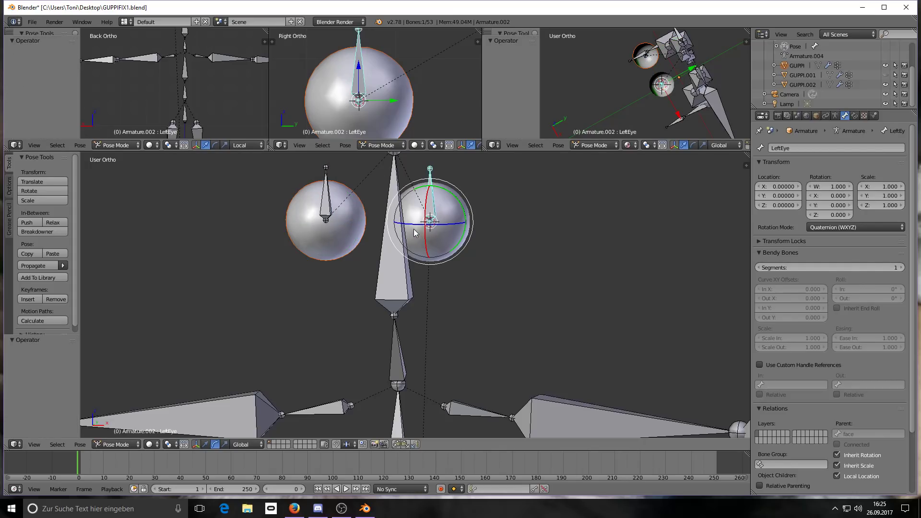
pyautogui.press('r')
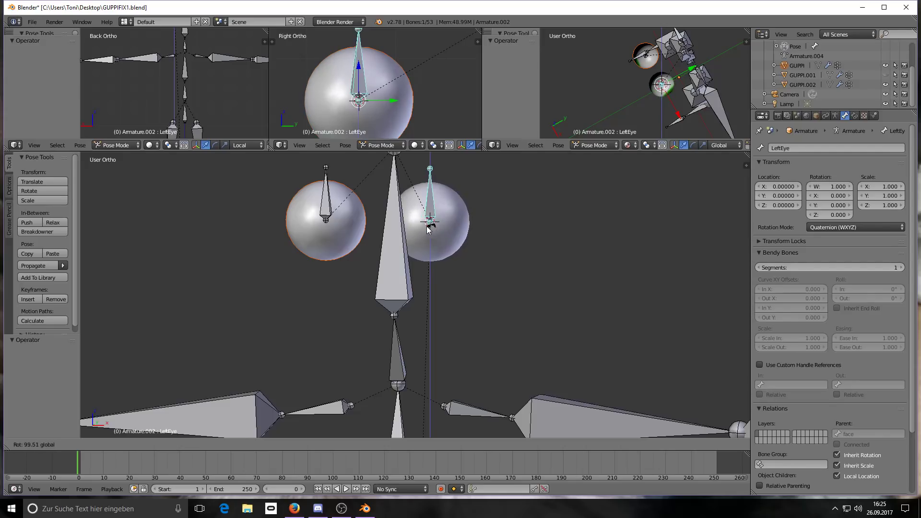
pyautogui.click(398, 238)
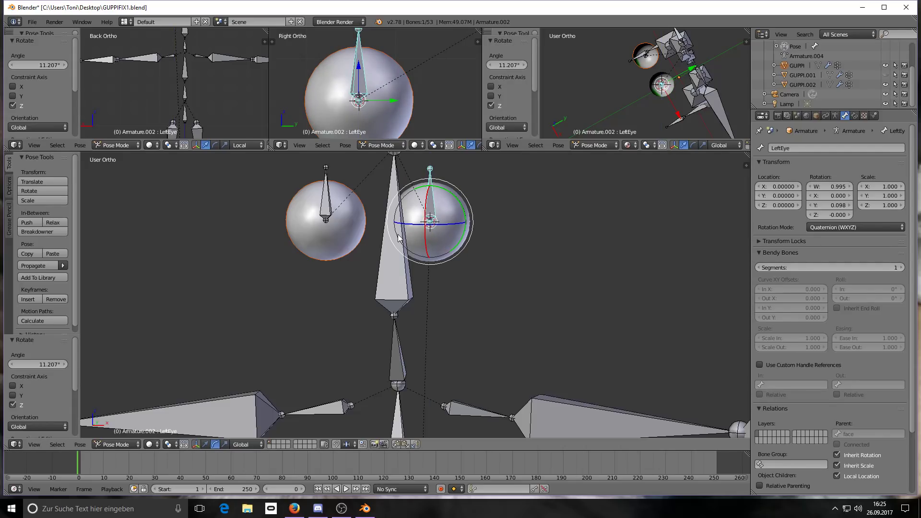
pyautogui.hotkey('alt', 'r')
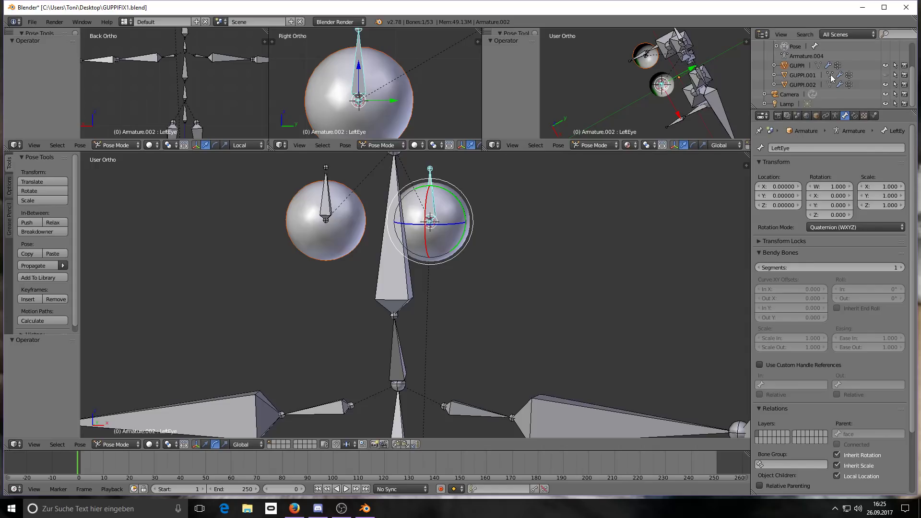
# Unhide the GUPPI.001 body mesh, test-rotate the LeftEye bone around Z inside the head and clear the rotation.
pyautogui.click(885, 75)
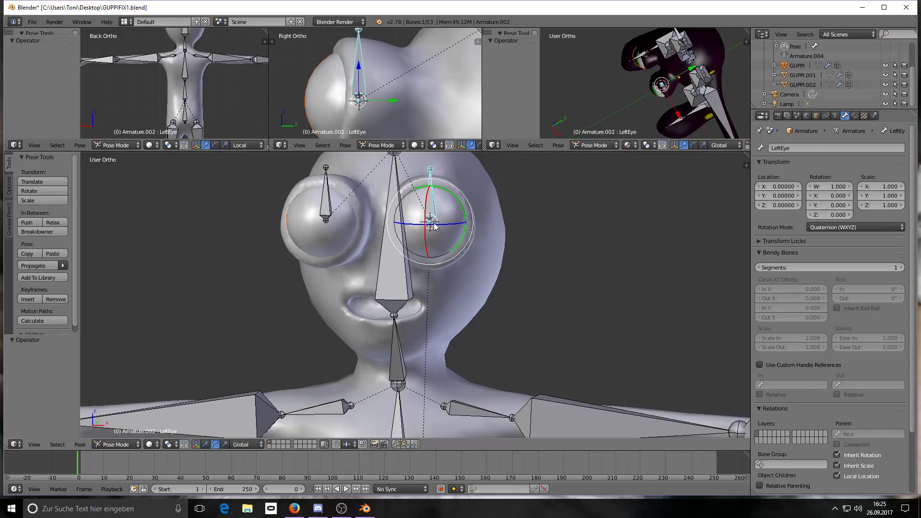
pyautogui.press('r')
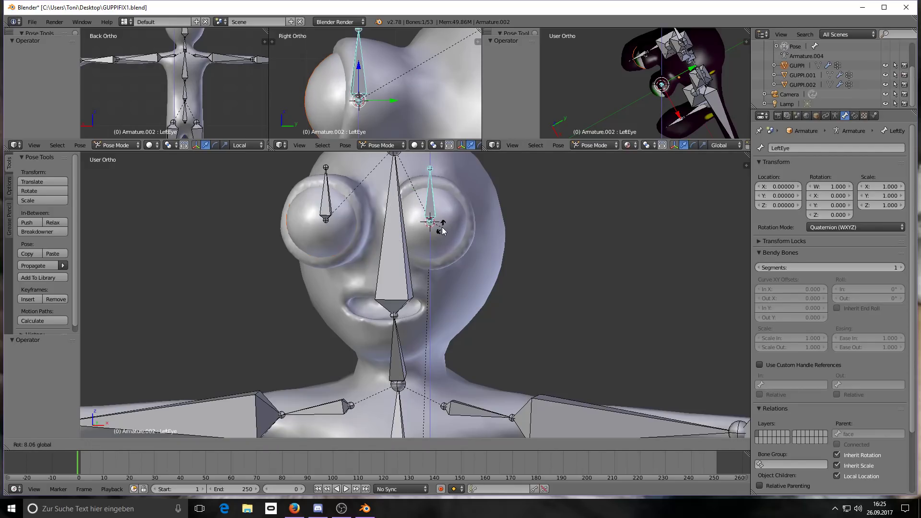
pyautogui.click(424, 231)
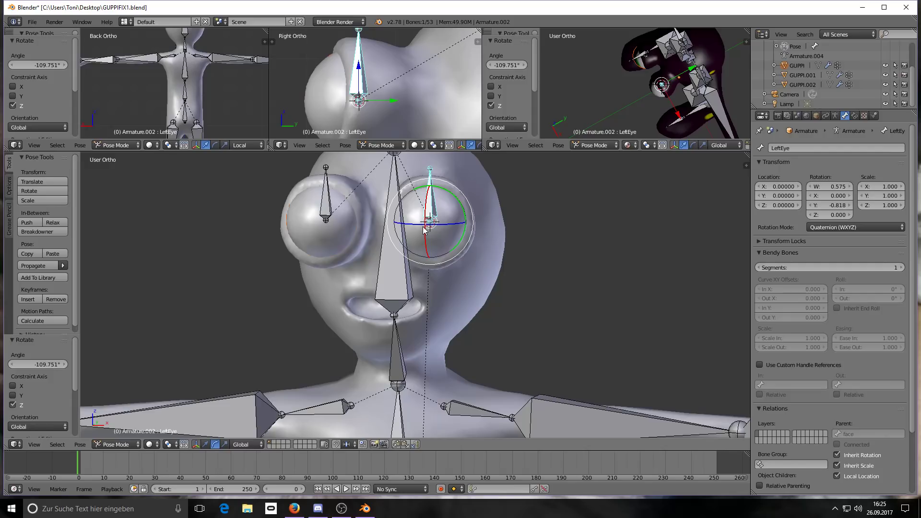
pyautogui.hotkey('alt', 'r')
# Try tilting the RightEye bone around the X axis and undo the rotation.
pyautogui.rightClick(331, 211)
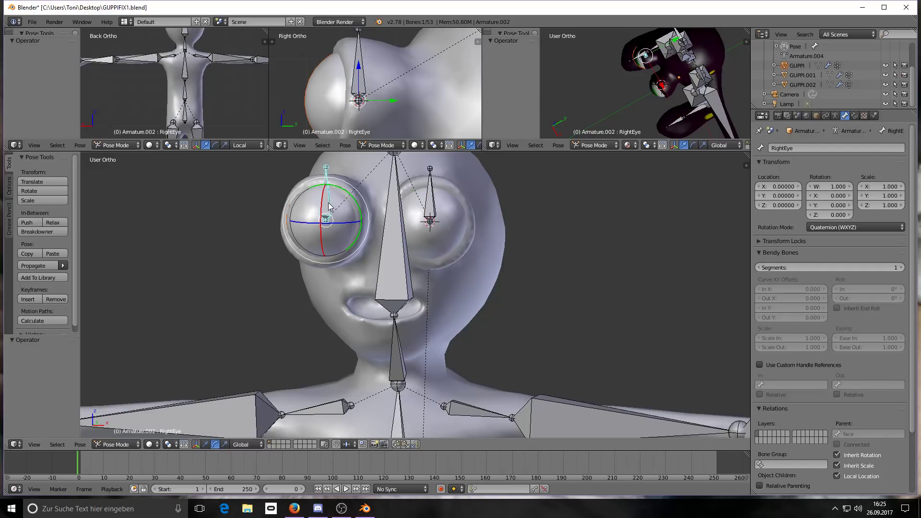
pyautogui.press('r')
pyautogui.press('x')
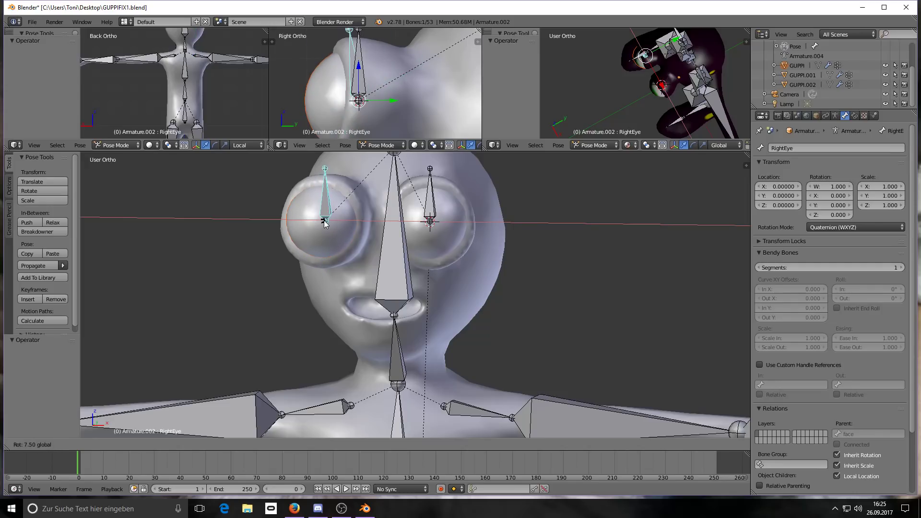
pyautogui.click(324, 223)
pyautogui.hotkey('ctrl', 'z')
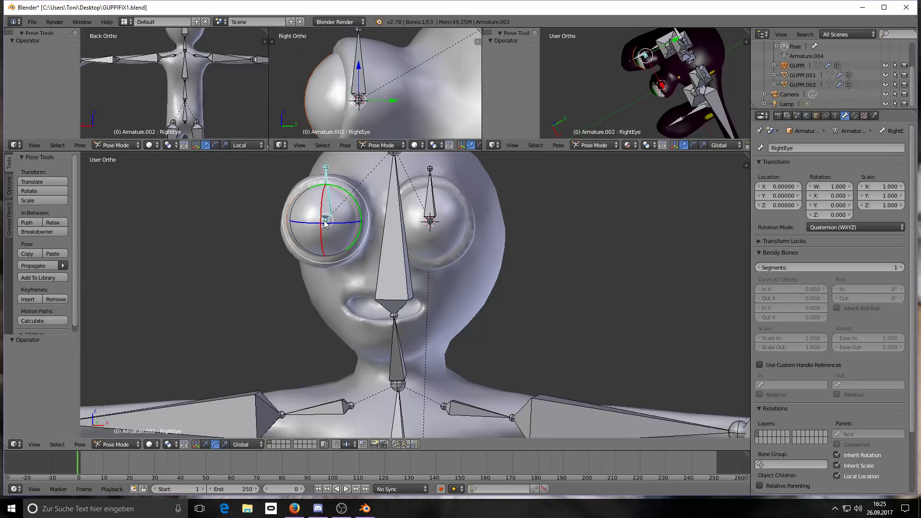
# Test-rotate the neck bone to check how the head and eyes follow, and clear its rotation.
pyautogui.rightClick(388, 256)
pyautogui.rightClick(392, 370)
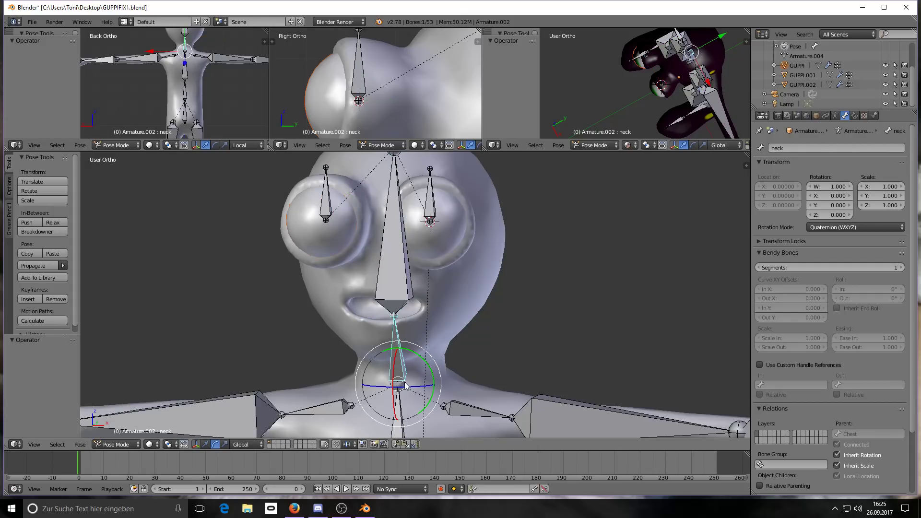
pyautogui.moveTo(405, 386)
pyautogui.mouseDown()
pyautogui.moveTo(374, 384)
pyautogui.moveTo(398, 388)
pyautogui.mouseUp()
pyautogui.hotkey('alt', 'r')
pyautogui.scroll(-3, 447, 233)
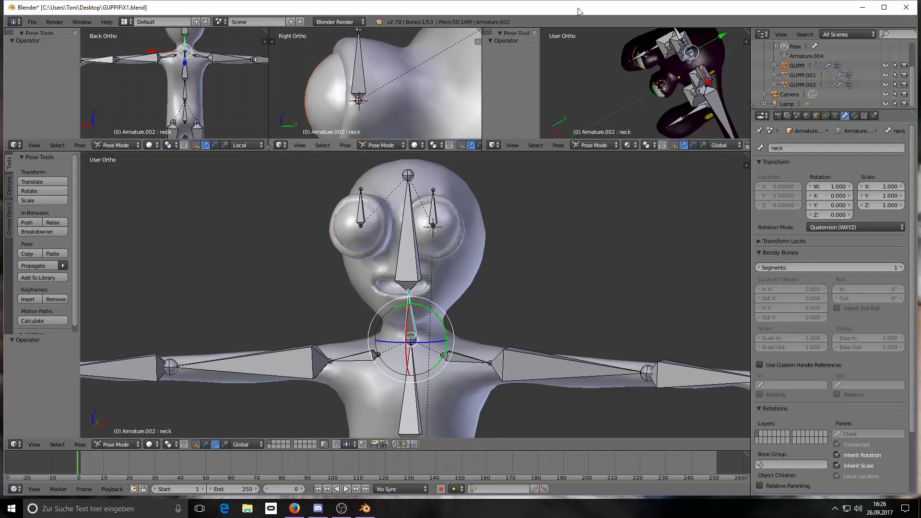
# Switch to Firefox to examine the required blendshape list in the VRchat "Simulated Eyetracking" guide, and return to Blender.
pyautogui.click(294, 508)
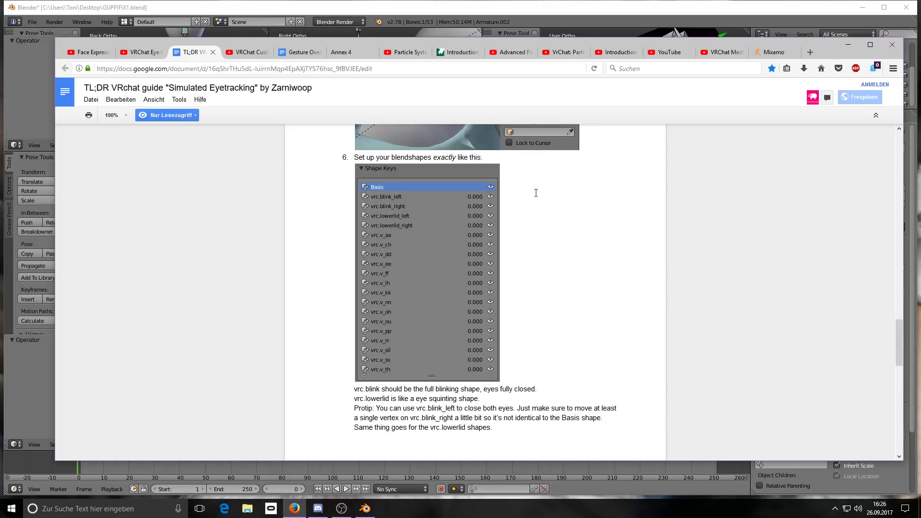
pyautogui.click(849, 45)
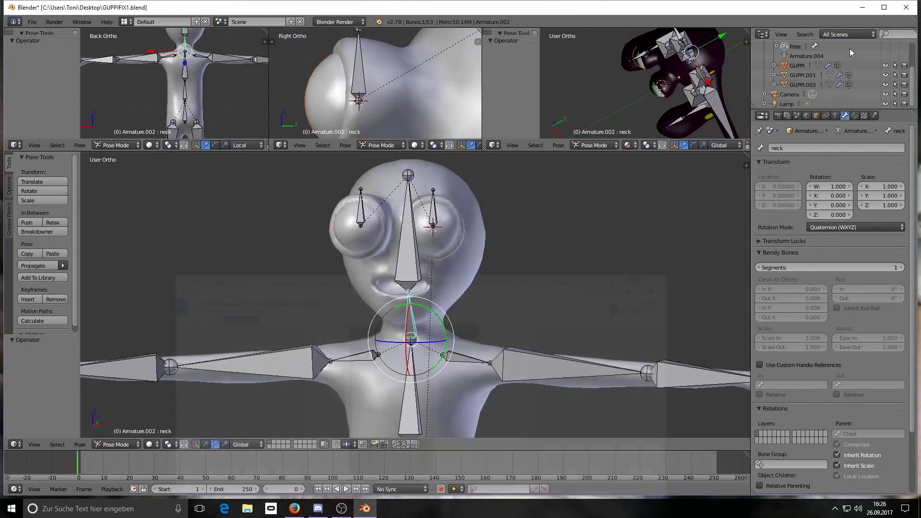
# Select the GUPPI.001 body mesh and hide Armature.002.
pyautogui.moveTo(476, 238)
pyautogui.mouseDown(button='middle')
pyautogui.moveTo(382, 235)
pyautogui.moveTo(401, 237)
pyautogui.moveTo(395, 247)
pyautogui.moveTo(387, 230)
pyautogui.moveTo(408, 230)
pyautogui.mouseUp(button='middle')
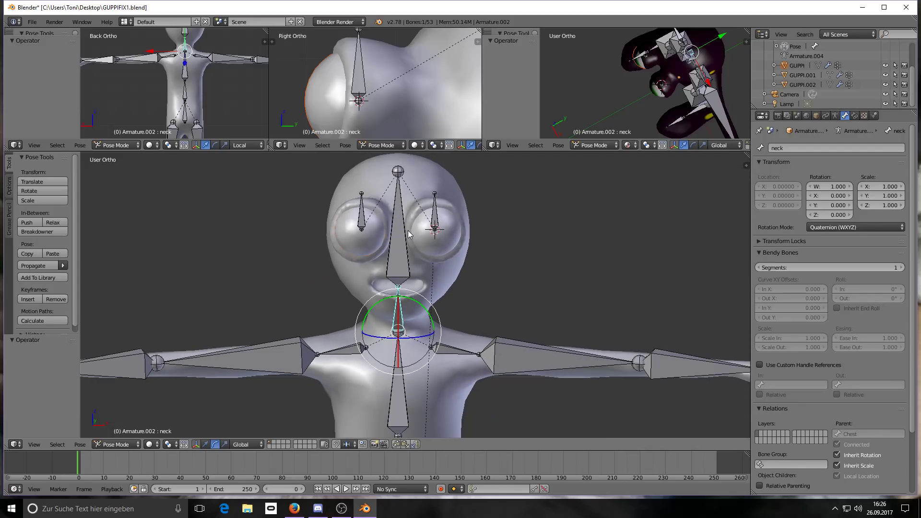
pyautogui.rightClick(424, 190)
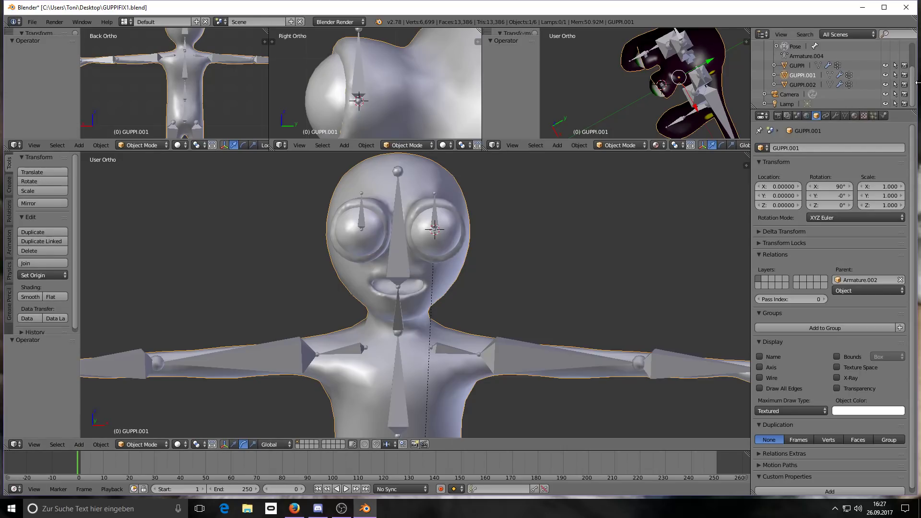
pyautogui.scroll(3, 890, 72)
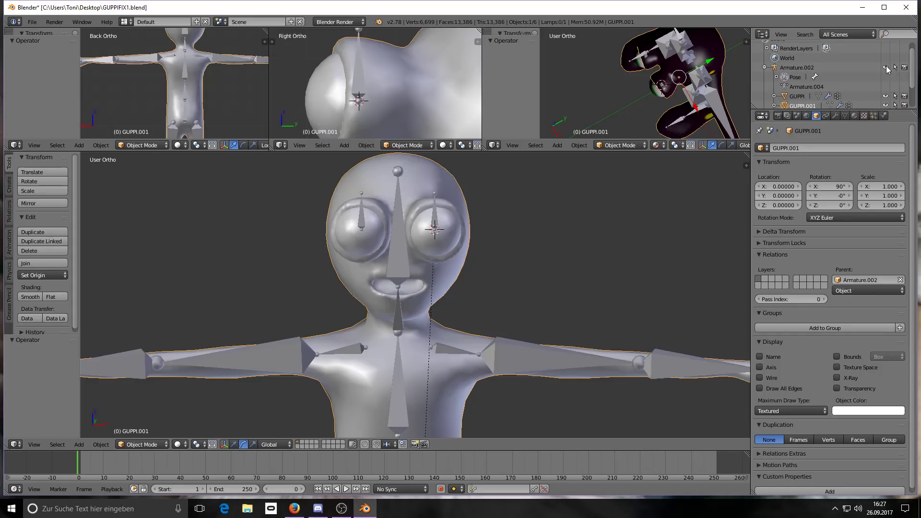
pyautogui.click(885, 67)
# Display the body mesh's data properties with its vertex groups and shape keys.
pyautogui.scroll(2, 457, 220)
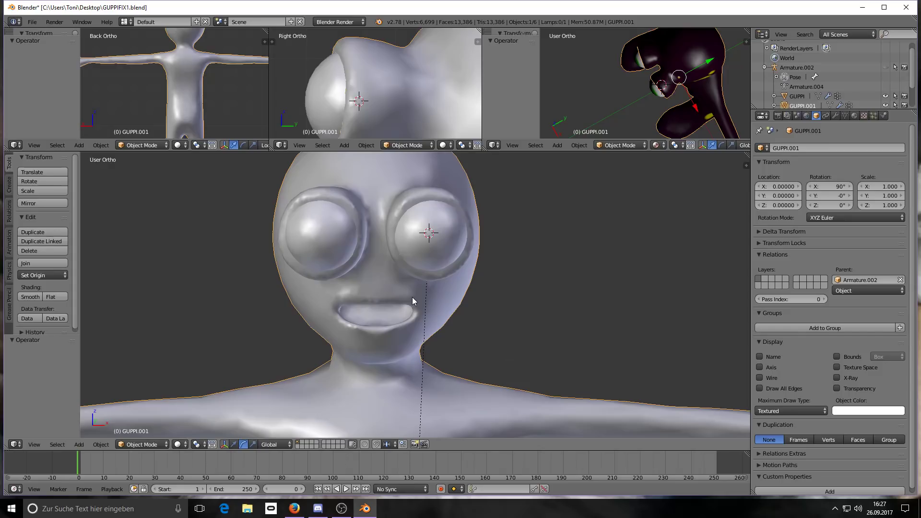
pyautogui.scroll(-1, 394, 305)
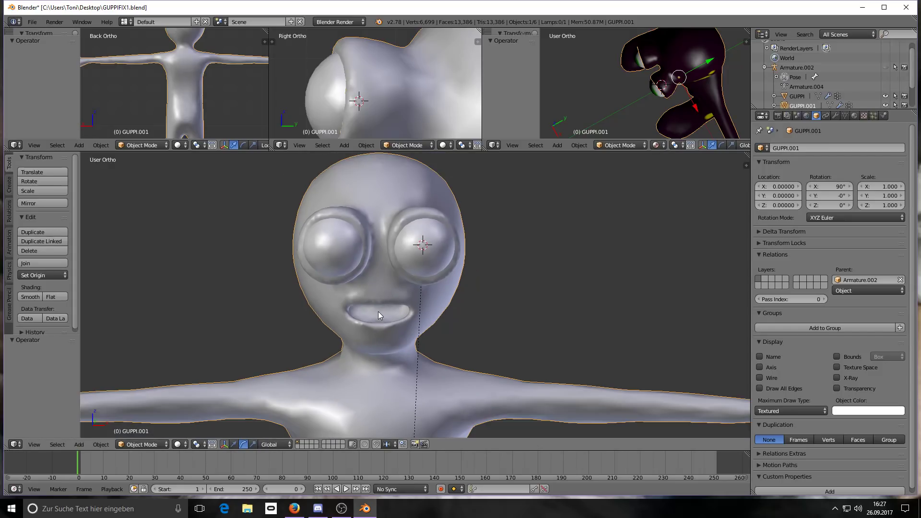
pyautogui.scroll(1, 378, 311)
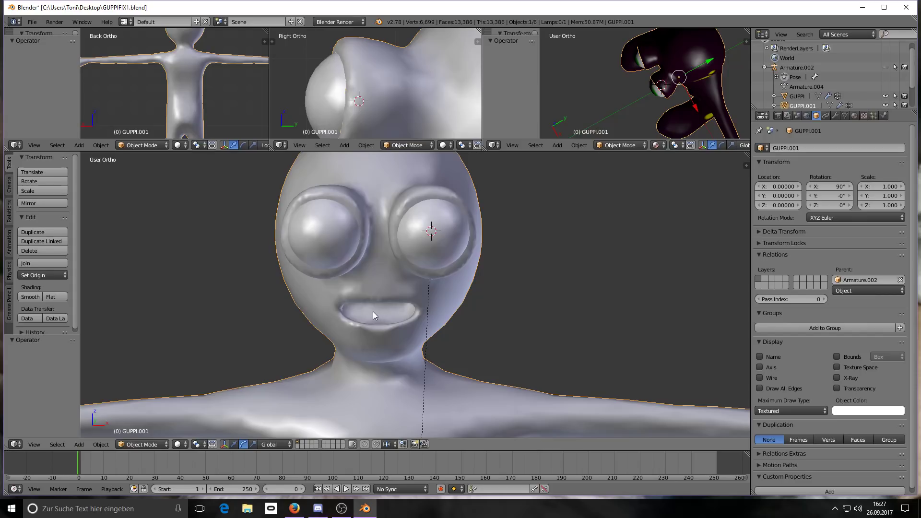
pyautogui.scroll(-1, 365, 317)
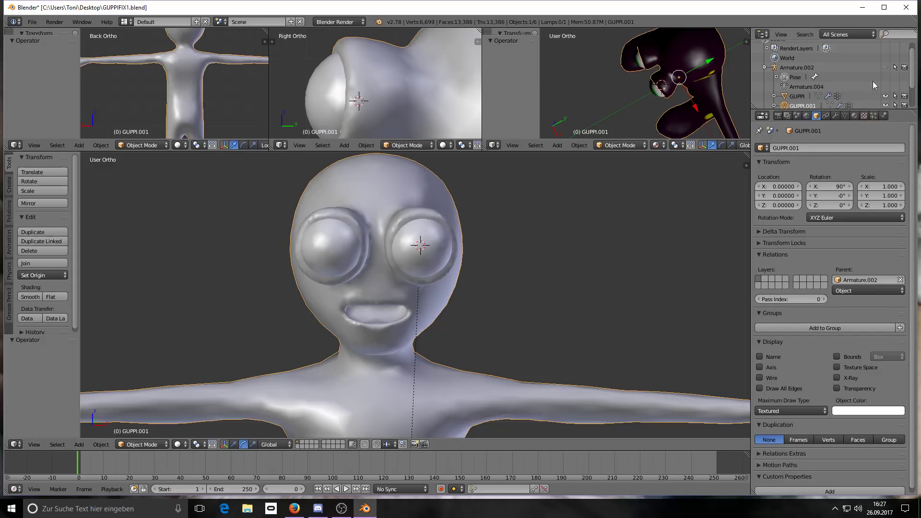
pyautogui.click(845, 115)
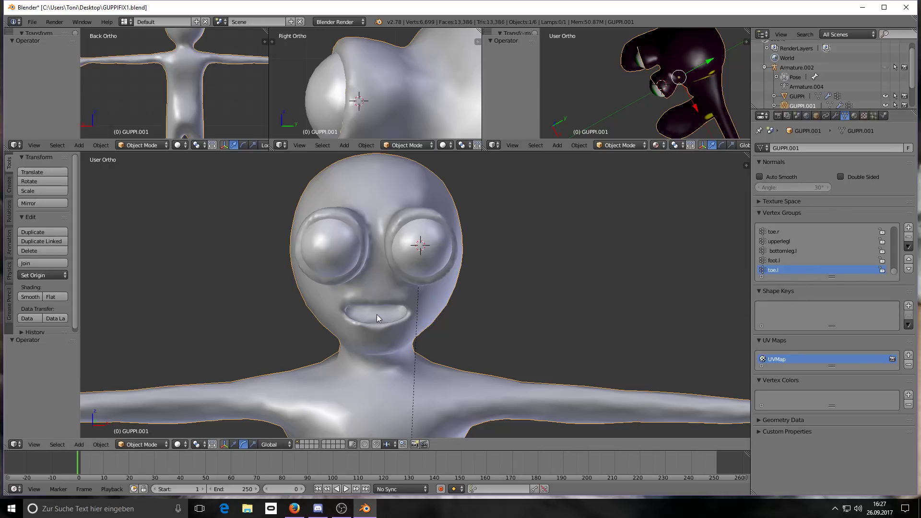
pyautogui.scroll(1, 370, 312)
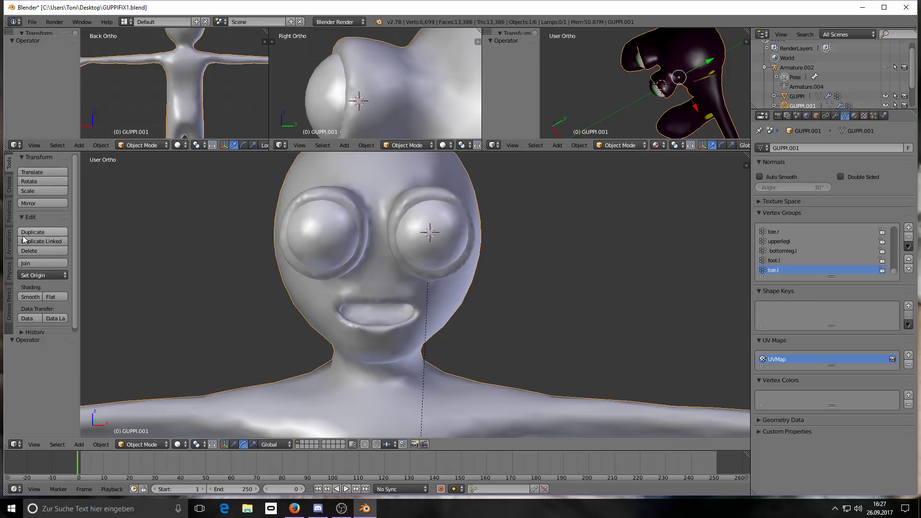
# Put the body mesh into Sculpt Mode and set up the Grab brush with a radius of 79 px.
pyautogui.click(138, 446)
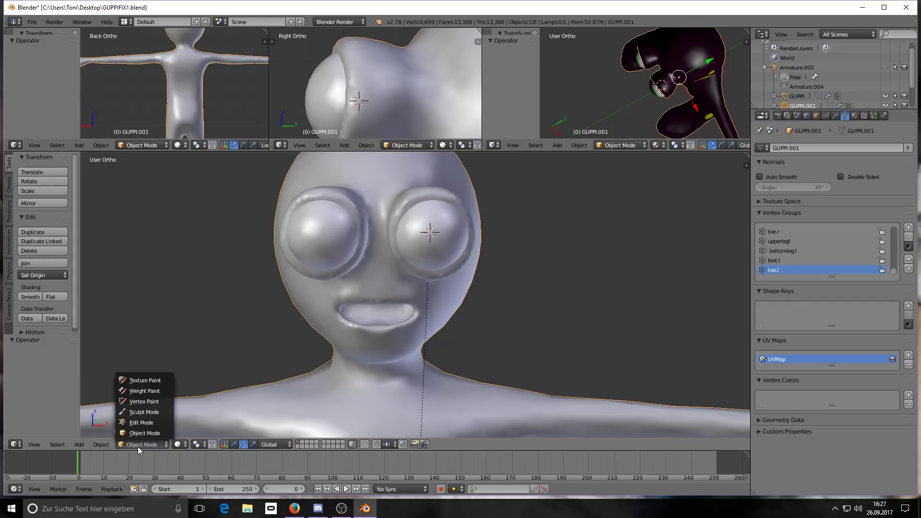
pyautogui.click(145, 413)
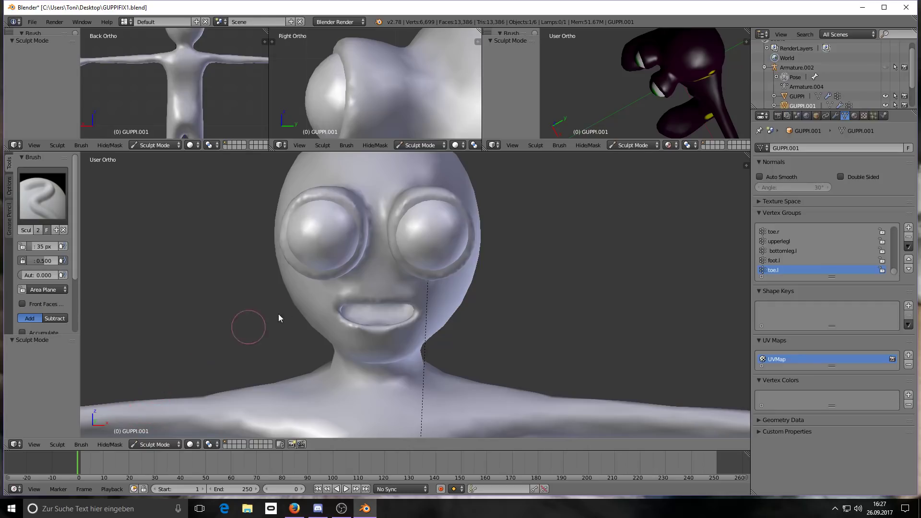
pyautogui.click(45, 203)
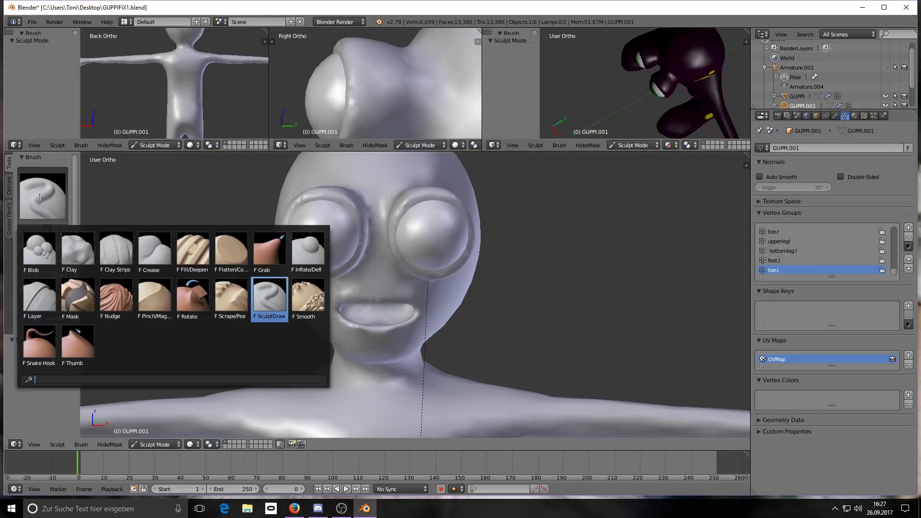
pyautogui.click(271, 264)
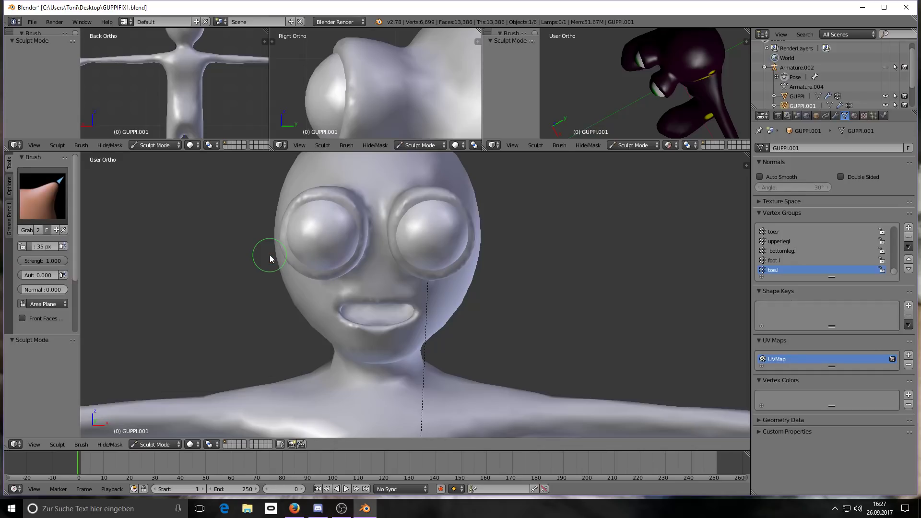
pyautogui.moveTo(34, 248); pyautogui.dragTo(44, 248)
pyautogui.scroll(1, 356, 313)
pyautogui.scroll(-1, 150, 263)
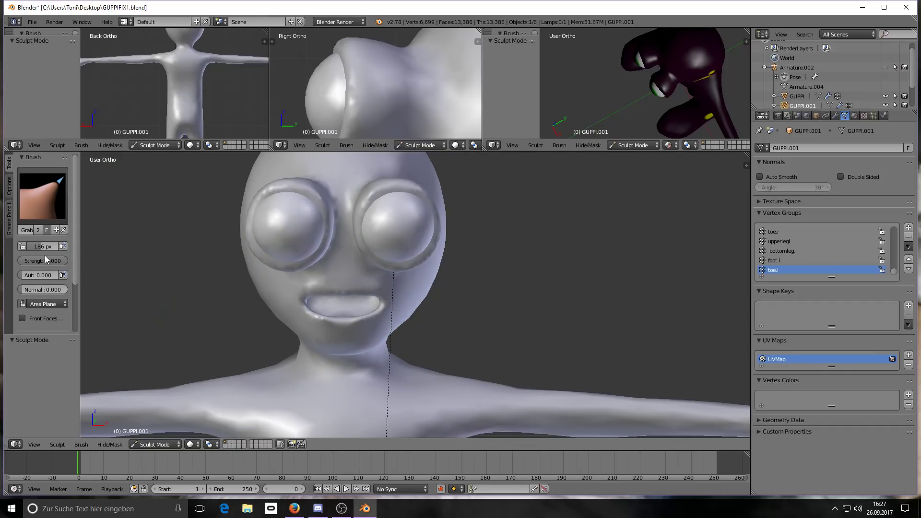
pyautogui.moveTo(43, 247); pyautogui.dragTo(37, 246)
pyautogui.scroll(4, 325, 289)
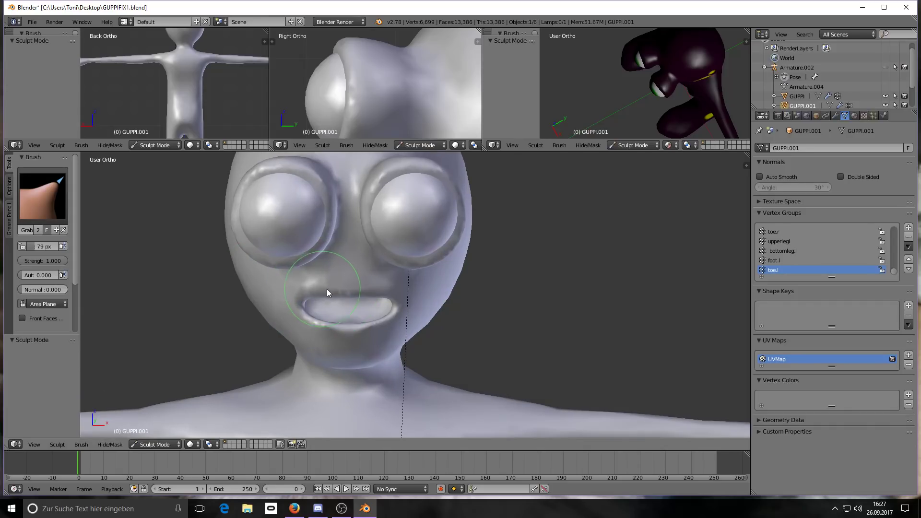
# Reshape the open mouth with the Grab brush, pulling the corners outward and bringing the lips nearly together.
pyautogui.moveTo(316, 284)
pyautogui.mouseDown()
pyautogui.moveTo(367, 309)
pyautogui.moveTo(293, 306)
pyautogui.mouseUp()
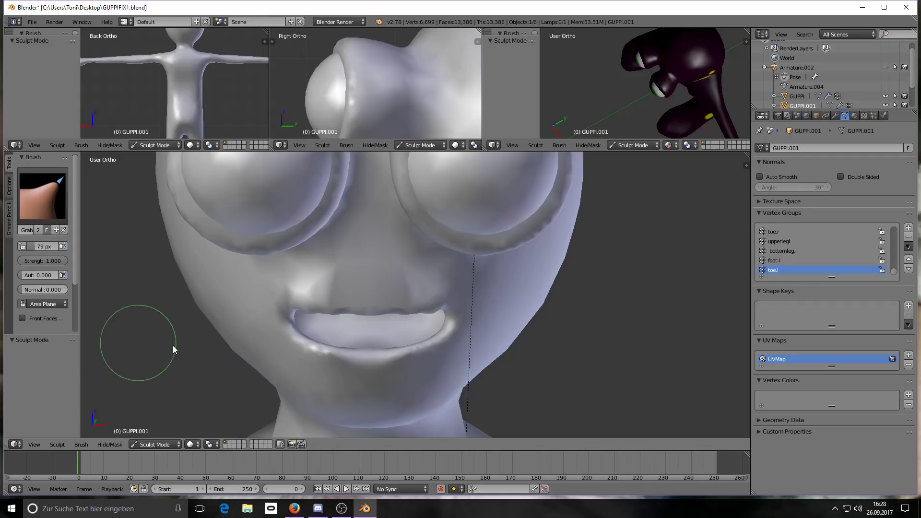
pyautogui.moveTo(433, 344)
pyautogui.mouseDown()
pyautogui.moveTo(433, 334)
pyautogui.moveTo(368, 360)
pyautogui.moveTo(298, 327)
pyautogui.moveTo(323, 310)
pyautogui.moveTo(366, 313)
pyautogui.moveTo(293, 310)
pyautogui.mouseUp()
pyautogui.scroll(-2, 395, 343)
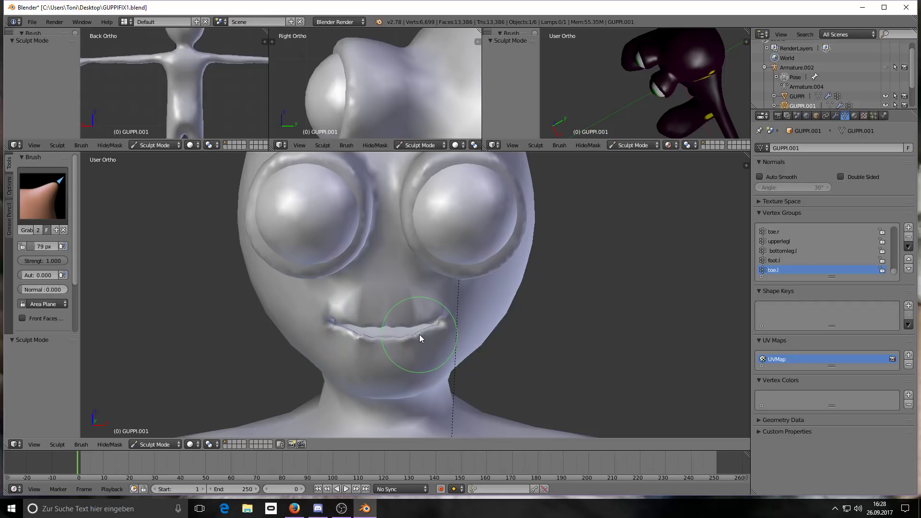
pyautogui.scroll(-4, 653, 101)
pyautogui.moveTo(663, 99); pyautogui.dragTo(694, 79, button='middle')
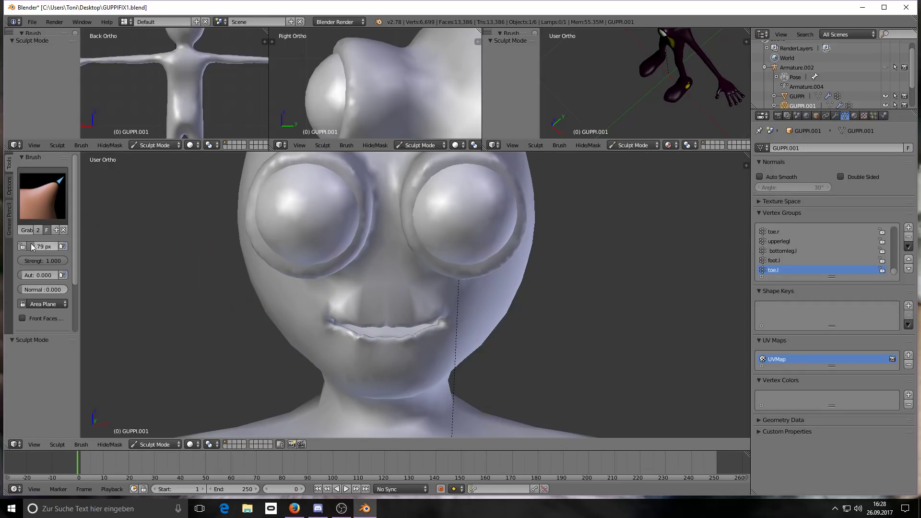
# Smooth the area just above the upper lip with the Smooth brush and reactivate the Grab brush.
pyautogui.click(43, 196)
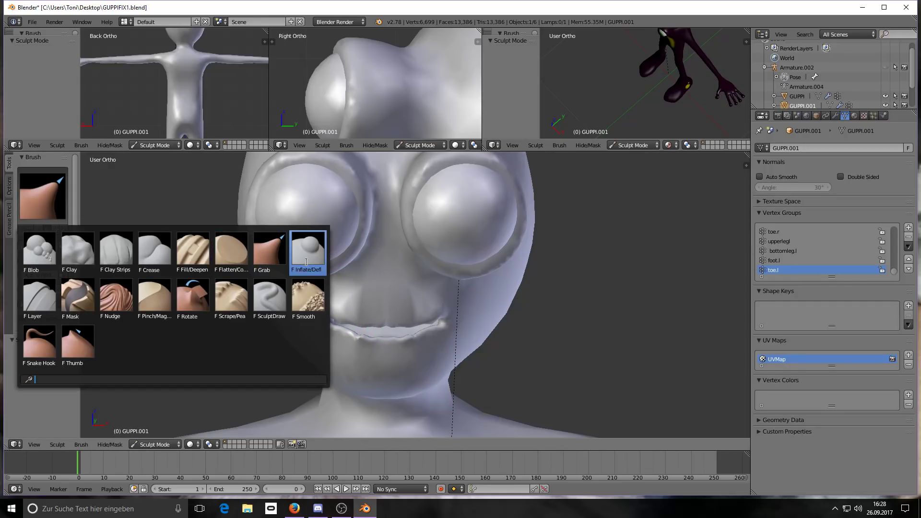
pyautogui.click(299, 305)
pyautogui.moveTo(352, 306); pyautogui.dragTo(353, 305)
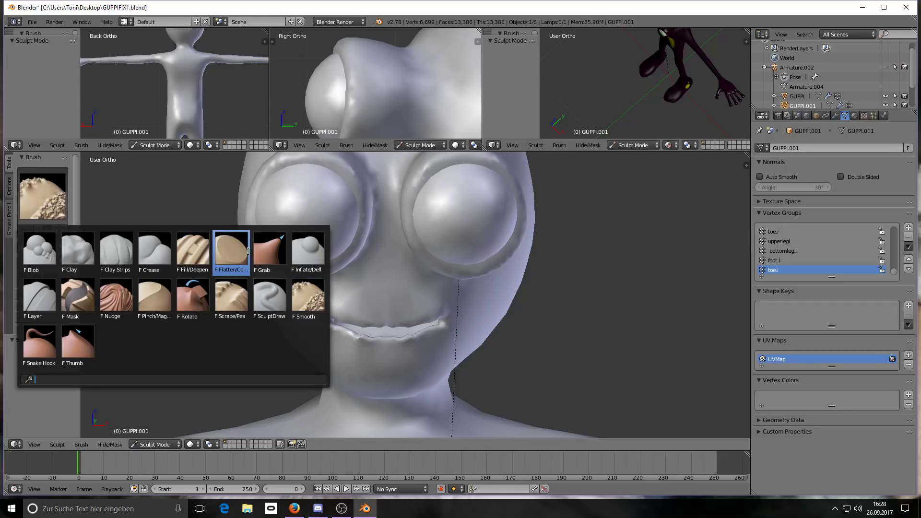
pyautogui.click(269, 250)
# Check the reshaped mouth on the textured character and return the body mesh to Object Mode.
pyautogui.moveTo(664, 109); pyautogui.dragTo(681, 66, button='middle')
pyautogui.scroll(-6, 663, 115)
pyautogui.scroll(10, 681, 67)
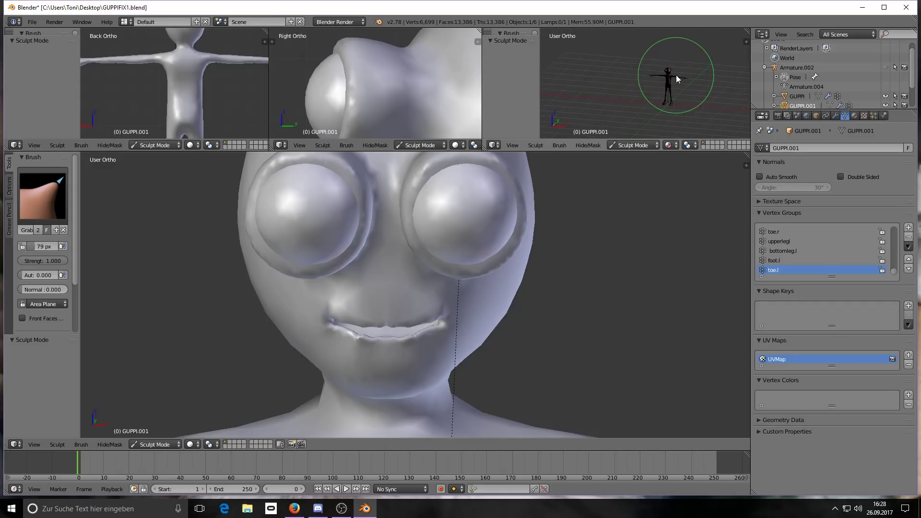
pyautogui.scroll(-3, 675, 69)
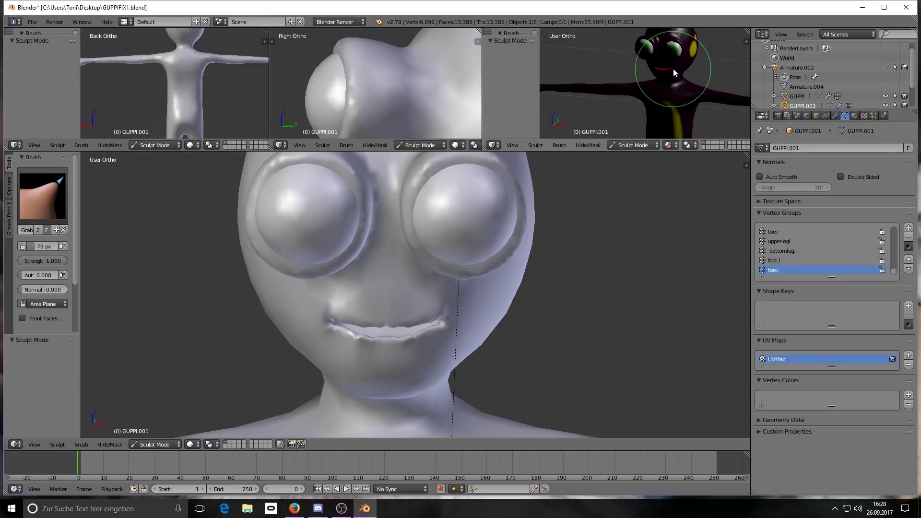
pyautogui.scroll(4, 672, 74)
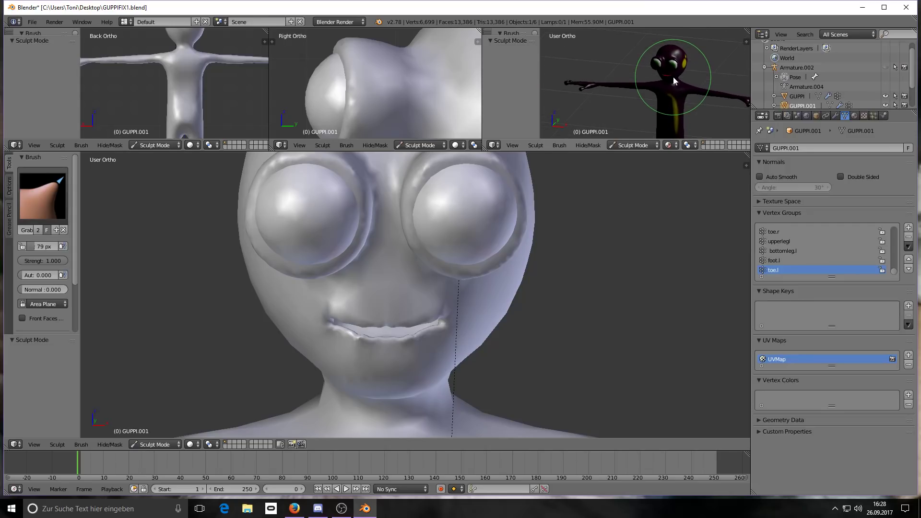
pyautogui.scroll(-3, 675, 78)
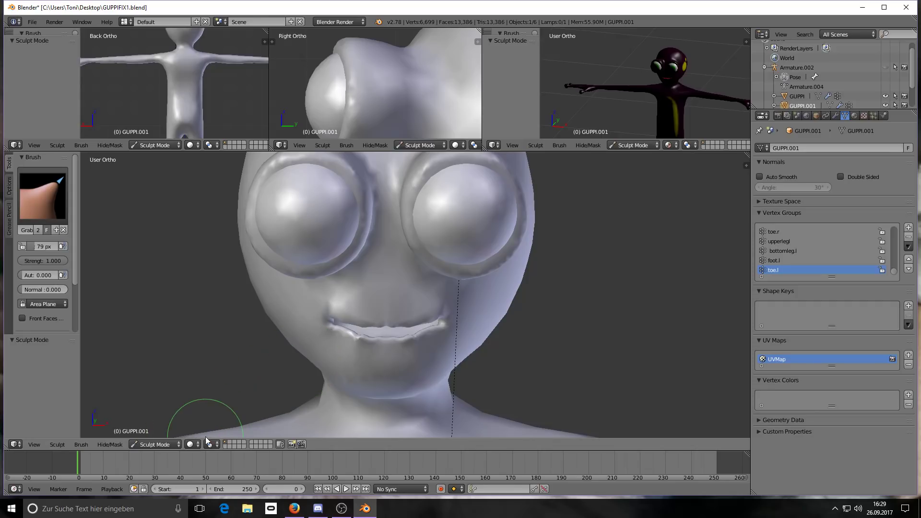
pyautogui.click(154, 444)
pyautogui.click(154, 422)
pyautogui.click(147, 445)
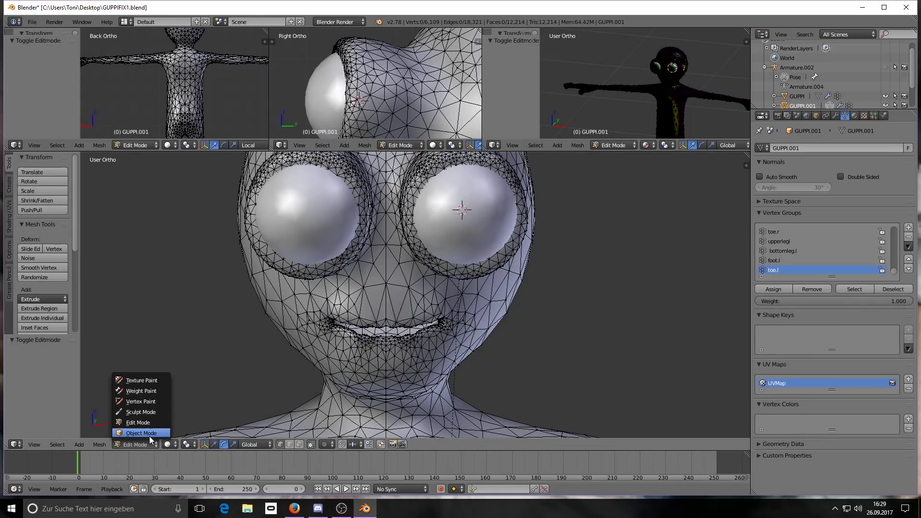
pyautogui.click(149, 436)
# Add a Hemi lamp at the 3D cursor and raise it above the head by about 0.431 along Z.
pyautogui.scroll(-5, 273, 367)
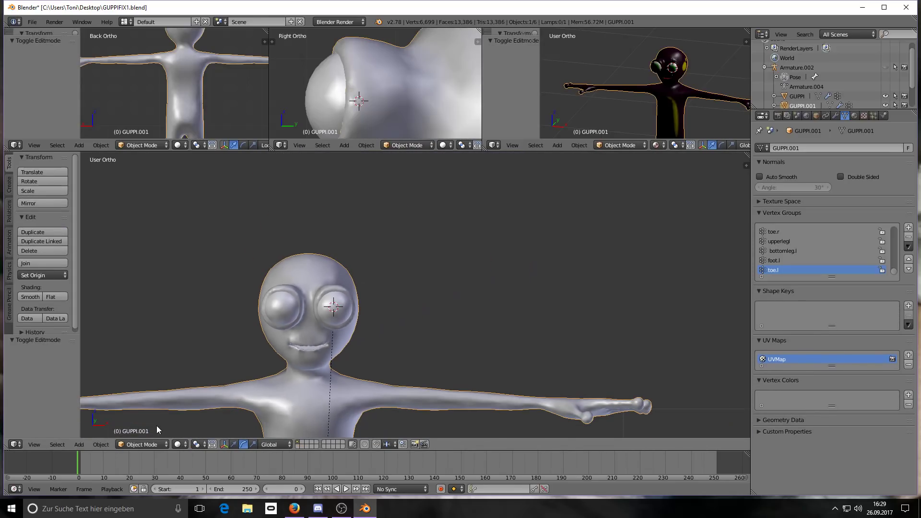
pyautogui.click(85, 447)
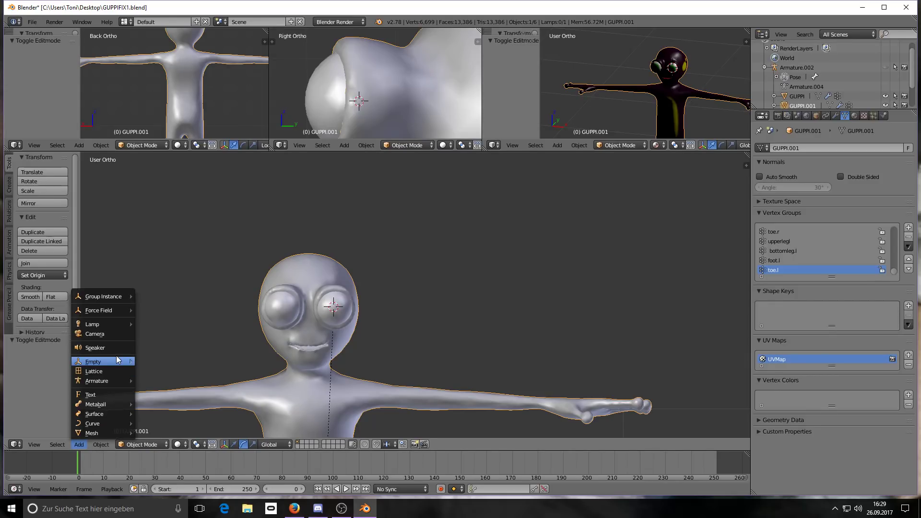
pyautogui.moveTo(128, 325)
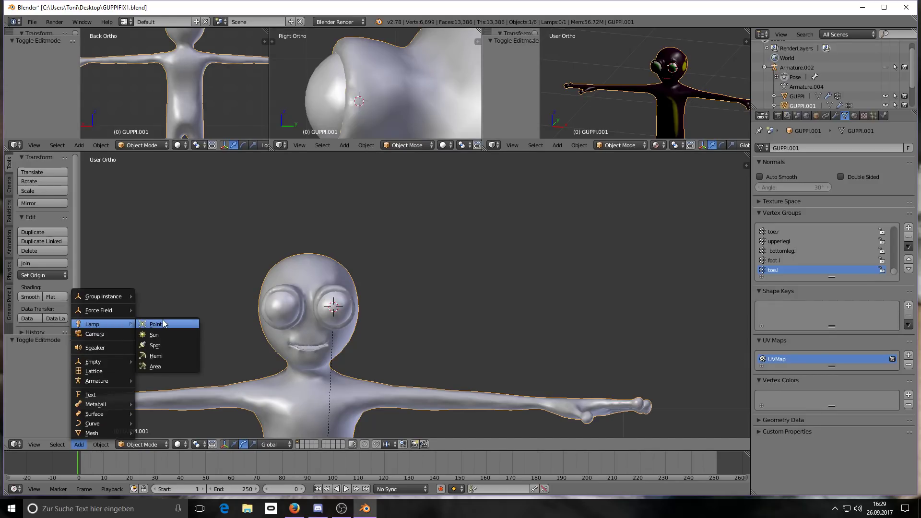
pyautogui.click(158, 361)
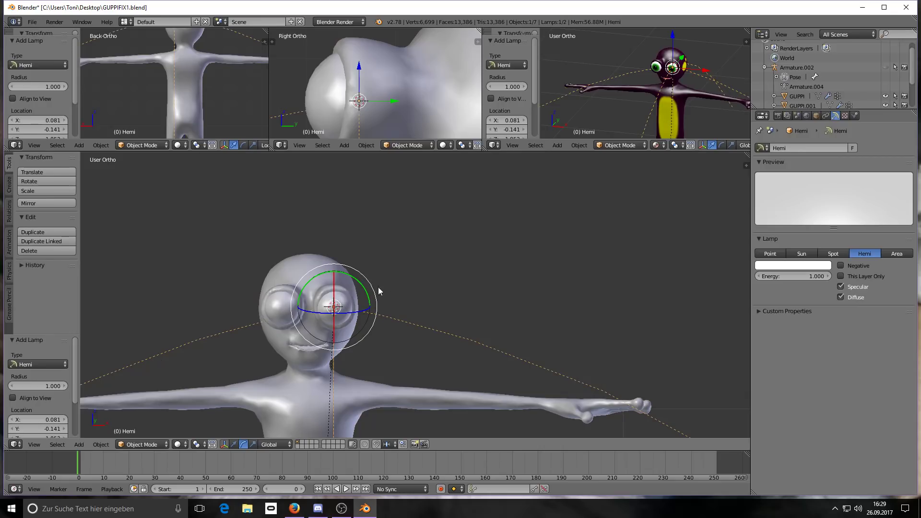
pyautogui.press('g')
pyautogui.press('z')
pyautogui.moveTo(674, 137); pyautogui.dragTo(674, 101)
# Move the Hemi lamp in front of the character by about -0.387 along the Y axis.
pyautogui.scroll(1, 705, 84)
pyautogui.scroll(4, 660, 76)
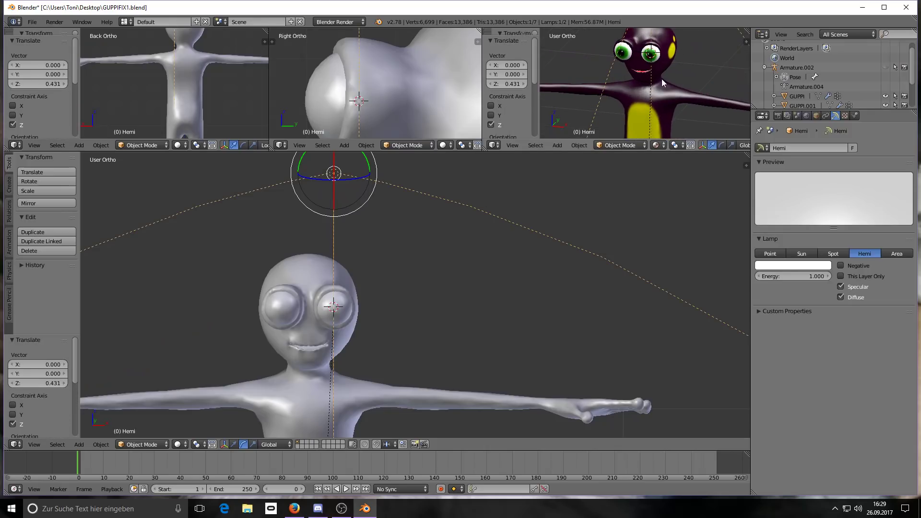
pyautogui.scroll(5, 658, 91)
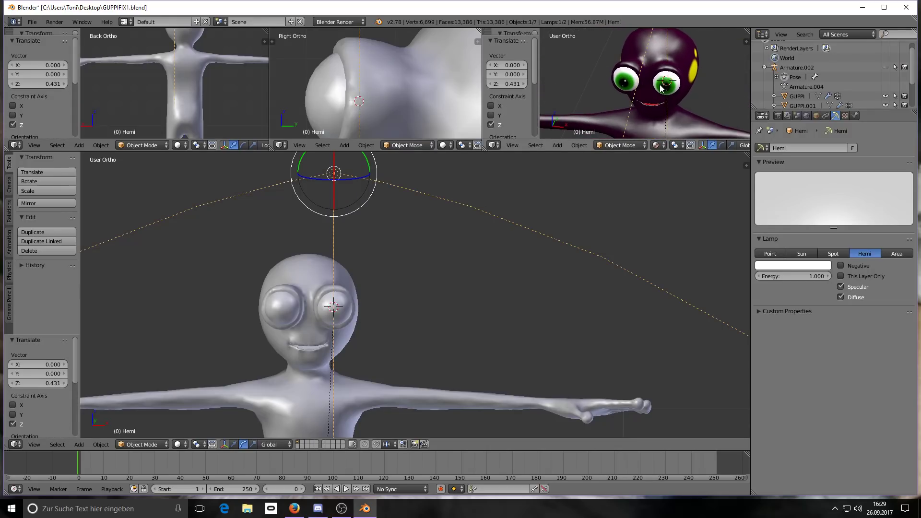
pyautogui.scroll(-3, 662, 117)
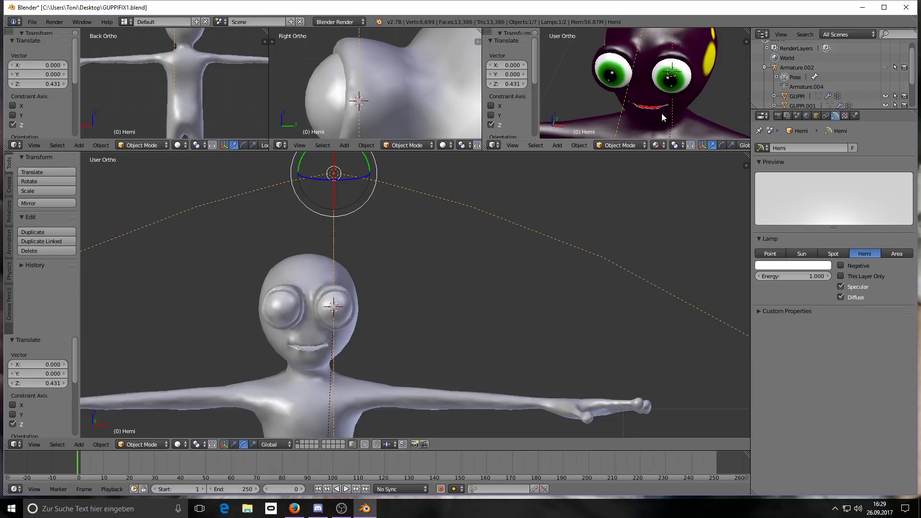
pyautogui.scroll(-5, 661, 112)
pyautogui.moveTo(682, 39)
pyautogui.mouseDown(button='middle')
pyautogui.moveTo(684, 62)
pyautogui.moveTo(681, 54)
pyautogui.mouseUp(button='middle')
pyautogui.moveTo(674, 53); pyautogui.dragTo(659, 71)
pyautogui.moveTo(689, 85); pyautogui.dragTo(655, 82, button='middle')
pyautogui.scroll(8, 690, 71)
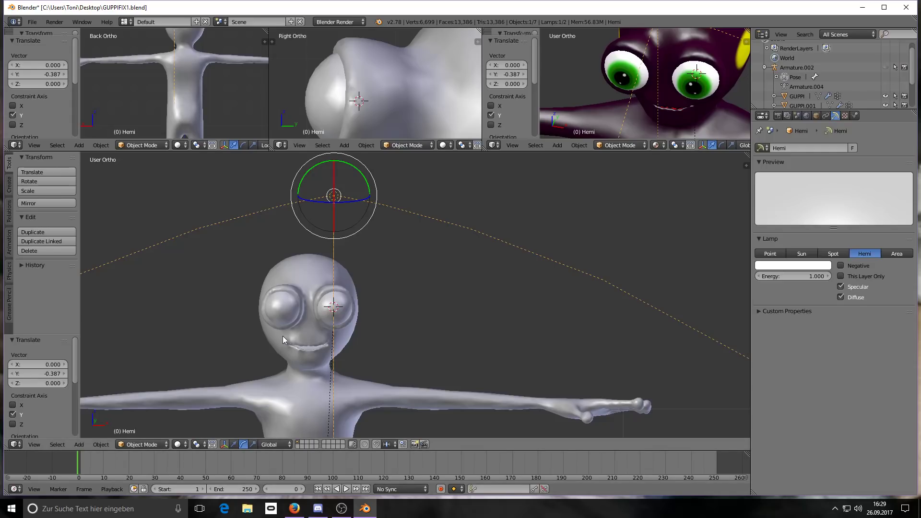
# Select the body mesh, adjust the specular intensity of secondmaterial, and set the specular intensity of firstmaterial to 0.
pyautogui.rightClick(303, 332)
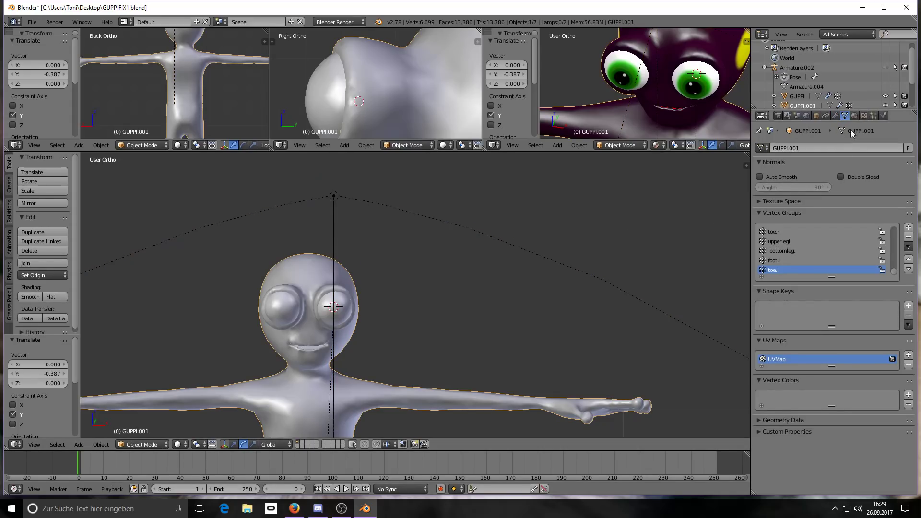
pyautogui.click(854, 116)
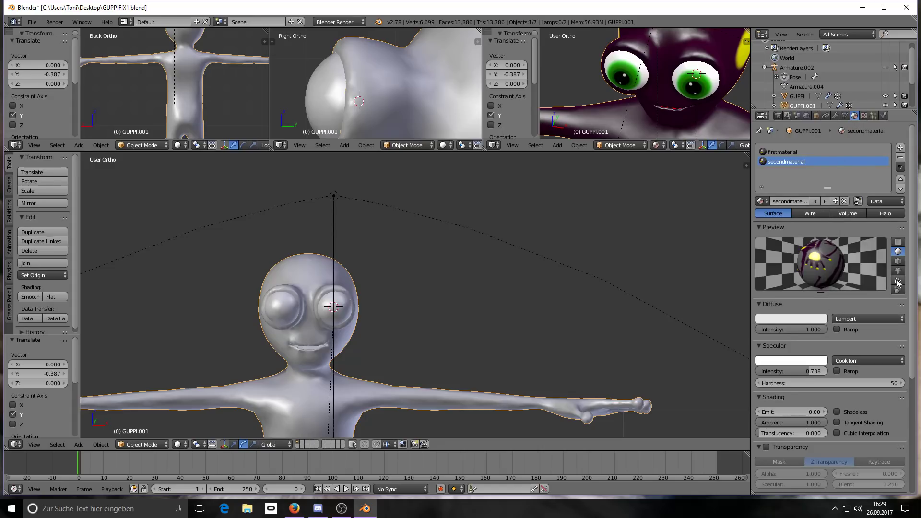
pyautogui.moveTo(807, 375)
pyautogui.mouseDown()
pyautogui.moveTo(755, 374)
pyautogui.moveTo(819, 370)
pyautogui.mouseUp()
pyautogui.click(787, 152)
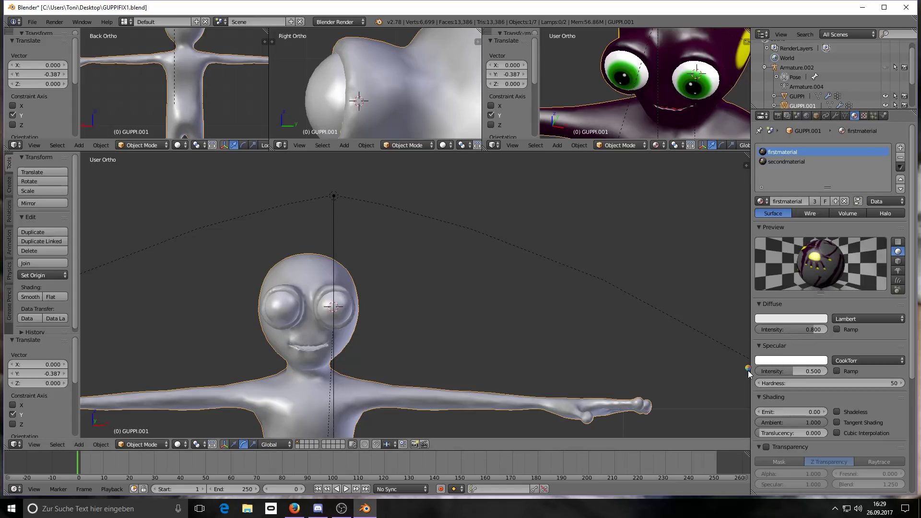
pyautogui.moveTo(782, 372); pyautogui.dragTo(758, 371)
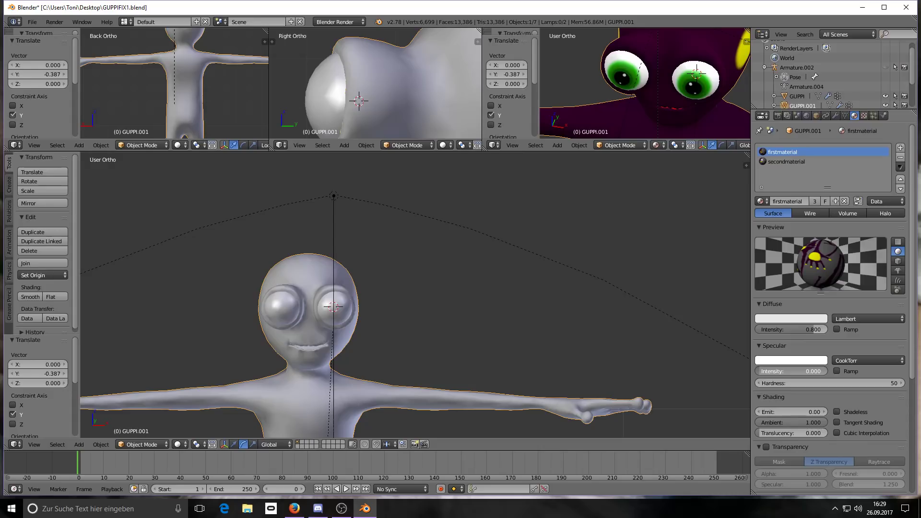
# Examine the nearly closed mouth in the textured and solid views, and display the body mesh's data properties with its shape keys.
pyautogui.moveTo(696, 118)
pyautogui.mouseDown(button='middle')
pyautogui.moveTo(694, 105)
pyautogui.moveTo(681, 111)
pyautogui.mouseUp(button='middle')
pyautogui.scroll(3, 640, 94)
pyautogui.moveTo(602, 87); pyautogui.dragTo(600, 94, button='middle')
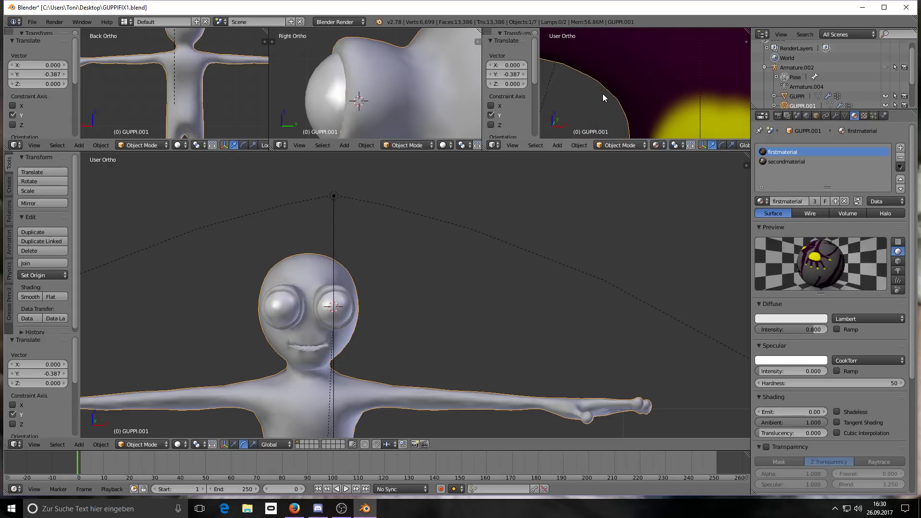
pyautogui.scroll(-5, 643, 82)
pyautogui.moveTo(675, 62); pyautogui.dragTo(666, 97, button='middle')
pyautogui.scroll(5, 665, 96)
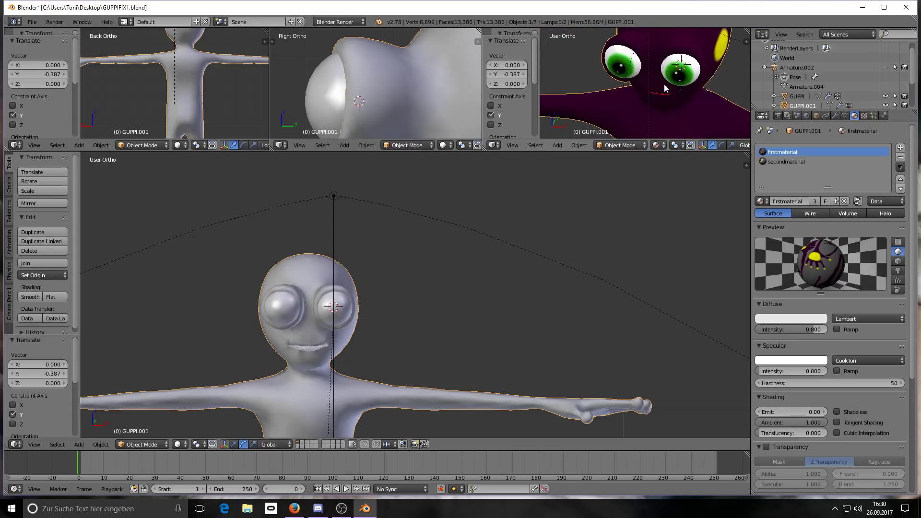
pyautogui.scroll(2, 663, 114)
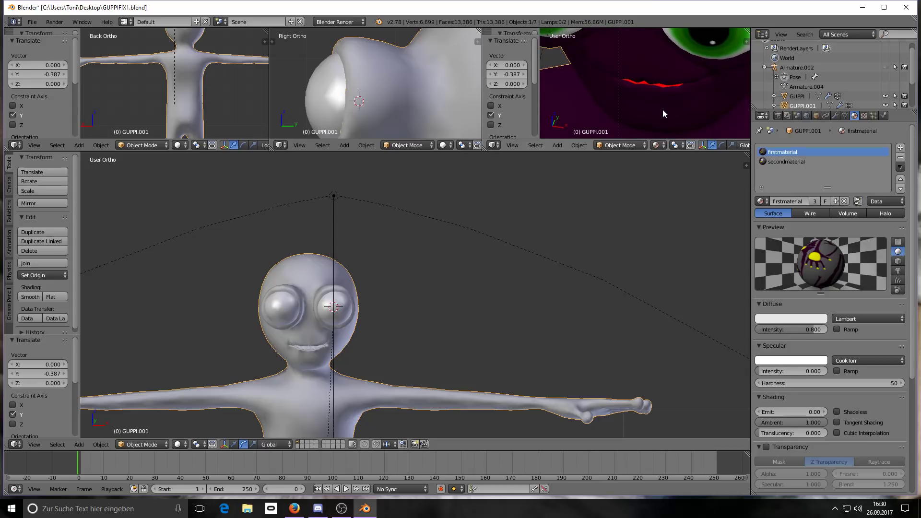
pyautogui.scroll(2, 308, 351)
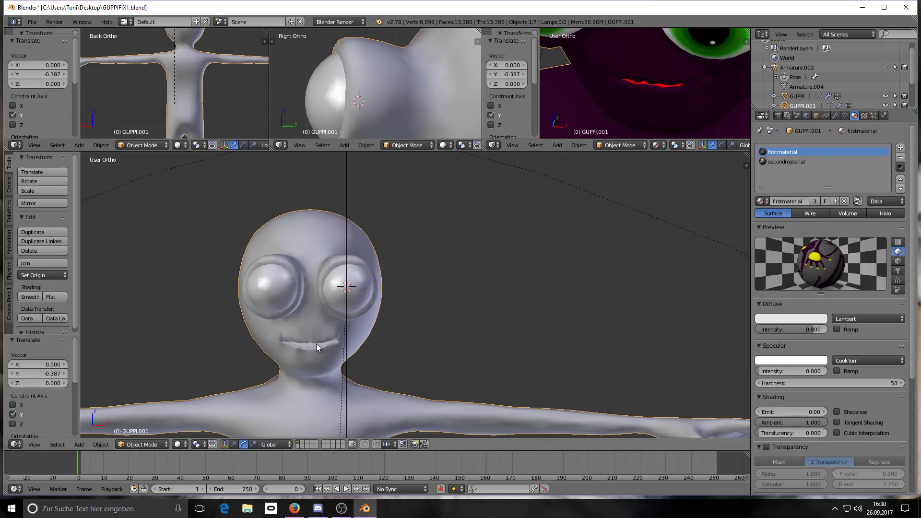
pyautogui.scroll(-1, 323, 344)
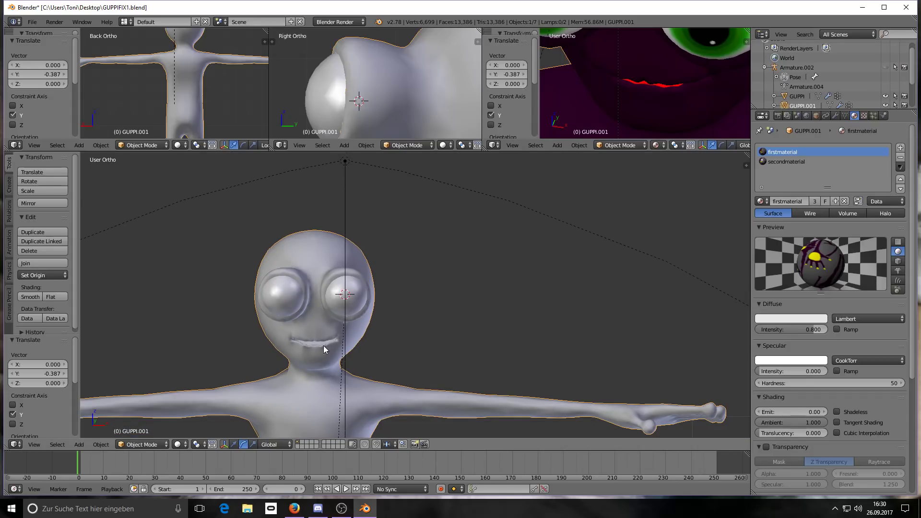
pyautogui.scroll(2, 312, 347)
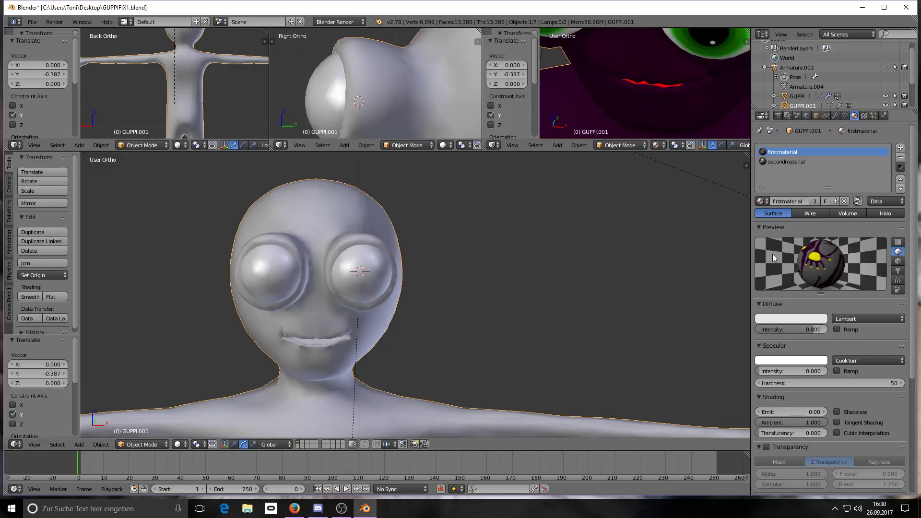
pyautogui.click(844, 116)
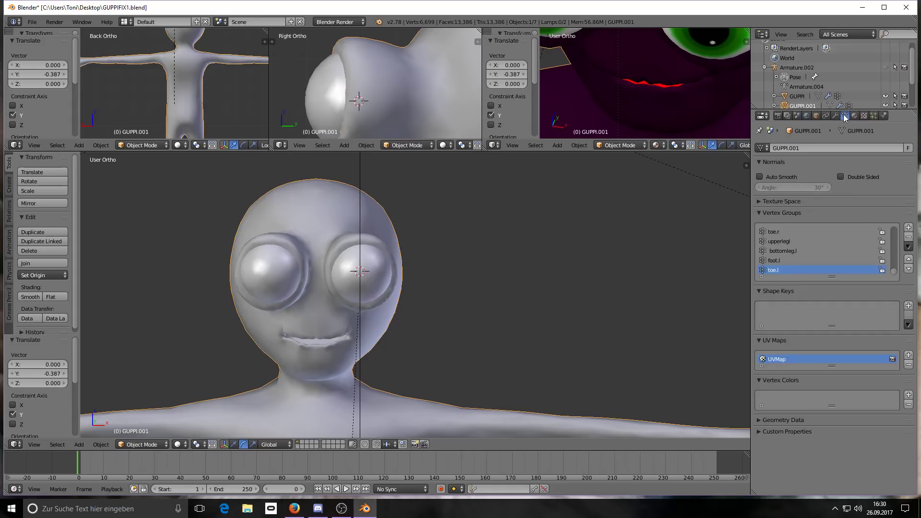
# Add a Basis shape key and a second key named silent to the body mesh, and set silent's value to 1.
pyautogui.click(908, 307)
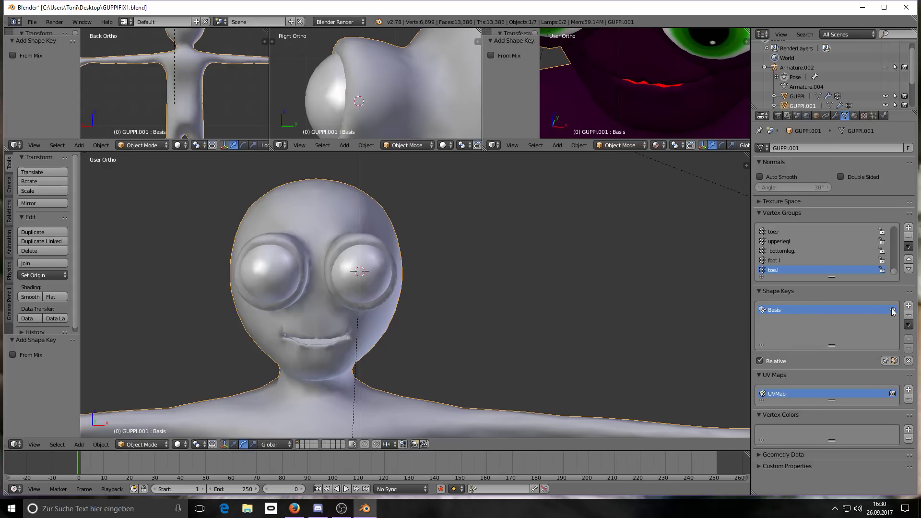
pyautogui.click(908, 306)
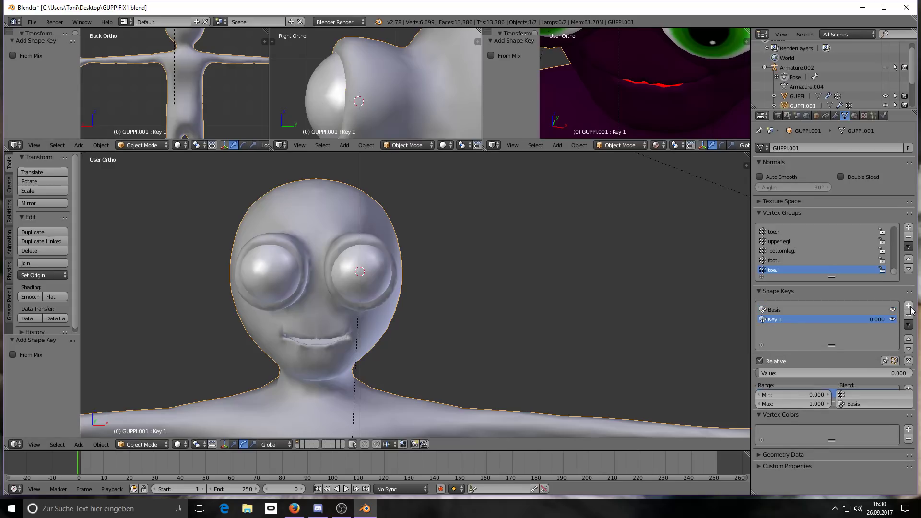
pyautogui.doubleClick(794, 319)
pyautogui.press('BackSpace')
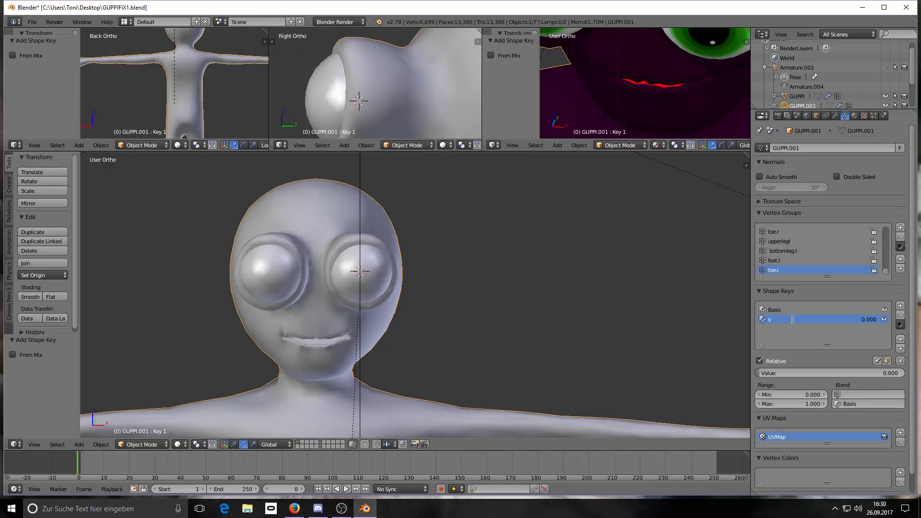
pyautogui.write('len')
pyautogui.moveTo(763, 373); pyautogui.dragTo(902, 373)
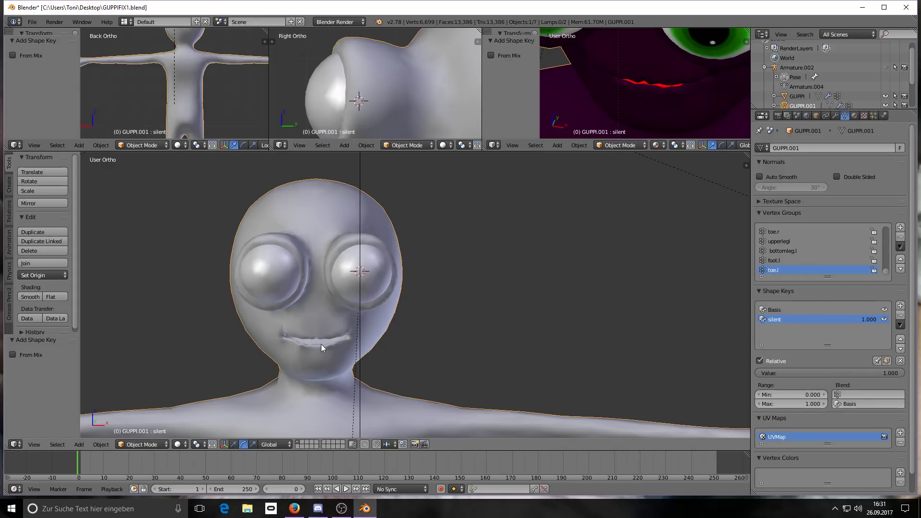
# Sculpt the lips fully closed in the silent shape key with the Grab brush, and set its value to 0.
pyautogui.scroll(2, 321, 344)
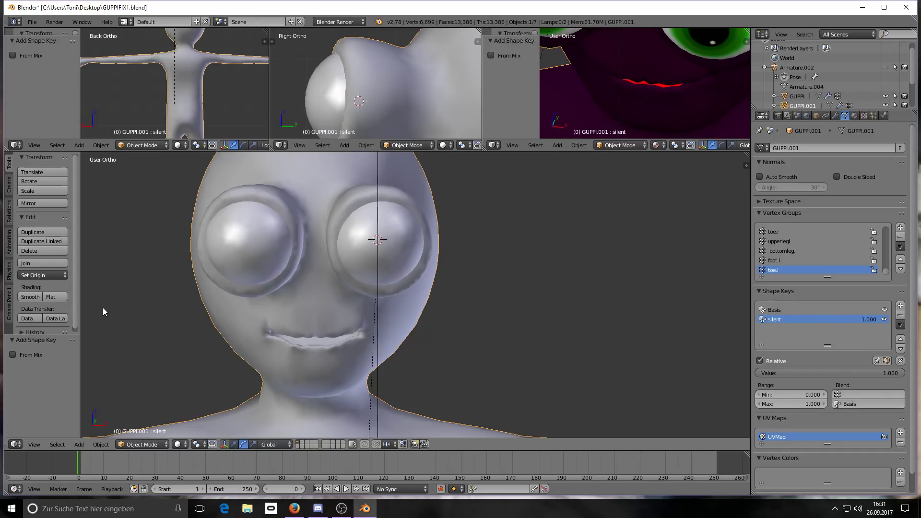
pyautogui.click(128, 445)
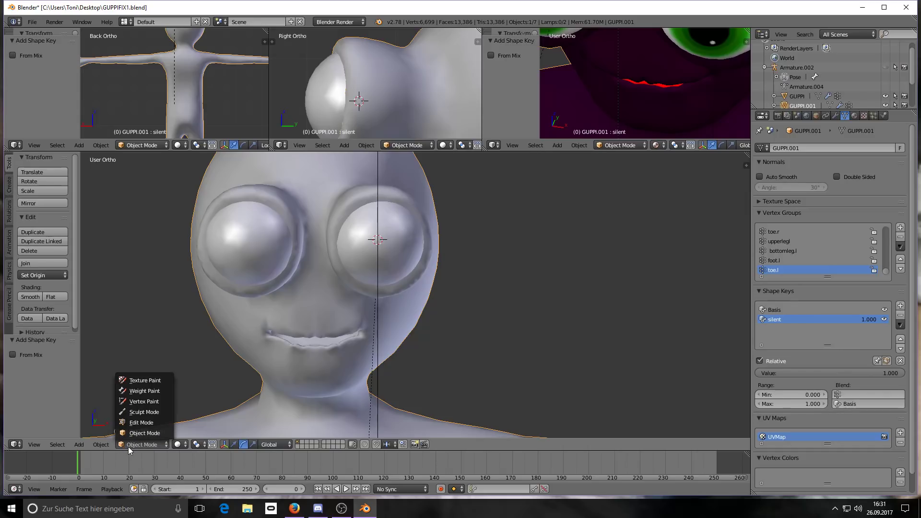
pyautogui.click(151, 412)
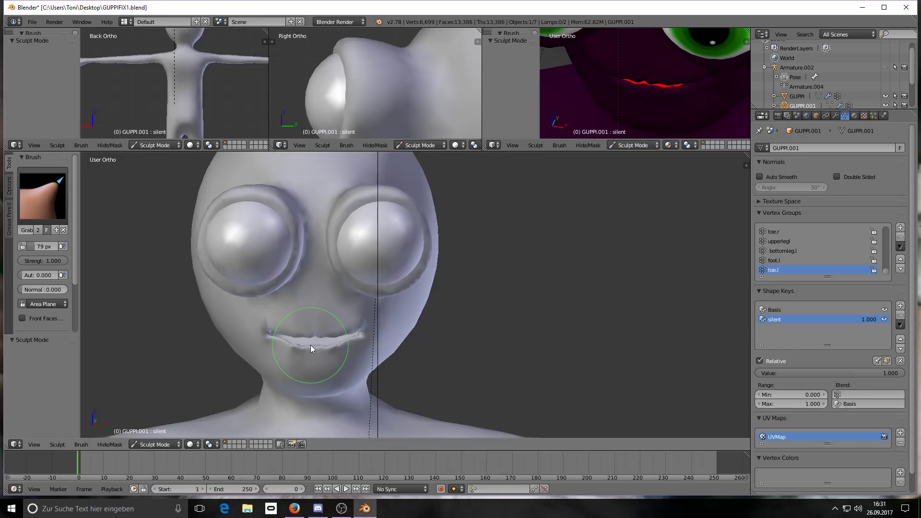
pyautogui.moveTo(302, 327); pyautogui.dragTo(302, 332)
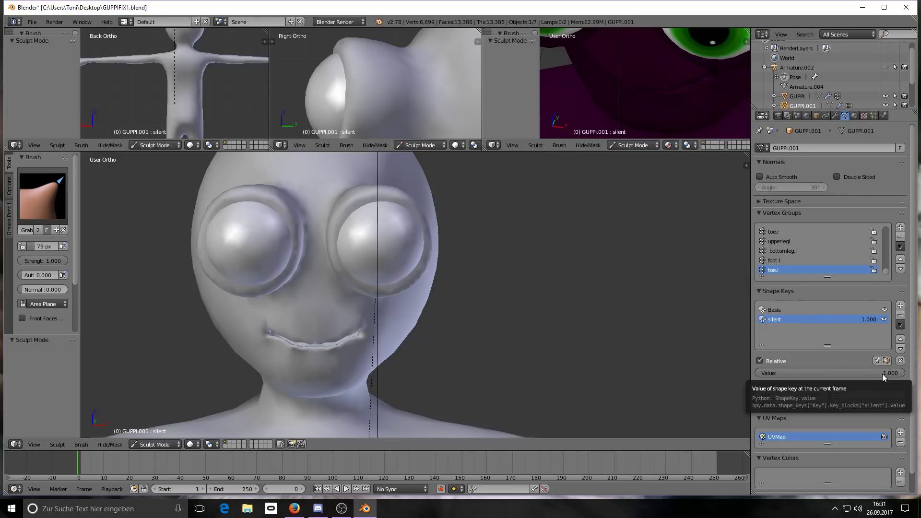
pyautogui.moveTo(888, 373); pyautogui.dragTo(757, 373)
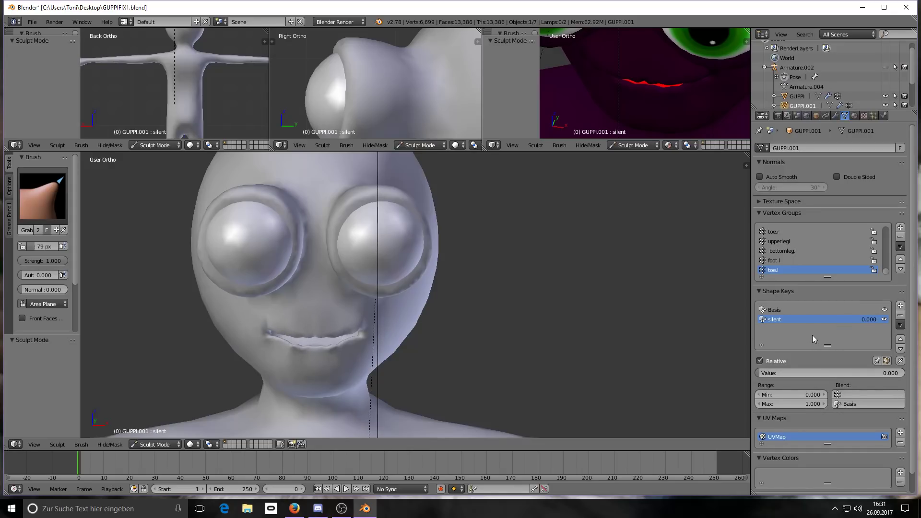
# Add another shape key named open and set its value to 1.
pyautogui.click(901, 306)
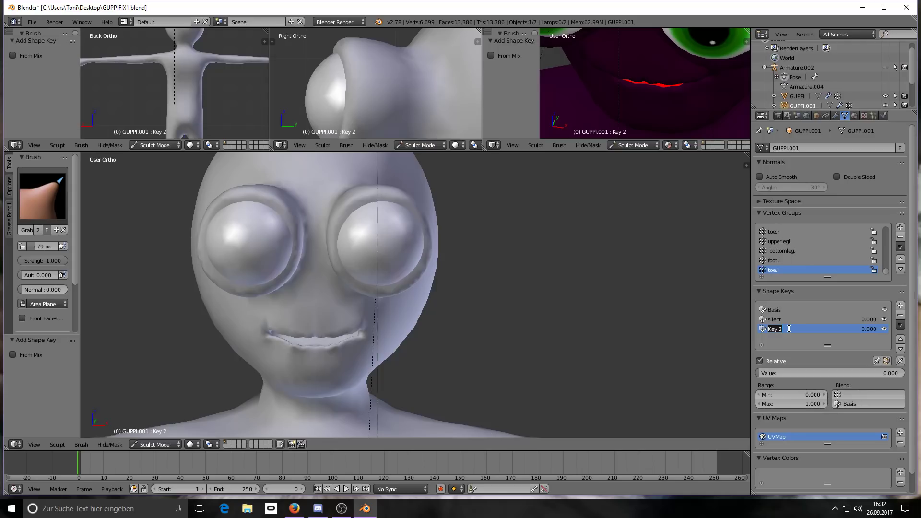
pyautogui.press('BackSpace')
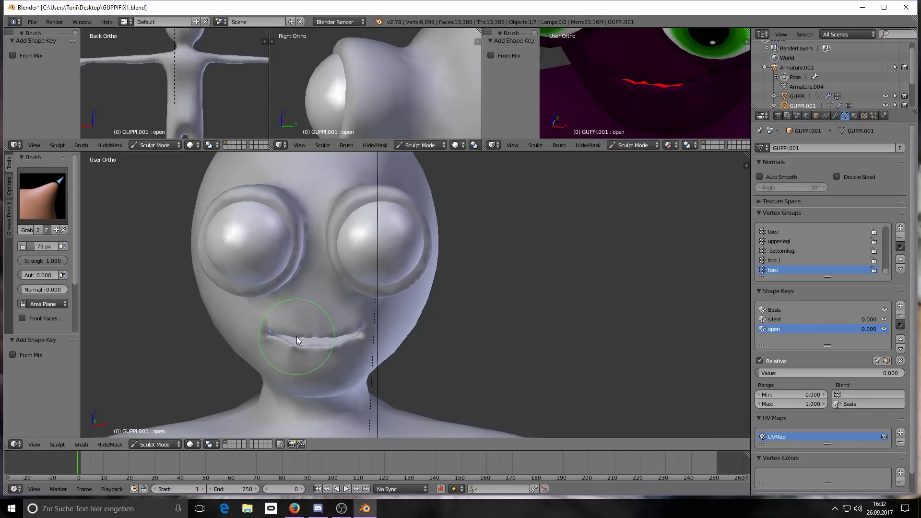
pyautogui.scroll(1, 296, 336)
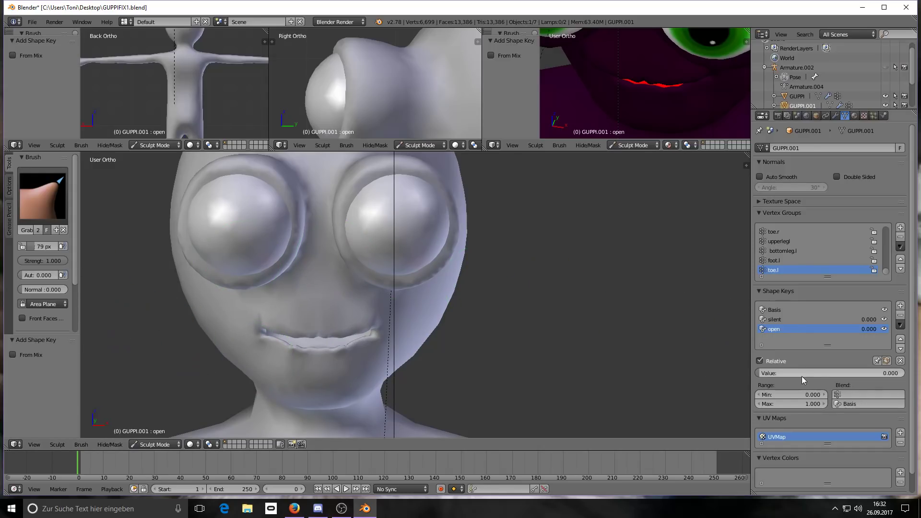
pyautogui.moveTo(767, 377); pyautogui.dragTo(902, 377)
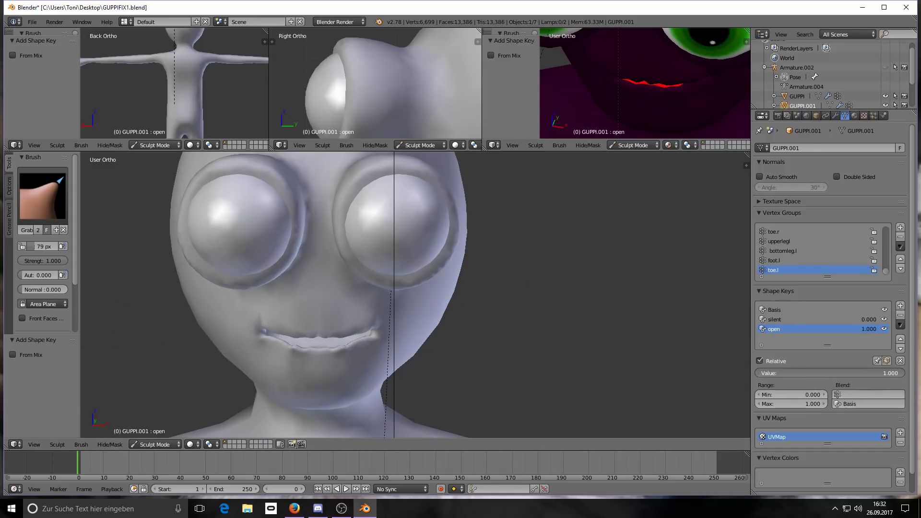
# Pull the lips apart into an open mouth with the Grab brush in the open key, and smooth the lips with the Smooth brush.
pyautogui.moveTo(295, 337)
pyautogui.mouseDown()
pyautogui.moveTo(318, 321)
pyautogui.moveTo(295, 313)
pyautogui.mouseUp()
pyautogui.moveTo(296, 353)
pyautogui.mouseDown()
pyautogui.moveTo(314, 351)
pyautogui.moveTo(312, 366)
pyautogui.moveTo(272, 355)
pyautogui.mouseUp()
pyautogui.click(43, 196)
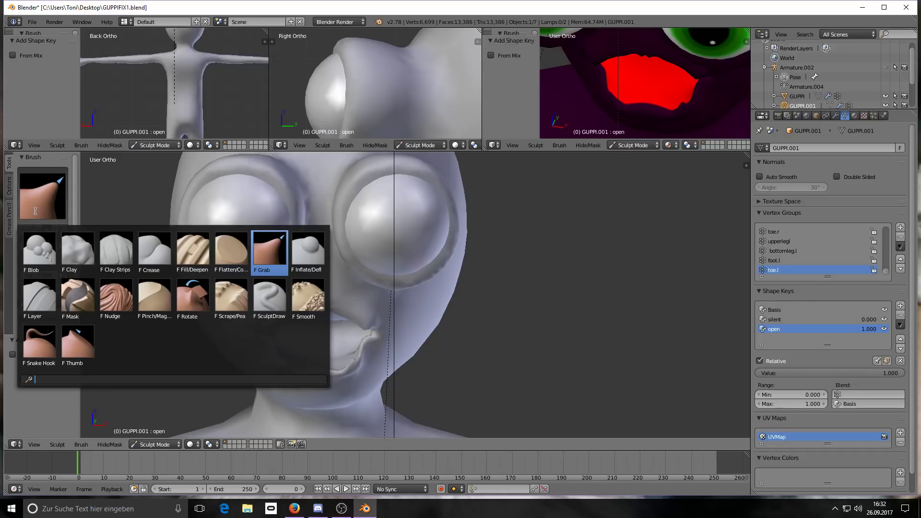
pyautogui.click(304, 298)
pyautogui.moveTo(283, 362)
pyautogui.mouseDown()
pyautogui.moveTo(259, 330)
pyautogui.moveTo(328, 307)
pyautogui.moveTo(371, 322)
pyautogui.mouseUp()
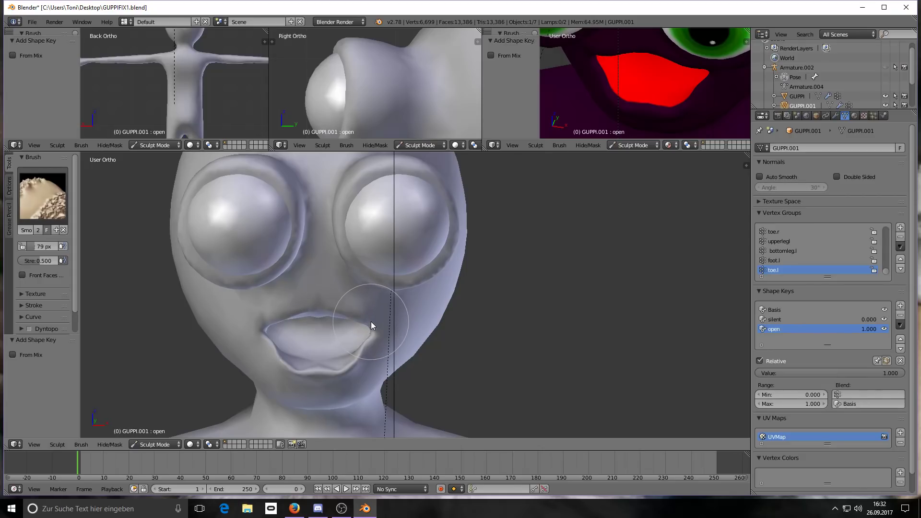
pyautogui.scroll(-2, 649, 99)
pyautogui.scroll(-1, 650, 87)
pyautogui.scroll(1, 355, 351)
pyautogui.scroll(-1, 373, 352)
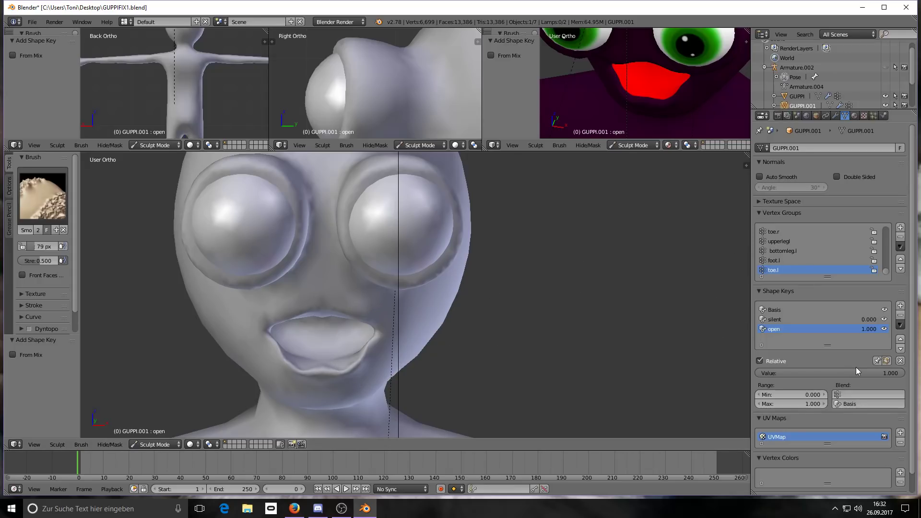
# Blend the open key at 0.543 with the silent key at 0.490, and create a new shape key from the mix.
pyautogui.moveTo(880, 374); pyautogui.dragTo(758, 374)
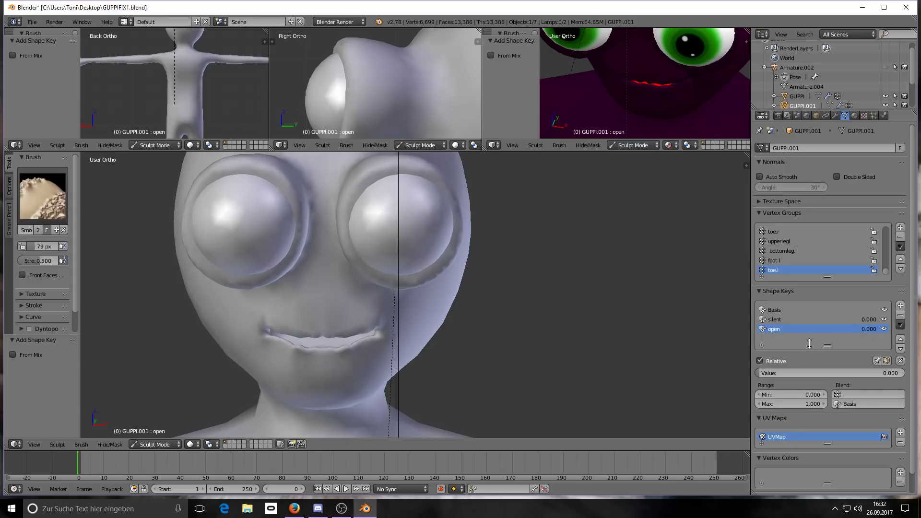
pyautogui.moveTo(761, 373); pyautogui.dragTo(838, 372)
pyautogui.click(773, 321)
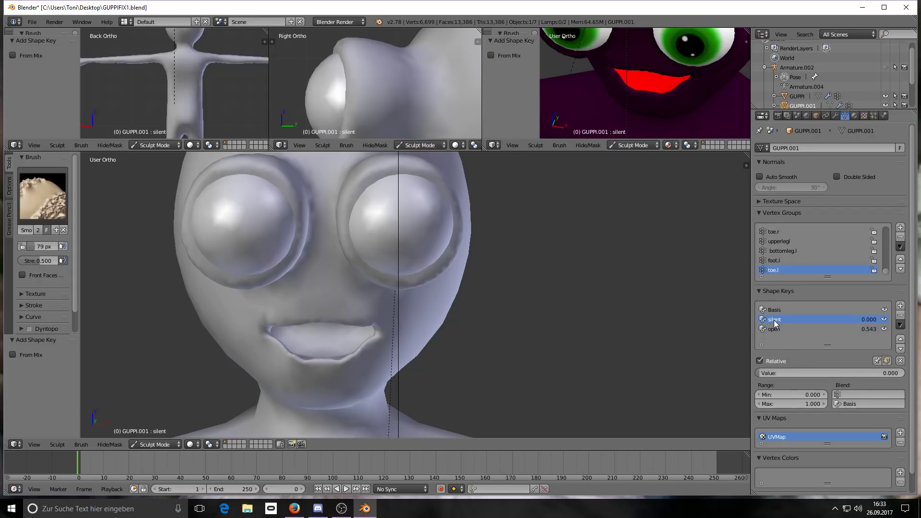
pyautogui.moveTo(774, 374); pyautogui.dragTo(830, 373)
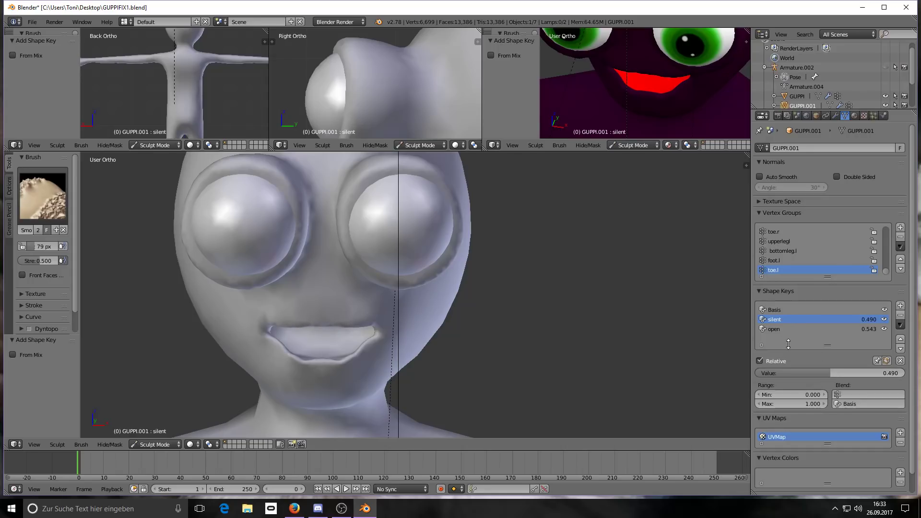
pyautogui.click(900, 325)
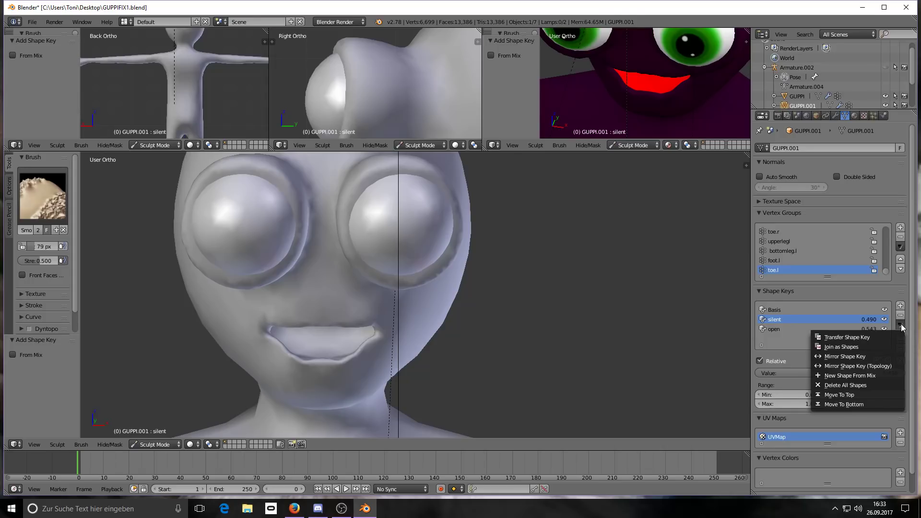
pyautogui.click(864, 375)
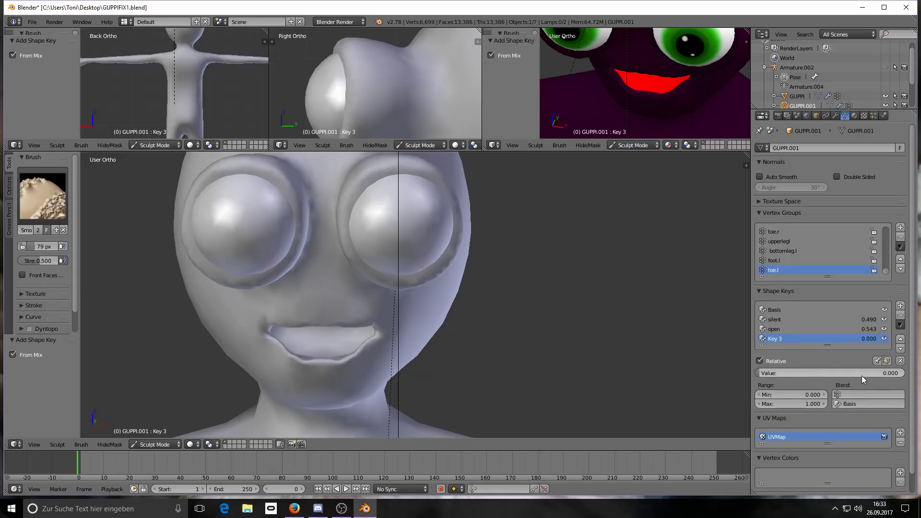
# Set the open and silent shape keys to 0, and select Key 3 with its value at 1.
pyautogui.click(824, 329)
pyautogui.moveTo(819, 373); pyautogui.dragTo(760, 373)
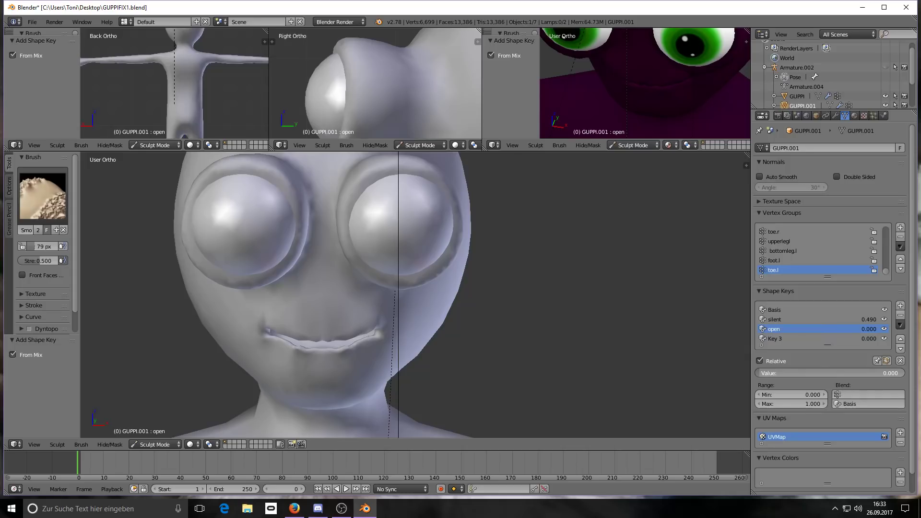
pyautogui.click(830, 319)
pyautogui.moveTo(829, 373); pyautogui.dragTo(904, 373)
pyautogui.click(785, 338)
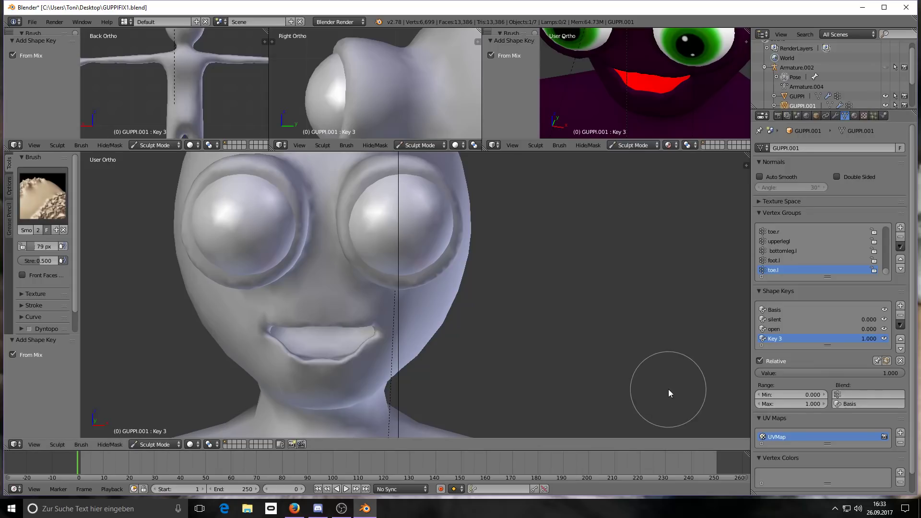
# Smooth the mouth corners in Key 3 and widen the mouth with the Grab brush, then set the key's value to 0.
pyautogui.moveTo(372, 338); pyautogui.dragTo(374, 351)
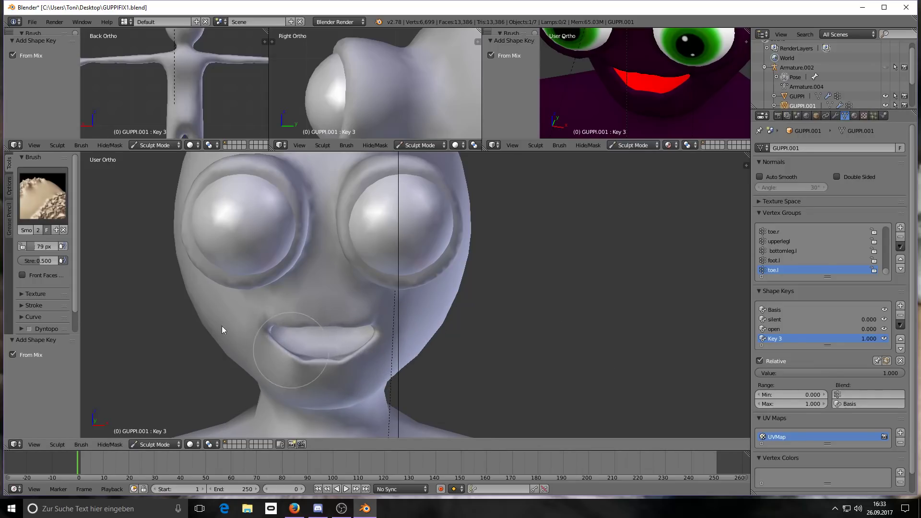
pyautogui.click(35, 216)
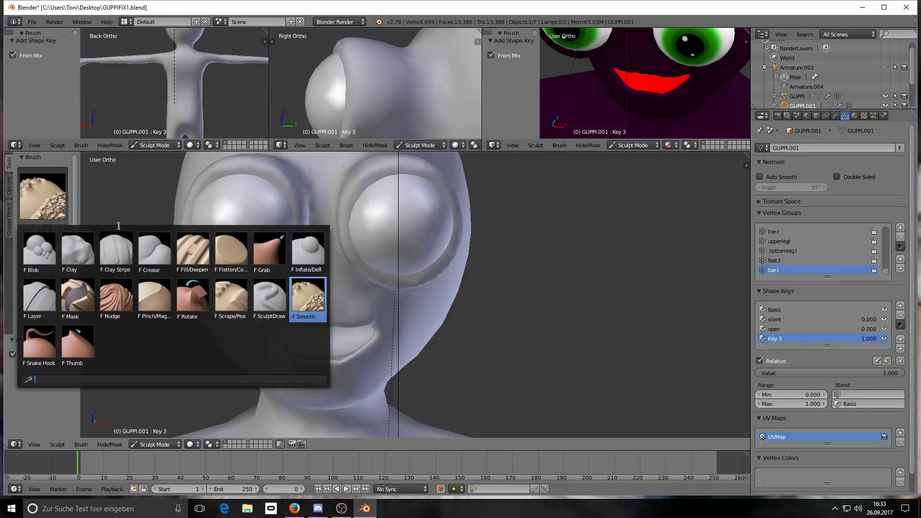
pyautogui.click(270, 258)
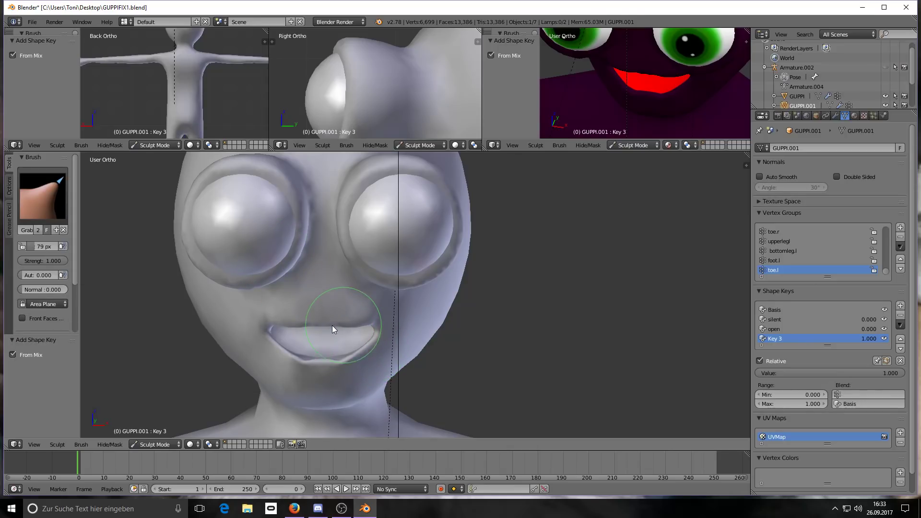
pyautogui.moveTo(301, 332); pyautogui.dragTo(262, 351)
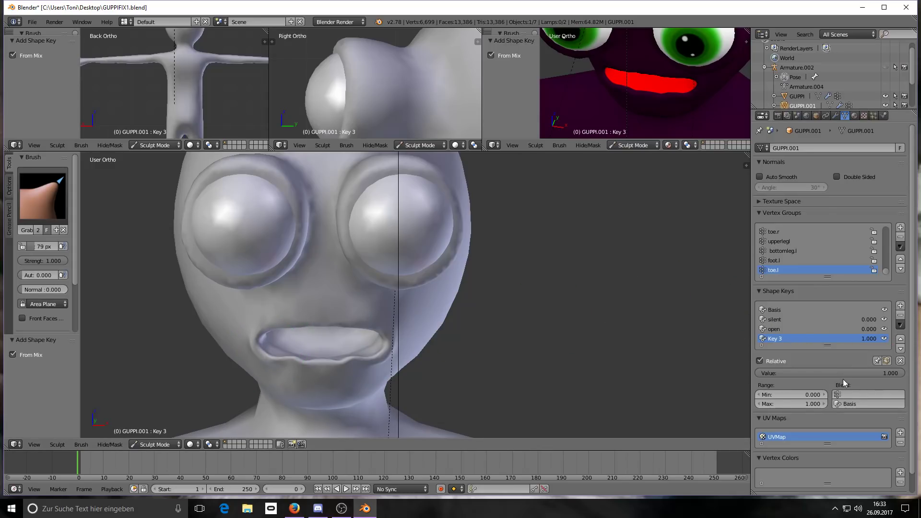
pyautogui.moveTo(892, 374); pyautogui.dragTo(759, 373)
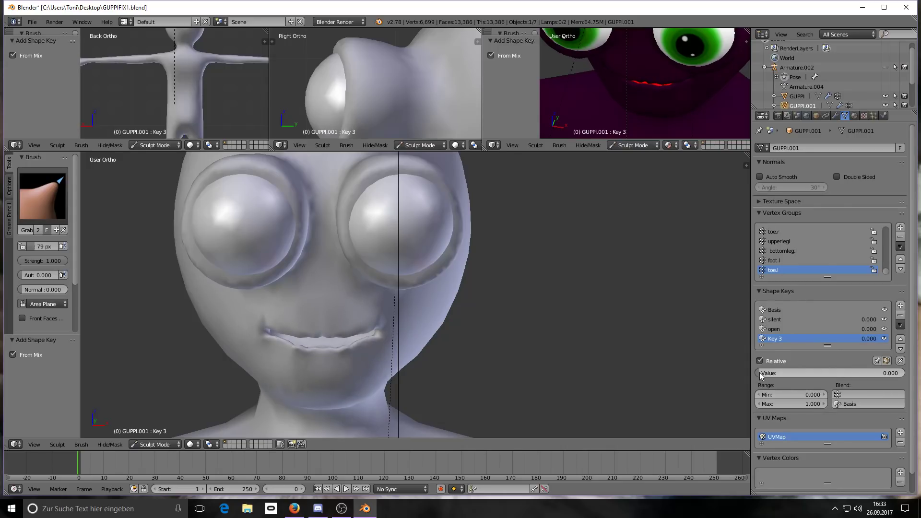
# Blend the open key at 0.507 with Key 3 at 0.753, and create another new shape key from the mix.
pyautogui.click(786, 318)
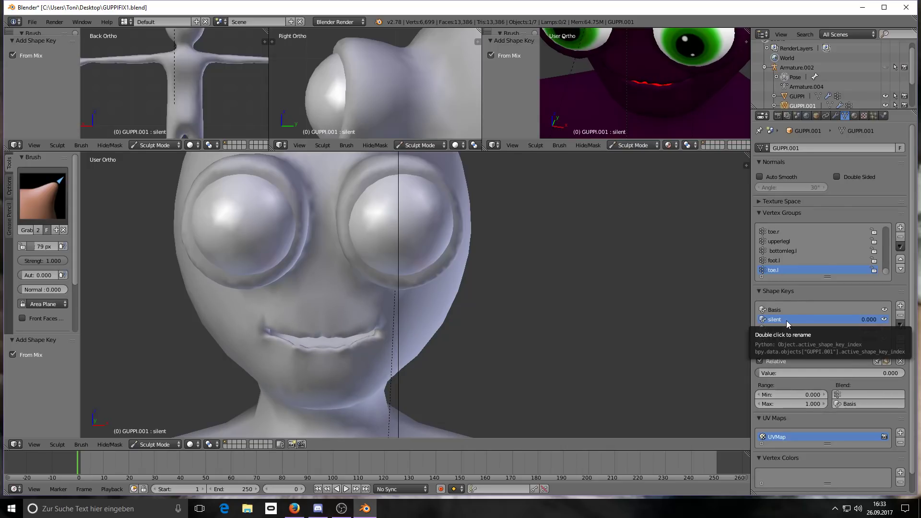
pyautogui.click(786, 340)
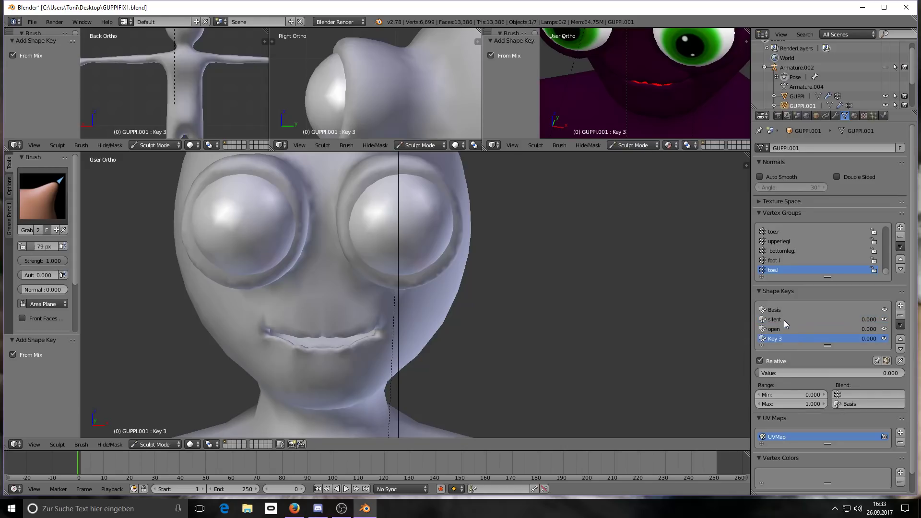
pyautogui.click(792, 320)
pyautogui.click(785, 329)
pyautogui.moveTo(769, 374); pyautogui.dragTo(832, 374)
pyautogui.click(800, 340)
pyautogui.moveTo(773, 376); pyautogui.dragTo(866, 376)
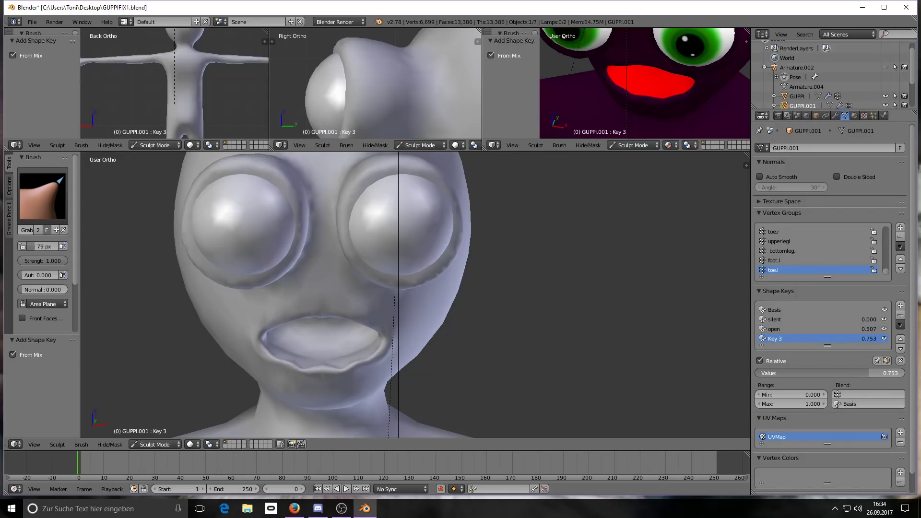
pyautogui.click(900, 324)
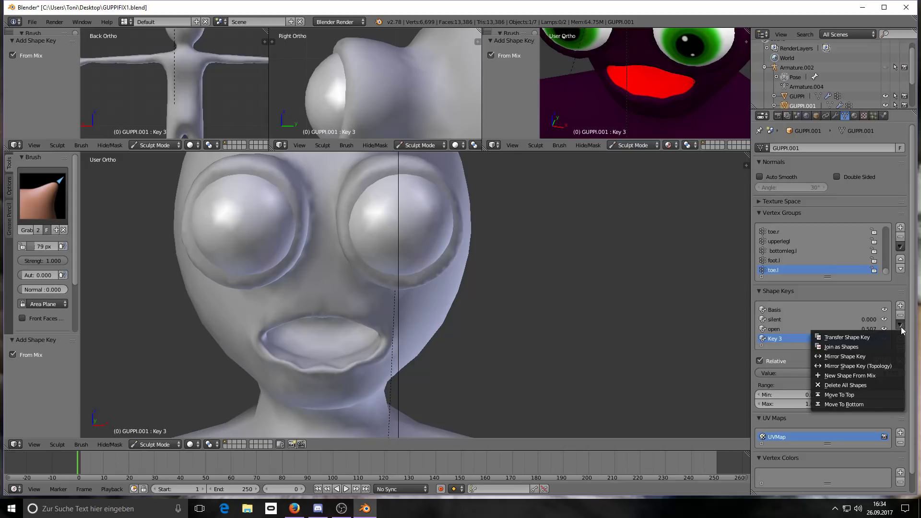
pyautogui.click(852, 379)
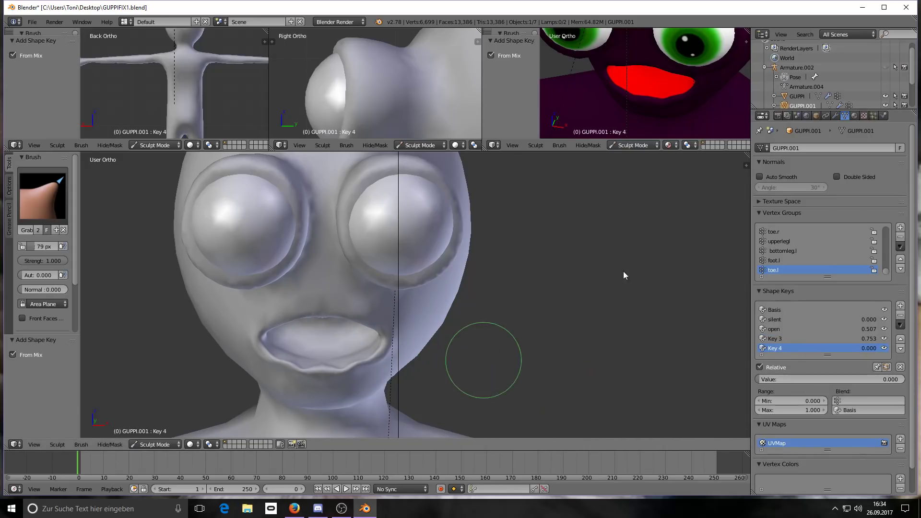
# Switch to Firefox and consult the list of required blendshape names in the VRChat simulated eyetracking guide.
pyautogui.click(863, 8)
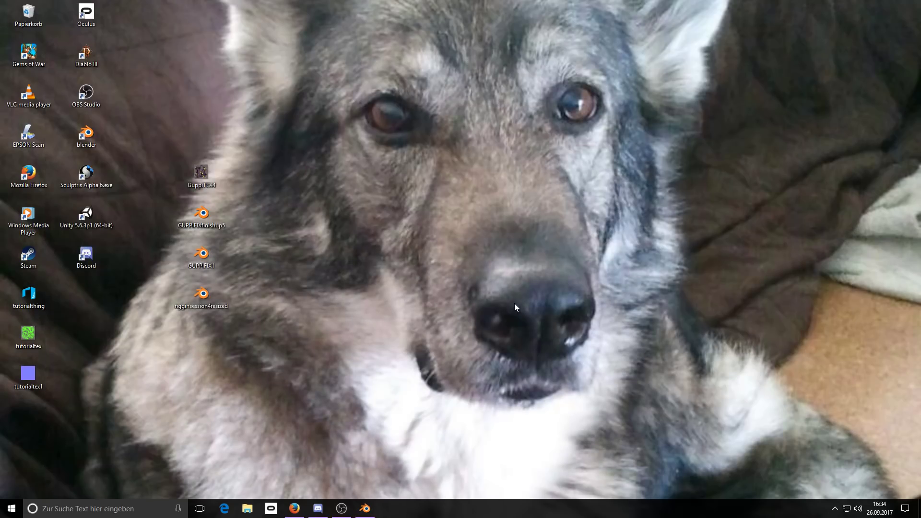
pyautogui.click(294, 509)
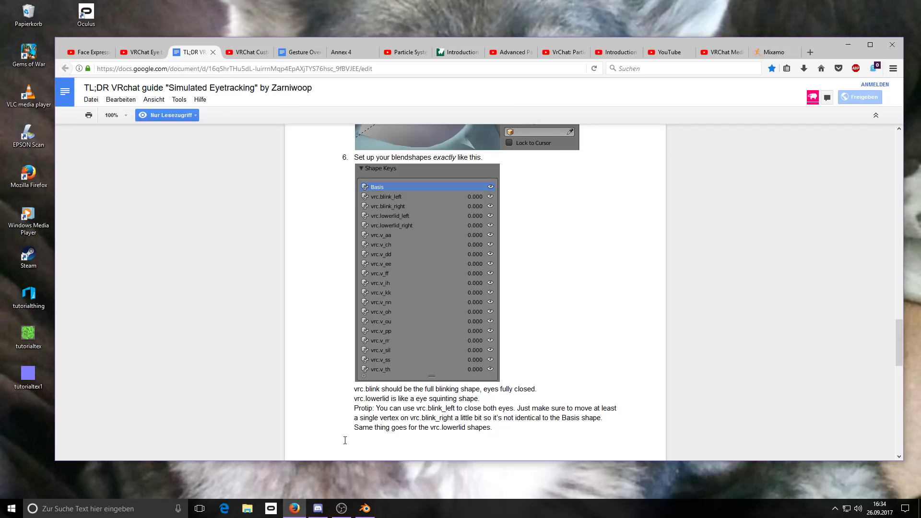
# Switch back to Blender and set the open and Key 3 shape keys to 0.
pyautogui.click(364, 508)
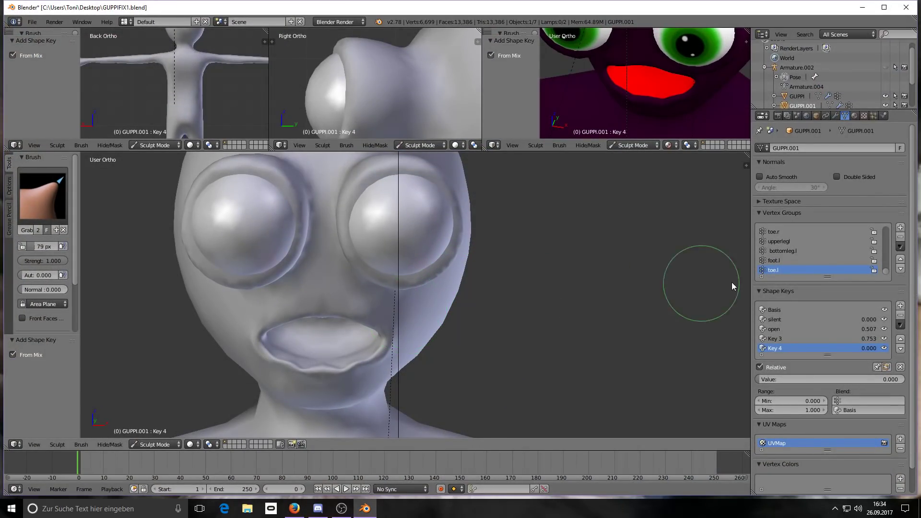
pyautogui.click(845, 328)
pyautogui.moveTo(829, 379); pyautogui.dragTo(755, 379)
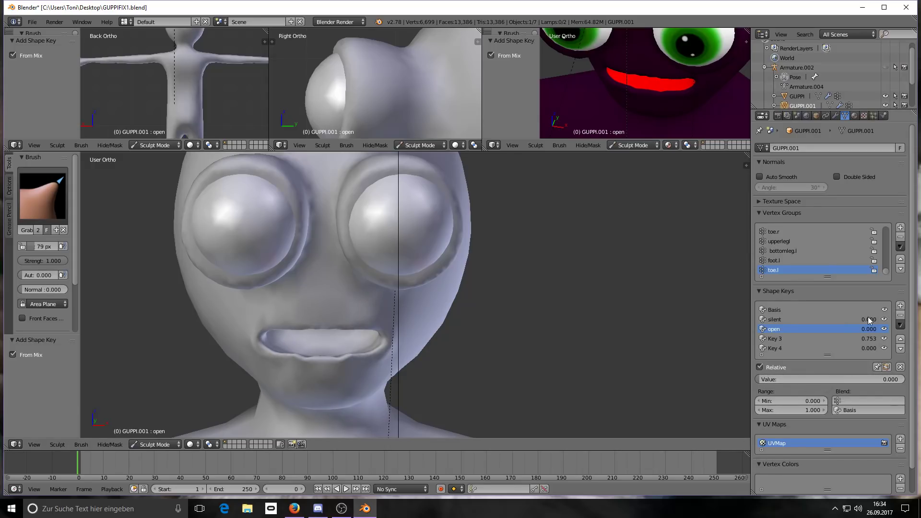
pyautogui.click(844, 338)
pyautogui.moveTo(862, 376); pyautogui.dragTo(798, 377)
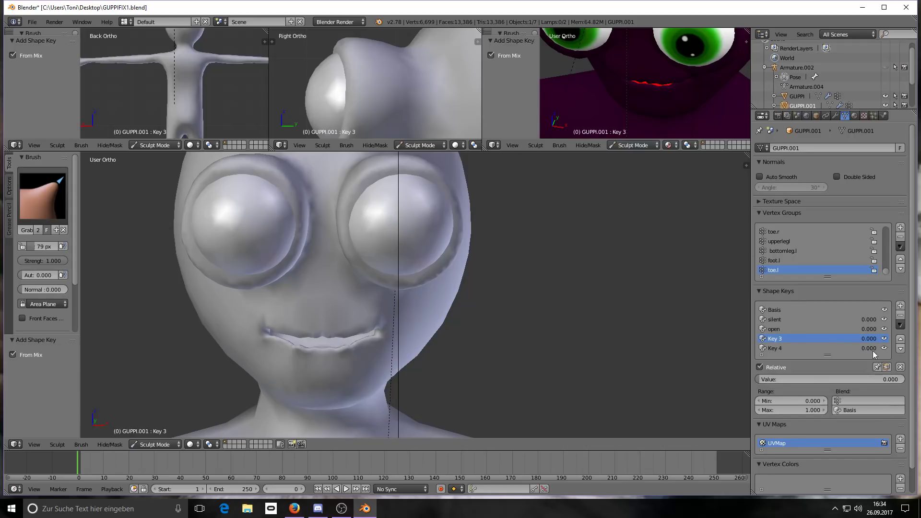
# Add a new shape key at value 1 and pull the upper and lower eyelids over the eyeballs with the Grab brush.
pyautogui.click(900, 307)
pyautogui.moveTo(769, 379); pyautogui.dragTo(902, 380)
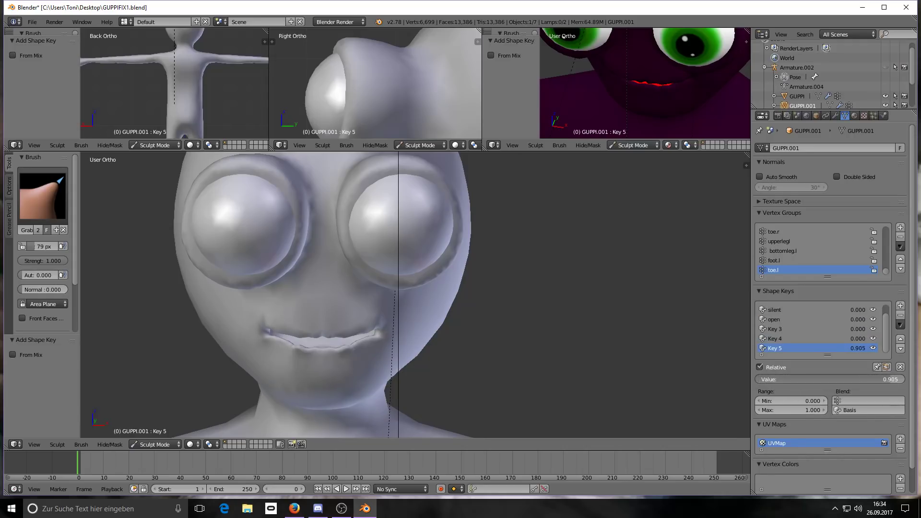
pyautogui.moveTo(469, 209); pyautogui.dragTo(389, 217, button='middle')
pyautogui.moveTo(336, 192)
pyautogui.mouseDown()
pyautogui.moveTo(297, 181)
pyautogui.moveTo(278, 185)
pyautogui.moveTo(288, 192)
pyautogui.mouseUp()
pyautogui.moveTo(285, 197); pyautogui.dragTo(317, 260, button='middle')
pyautogui.moveTo(230, 234); pyautogui.dragTo(304, 259, button='middle')
pyautogui.moveTo(304, 259)
pyautogui.mouseDown()
pyautogui.moveTo(257, 261)
pyautogui.moveTo(319, 260)
pyautogui.mouseUp()
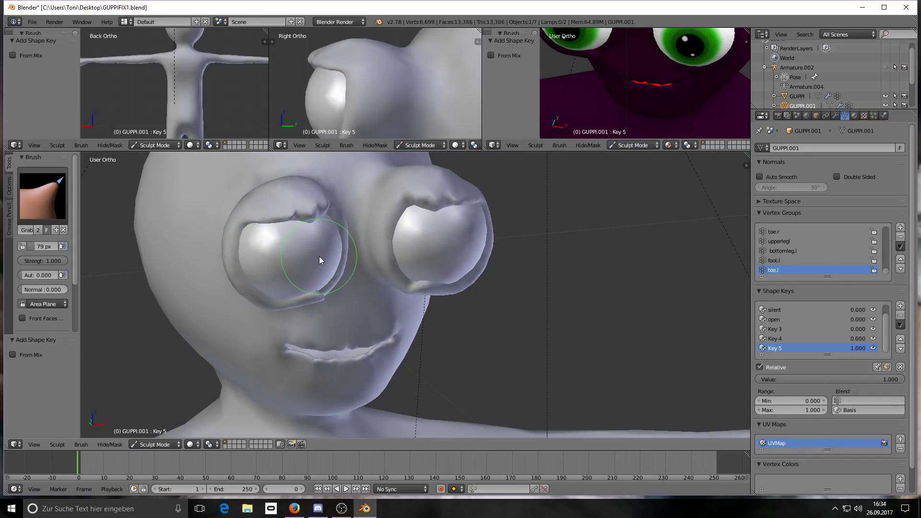
pyautogui.scroll(-1, 319, 255)
pyautogui.scroll(1, 316, 252)
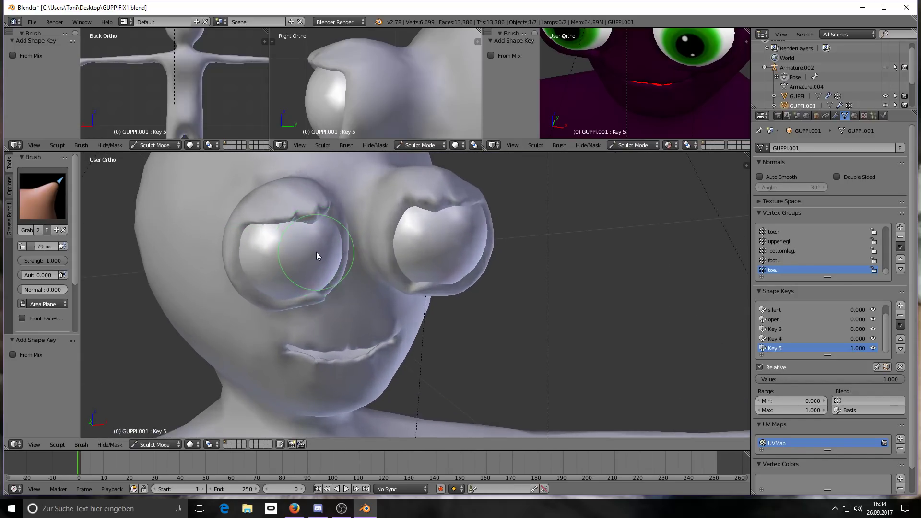
pyautogui.moveTo(882, 381)
pyautogui.mouseDown()
pyautogui.moveTo(738, 381)
pyautogui.moveTo(892, 381)
pyautogui.mouseUp()
pyautogui.moveTo(358, 244)
pyautogui.mouseDown(button='middle')
pyautogui.moveTo(327, 255)
pyautogui.moveTo(416, 252)
pyautogui.moveTo(407, 251)
pyautogui.mouseUp(button='middle')
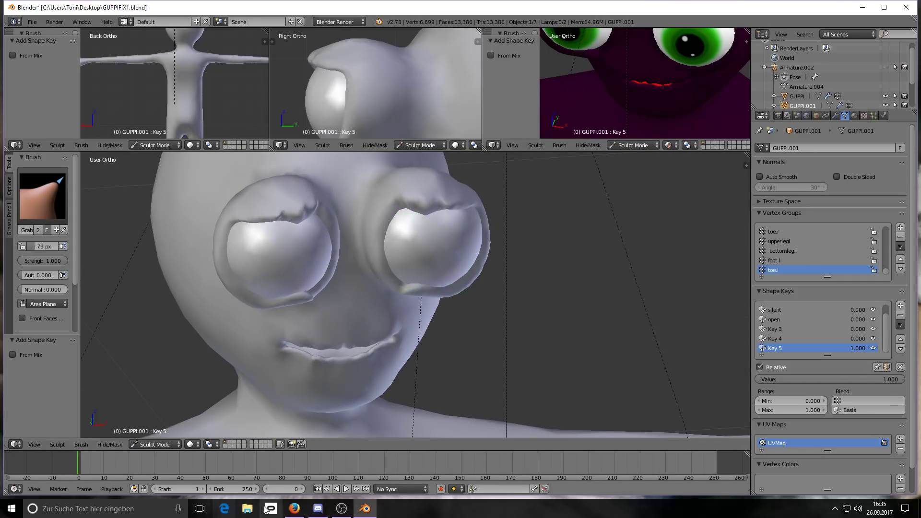
# Consult the blink and lowerlid blendshape names in the Firefox guide and return to the eyelid sculpt in Blender.
pyautogui.click(294, 509)
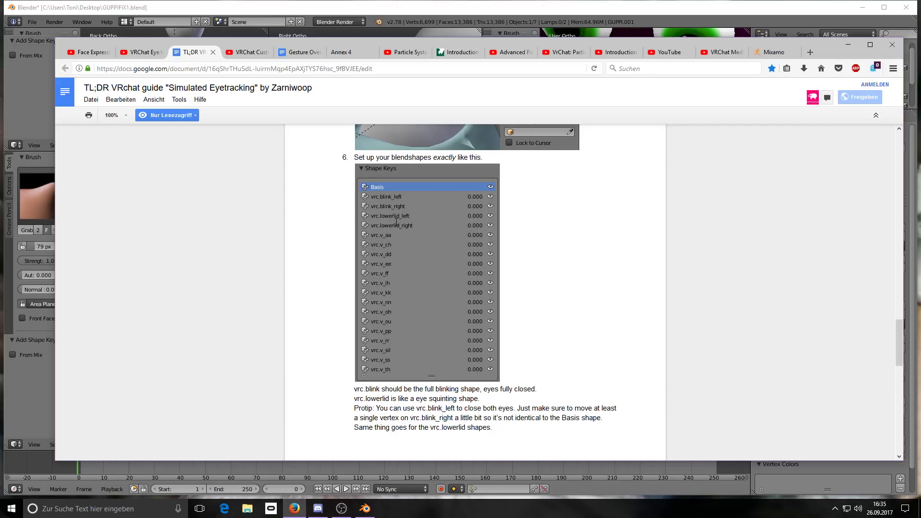
pyautogui.click(846, 46)
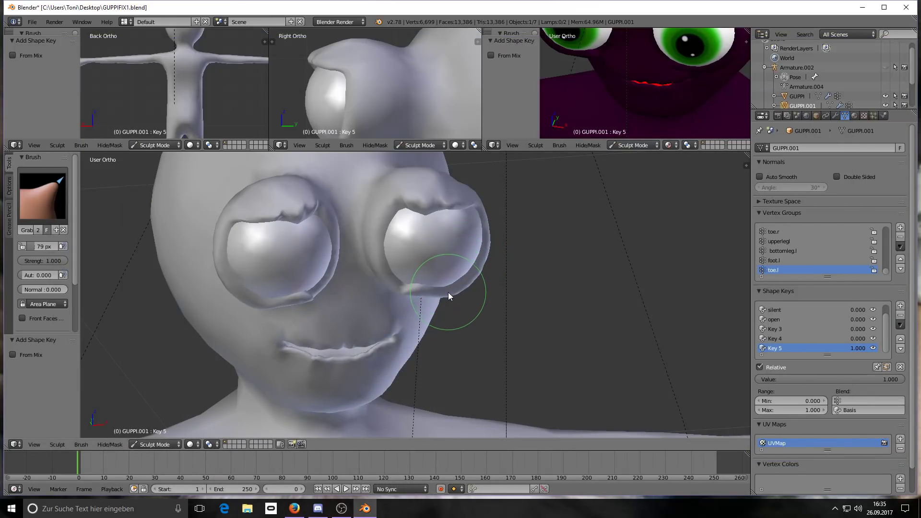
pyautogui.scroll(3, 448, 292)
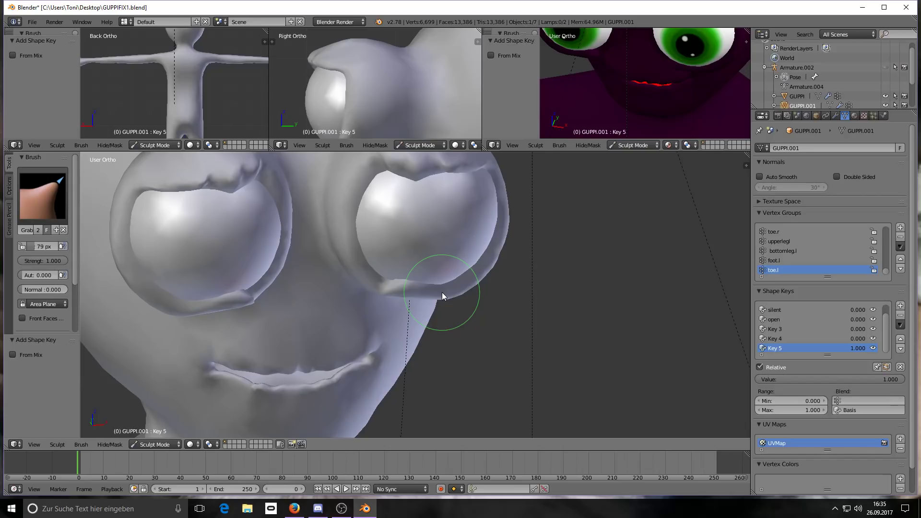
pyautogui.scroll(-1, 442, 291)
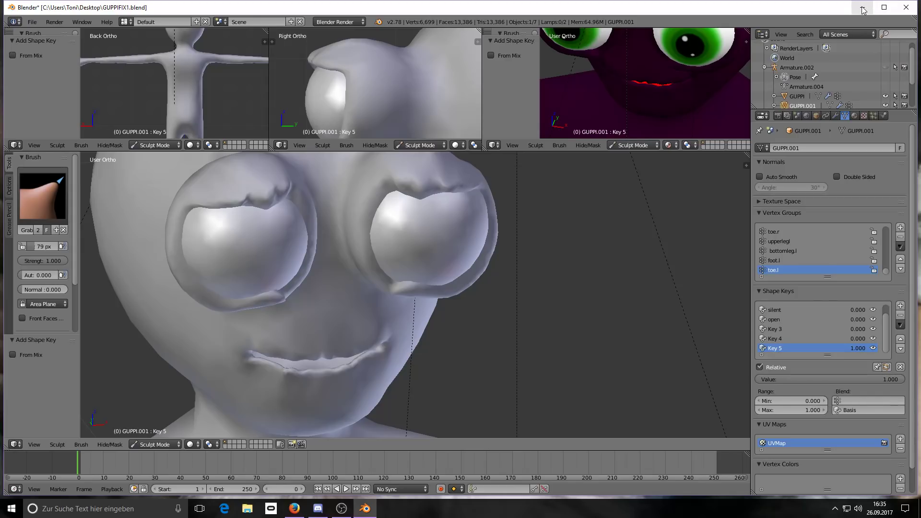
# Close the current Blender session and open the GUPPIFIXfinishup5 file from the desktop.
pyautogui.click(907, 8)
pyautogui.click(462, 291)
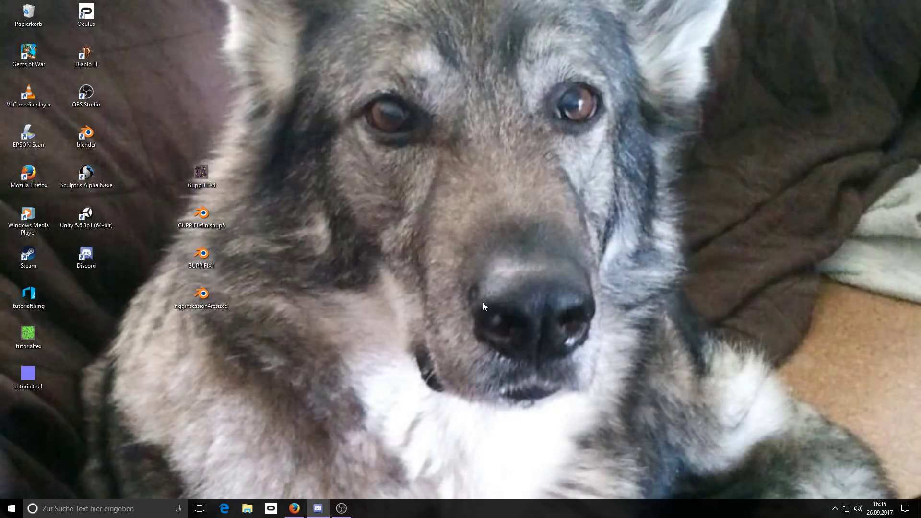
pyautogui.doubleClick(207, 221)
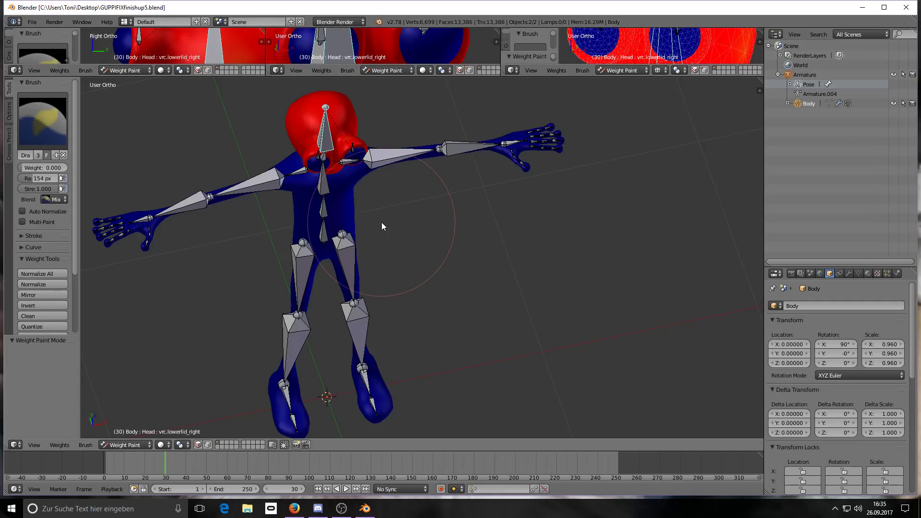
pyautogui.scroll(-2, 398, 242)
pyautogui.moveTo(410, 254)
pyautogui.mouseDown(button='middle')
pyautogui.moveTo(396, 248)
pyautogui.moveTo(411, 258)
pyautogui.mouseUp(button='middle')
pyautogui.scroll(2, 411, 257)
pyautogui.scroll(2, 368, 259)
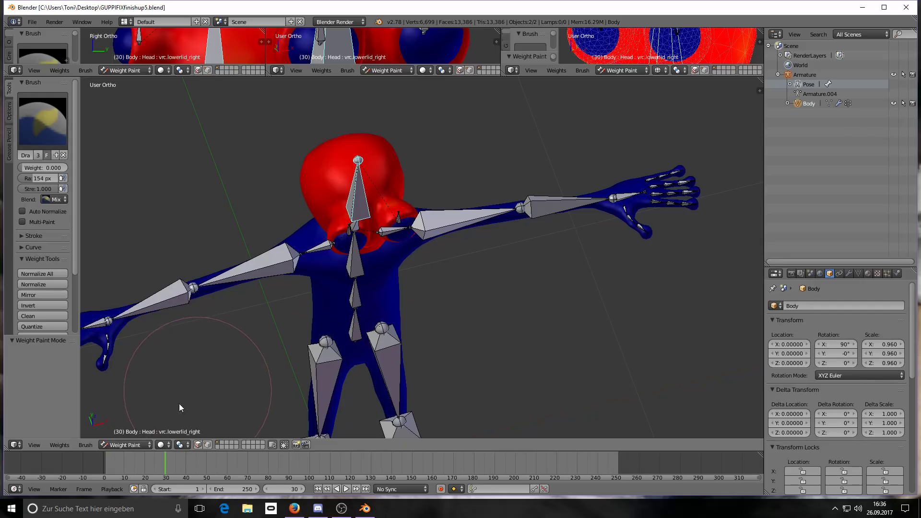
# Switch the Body mesh from Weight Paint to Object Mode.
pyautogui.click(128, 445)
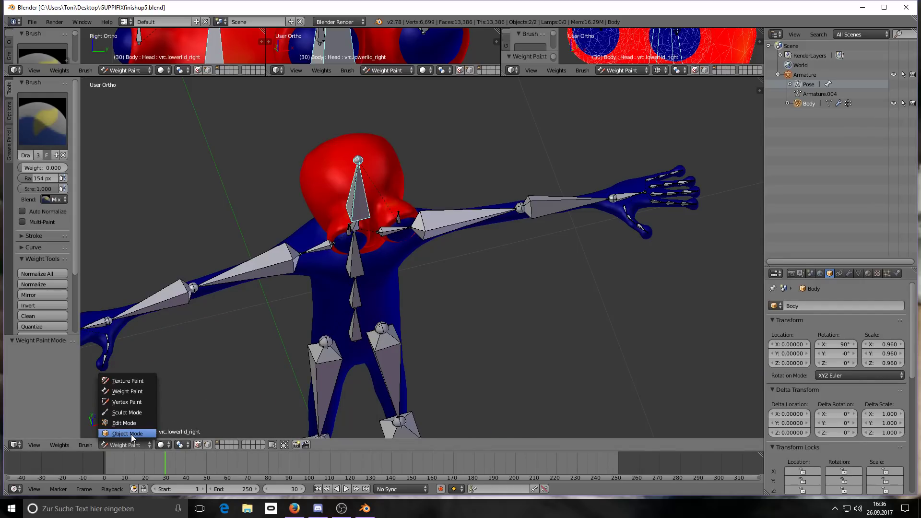
pyautogui.click(131, 433)
pyautogui.moveTo(385, 297); pyautogui.dragTo(383, 306, button='middle')
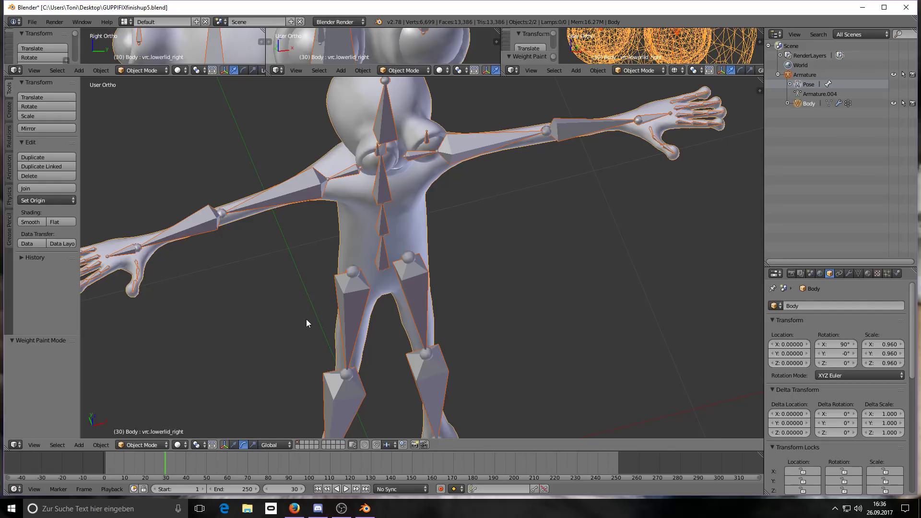
pyautogui.scroll(-4, 319, 331)
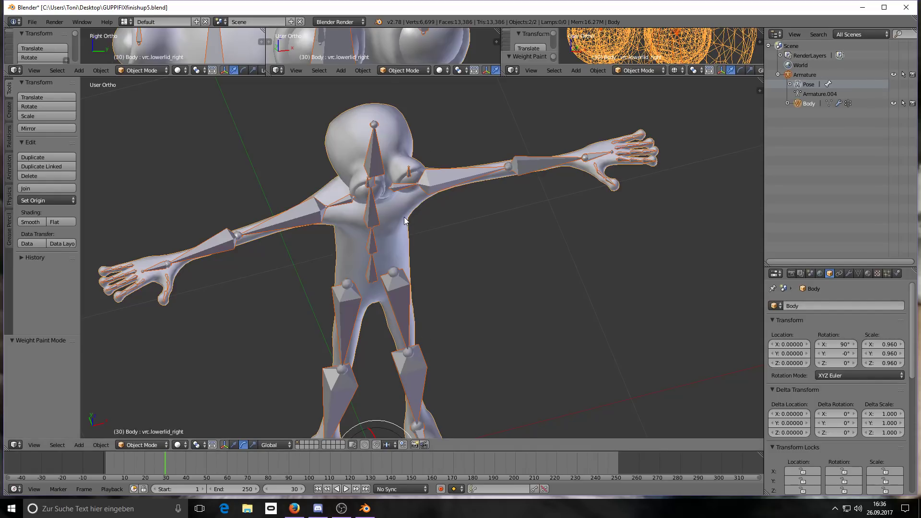
pyautogui.scroll(1, 406, 217)
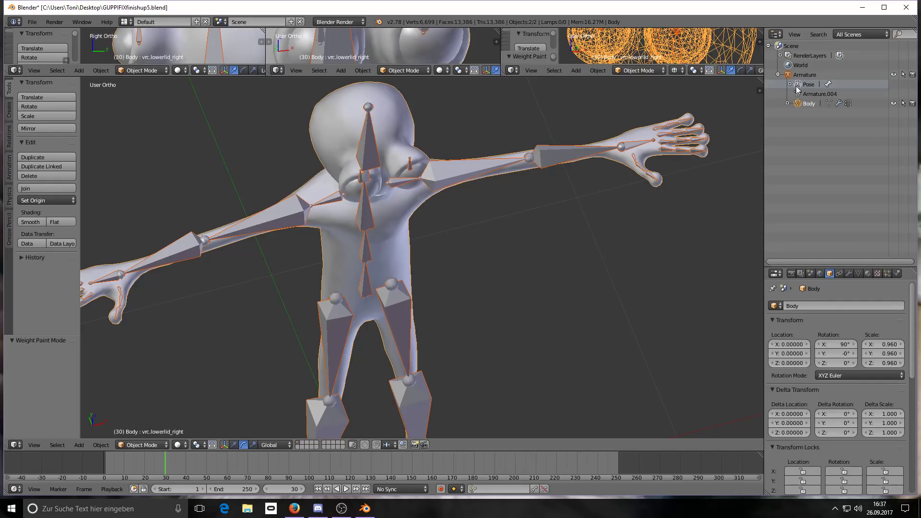
pyautogui.scroll(1, 368, 288)
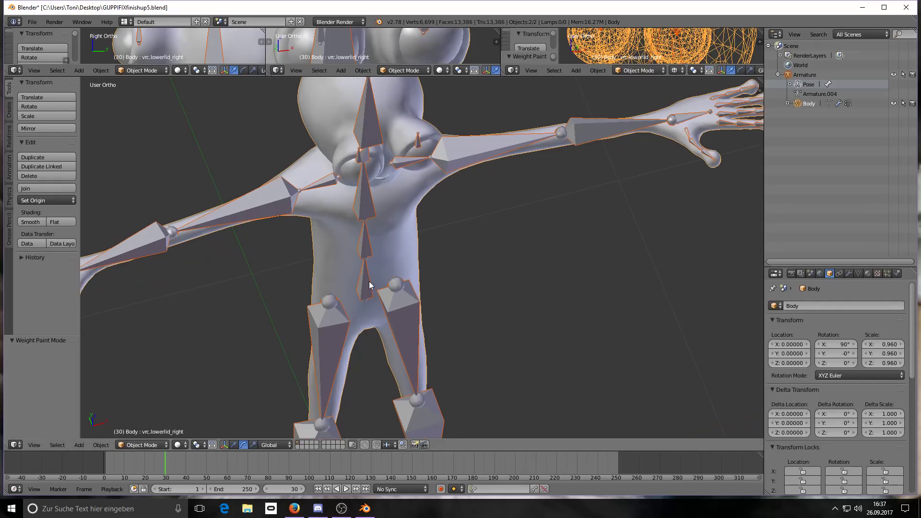
pyautogui.scroll(-2, 368, 289)
# Select the torso bones one after another from the hips up to the chest to check their names in the bone properties.
pyautogui.rightClick(365, 289)
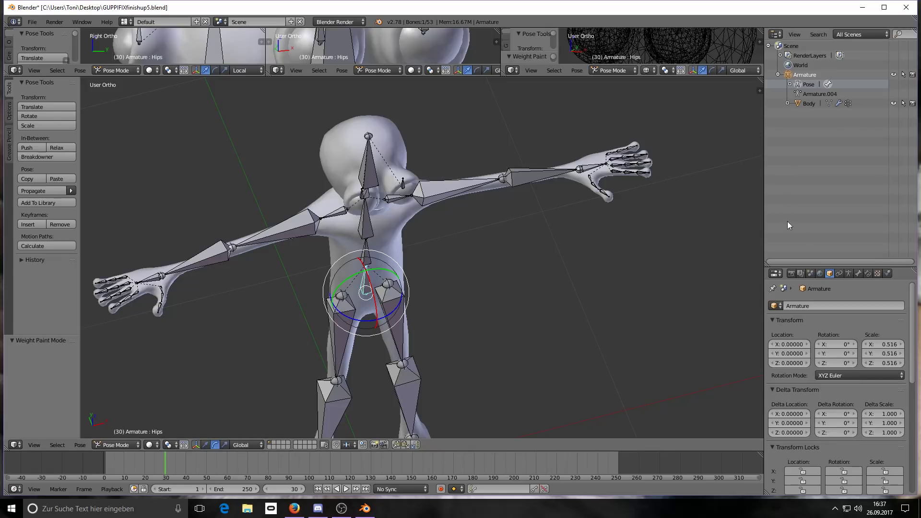
pyautogui.click(858, 273)
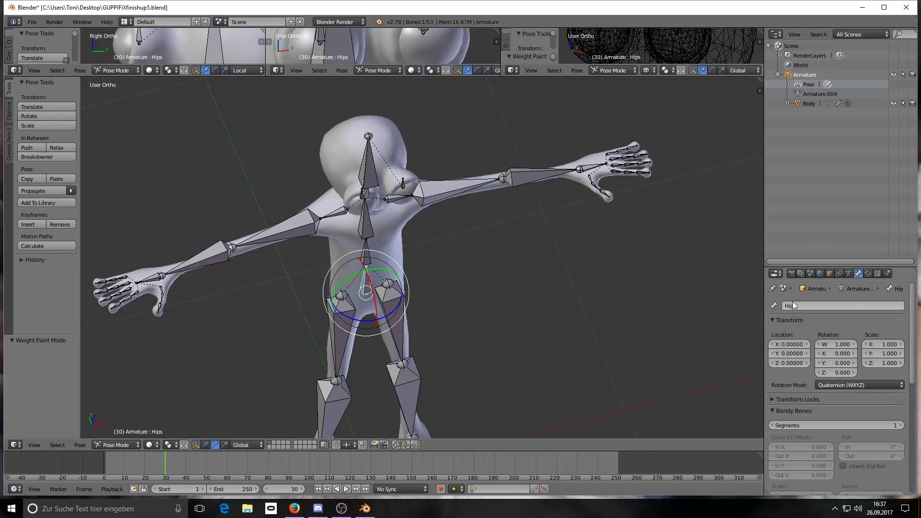
pyautogui.rightClick(368, 262)
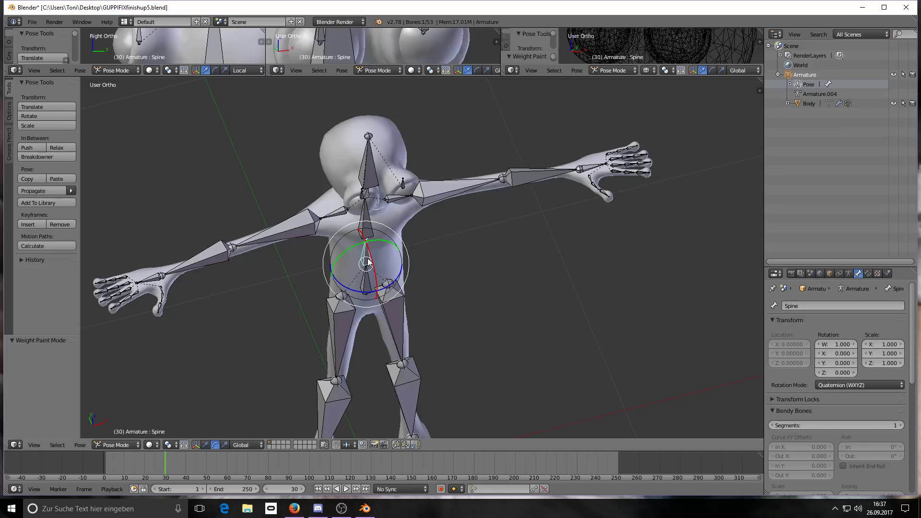
pyautogui.rightClick(366, 223)
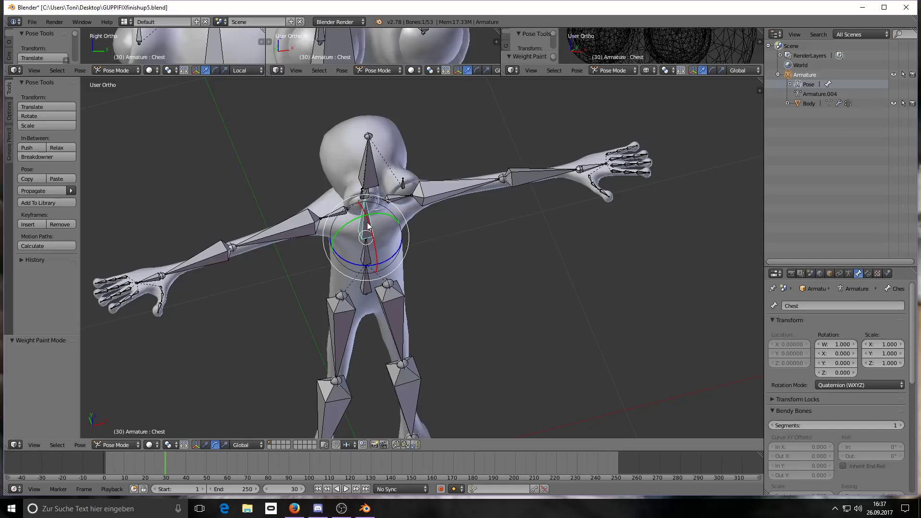
# Select the head bone and both eye bones in turn to check their names in the bone properties.
pyautogui.rightClick(365, 195)
pyautogui.moveTo(365, 202); pyautogui.dragTo(344, 172, button='middle')
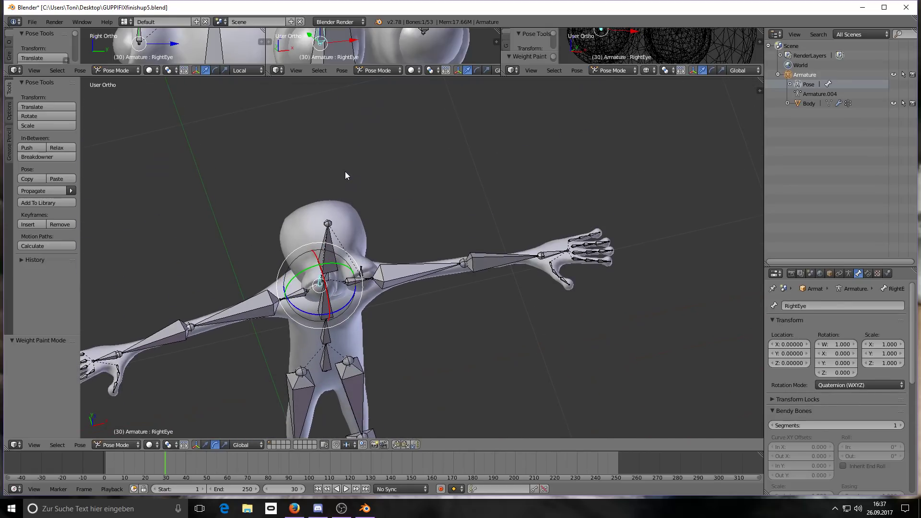
pyautogui.keyDown('shift'); pyautogui.moveTo(336, 252); pyautogui.dragTo(344, 171, button='middle'); pyautogui.keyUp('shift')
pyautogui.scroll(2, 338, 167)
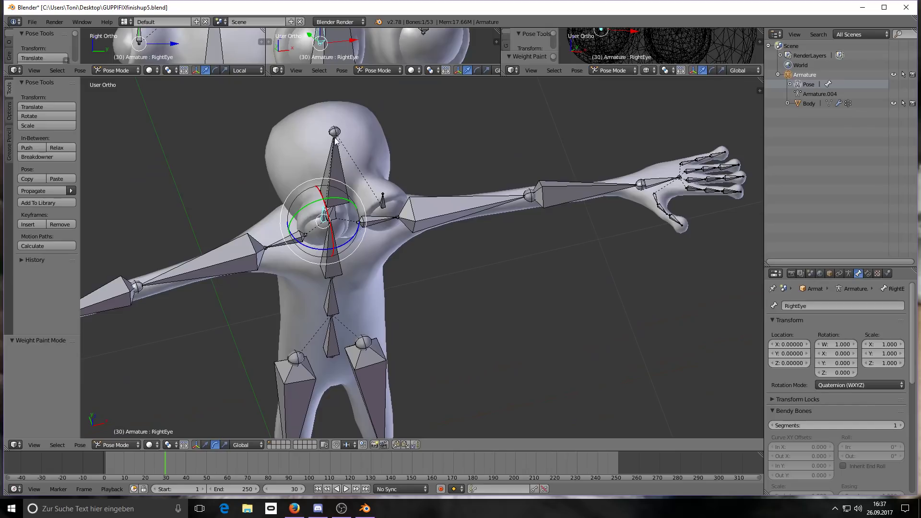
pyautogui.rightClick(334, 217)
pyautogui.rightClick(334, 192)
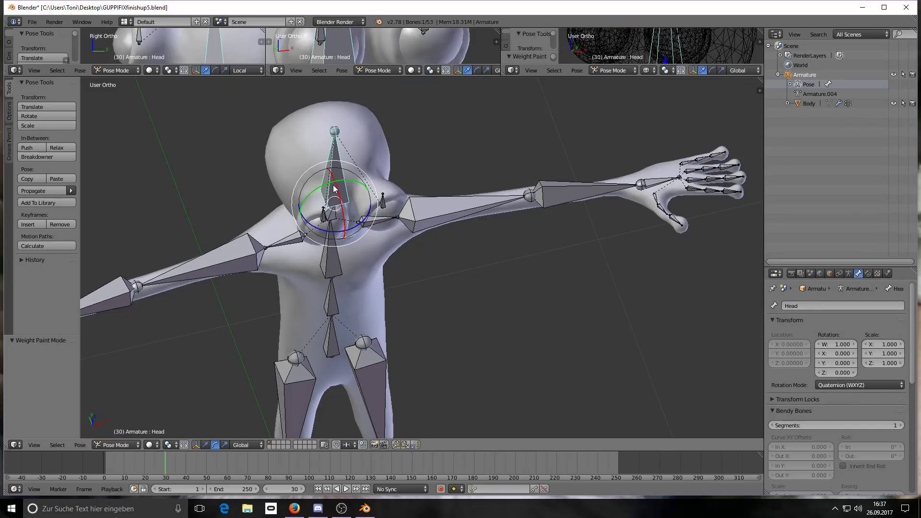
pyautogui.rightClick(326, 220)
pyautogui.rightClick(383, 205)
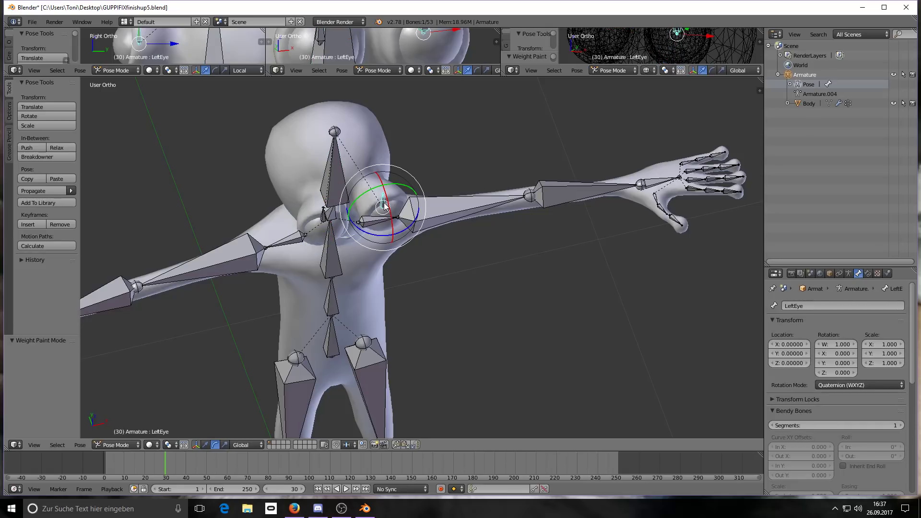
pyautogui.rightClick(327, 220)
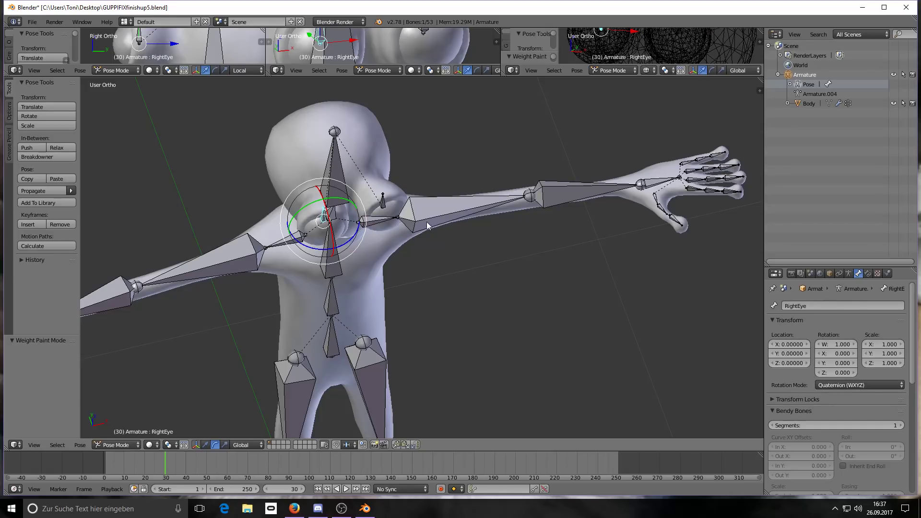
pyautogui.scroll(-1, 444, 279)
pyautogui.scroll(-1, 399, 314)
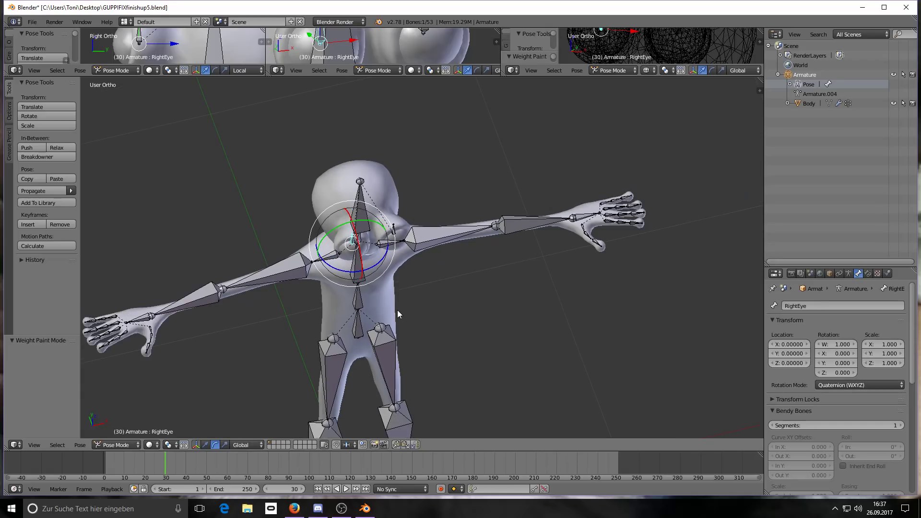
pyautogui.scroll(1, 397, 316)
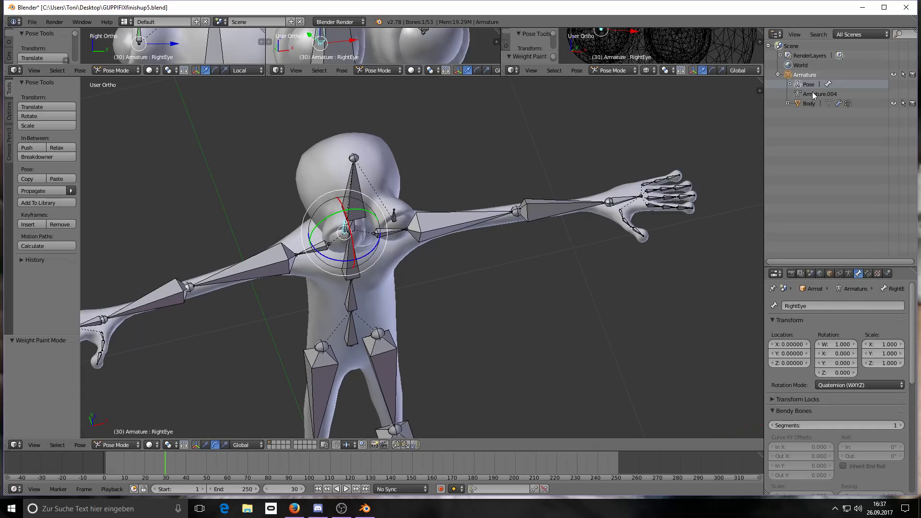
# Minimize Blender, launch Unity 5.6.3p1 and open the Guppi2 project.
pyautogui.click(863, 8)
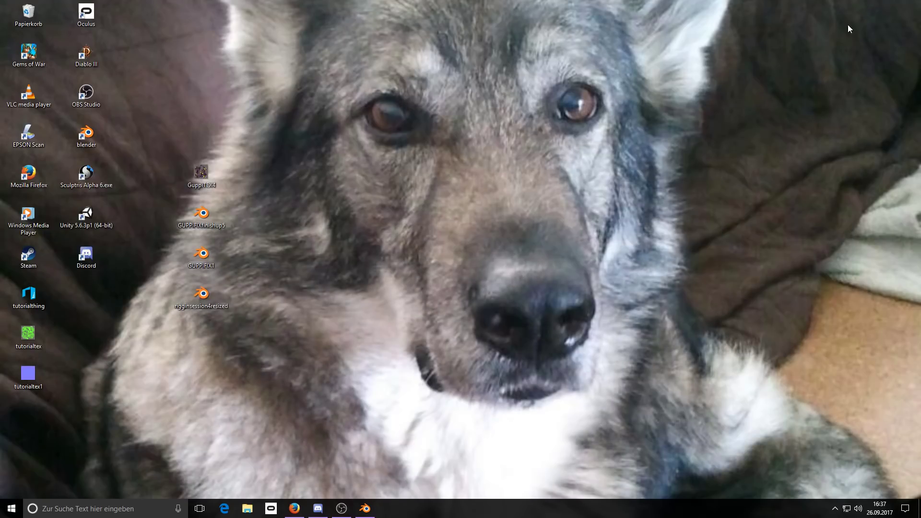
pyautogui.doubleClick(97, 208)
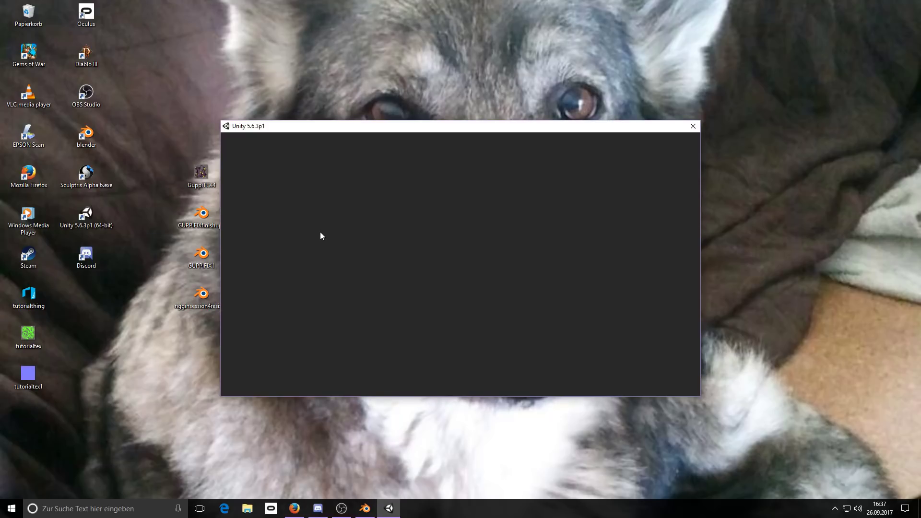
pyautogui.click(360, 271)
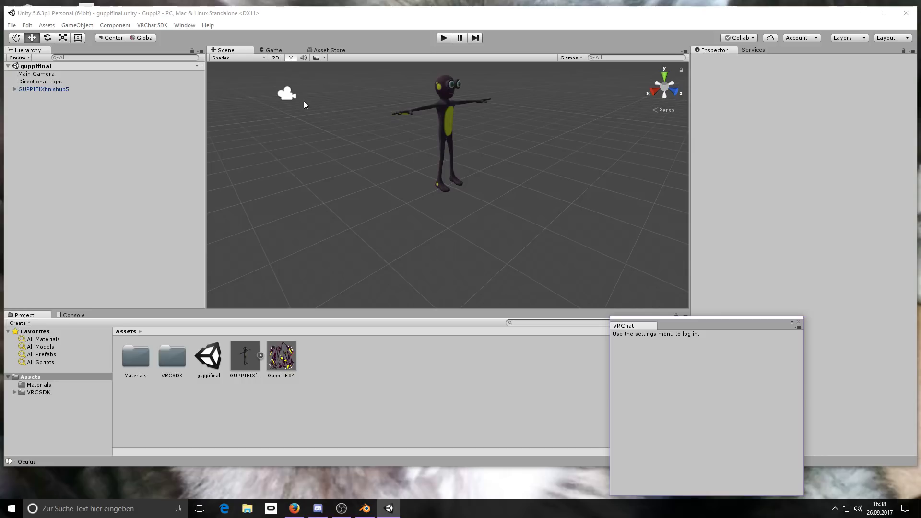
# Set the GUPPIFIXfinishup5 avatar's lip sync to Viseme Blend Shape with Body as the face mesh.
pyautogui.click(48, 88)
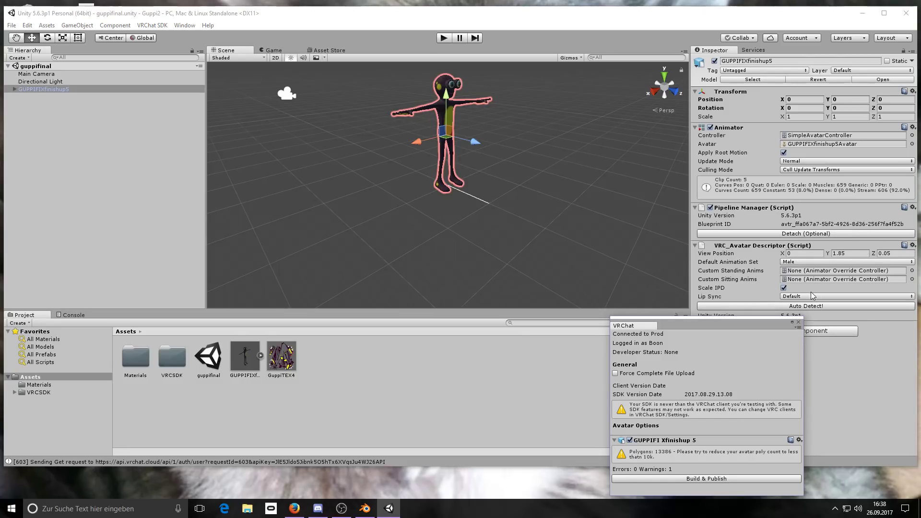
pyautogui.moveTo(752, 326); pyautogui.dragTo(709, 334)
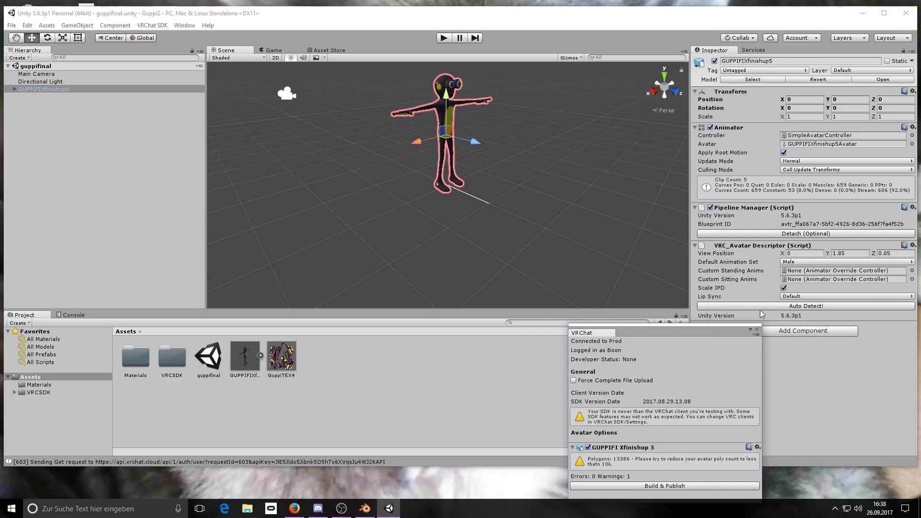
pyautogui.click(797, 297)
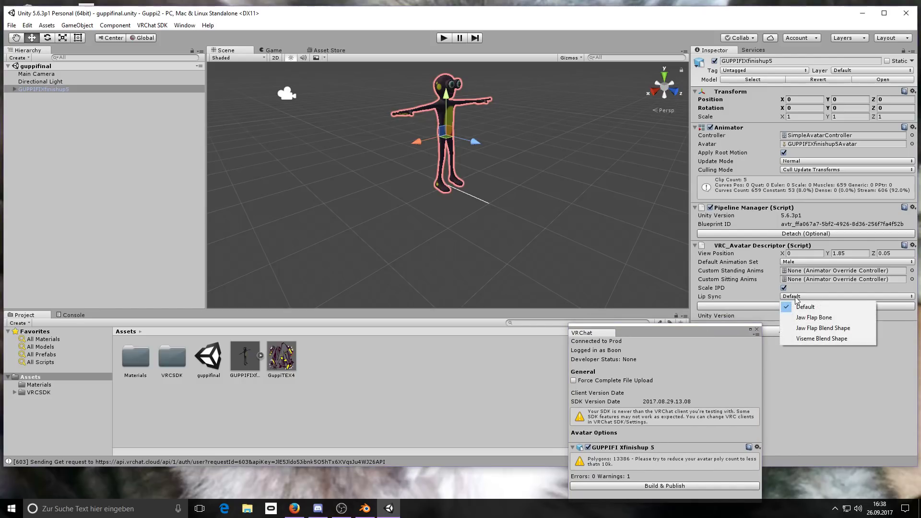
pyautogui.click(809, 339)
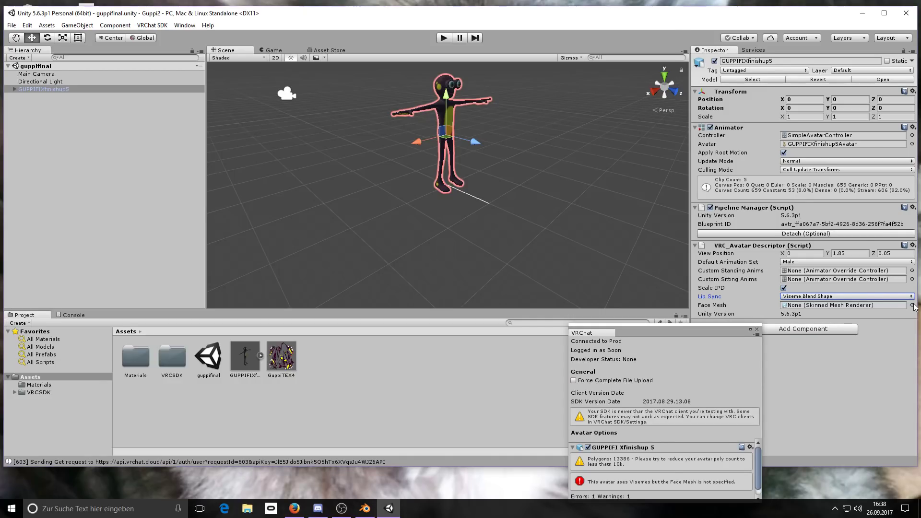
pyautogui.click(912, 306)
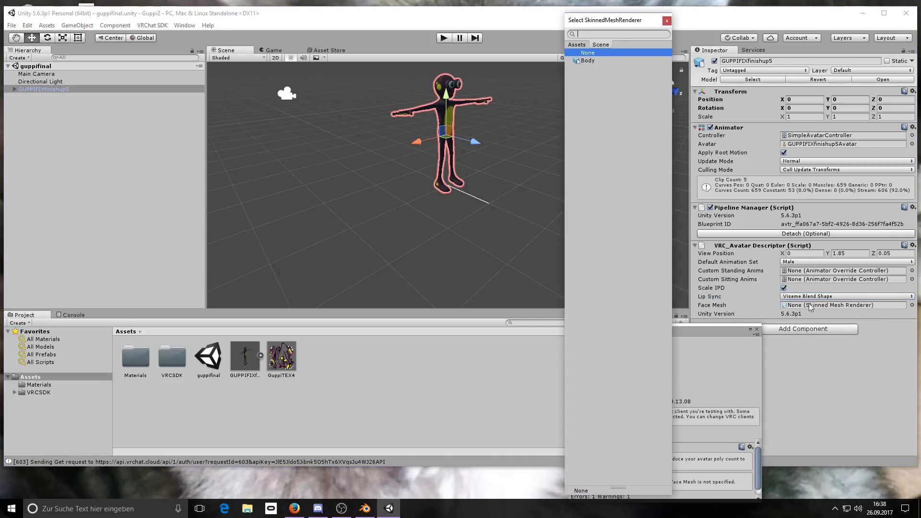
pyautogui.click(600, 60)
pyautogui.click(720, 329)
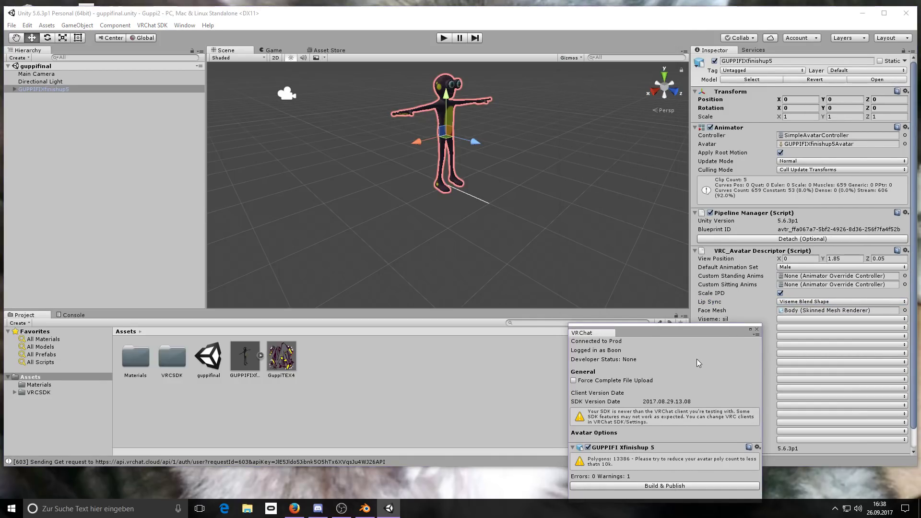
pyautogui.moveTo(693, 332); pyautogui.dragTo(668, 384)
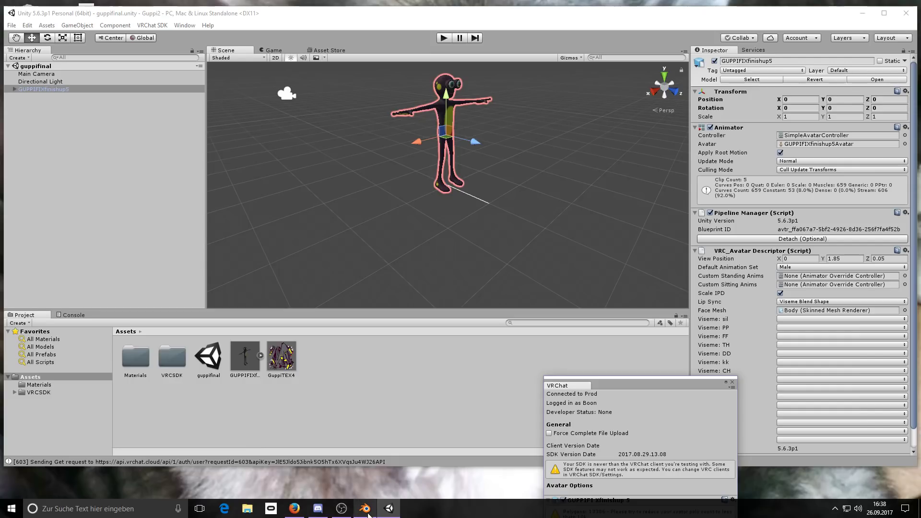
# Open the project's Materials folder to view the avatar's materials.
pyautogui.moveTo(365, 512)
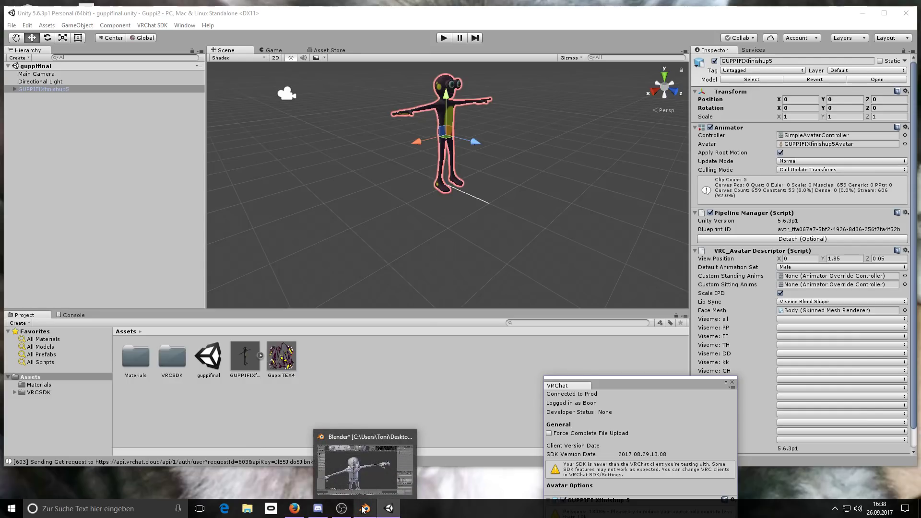
pyautogui.moveTo(280, 13); pyautogui.dragTo(518, 40)
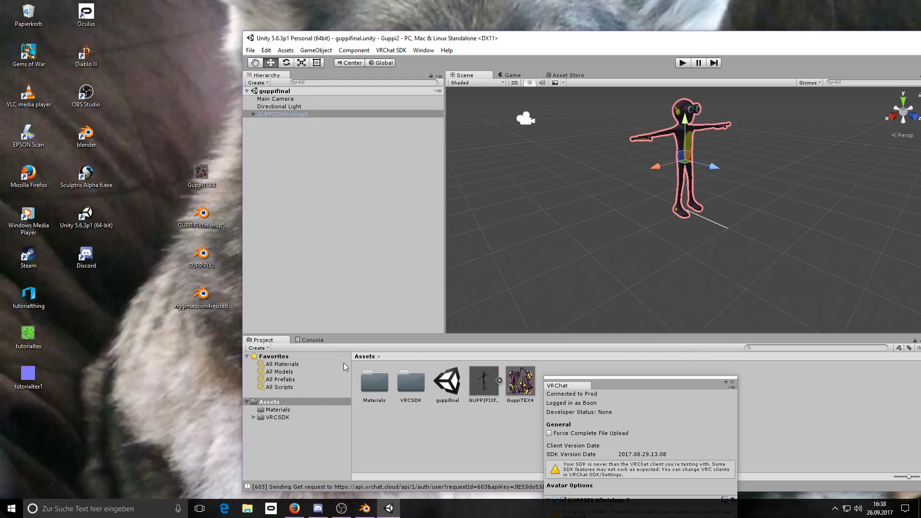
pyautogui.click(369, 382)
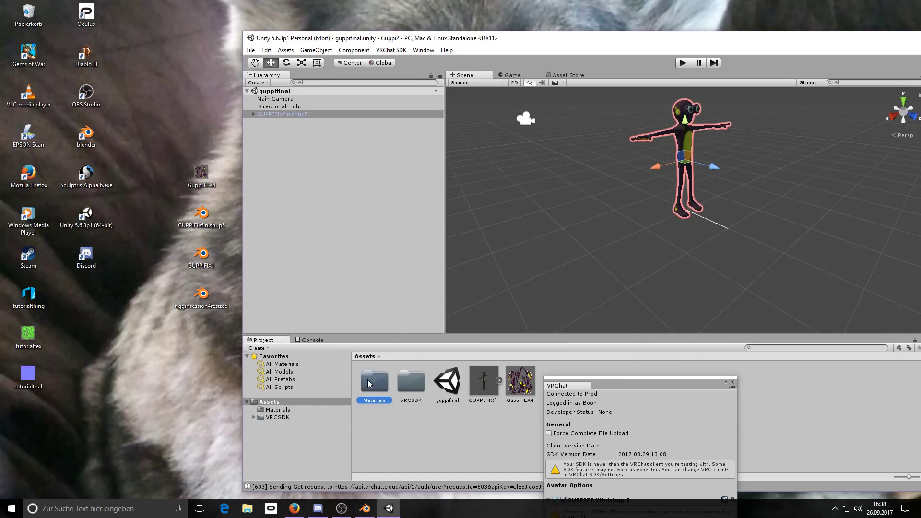
pyautogui.doubleClick(369, 382)
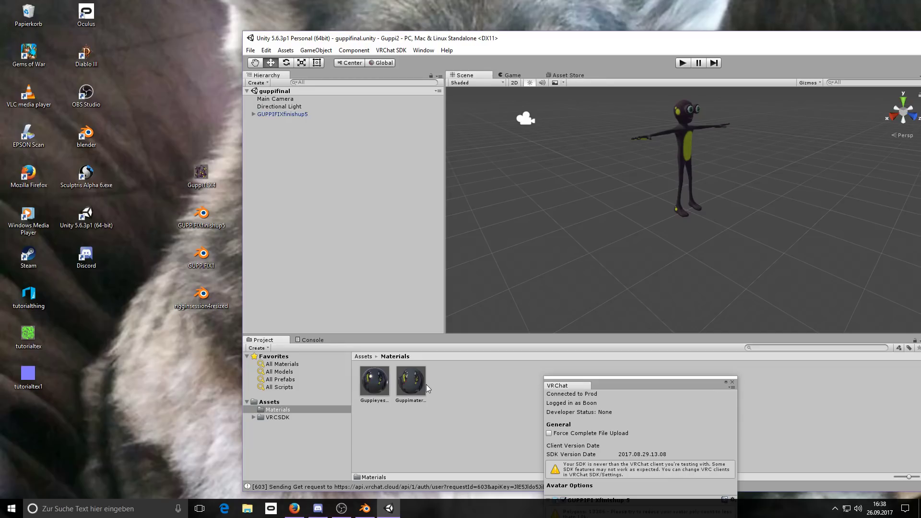
pyautogui.moveTo(639, 44); pyautogui.dragTo(402, 53)
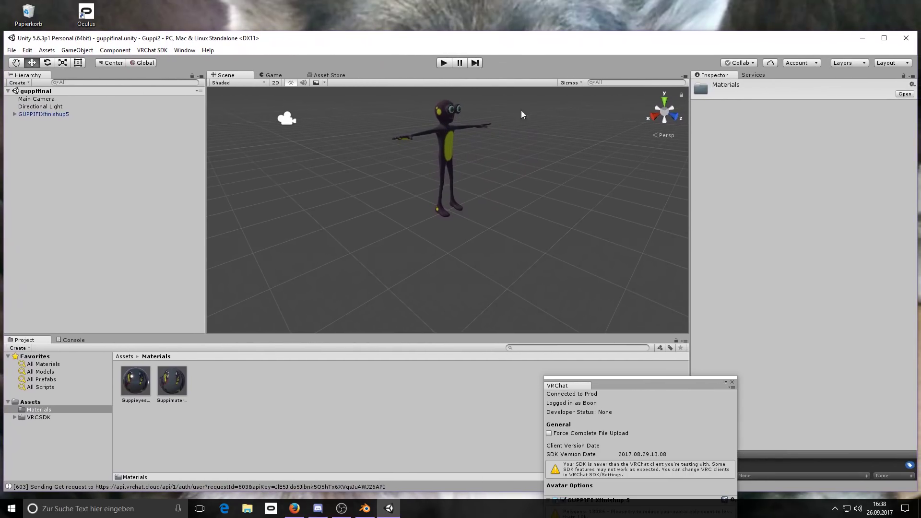
# Enable emission on the Body mesh's Guppimaterial and set the emission color to grey A3A3A3.
pyautogui.click(73, 115)
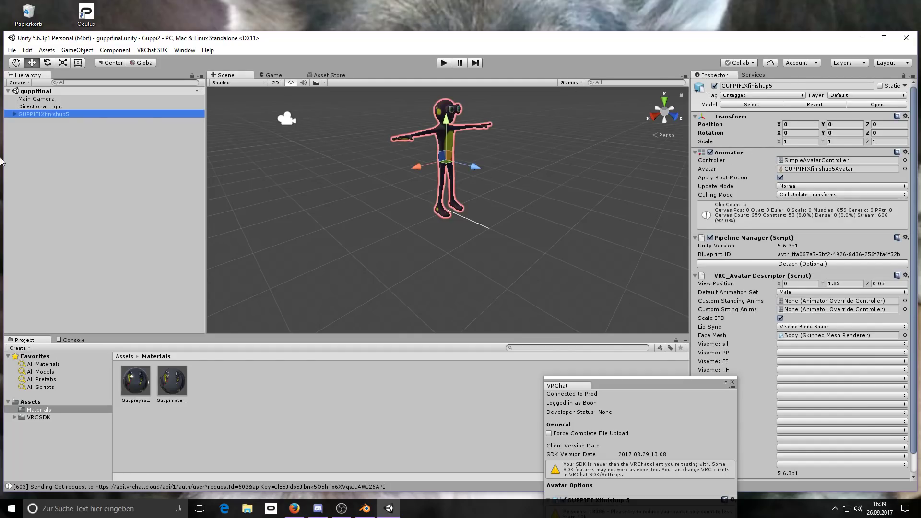
pyautogui.click(15, 114)
pyautogui.click(34, 130)
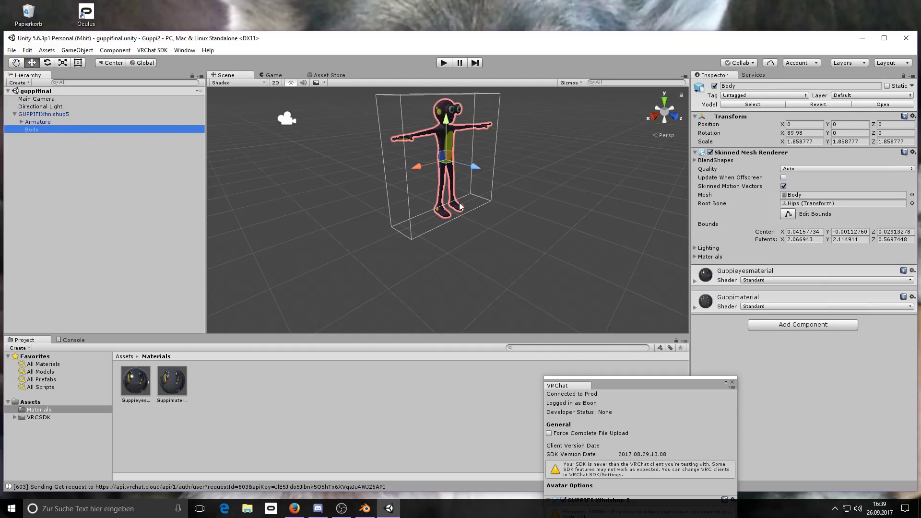
pyautogui.click(696, 308)
pyautogui.moveTo(672, 384); pyautogui.dragTo(634, 417)
pyautogui.click(780, 414)
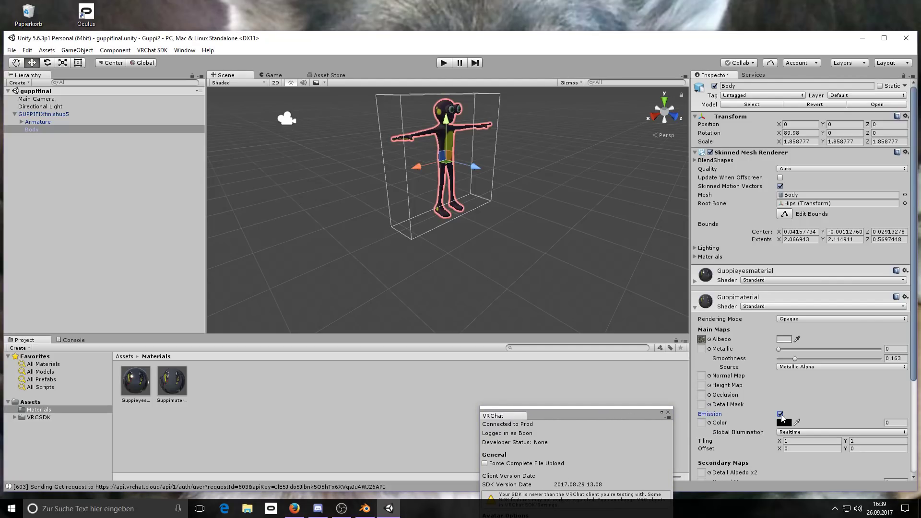
pyautogui.click(784, 422)
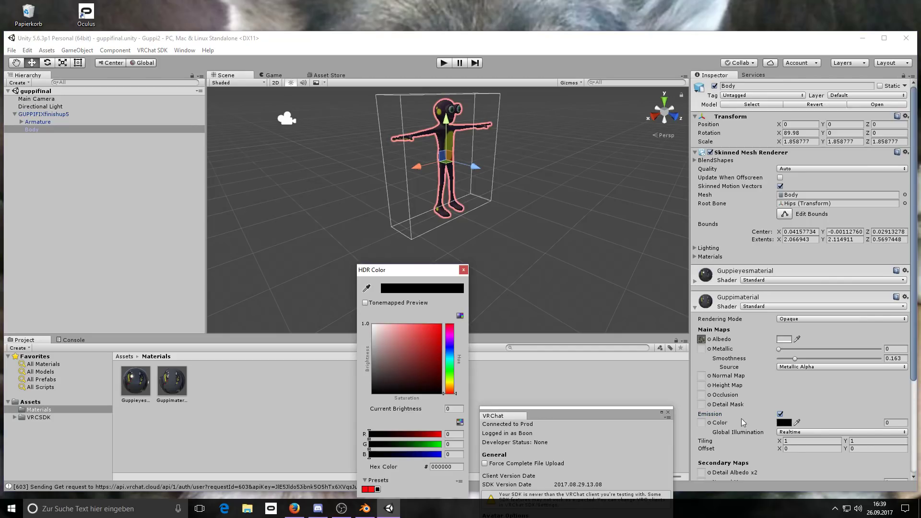
pyautogui.moveTo(375, 370); pyautogui.dragTo(371, 350)
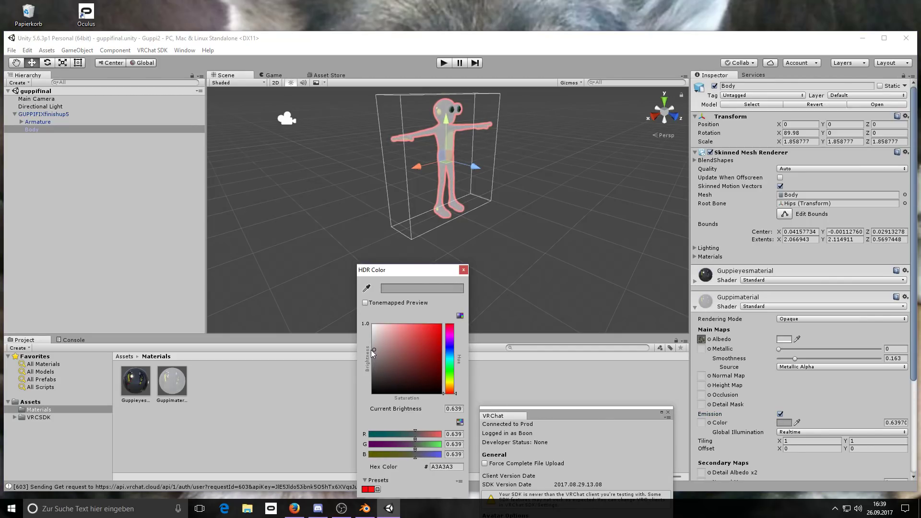
pyautogui.click(463, 271)
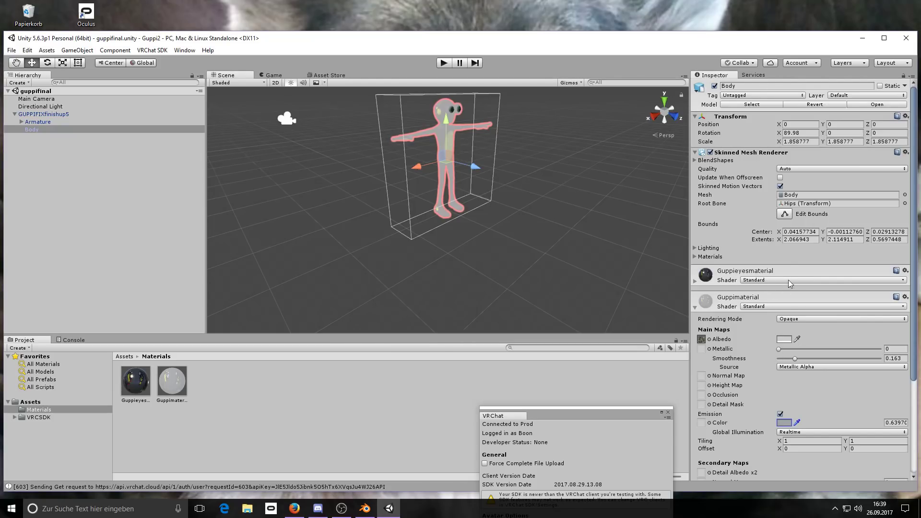
# Assign the sil blend shape to the avatar's sil viseme and close Unity.
pyautogui.click(60, 114)
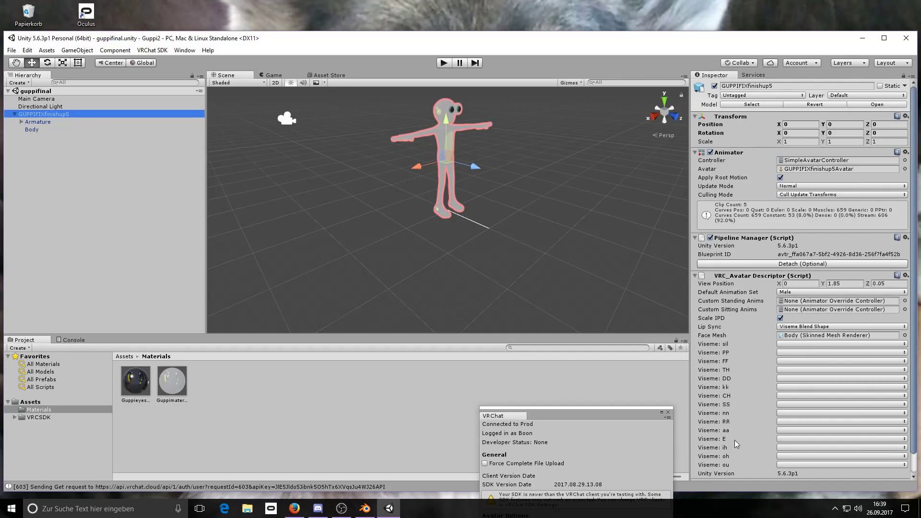
pyautogui.scroll(-2, 737, 443)
pyautogui.click(906, 323)
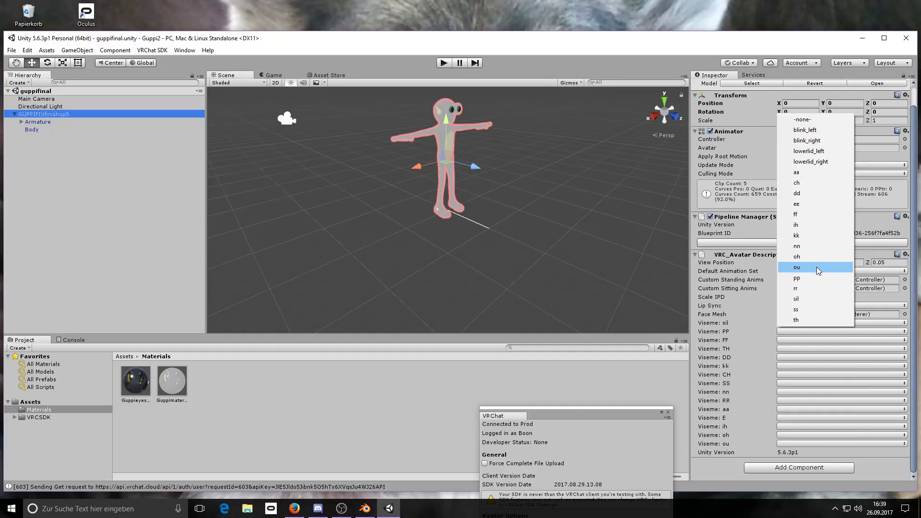
pyautogui.click(819, 297)
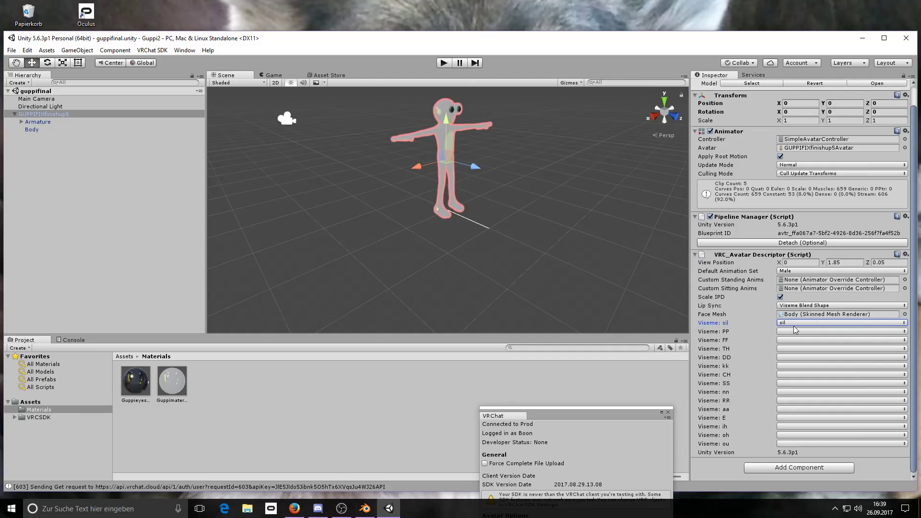
pyautogui.click(909, 41)
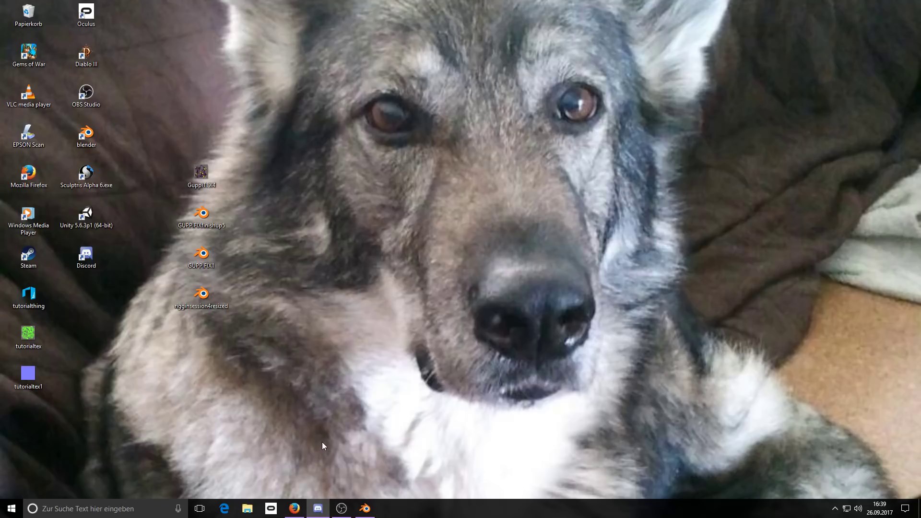
# Switch to Firefox, look through the open tutorial pages and view "VRChat Custom Animations Override Tutorial" in full screen.
pyautogui.click(291, 512)
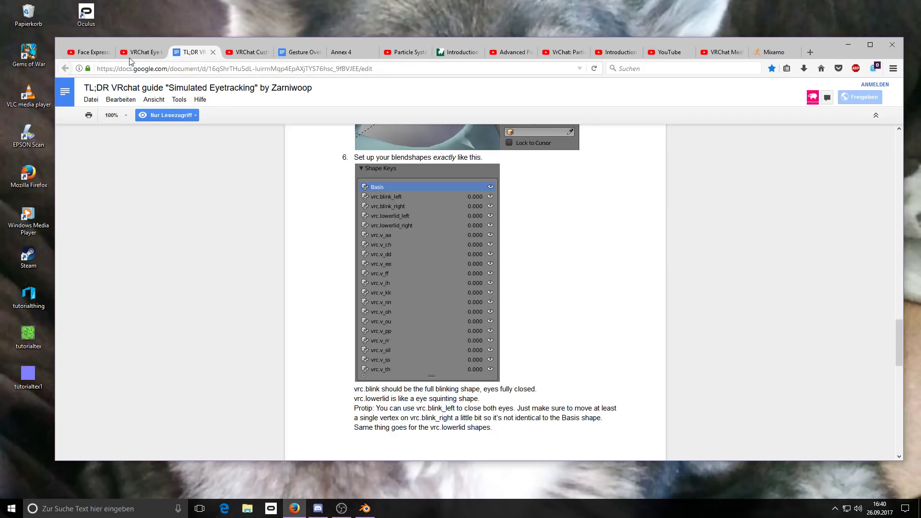
pyautogui.click(88, 53)
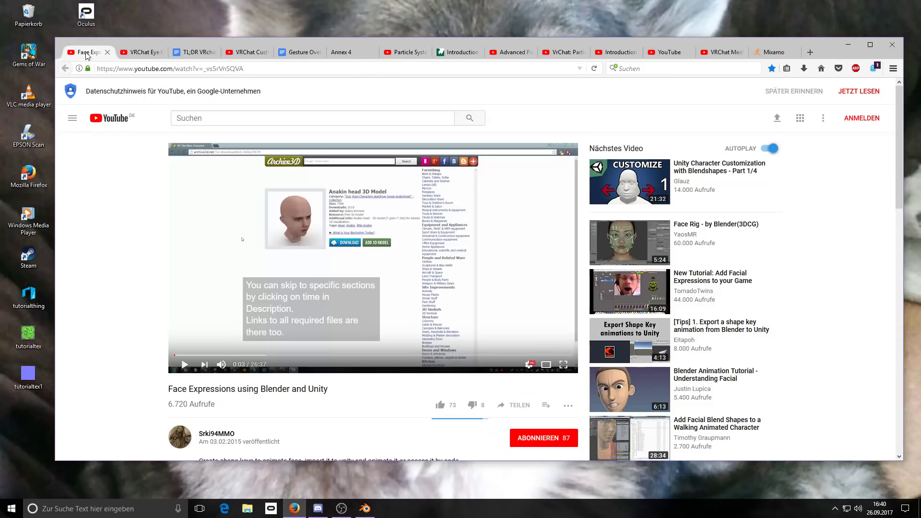
pyautogui.click(128, 54)
pyautogui.click(195, 55)
pyautogui.click(249, 52)
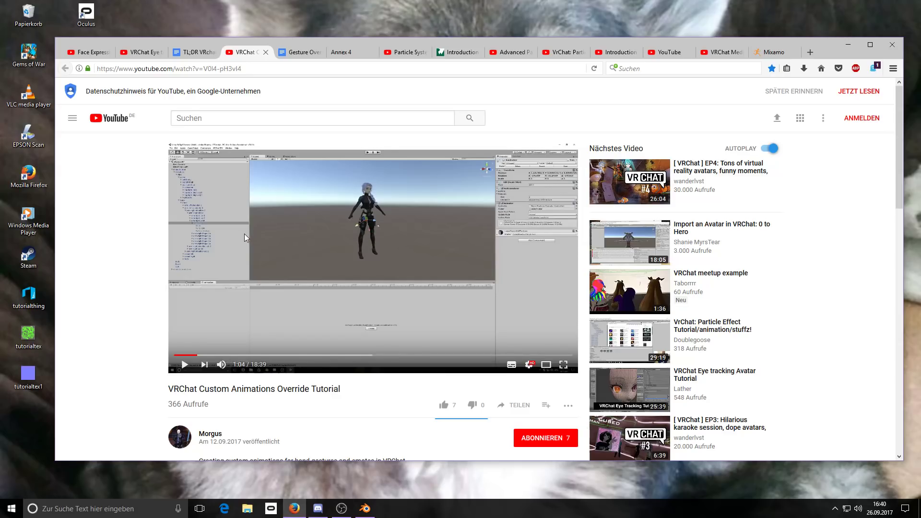
pyautogui.click(564, 364)
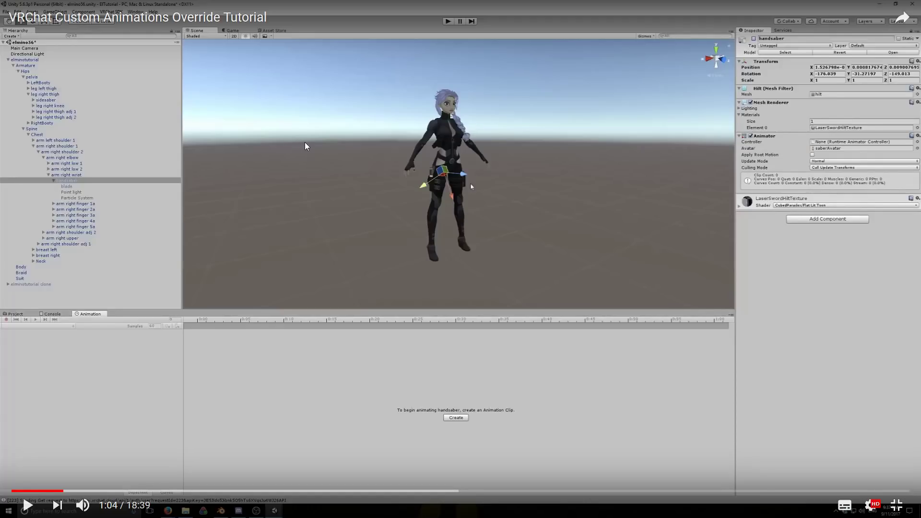
pyautogui.press('Escape')
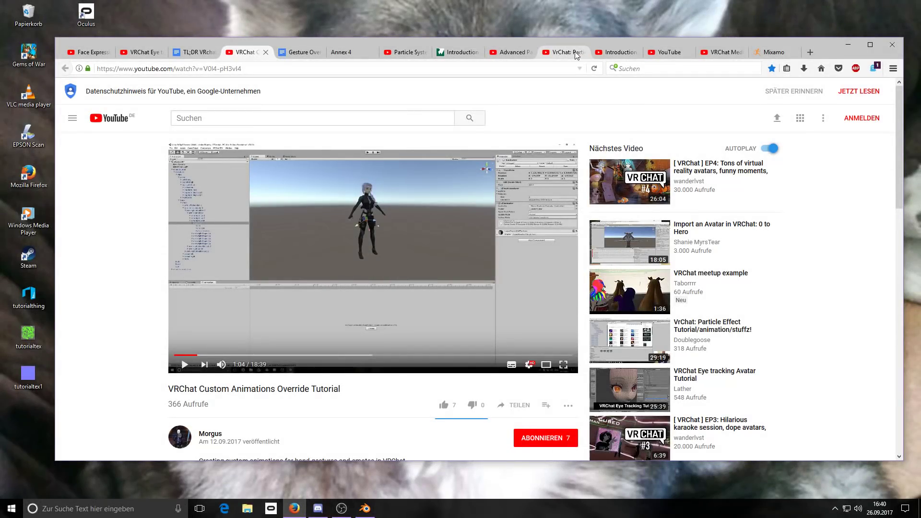
# Look at the VrChat particle effect tutorial, return to the custom animations video and skip ahead to 5:56.
pyautogui.click(549, 52)
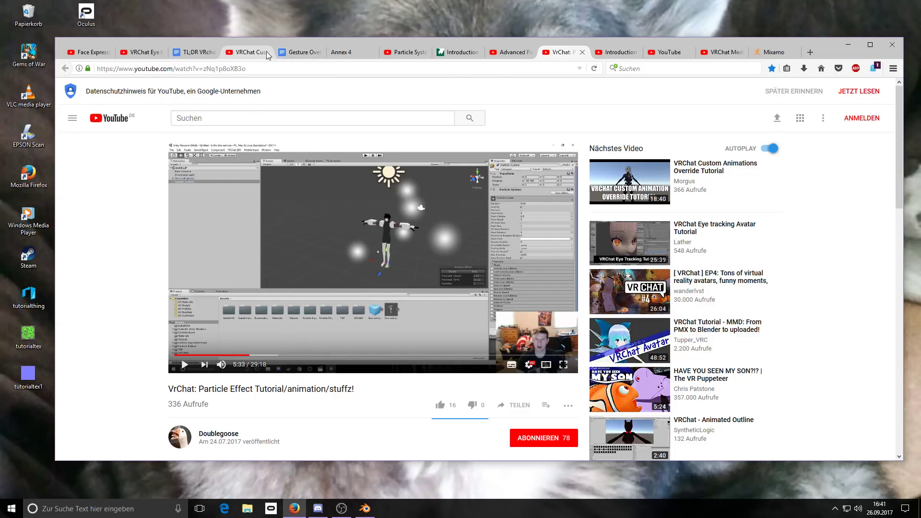
pyautogui.click(251, 52)
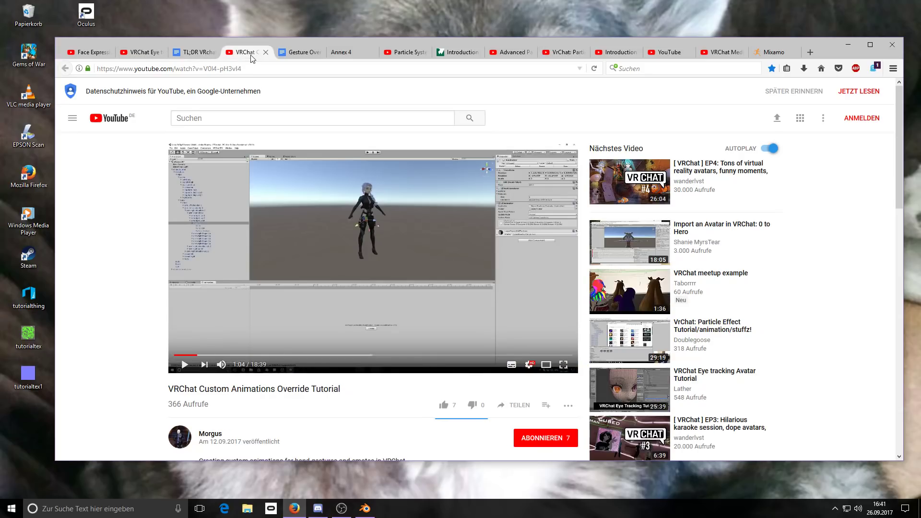
pyautogui.click(271, 356)
pyautogui.click(288, 356)
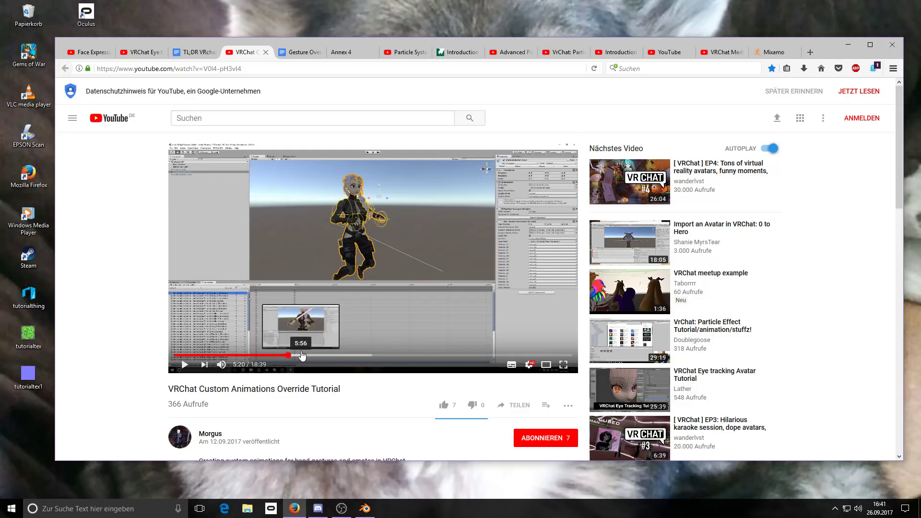
pyautogui.click(301, 356)
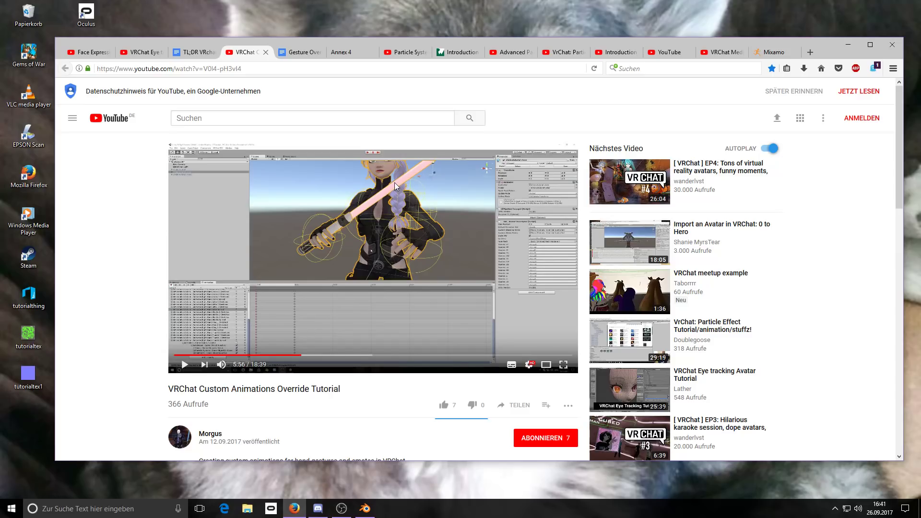
pyautogui.scroll(-1, 391, 187)
pyautogui.scroll(1, 394, 188)
# Look through the Unity particle tutorials: Pix Lab's Particle System video, Animated Sprites and the raywenderlich.com particle systems article.
pyautogui.click(410, 55)
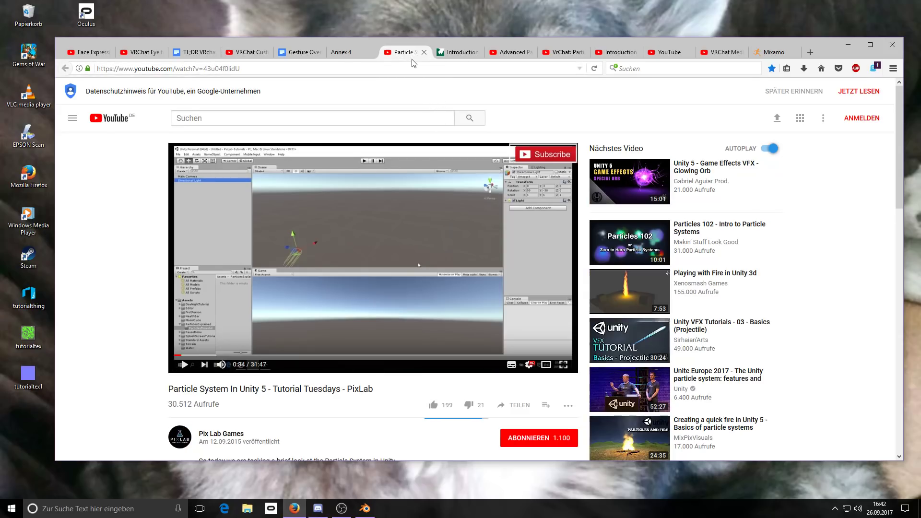
pyautogui.click(504, 53)
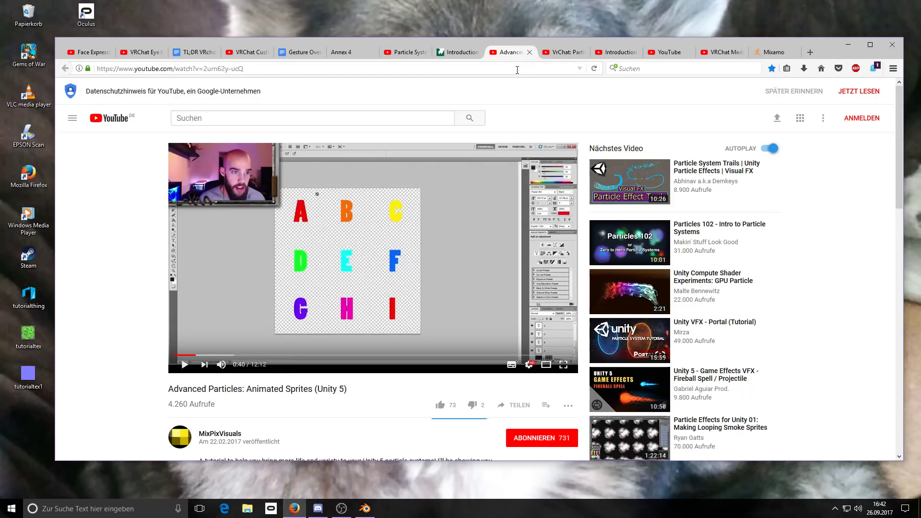
pyautogui.click(414, 53)
pyautogui.click(453, 53)
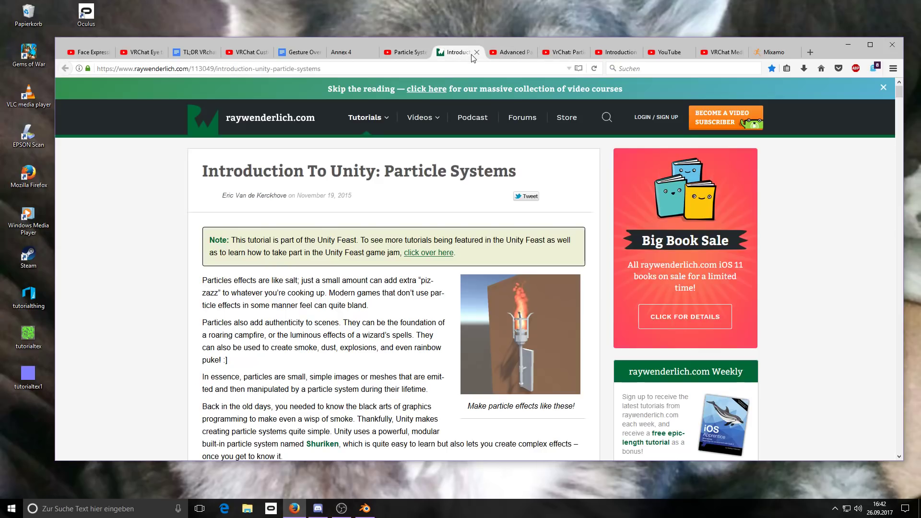
pyautogui.moveTo(898, 91); pyautogui.dragTo(909, 75)
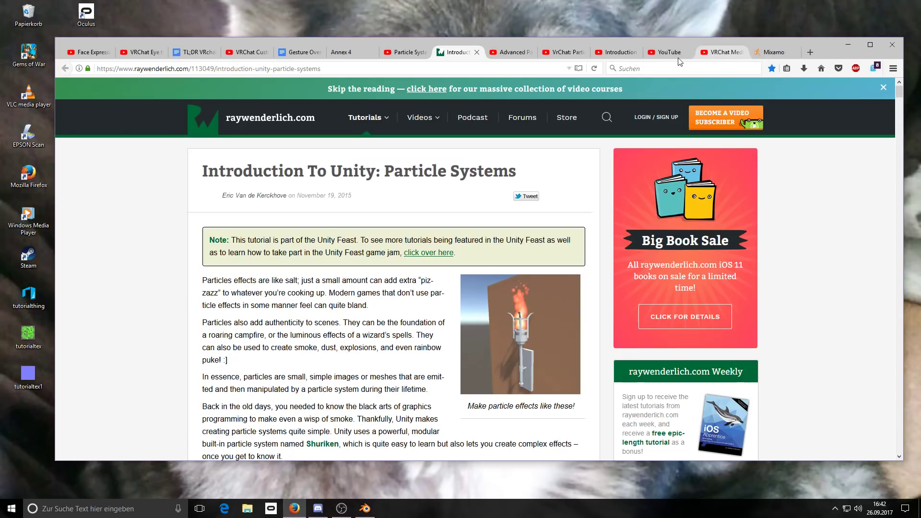
# Look through the VrChat particle effect tutorial, the Blender Character Creation playlist and the neighbouring open tutorial pages.
pyautogui.click(564, 54)
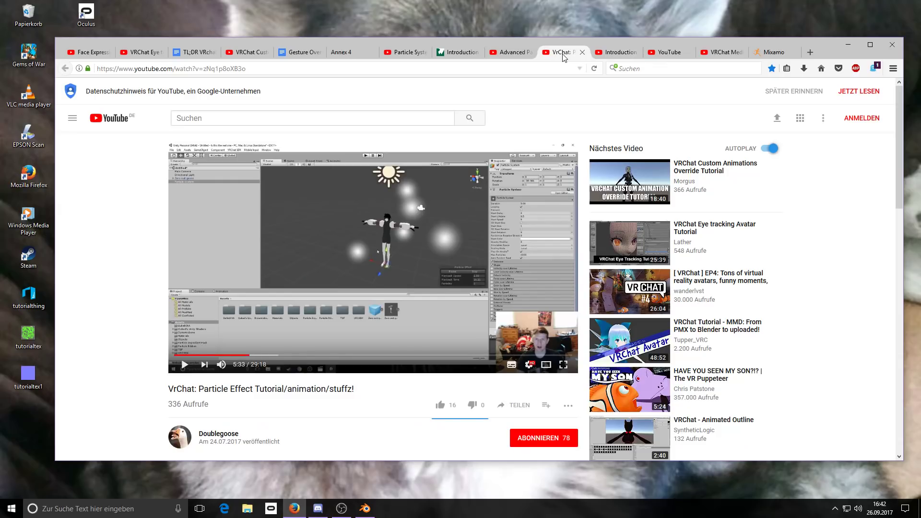
pyautogui.click(618, 53)
pyautogui.click(664, 54)
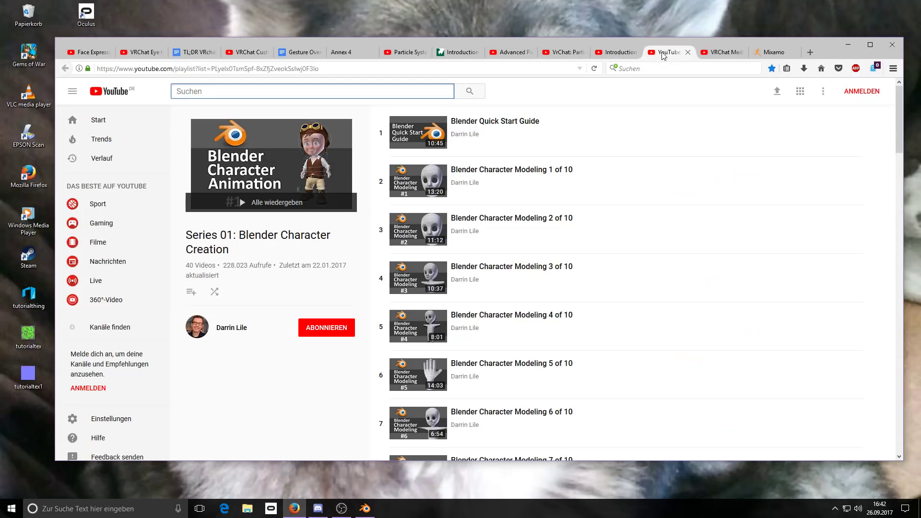
pyautogui.click(708, 54)
pyautogui.click(681, 53)
# View the Shaders Laboratory page "Annex 4 : Shader semantics".
pyautogui.click(355, 53)
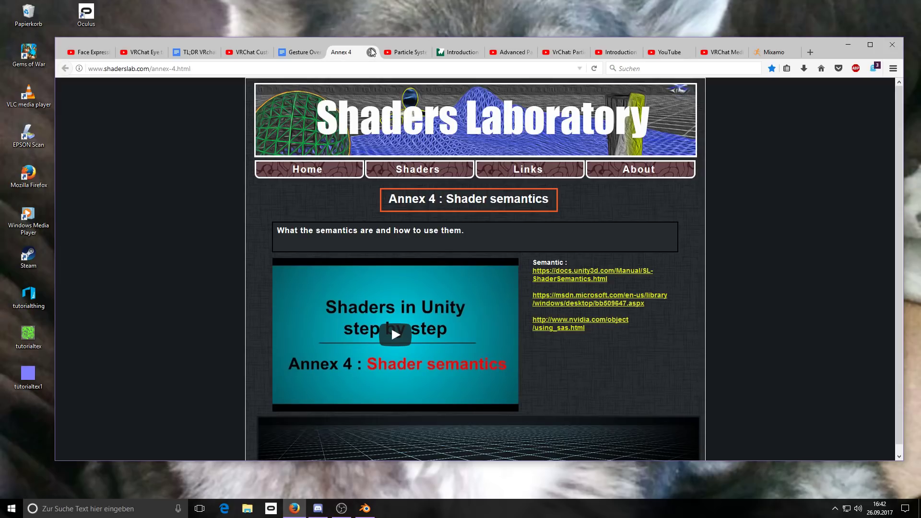
pyautogui.moveTo(380, 39); pyautogui.dragTo(379, 30)
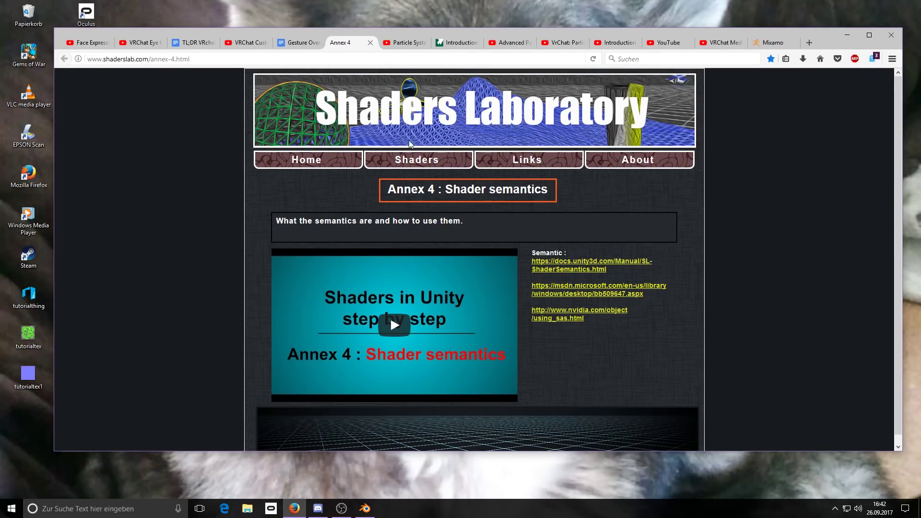
pyautogui.scroll(-1, 896, 249)
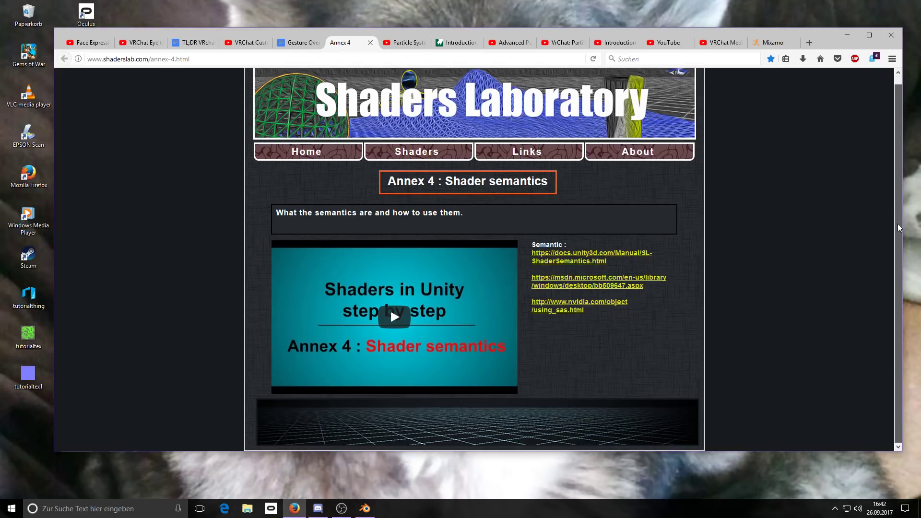
# Uncover the desktop, start Unity and open the project "New Unity Project 2".
pyautogui.moveTo(686, 31); pyautogui.dragTo(662, 307)
pyautogui.doubleClick(86, 218)
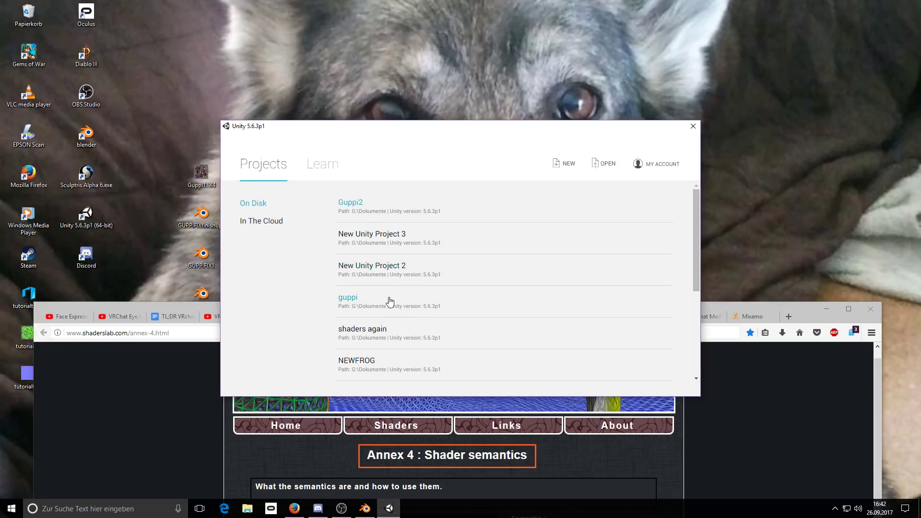
pyautogui.click(379, 265)
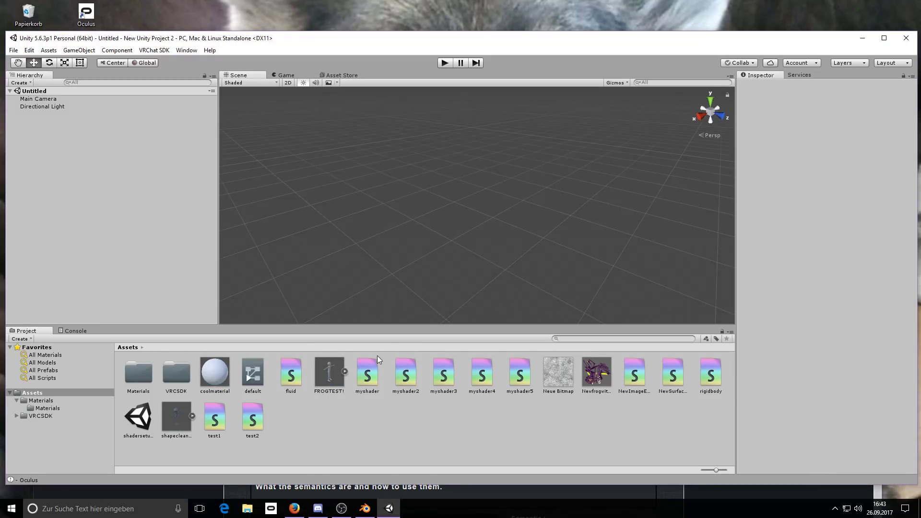
# Place the shapecleanredonefrog (4) model in the untitled scene and view its distortion effect up close.
pyautogui.moveTo(329, 379); pyautogui.dragTo(483, 260)
pyautogui.moveTo(430, 234); pyautogui.dragTo(432, 237)
pyautogui.scroll(10, 433, 245)
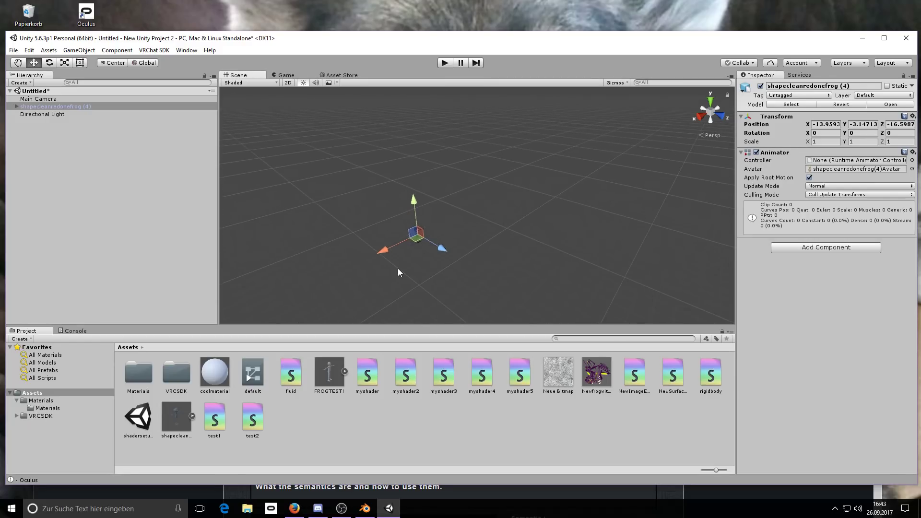
pyautogui.moveTo(347, 283); pyautogui.dragTo(370, 255, button='middle')
pyautogui.scroll(10, 363, 261)
pyautogui.moveTo(318, 278); pyautogui.dragTo(401, 235, button='middle')
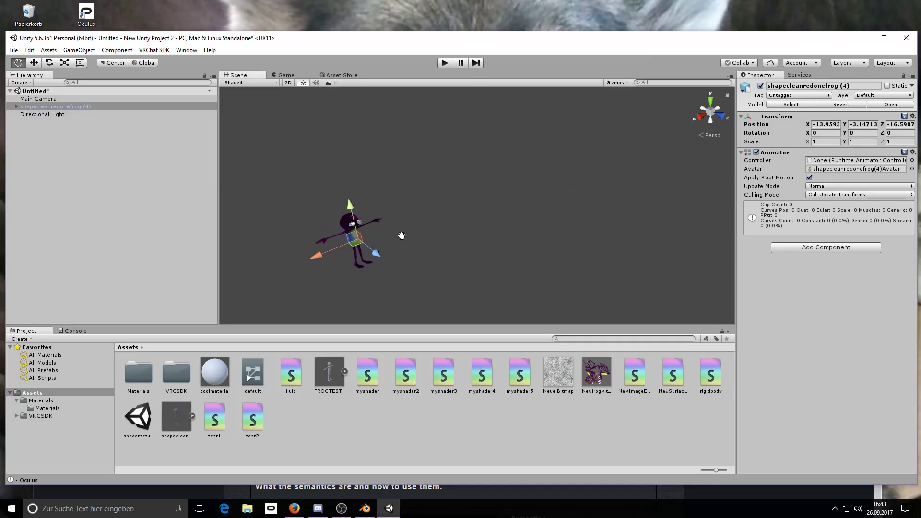
pyautogui.scroll(4, 355, 229)
pyautogui.moveTo(326, 234); pyautogui.dragTo(327, 235, button='middle')
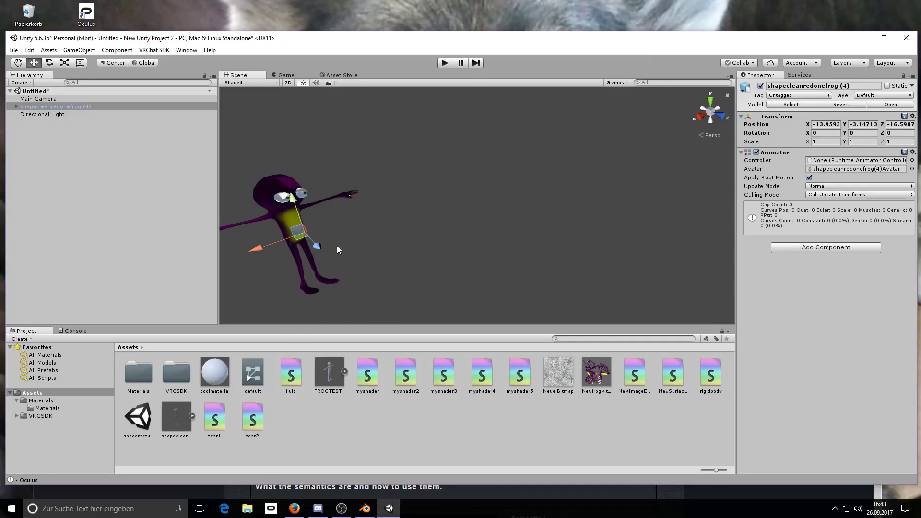
pyautogui.moveTo(398, 304); pyautogui.dragTo(316, 416)
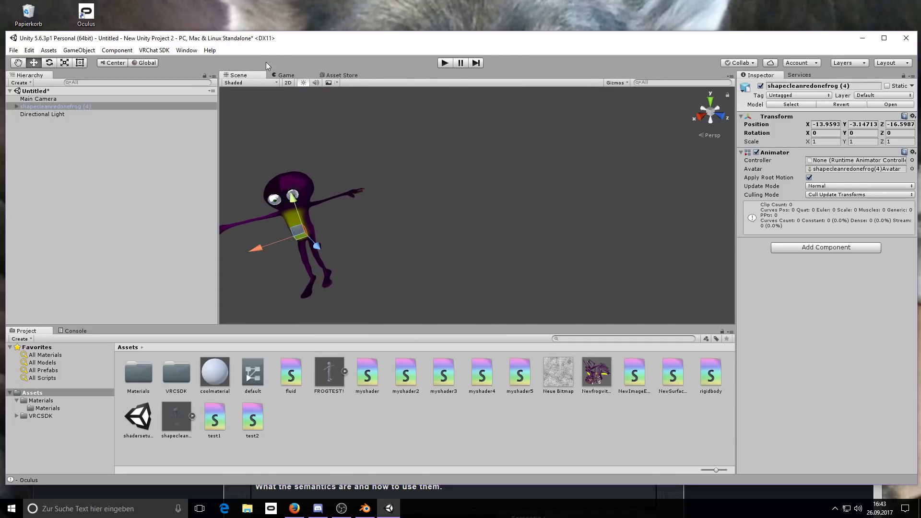
# Run the scene in play mode, watch the frog model in the Scene view and stop playback.
pyautogui.click(446, 62)
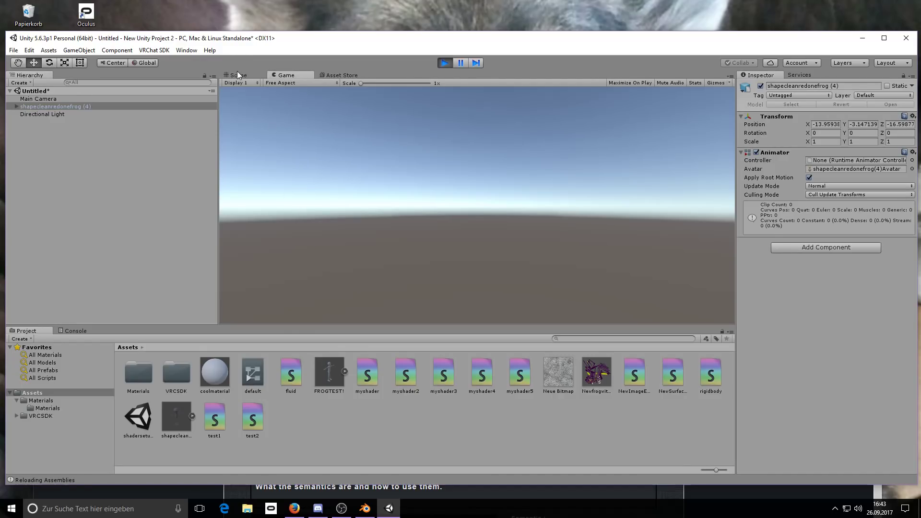
pyautogui.click(237, 75)
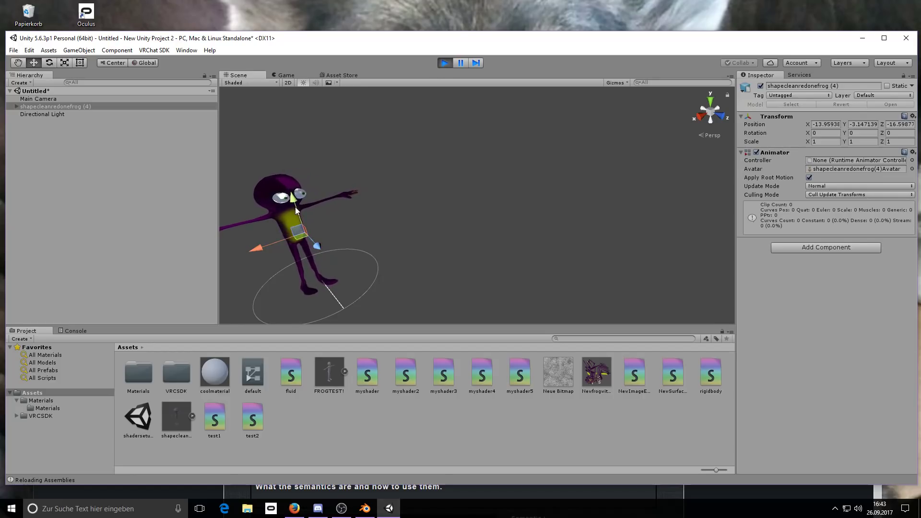
pyautogui.click(444, 63)
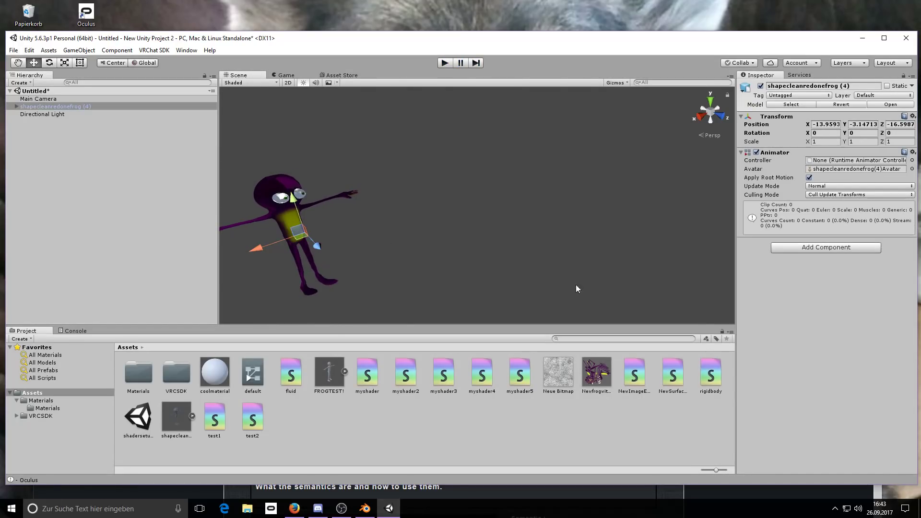
# Look at the myshader4 code in Visual Studio, close it and quit Unity without saving the scene.
pyautogui.doubleClick(482, 381)
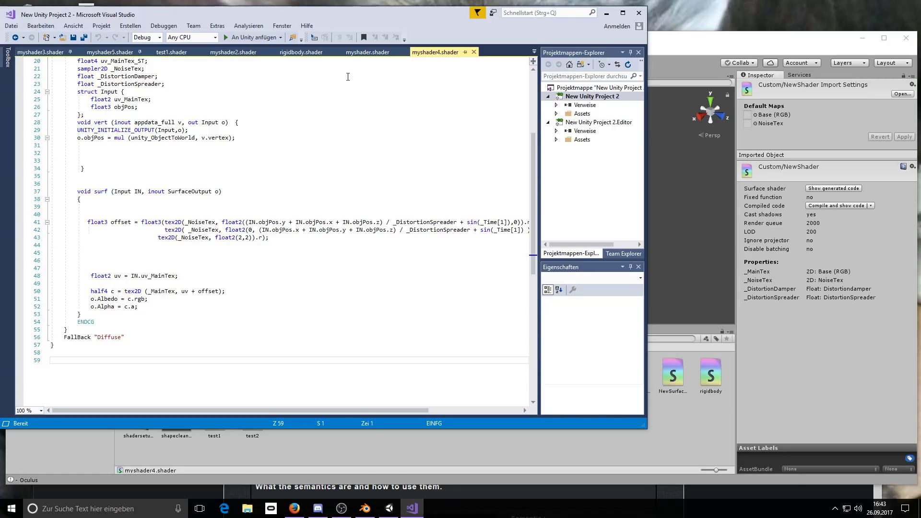
pyautogui.click(638, 14)
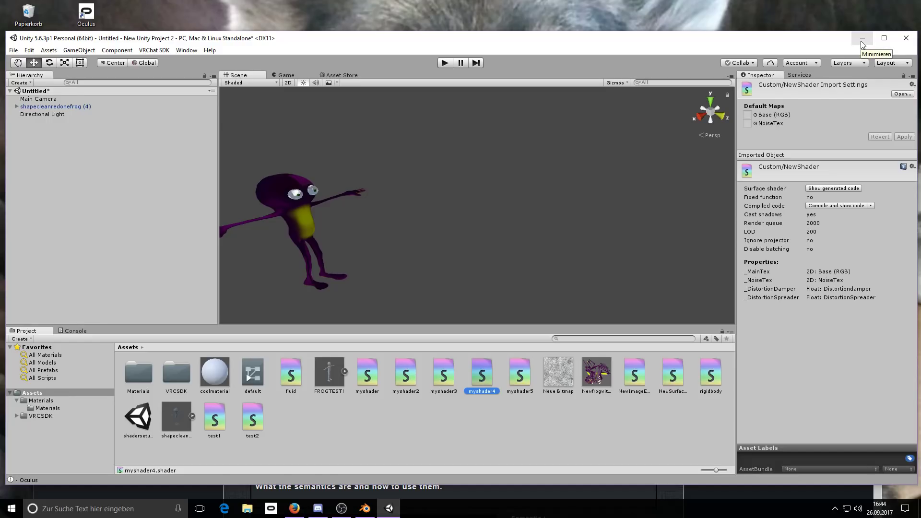
pyautogui.click(906, 38)
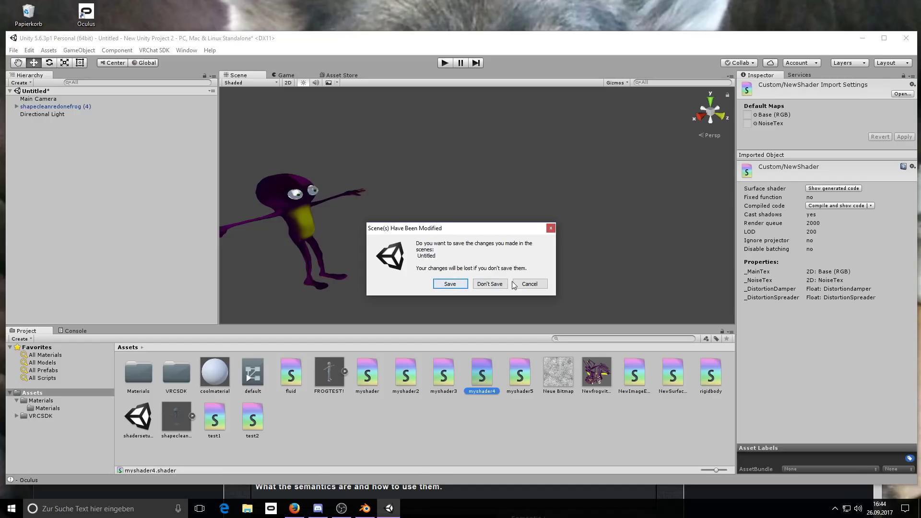
pyautogui.click(530, 284)
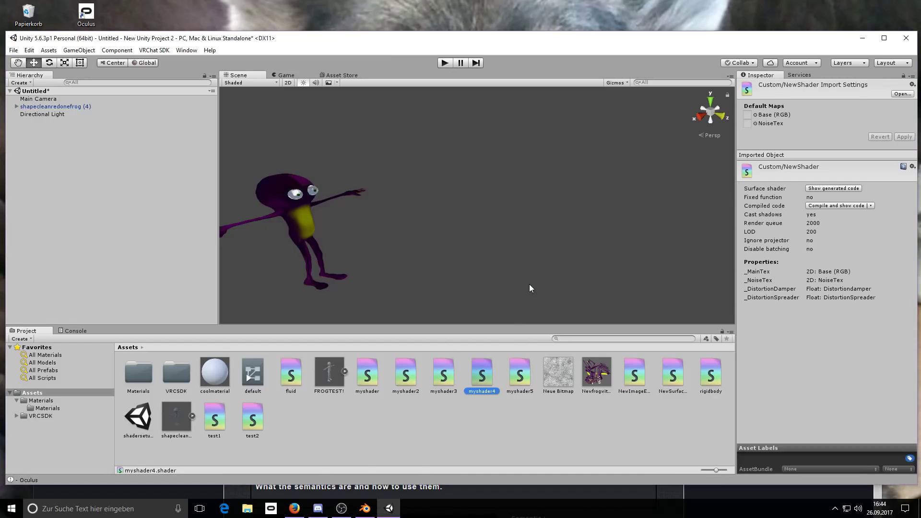
pyautogui.click(906, 38)
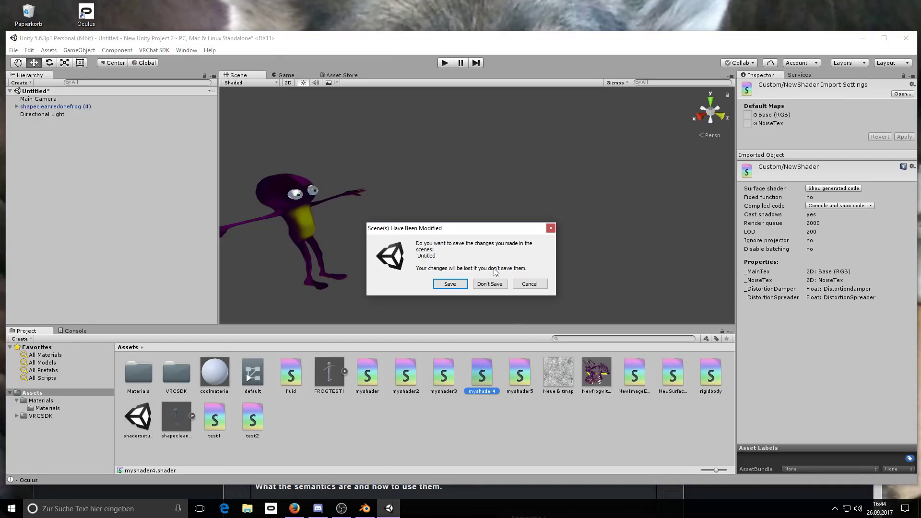
pyautogui.click(500, 285)
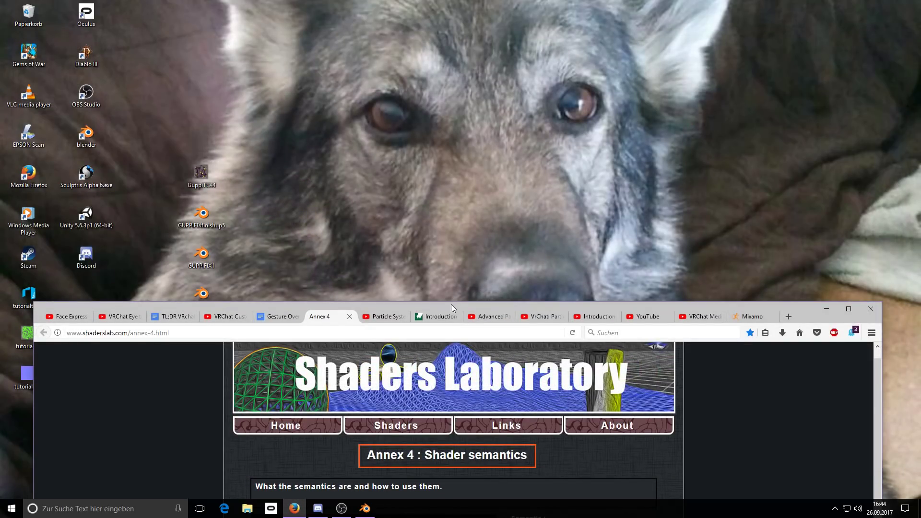
# Minimize the browser, start Unity again and open the "worldbuilding" project.
pyautogui.moveTo(451, 305); pyautogui.dragTo(478, 141)
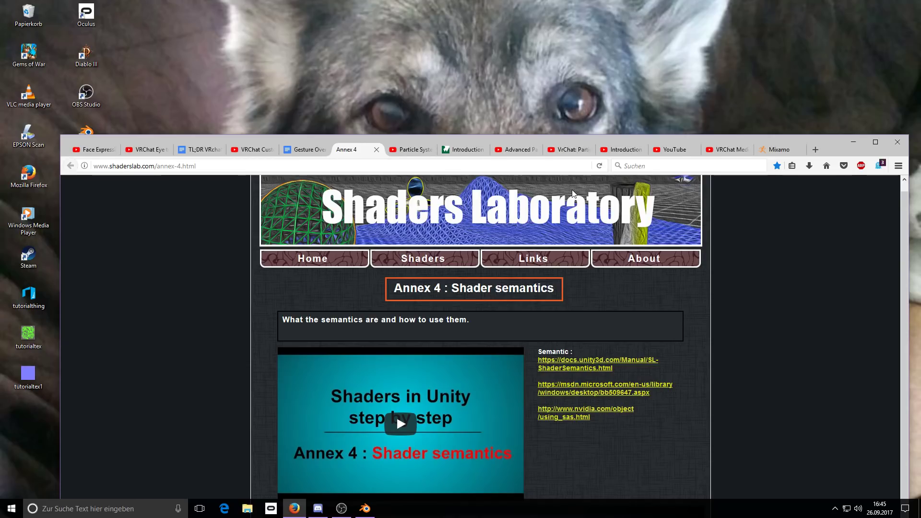
pyautogui.click(854, 142)
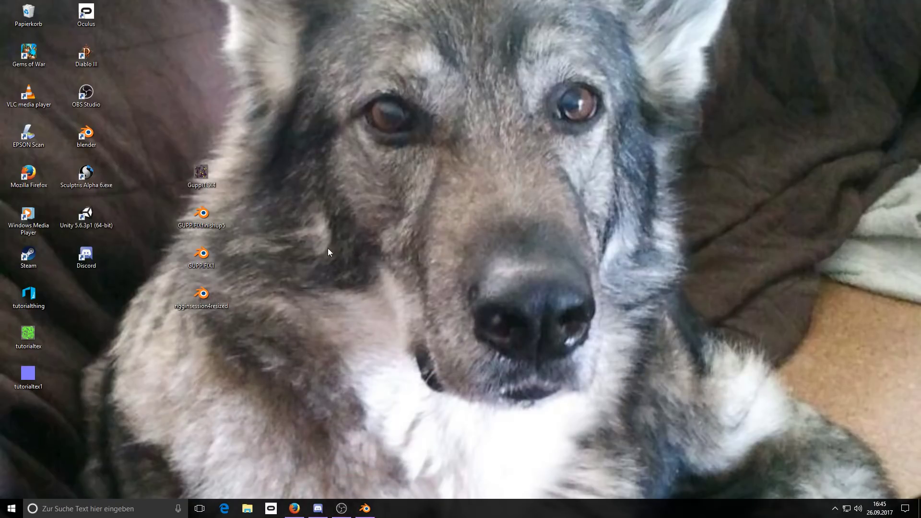
pyautogui.doubleClick(86, 216)
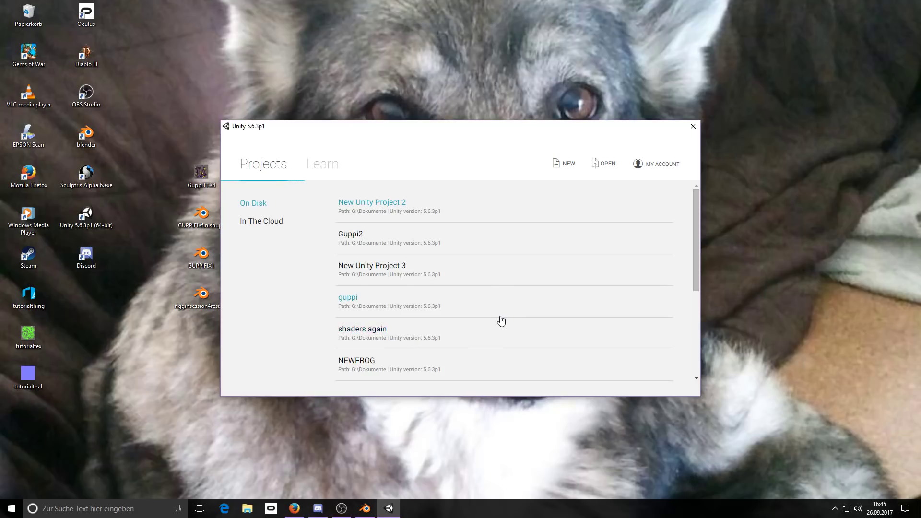
pyautogui.moveTo(697, 218); pyautogui.dragTo(701, 251)
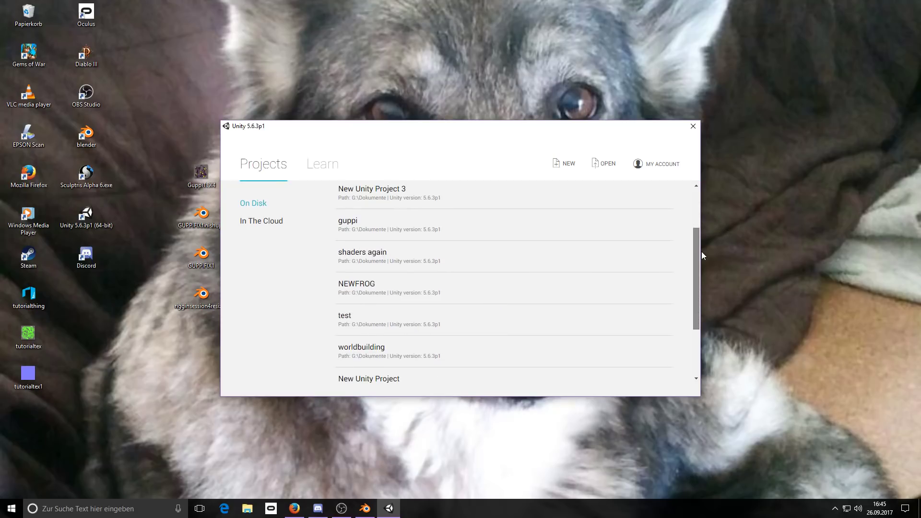
pyautogui.click(372, 348)
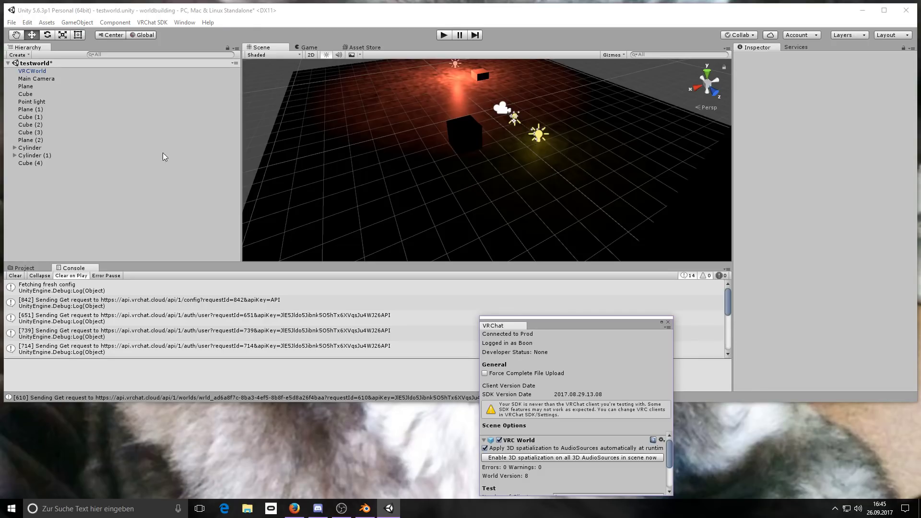
# Select the first Plane in testworld and examine its components and the lit scene.
pyautogui.click(26, 87)
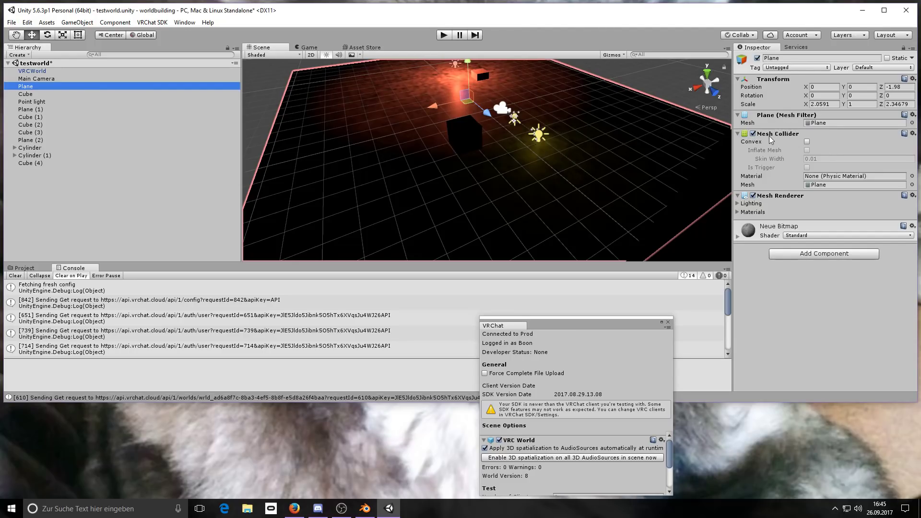
pyautogui.scroll(-2, 483, 140)
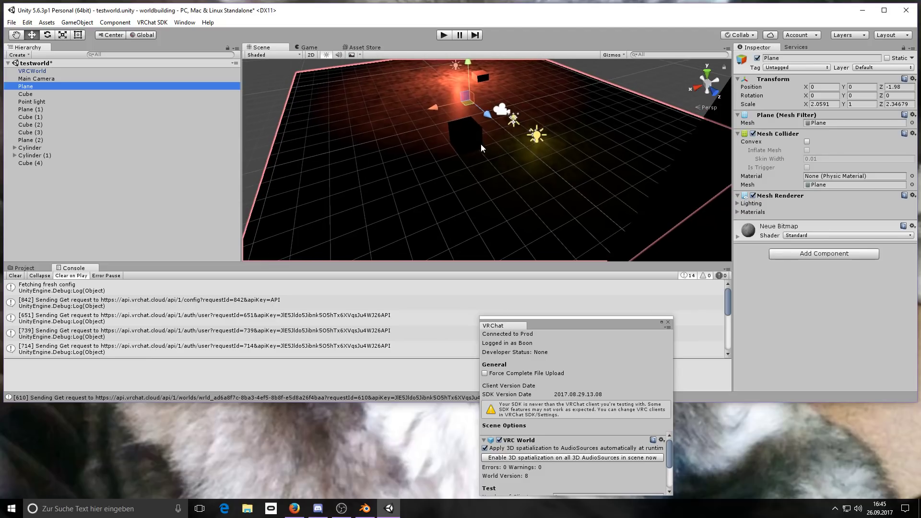
pyautogui.moveTo(470, 139); pyautogui.dragTo(463, 185, button='middle')
pyautogui.scroll(3, 527, 168)
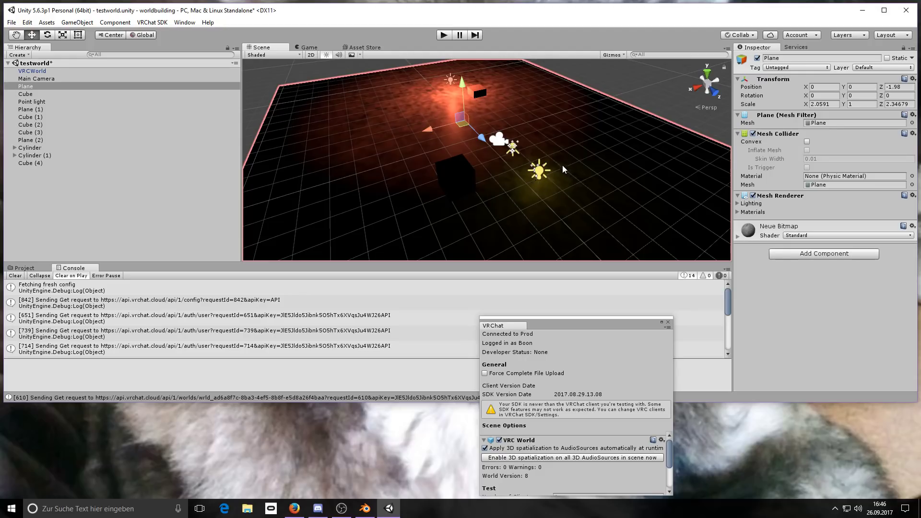
# Select Cube (4), expand its VRC_Trigger OnInteract entry and examine the TeleportPlayer action.
pyautogui.click(459, 166)
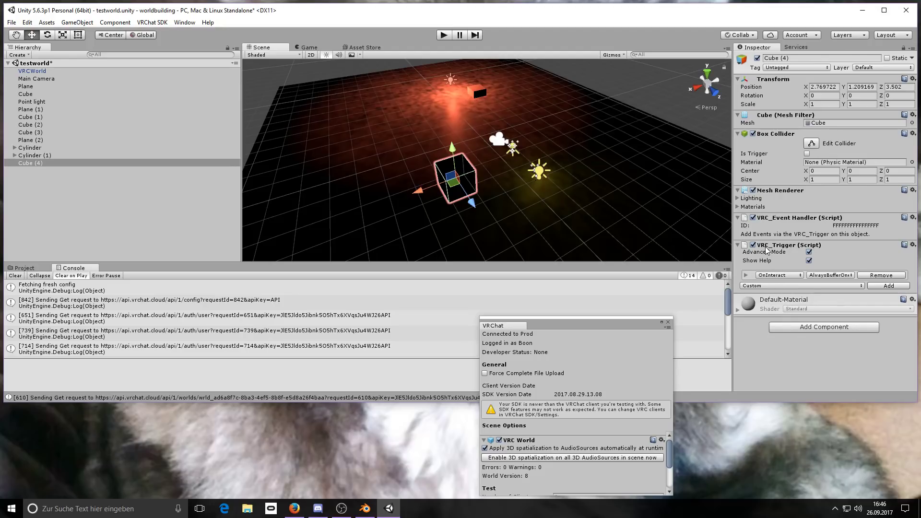
pyautogui.click(746, 275)
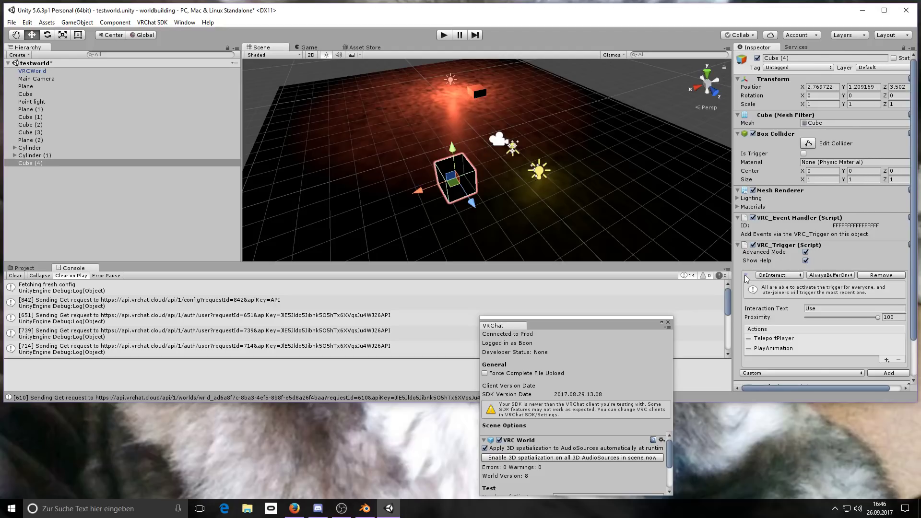
pyautogui.click(745, 275)
pyautogui.click(744, 275)
pyautogui.click(744, 275)
pyautogui.click(745, 275)
pyautogui.click(784, 338)
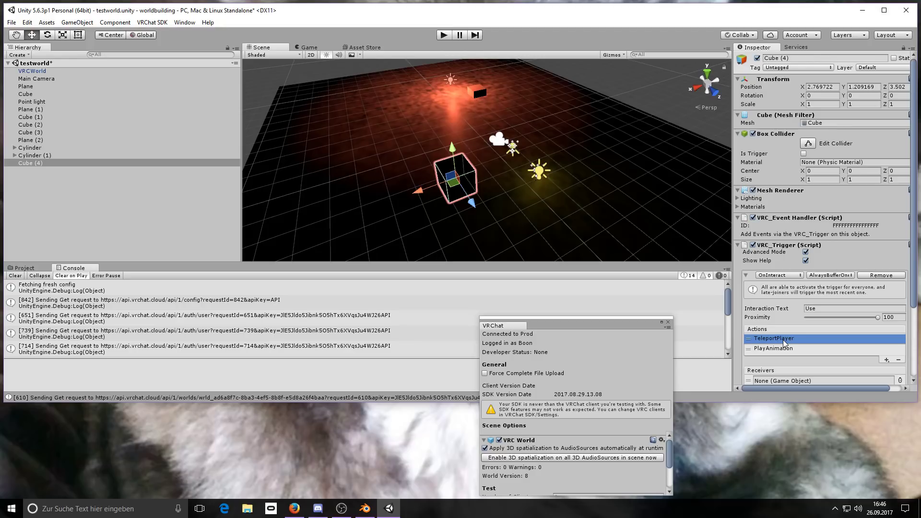
# Look through the Basic Events available as trigger actions for Cube (4) without adding one.
pyautogui.click(887, 360)
pyautogui.moveTo(879, 368)
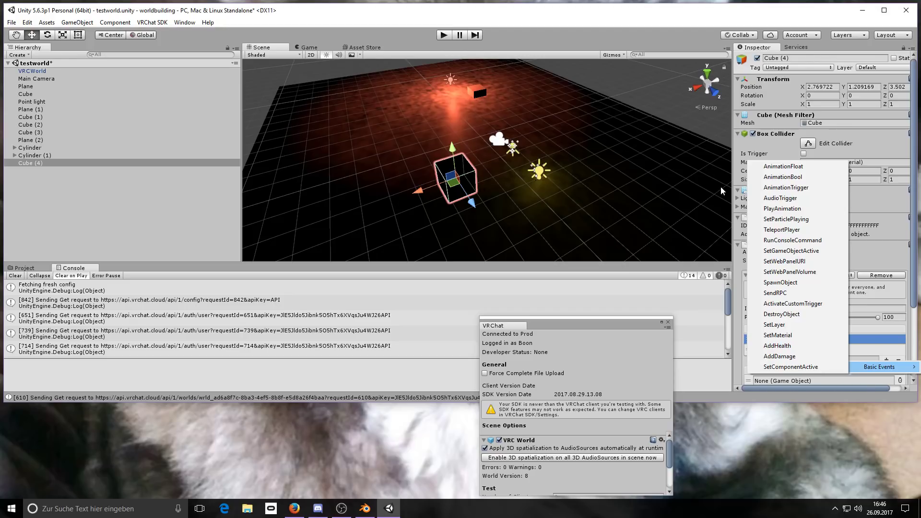
pyautogui.click(776, 146)
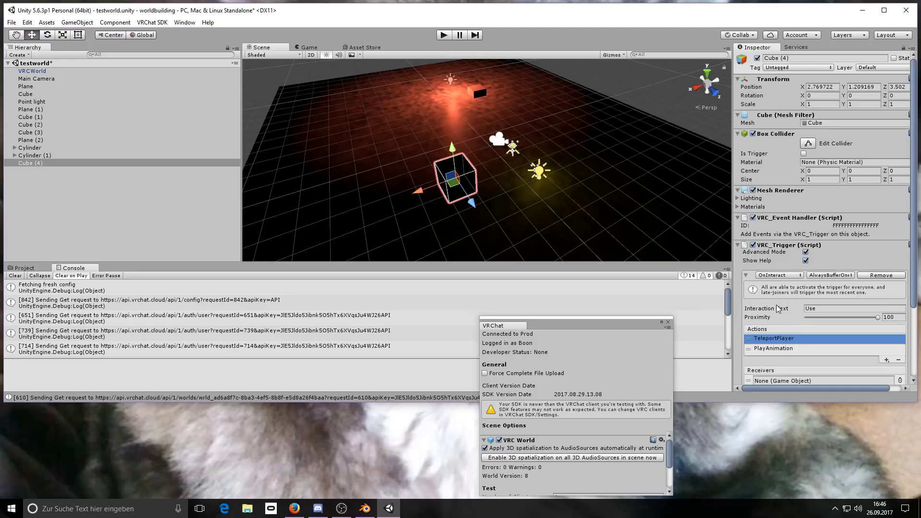
pyautogui.rightClick(606, 209)
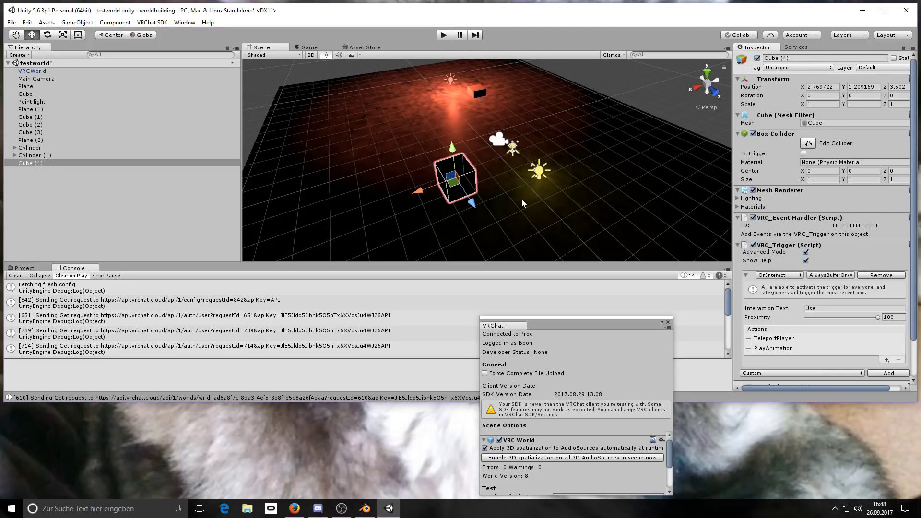
pyautogui.scroll(-1, 505, 202)
pyautogui.moveTo(507, 184); pyautogui.dragTo(469, 199, button='middle')
pyautogui.scroll(-8, 519, 186)
pyautogui.scroll(2, 487, 183)
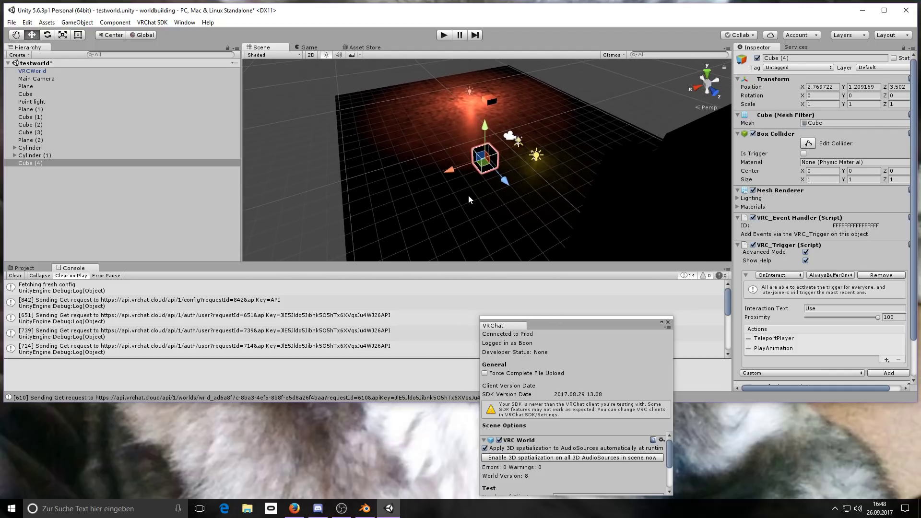
# Examine the torch Cylinder's pickup components and the settings of its child Point light (3).
pyautogui.scroll(2, 485, 179)
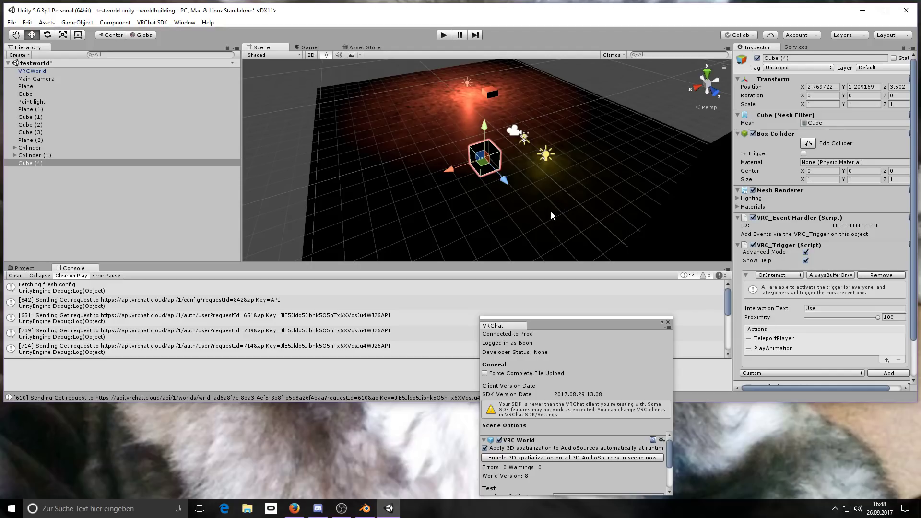
pyautogui.click(545, 158)
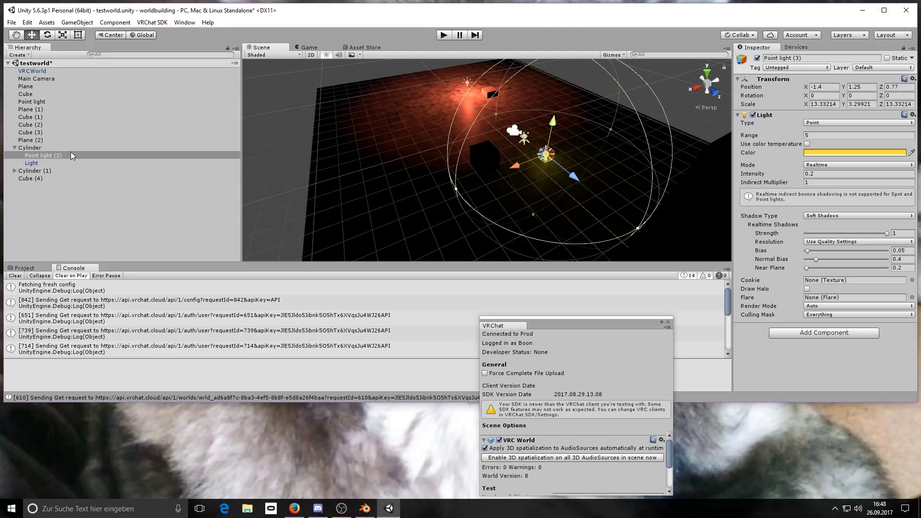
pyautogui.click(38, 149)
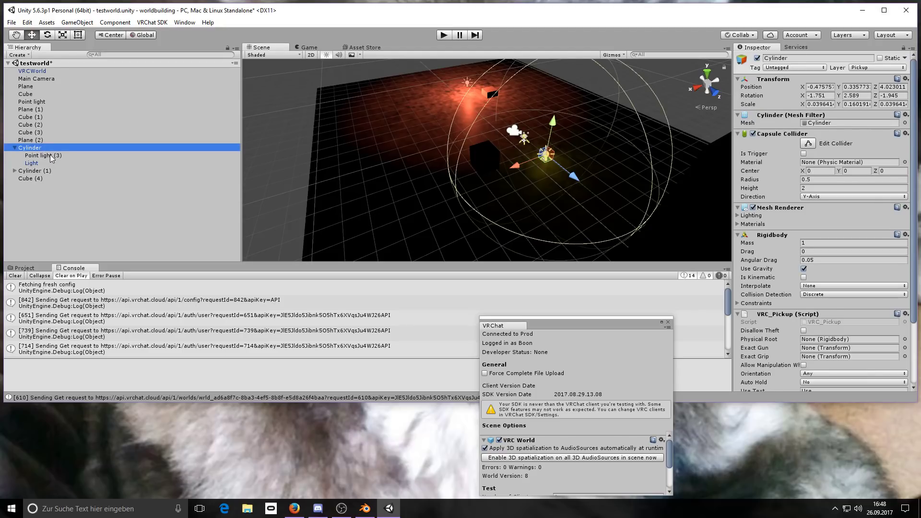
pyautogui.click(47, 155)
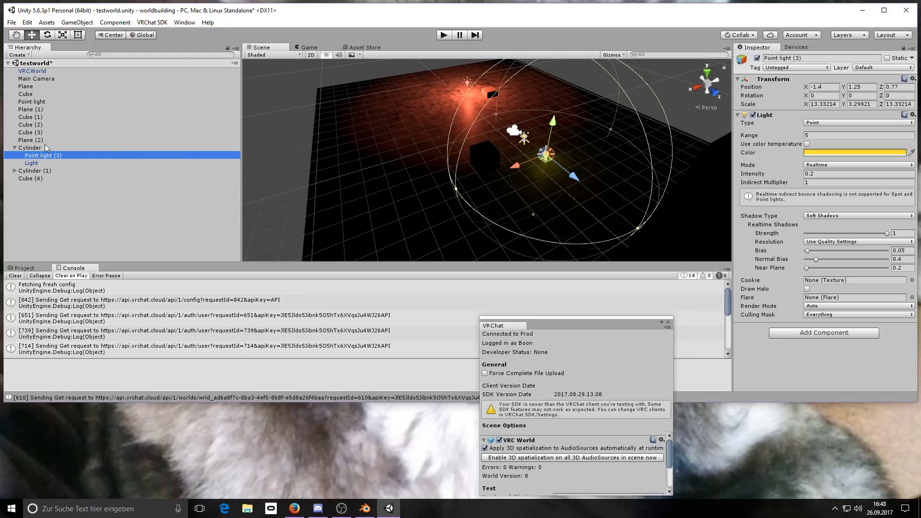
pyautogui.click(41, 147)
pyautogui.moveTo(910, 145); pyautogui.dragTo(919, 205)
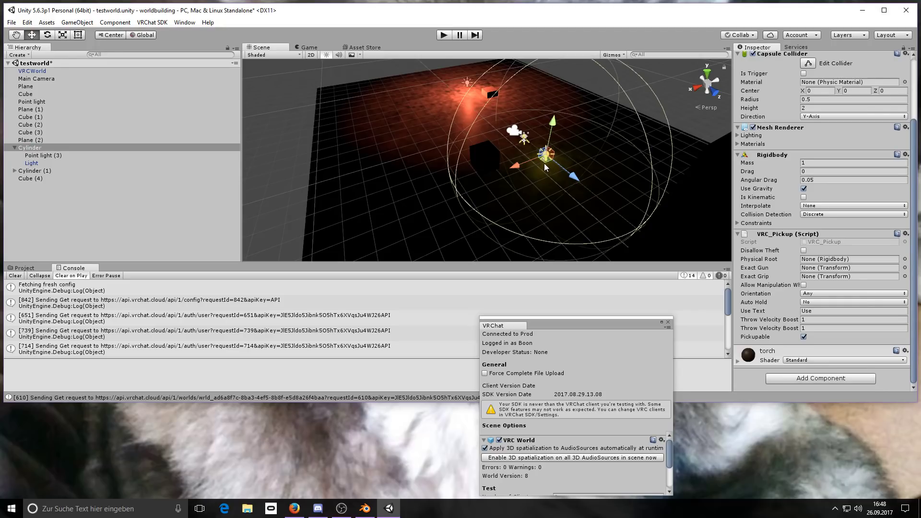
pyautogui.scroll(5, 547, 163)
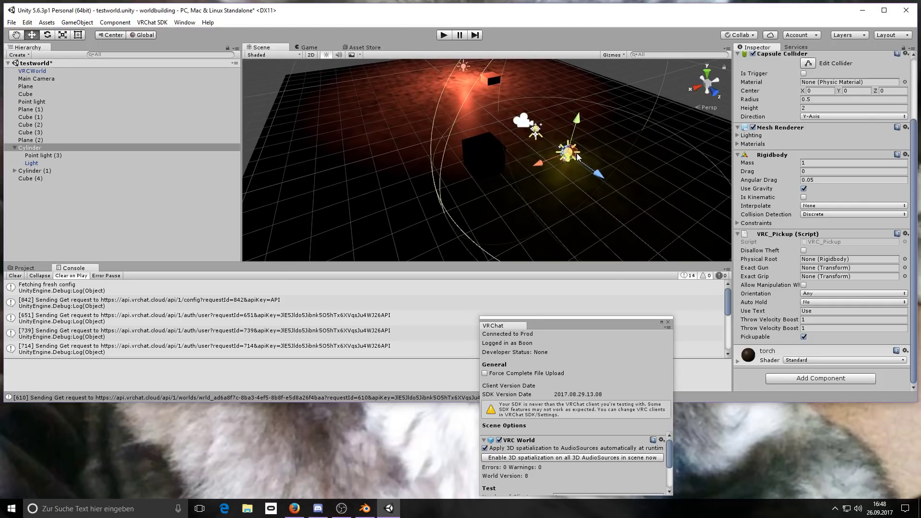
# Select the Light particle system under Cylinder and examine its settings and flickering glow in the scene.
pyautogui.click(53, 162)
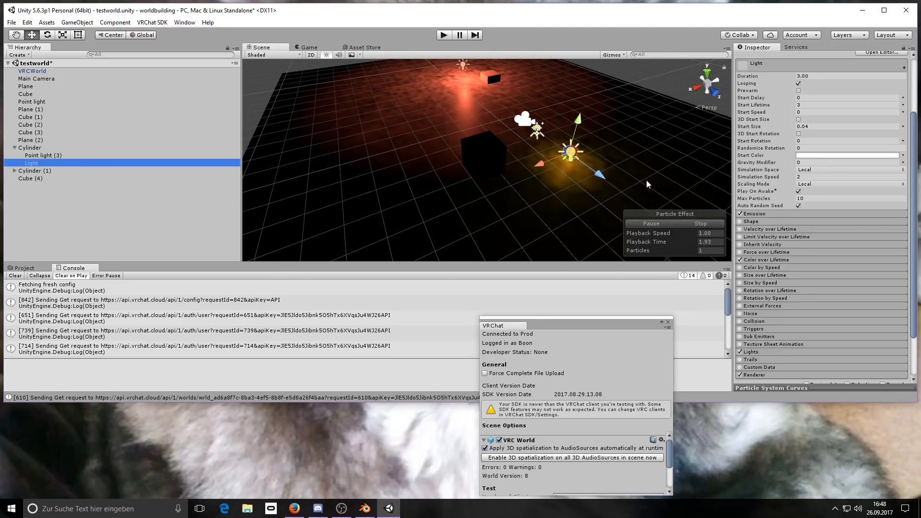
pyautogui.scroll(2, 603, 164)
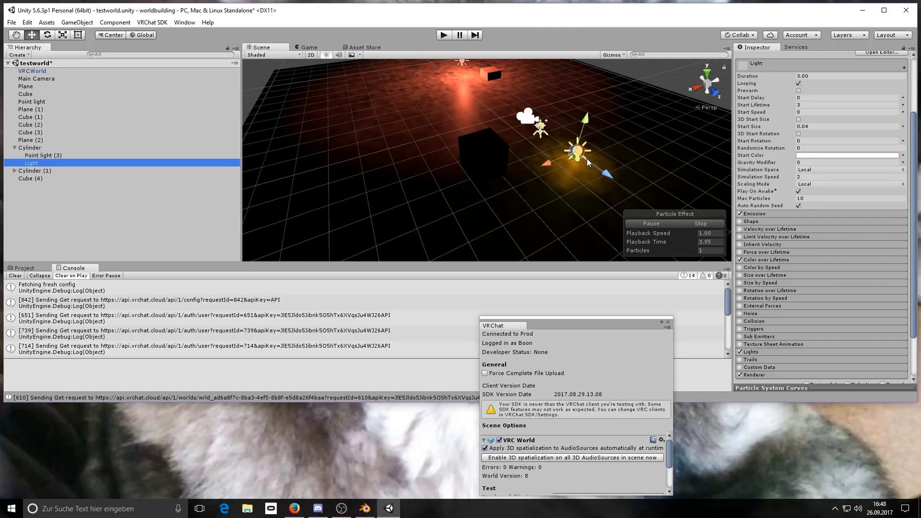
pyautogui.scroll(1, 597, 159)
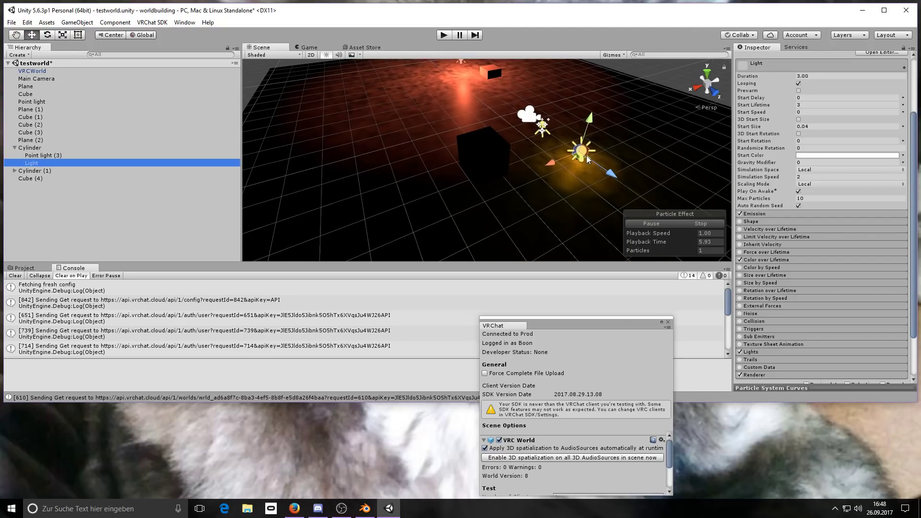
pyautogui.scroll(-2, 614, 168)
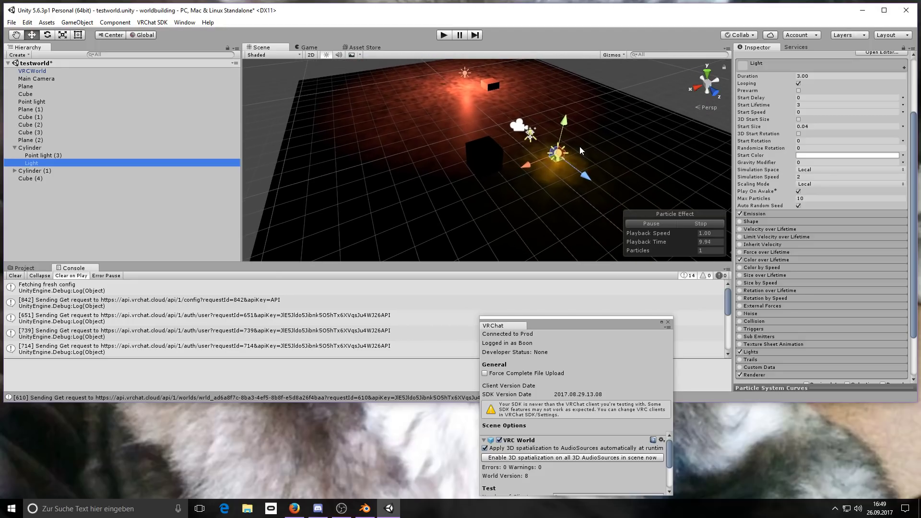
pyautogui.scroll(3, 579, 149)
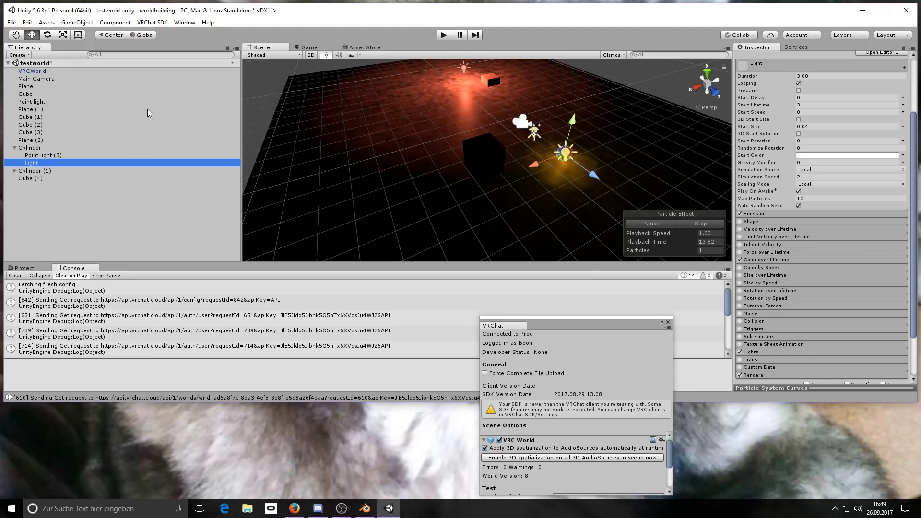
pyautogui.scroll(-6, 496, 200)
pyautogui.moveTo(524, 194); pyautogui.dragTo(504, 207, button='middle')
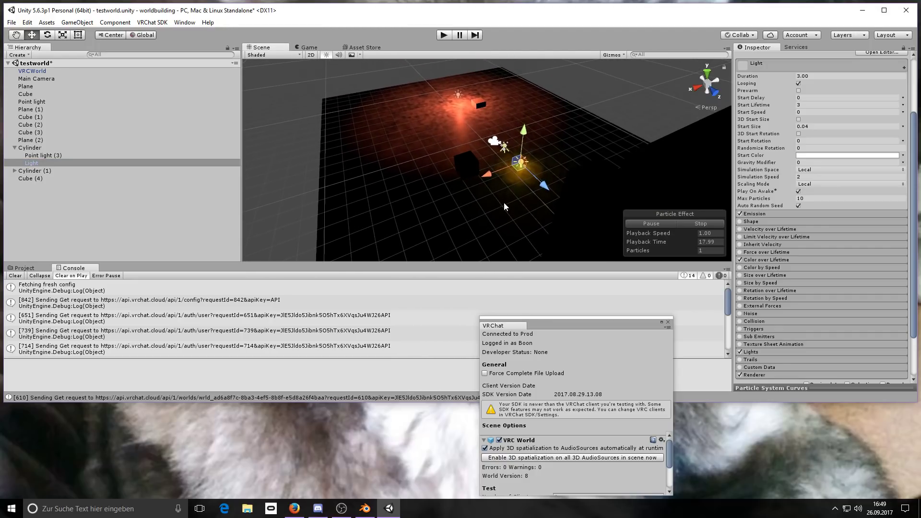
# Move the Cylinder's Light particle system along its X axis, away from the point light.
pyautogui.scroll(5, 520, 161)
pyautogui.scroll(1, 568, 170)
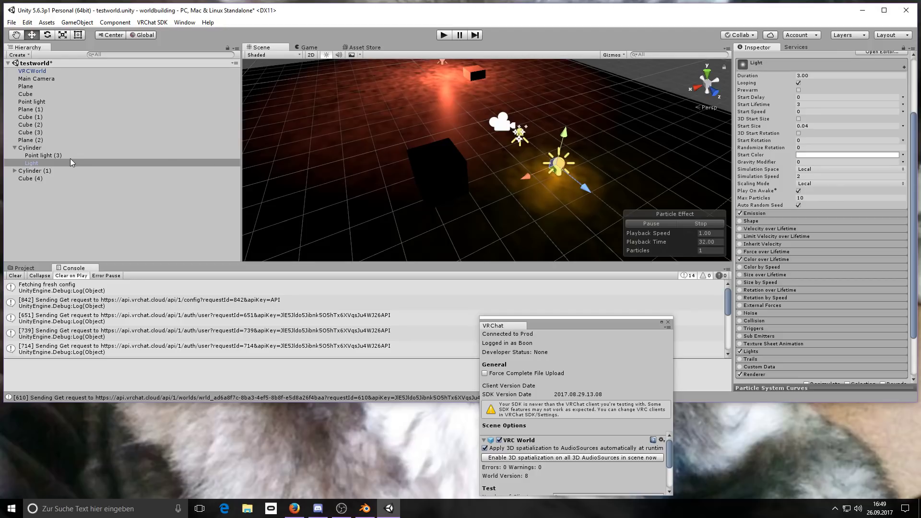
pyautogui.moveTo(526, 181); pyautogui.dragTo(496, 183)
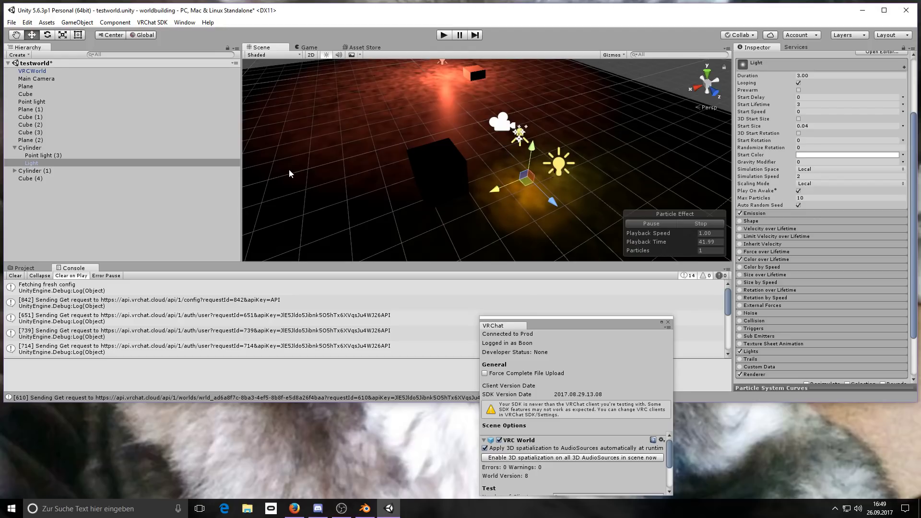
# Move Cylinder (1) along the X axis to about -3.77 and display its VRC_Pickup settings.
pyautogui.click(75, 171)
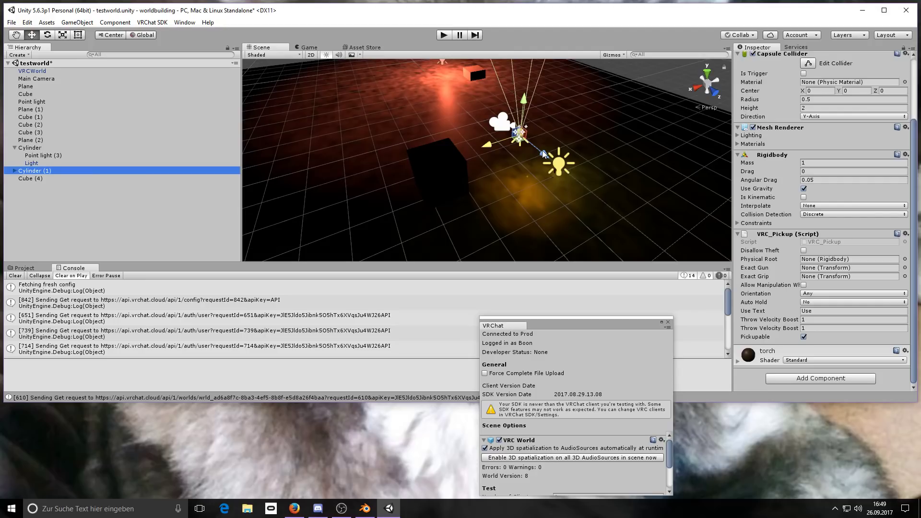
pyautogui.click(558, 159)
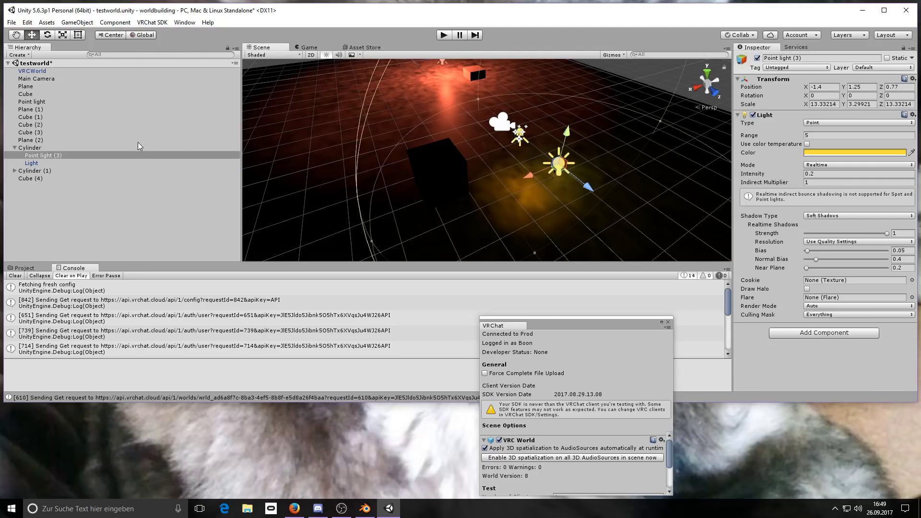
pyautogui.click(42, 170)
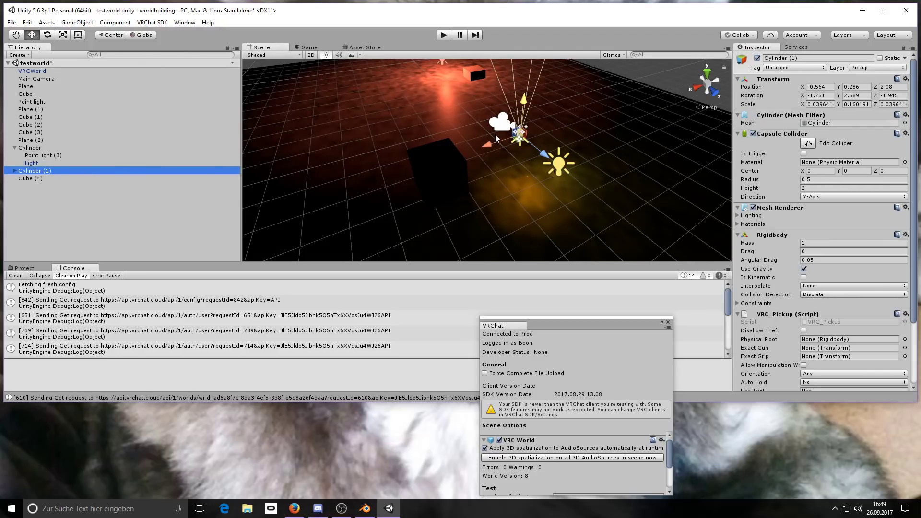
pyautogui.moveTo(495, 145); pyautogui.dragTo(563, 142)
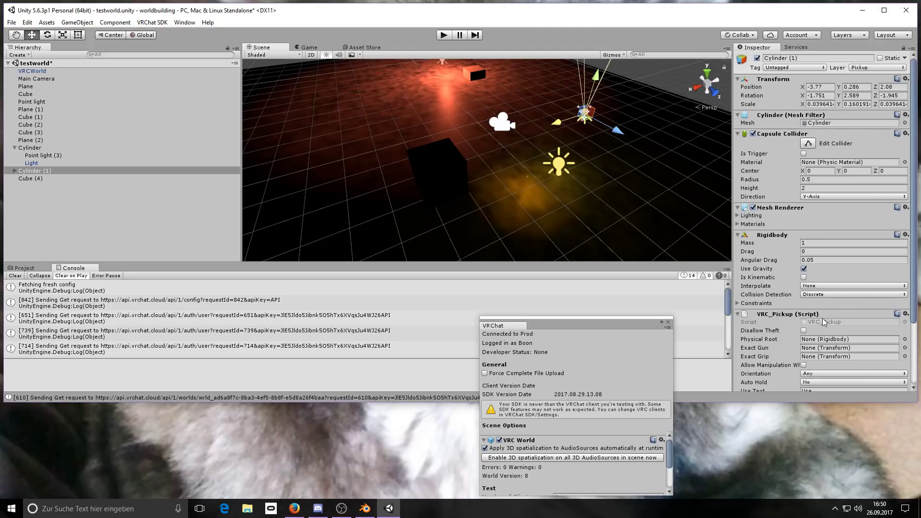
pyautogui.moveTo(915, 265); pyautogui.dragTo(919, 328)
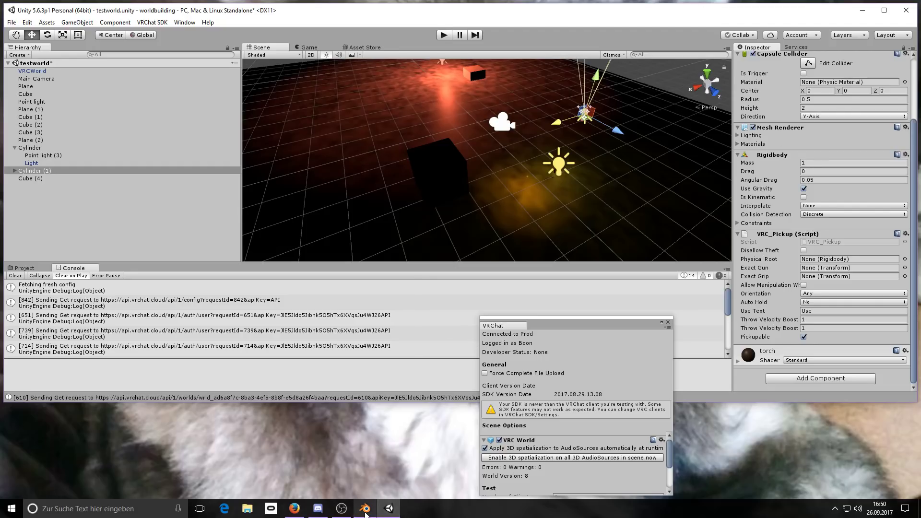
# Switch to Firefox and review the VRChat Medium Avatar, Unity 5 Lighting workshop and Blender Character Creation tutorial pages.
pyautogui.click(364, 509)
pyautogui.click(294, 508)
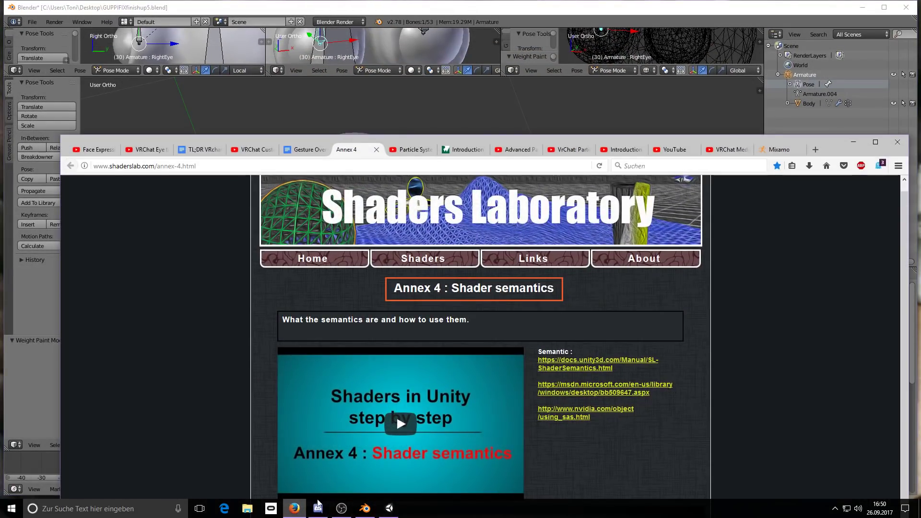
pyautogui.click(736, 151)
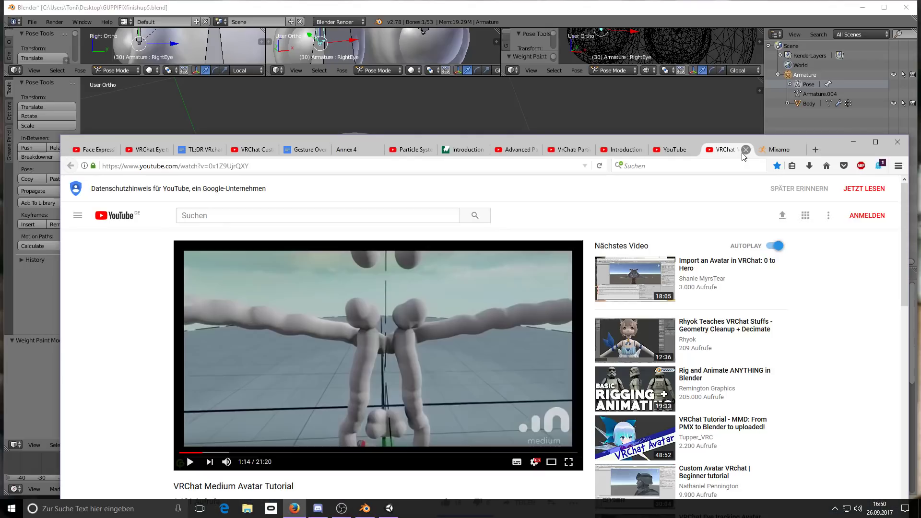
pyautogui.click(684, 152)
pyautogui.click(623, 150)
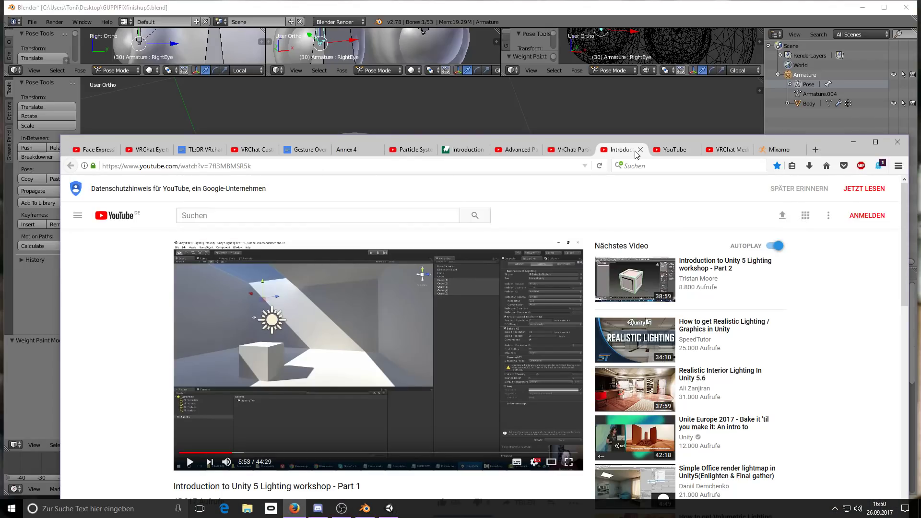
pyautogui.click(725, 152)
pyautogui.click(685, 150)
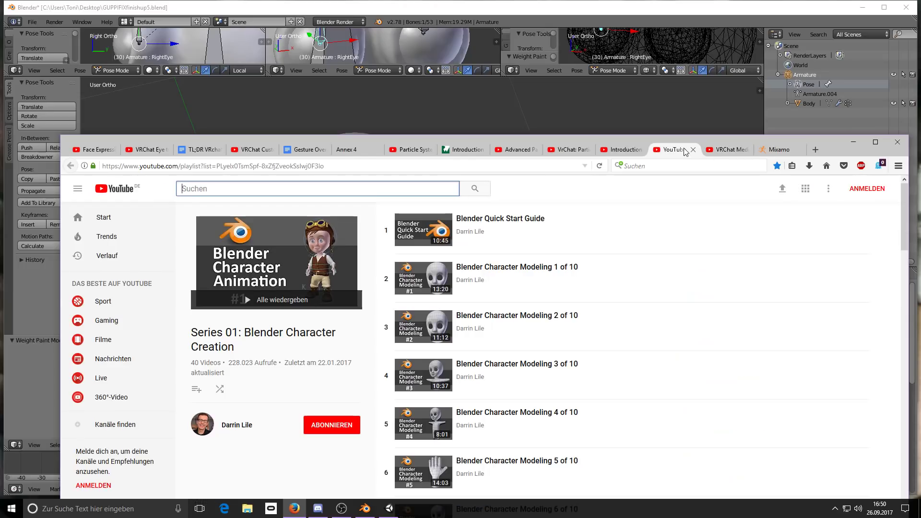
# Bring up the VRChat server's avatars channel in Discord, followed by the OBS window.
pyautogui.click(318, 509)
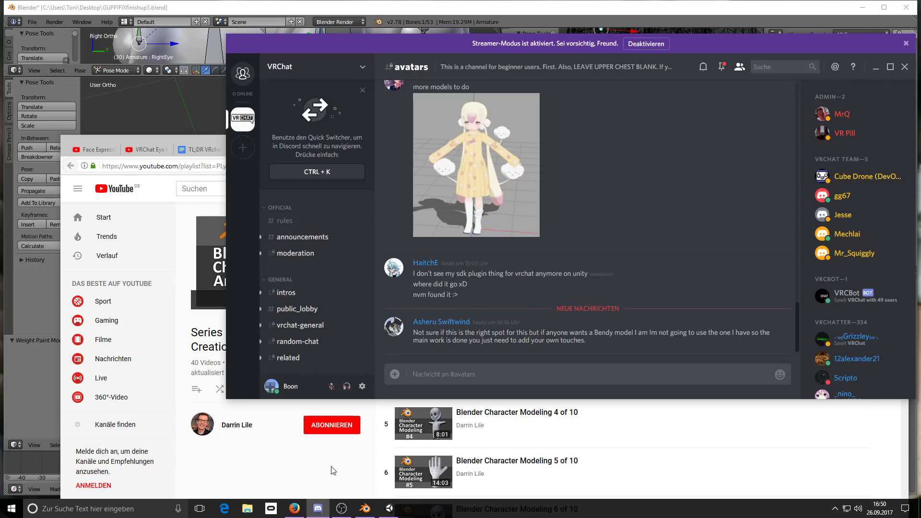
pyautogui.moveTo(317, 510)
pyautogui.click(341, 508)
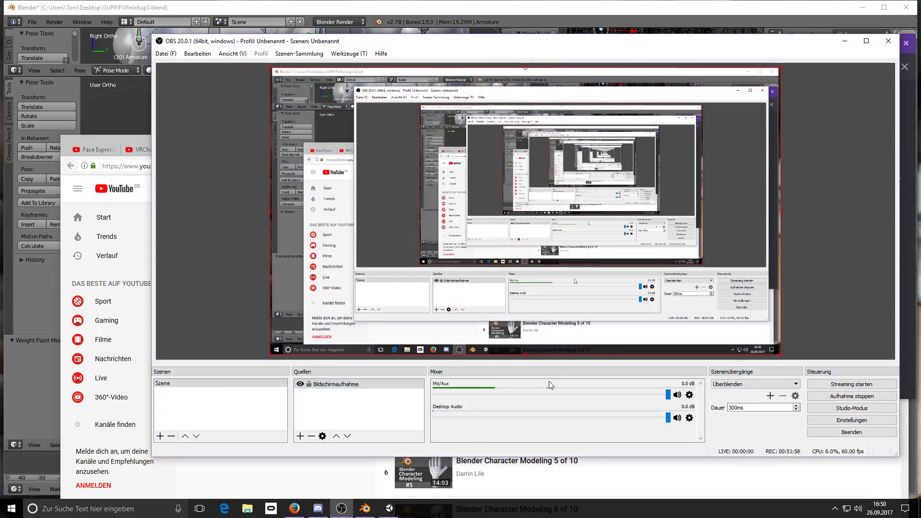